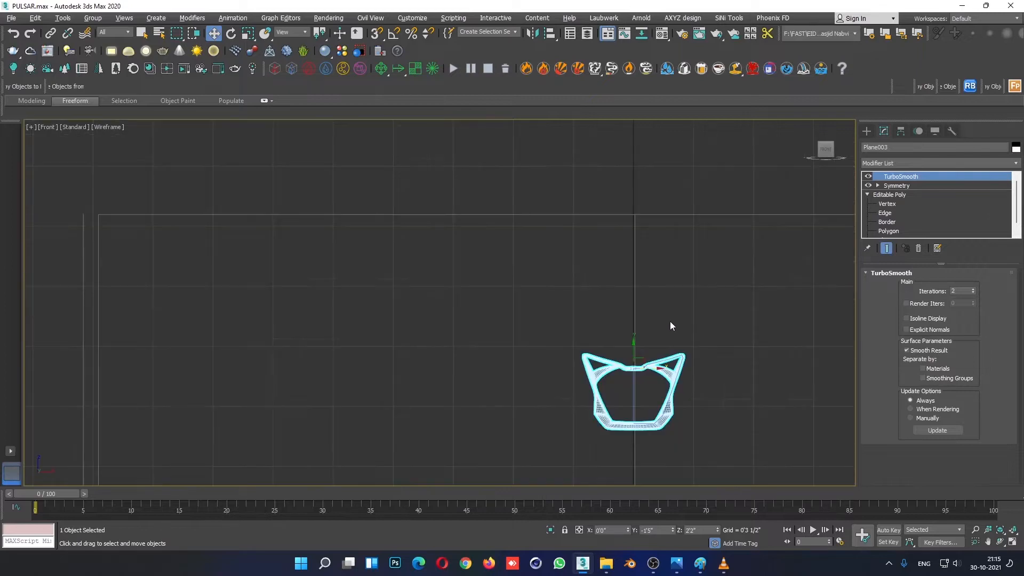
# In the shaded front view, adjust the lower-middle vertices of the headlight frame to follow the lower contour of the reference.
pyautogui.scroll(-3, 672, 315)
pyautogui.hotkey('alt', 'w')
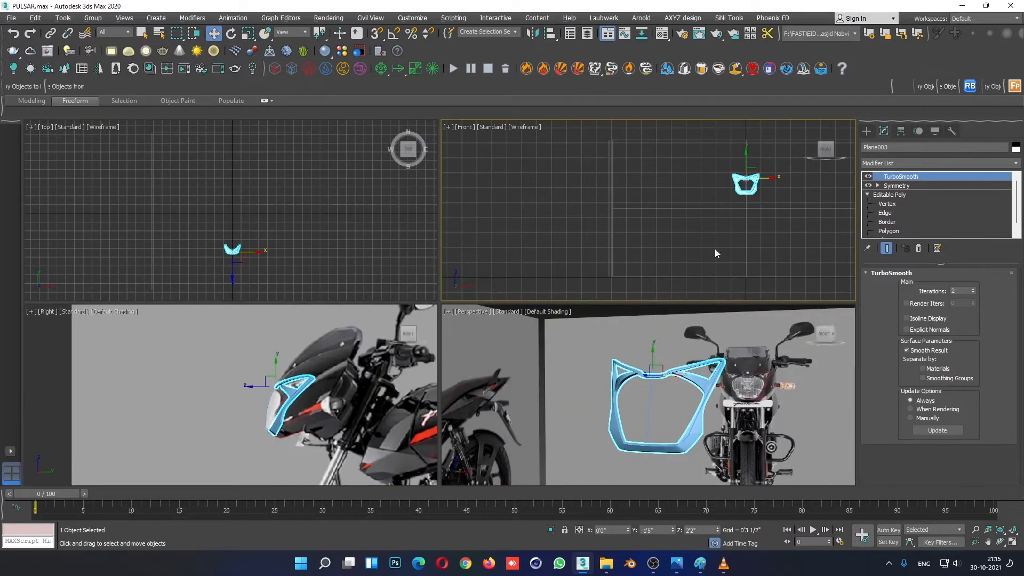
pyautogui.press('F3')
pyautogui.scroll(5, 745, 168)
pyautogui.scroll(3, 745, 168)
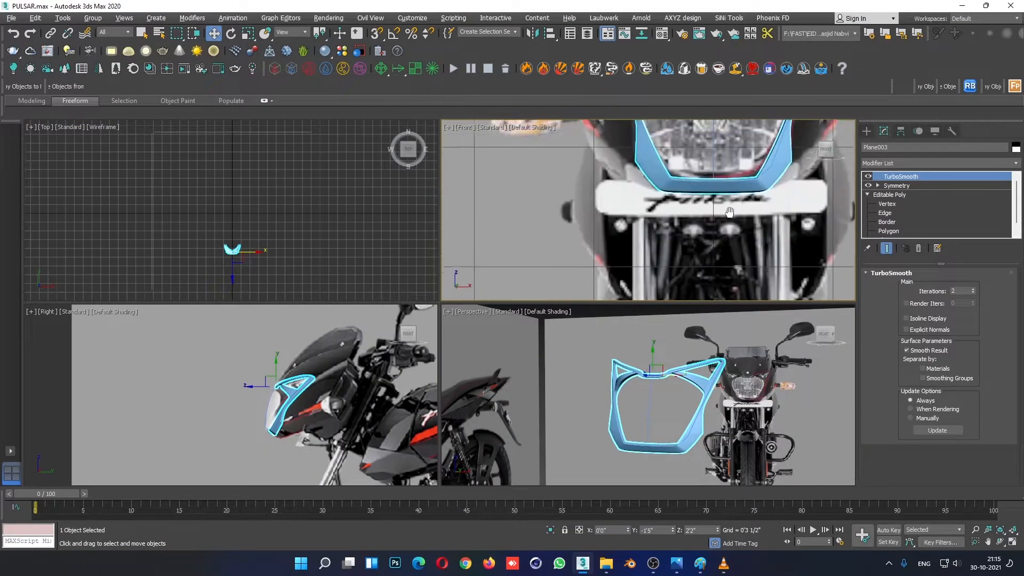
pyautogui.click(898, 203)
pyautogui.hotkey('alt', 'w')
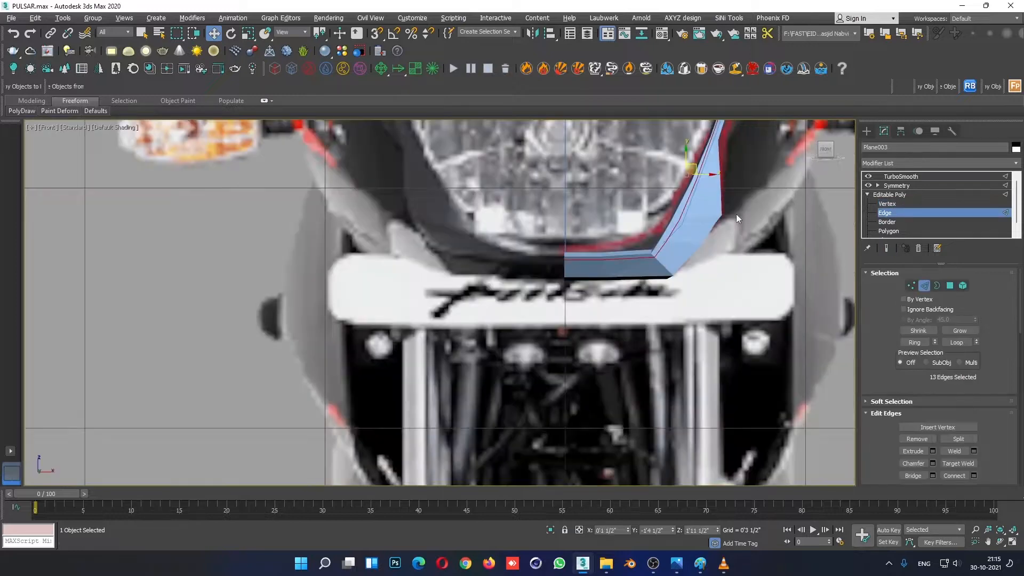
pyautogui.scroll(2, 620, 285)
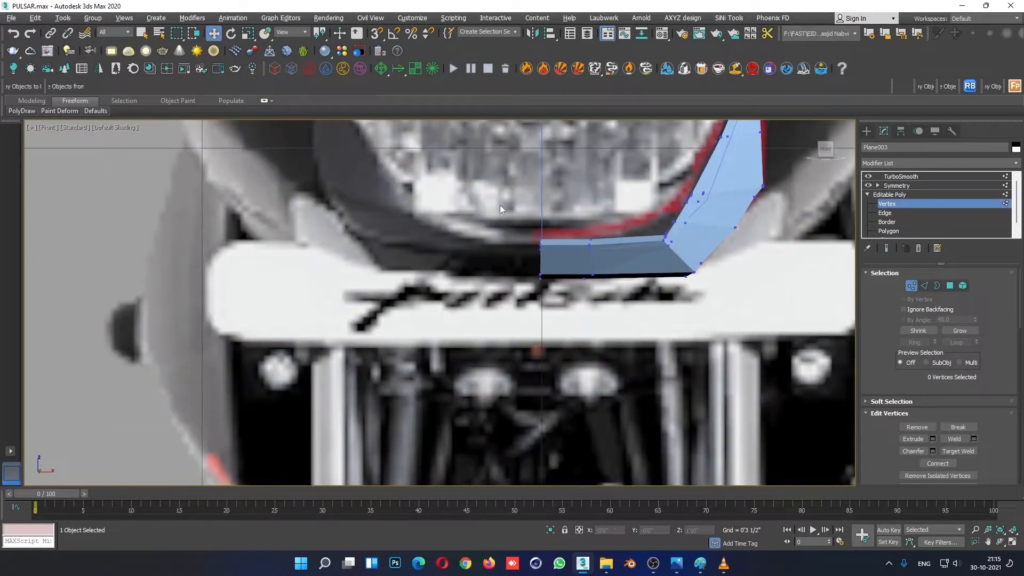
pyautogui.moveTo(500, 204); pyautogui.dragTo(611, 330)
pyautogui.moveTo(566, 232); pyautogui.dragTo(617, 288)
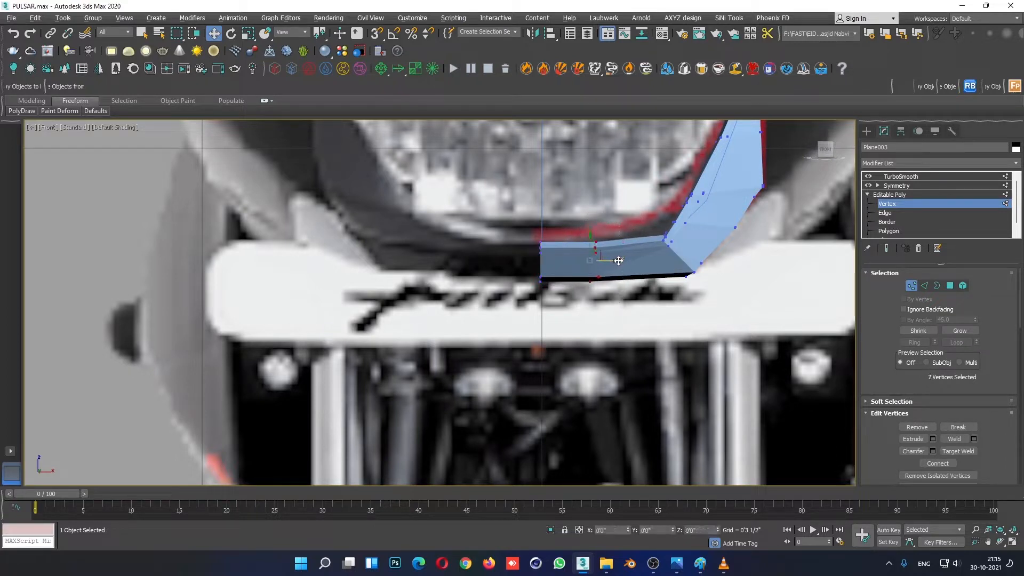
# Reposition the vertices at the frame's lower outer corner vertically to match the reference outline.
pyautogui.click(655, 314)
pyautogui.moveTo(655, 313); pyautogui.dragTo(639, 355, button='middle')
pyautogui.moveTo(647, 342); pyautogui.dragTo(674, 288)
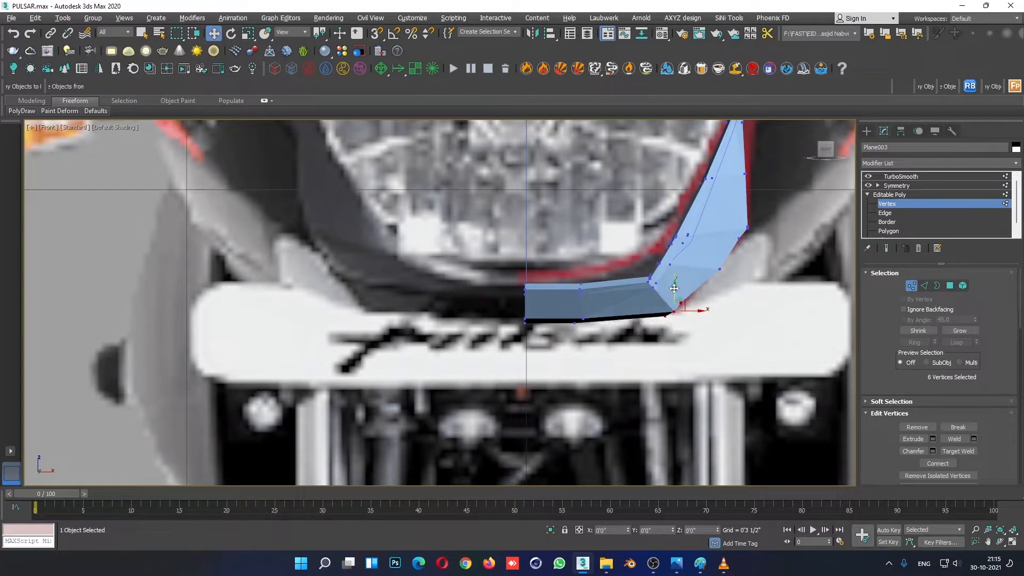
pyautogui.click(669, 273)
# Examine the frame's top centre bend in the front and perspective views, and leave vertex editing with the frame deselected.
pyautogui.scroll(-3, 668, 286)
pyautogui.moveTo(643, 311); pyautogui.dragTo(634, 372, button='middle')
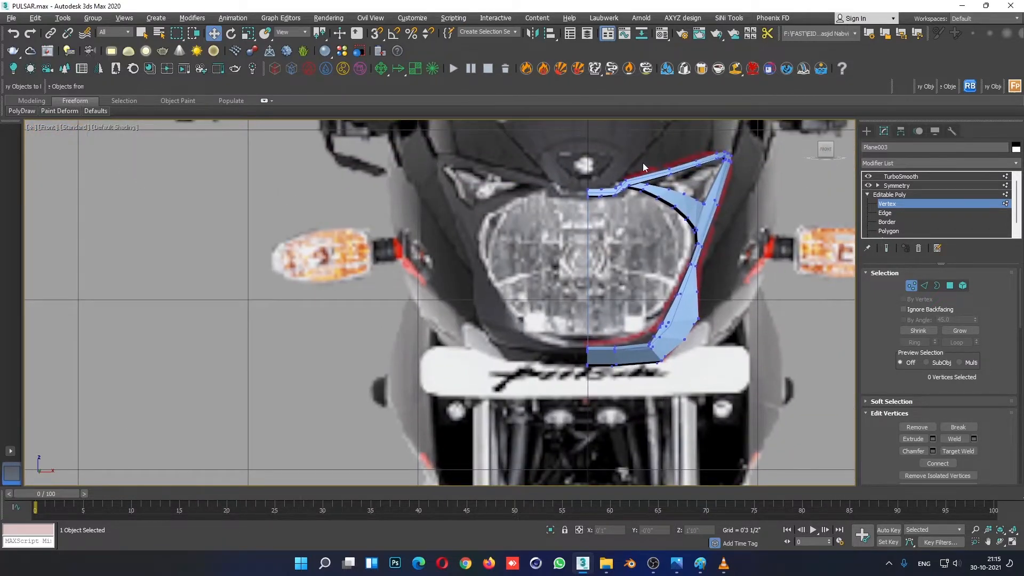
pyautogui.scroll(6, 643, 161)
pyautogui.press('F3')
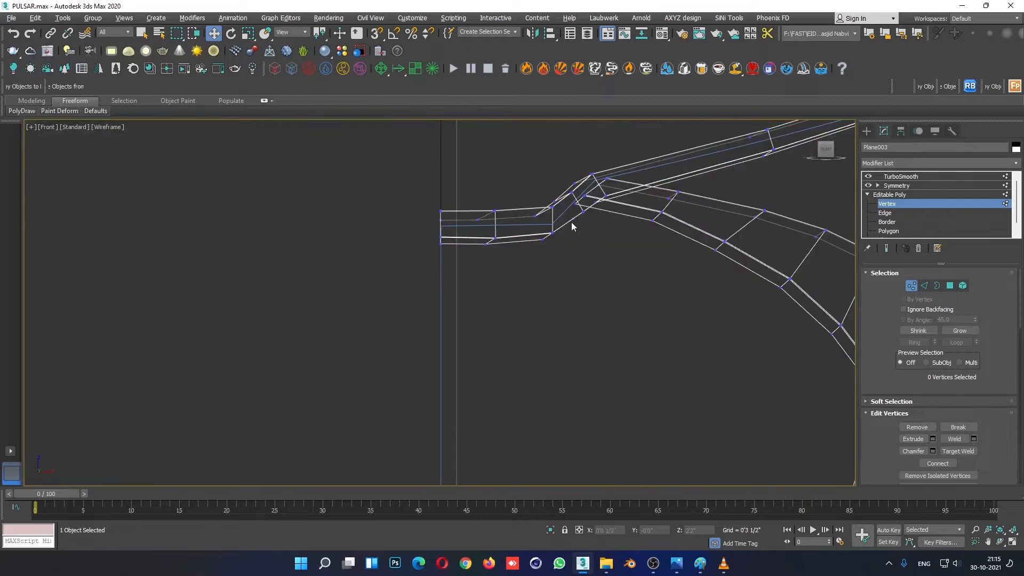
pyautogui.press('F3')
pyautogui.hotkey('alt', 'w')
pyautogui.click(623, 366)
pyautogui.hotkey('alt', 'w')
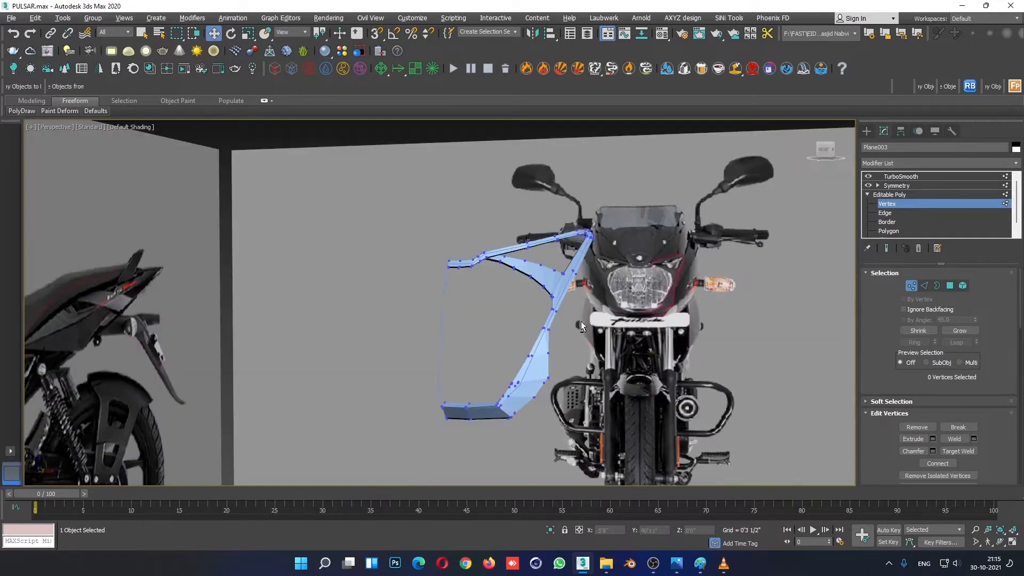
pyautogui.scroll(5, 539, 207)
pyautogui.press('F4')
pyautogui.moveTo(518, 363)
pyautogui.keyDown('alt'); pyautogui.mouseDown(button='middle')
pyautogui.moveTo(449, 360)
pyautogui.moveTo(508, 369)
pyautogui.mouseUp(button='middle'); pyautogui.keyUp('alt')
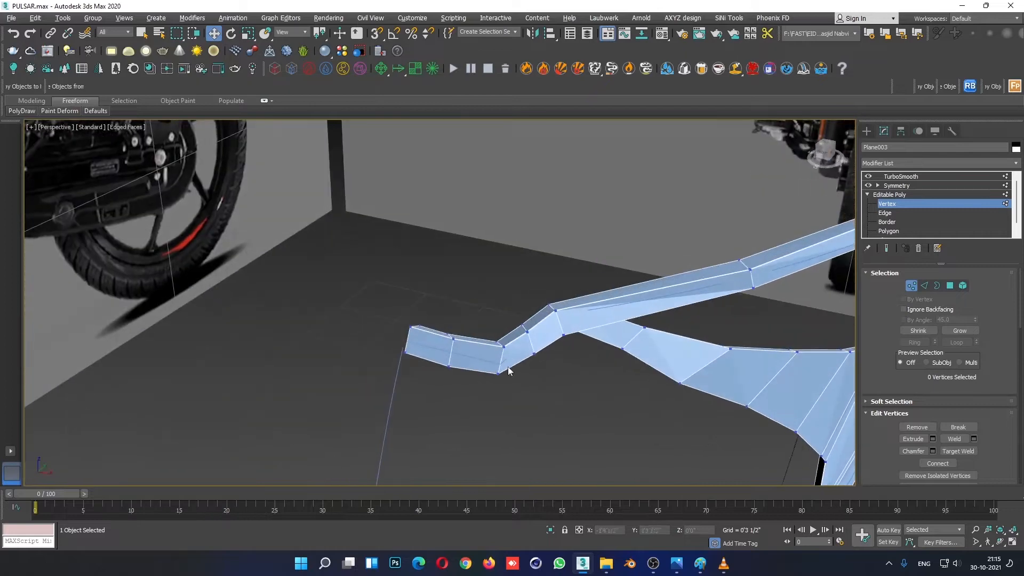
pyautogui.click(888, 194)
pyautogui.click(504, 216)
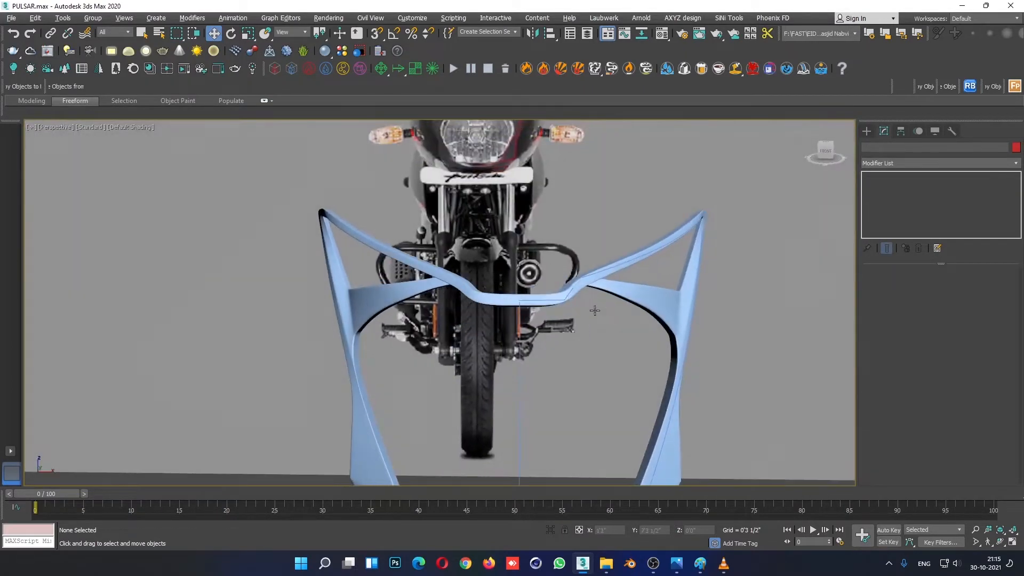
# Consult the bajaj-new-pulsar-150cc-dtsi-head-light-view.jpg reference photo and compare it with the frame's shape in the perspective view.
pyautogui.moveTo(677, 563)
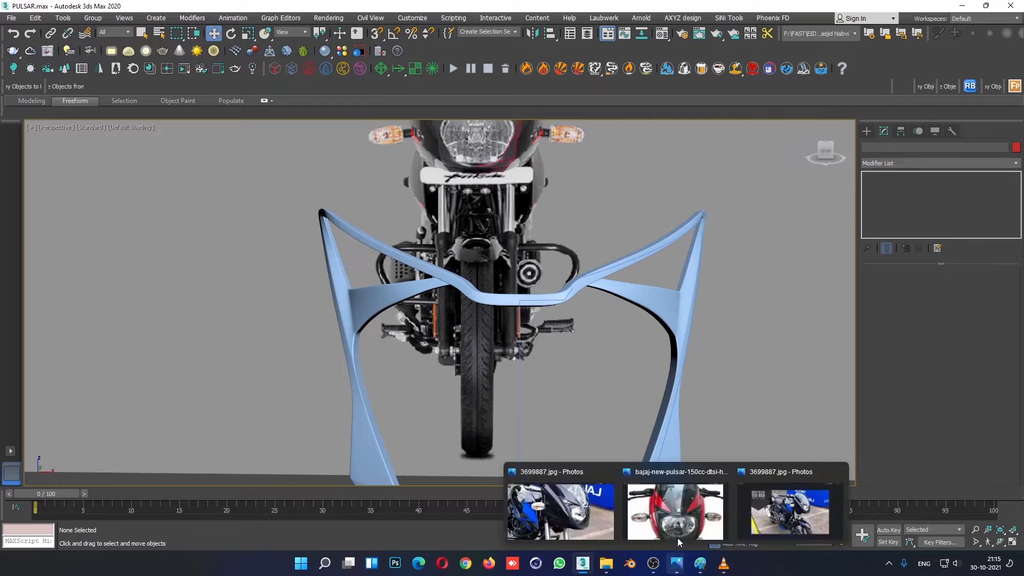
pyautogui.moveTo(683, 501)
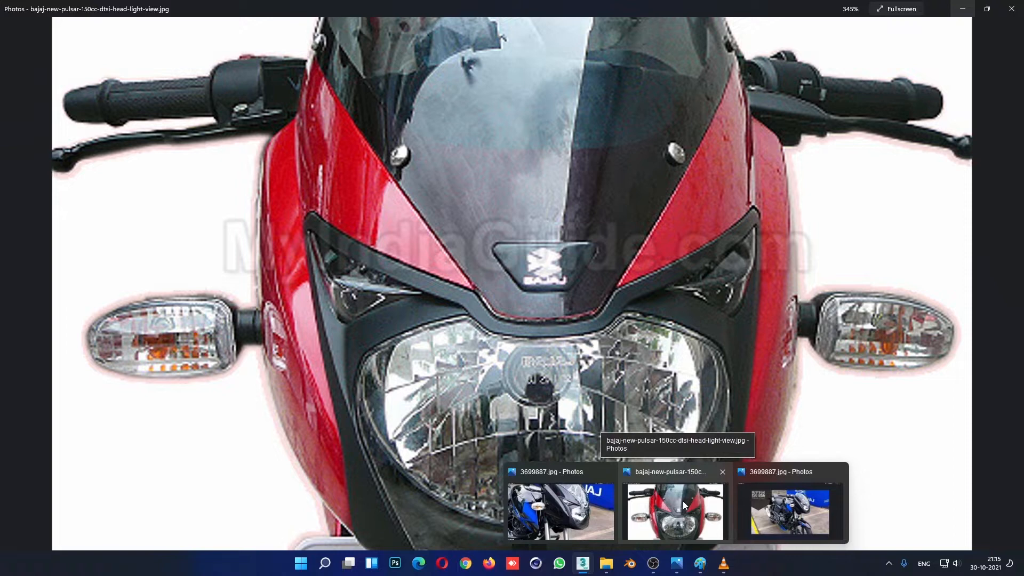
pyautogui.click(683, 501)
pyautogui.click(962, 9)
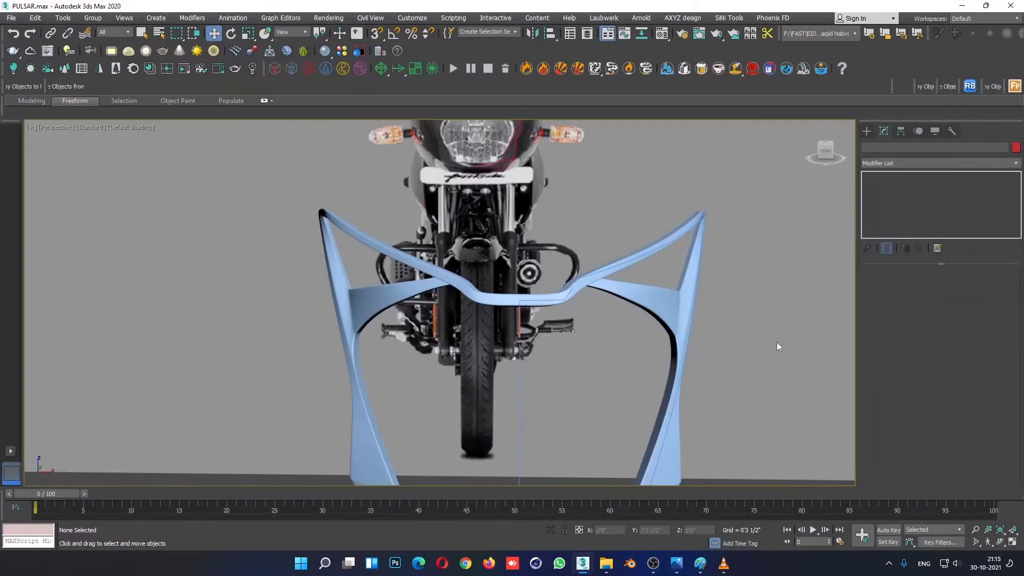
pyautogui.keyDown('alt'); pyautogui.moveTo(695, 366); pyautogui.dragTo(697, 275, button='middle'); pyautogui.keyUp('alt')
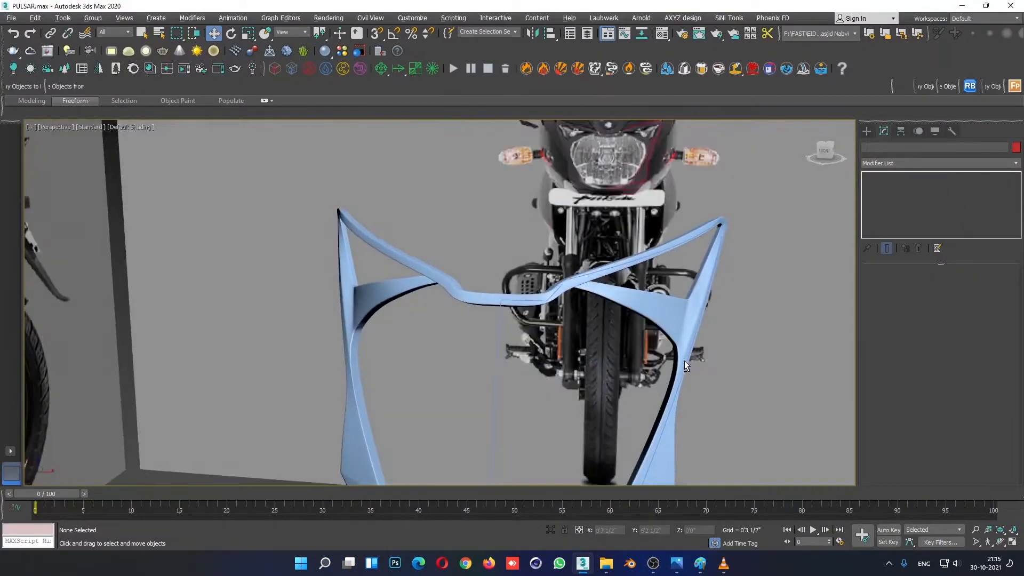
pyautogui.scroll(-2, 697, 275)
pyautogui.keyDown('alt'); pyautogui.moveTo(703, 326); pyautogui.dragTo(680, 377, button='middle'); pyautogui.keyUp('alt')
pyautogui.scroll(-2, 702, 341)
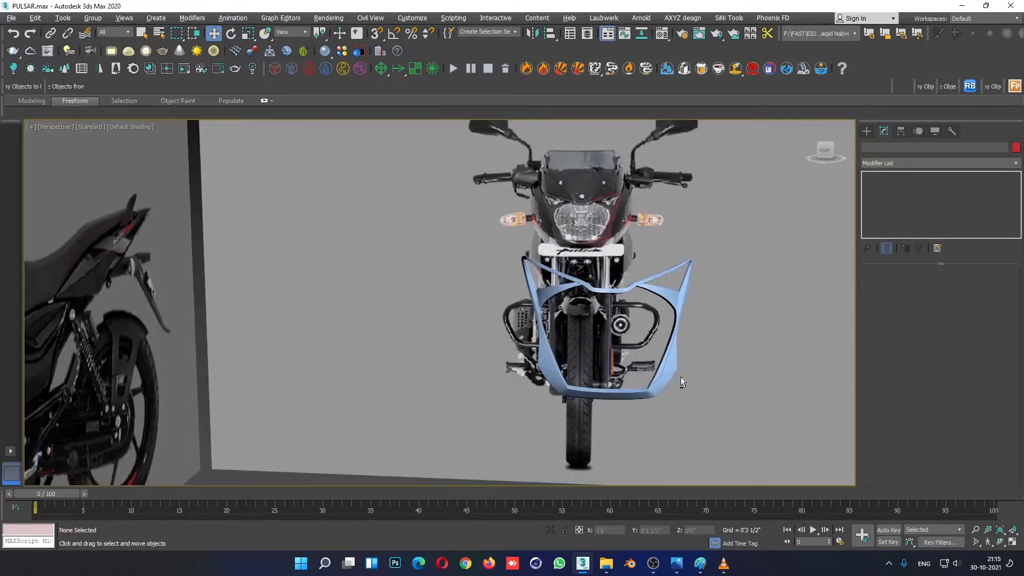
pyautogui.scroll(3, 662, 379)
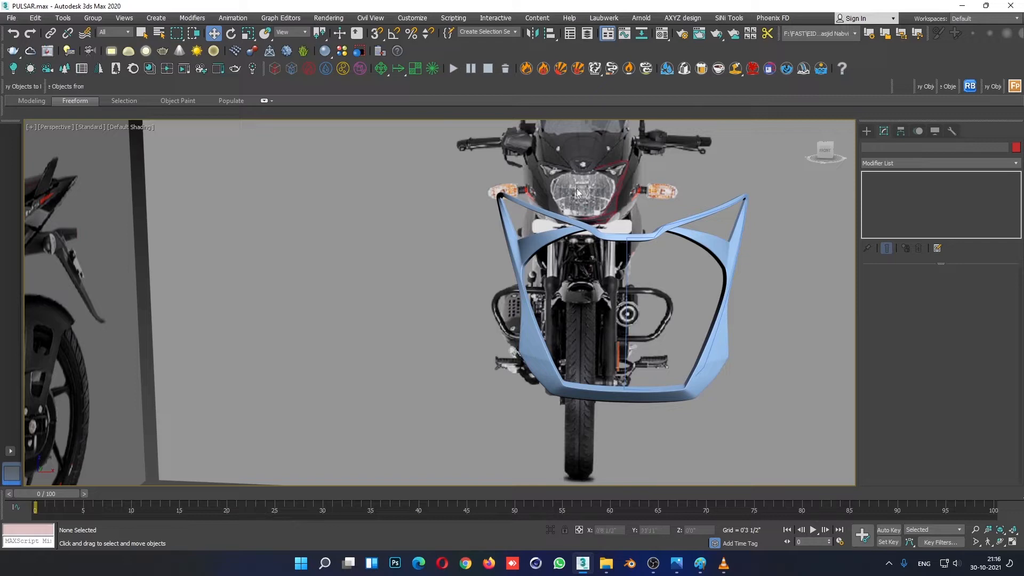
# In the right view, shift the vertices at the frame's upper front tip slightly forward to fit the headlight reference.
pyautogui.hotkey('alt', 'w')
pyautogui.hotkey('alt', 'w')
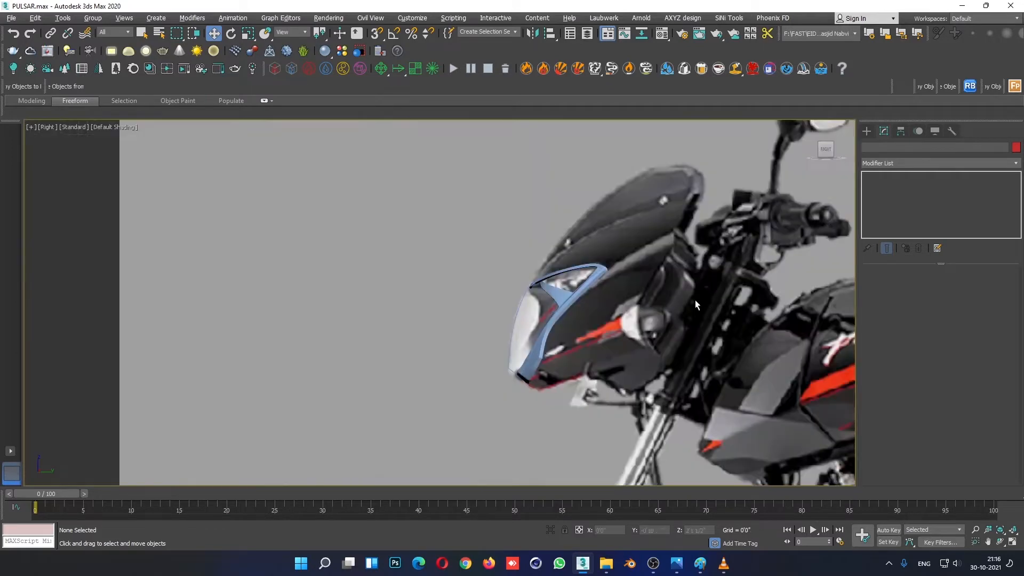
pyautogui.scroll(3, 565, 343)
pyautogui.moveTo(557, 326); pyautogui.dragTo(564, 370, button='middle')
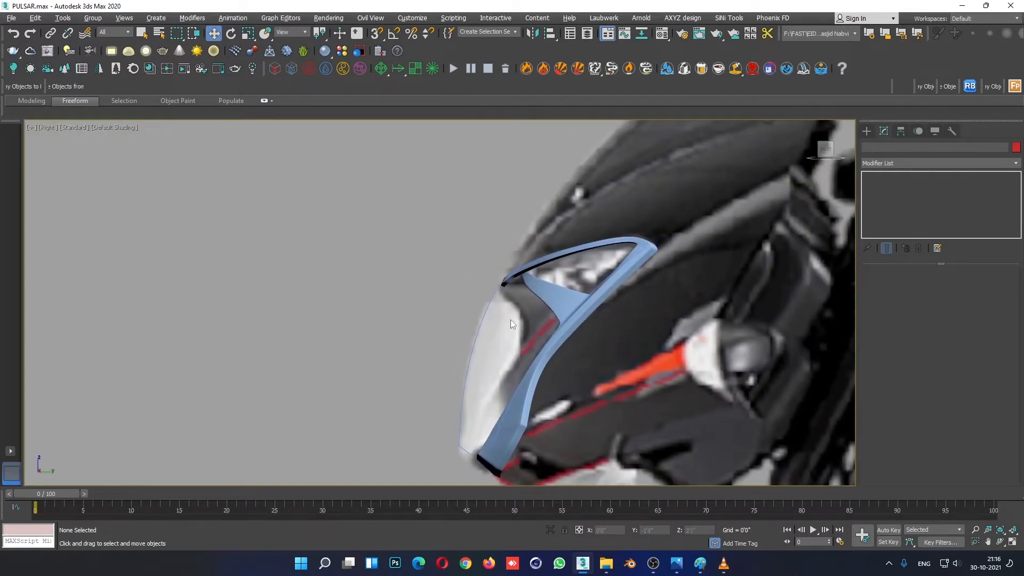
pyautogui.scroll(5, 504, 299)
pyautogui.click(502, 270)
pyautogui.click(887, 203)
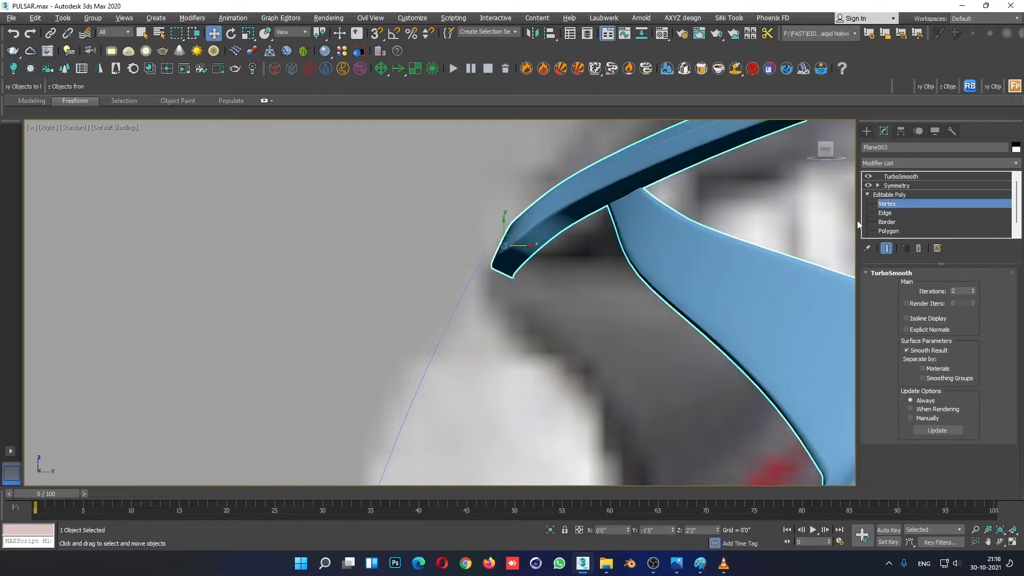
pyautogui.moveTo(439, 172); pyautogui.dragTo(555, 331)
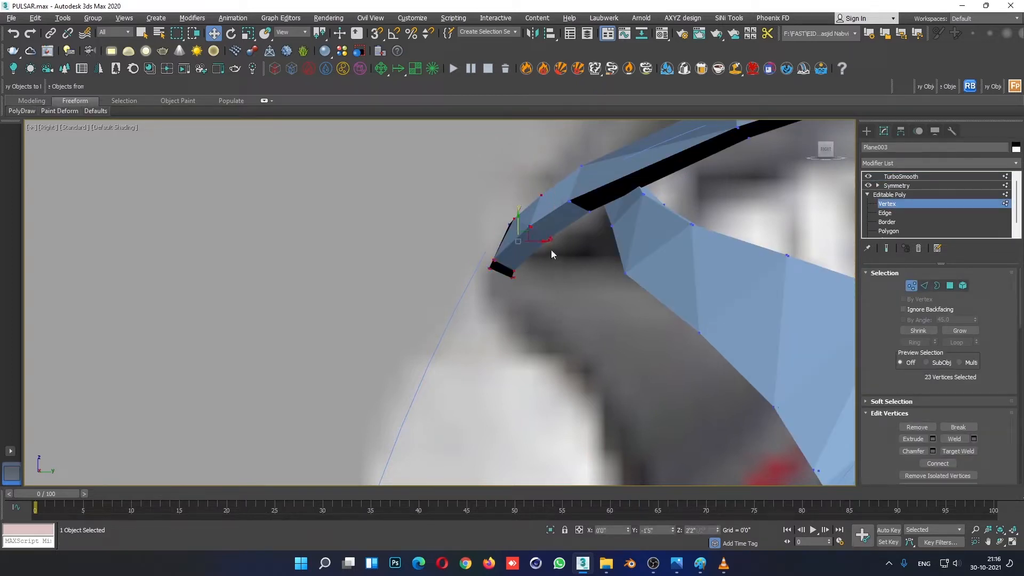
pyautogui.moveTo(536, 244); pyautogui.dragTo(530, 244)
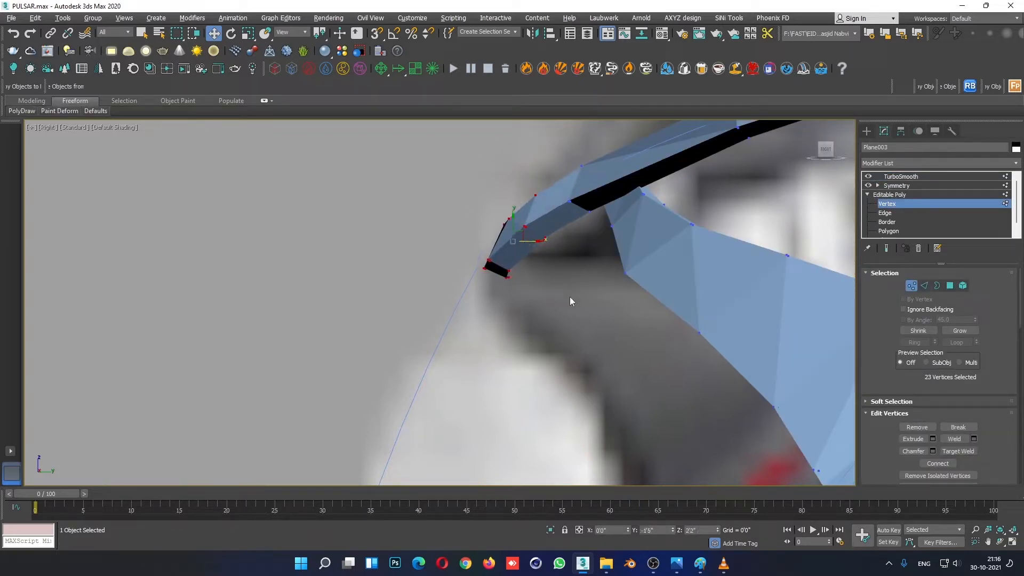
pyautogui.click(570, 296)
# Nudge the vertices just behind the frame's front tip forward, and leave vertex editing with the frame deselected.
pyautogui.moveTo(568, 151); pyautogui.dragTo(603, 199)
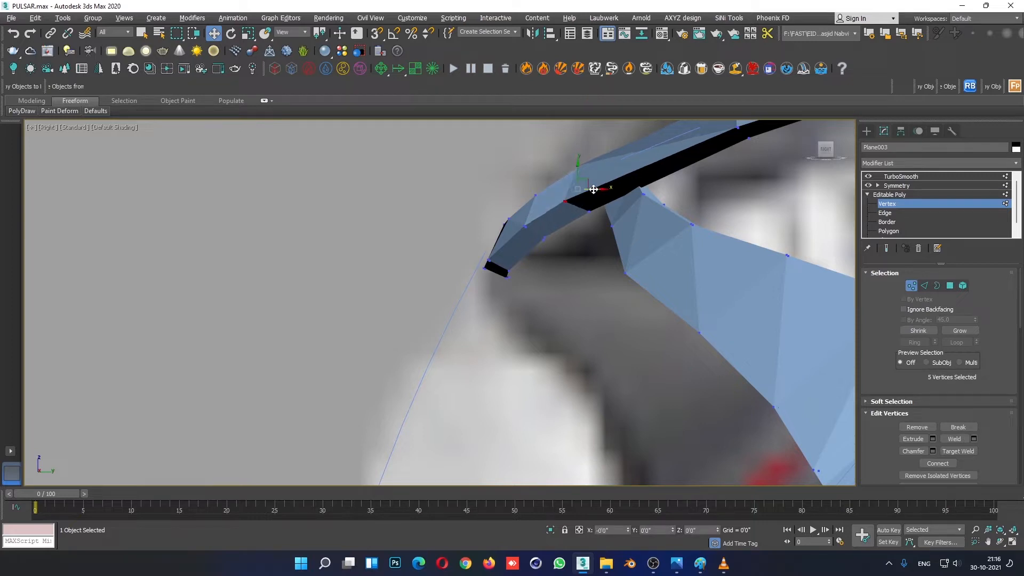
pyautogui.click(898, 196)
pyautogui.click(532, 312)
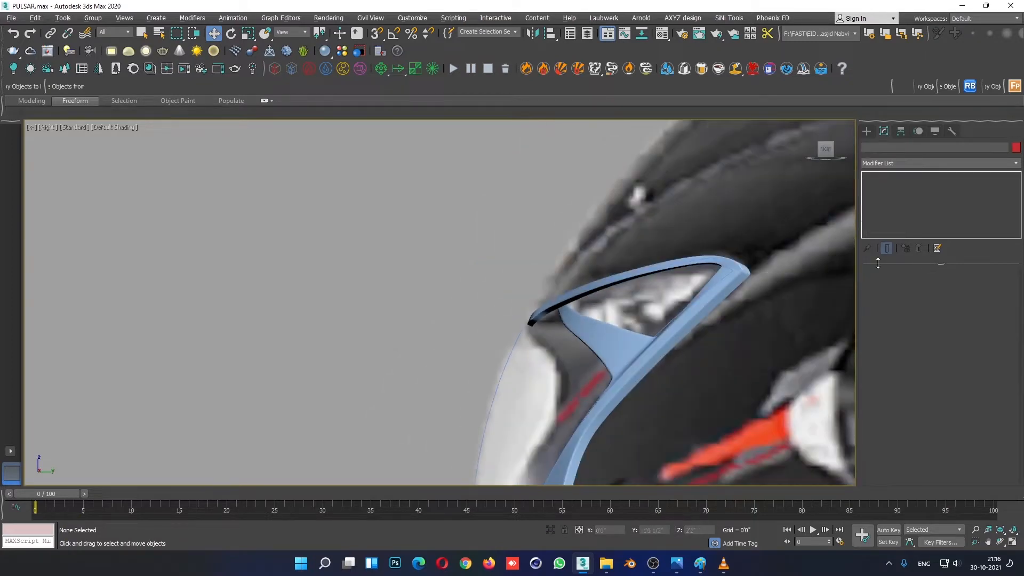
# Create a plane about 0'1" long and 0'0 1/2" wide in the front view, just below the frame's top centre.
pyautogui.click(866, 131)
pyautogui.click(960, 228)
pyautogui.click(964, 239)
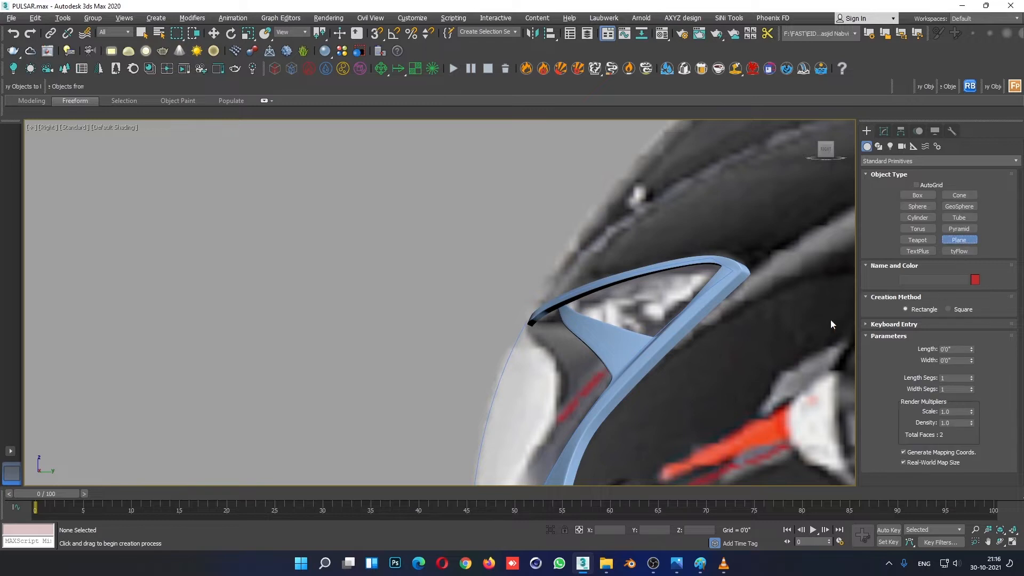
pyautogui.hotkey('alt', 'w')
pyautogui.middleClick(764, 210)
pyautogui.hotkey('alt', 'w')
pyautogui.scroll(-5, 571, 383)
pyautogui.moveTo(565, 382); pyautogui.dragTo(584, 275, button='middle')
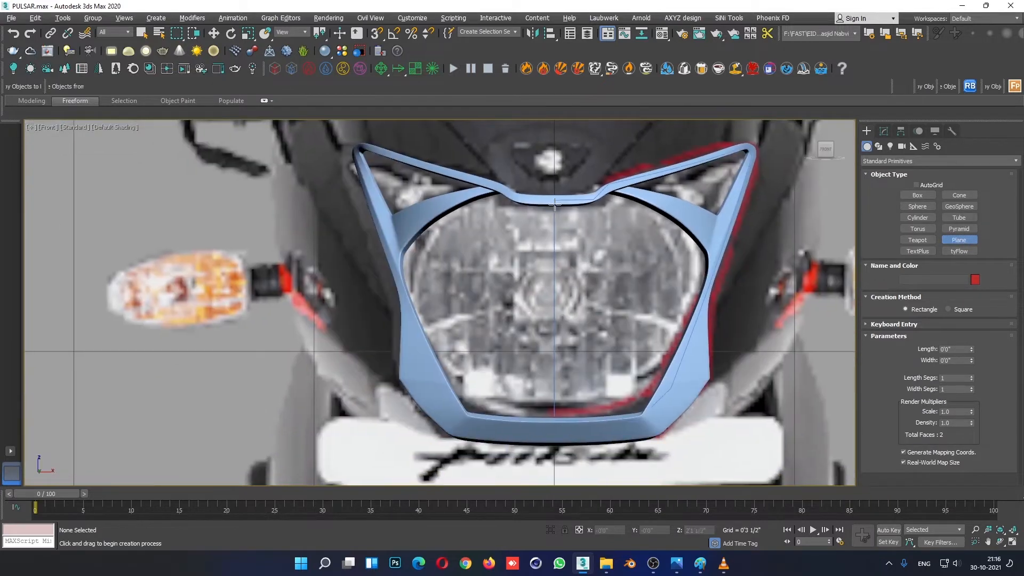
pyautogui.moveTo(552, 204); pyautogui.dragTo(594, 295)
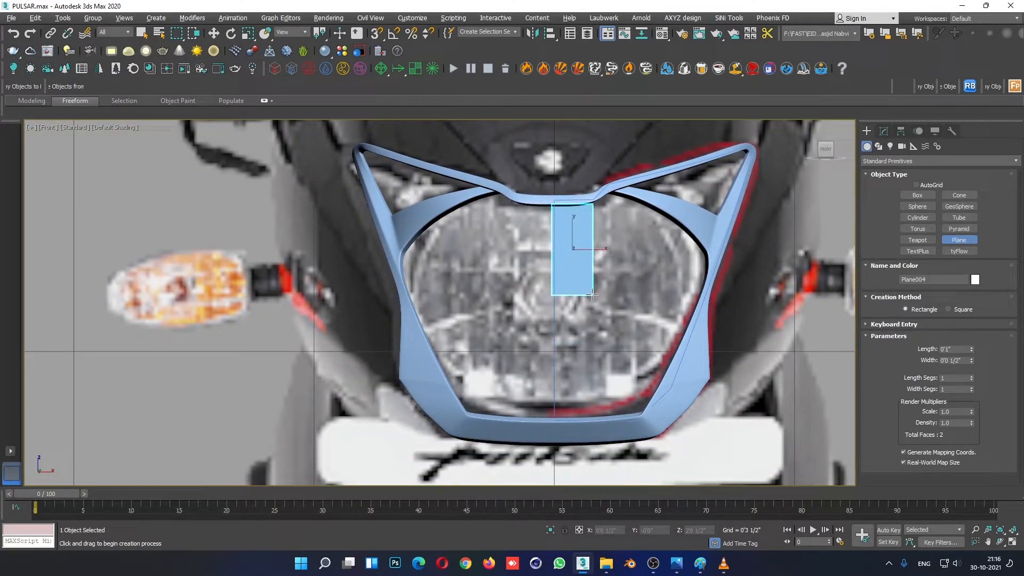
pyautogui.press('w')
pyautogui.press('F4')
pyautogui.scroll(2, 595, 303)
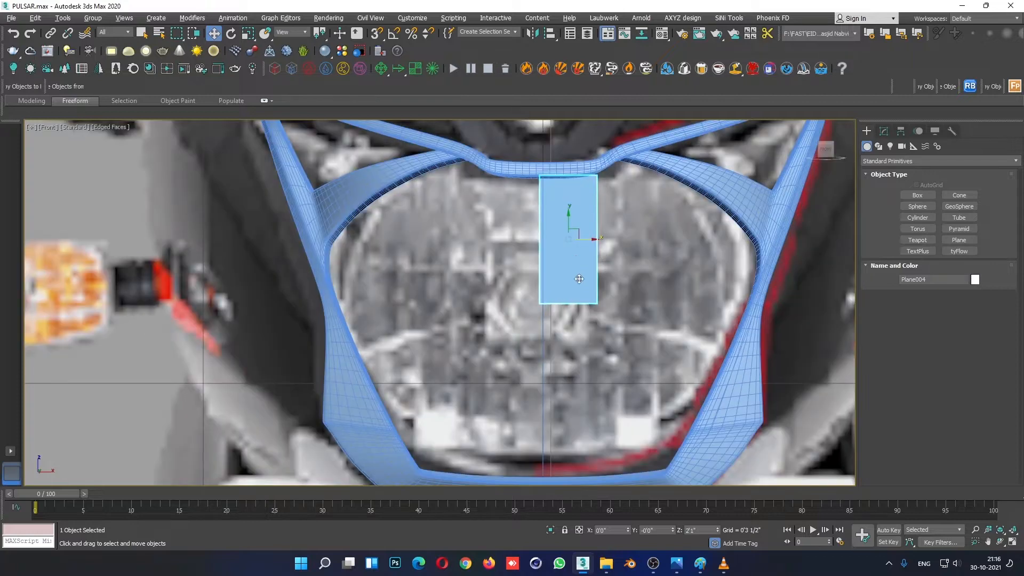
# In the right view, move the new plane forward to the headlight glass so its upper end meets the frame's front tip.
pyautogui.hotkey('alt', 'w')
pyautogui.rightClick(322, 395)
pyautogui.hotkey('alt', 'w')
pyautogui.scroll(-4, 619, 360)
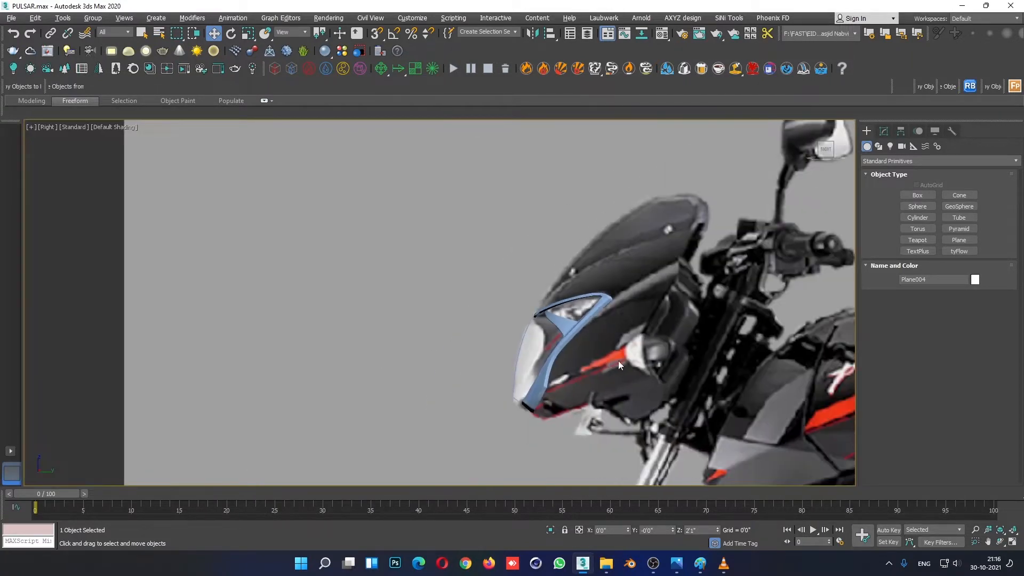
pyautogui.moveTo(629, 358); pyautogui.dragTo(551, 352, button='middle')
pyautogui.scroll(-2, 551, 352)
pyautogui.moveTo(691, 353); pyautogui.dragTo(474, 366)
pyautogui.scroll(3, 466, 363)
pyautogui.press('F3')
pyautogui.press('F3')
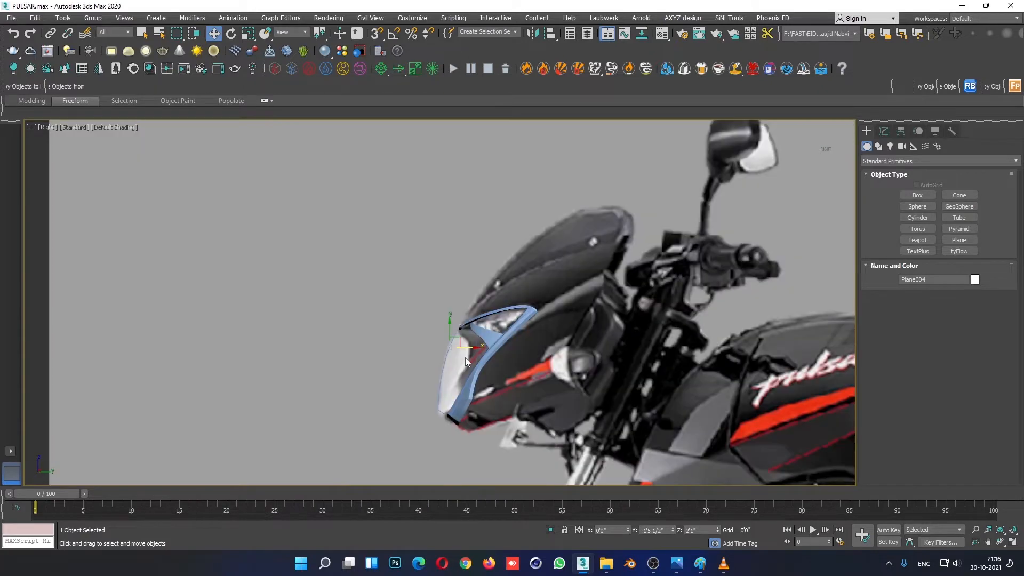
pyautogui.scroll(2, 456, 354)
pyautogui.moveTo(455, 354); pyautogui.dragTo(601, 345, button='middle')
pyautogui.click(579, 339)
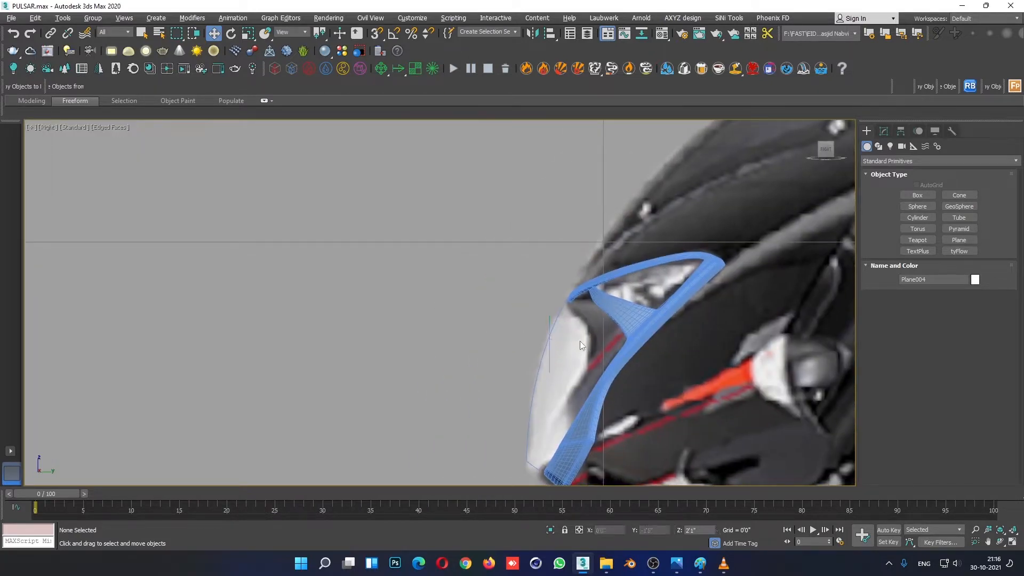
pyautogui.hotkey('ctrl', 'z')
pyautogui.moveTo(569, 336); pyautogui.dragTo(587, 336)
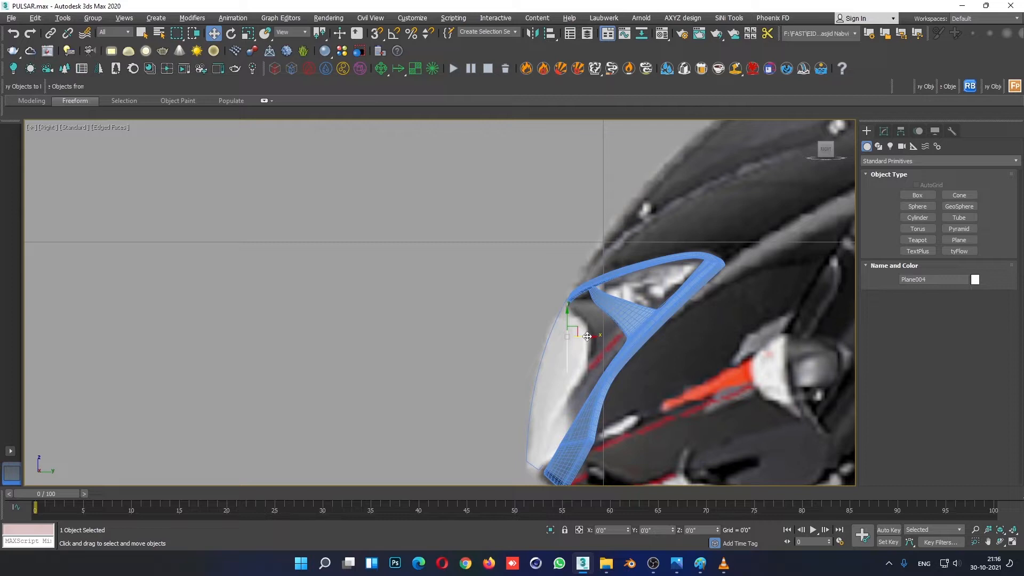
# Convert the new headlight plane to an Editable Poly.
pyautogui.rightClick(650, 314)
pyautogui.moveTo(597, 423)
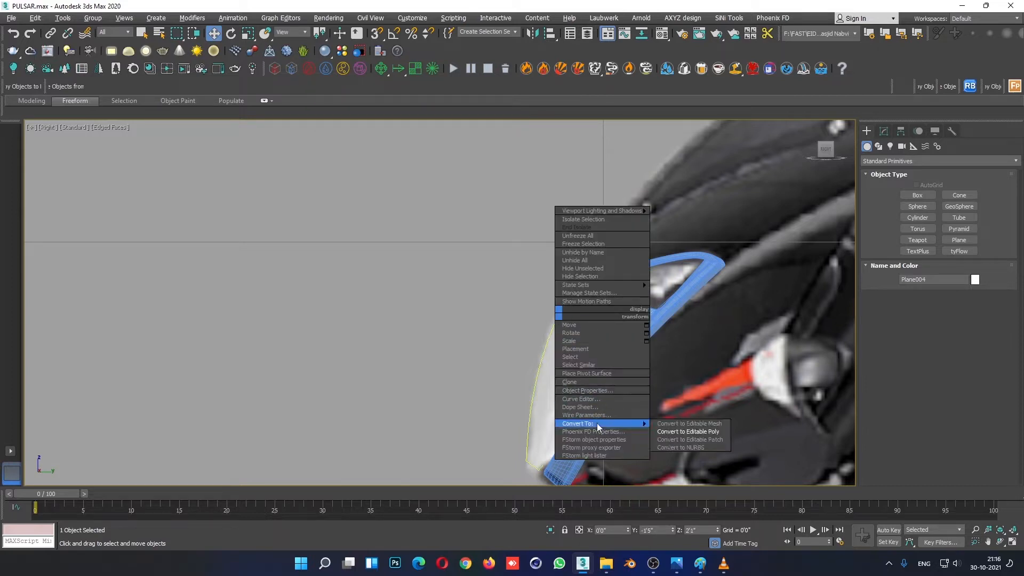
pyautogui.click(722, 432)
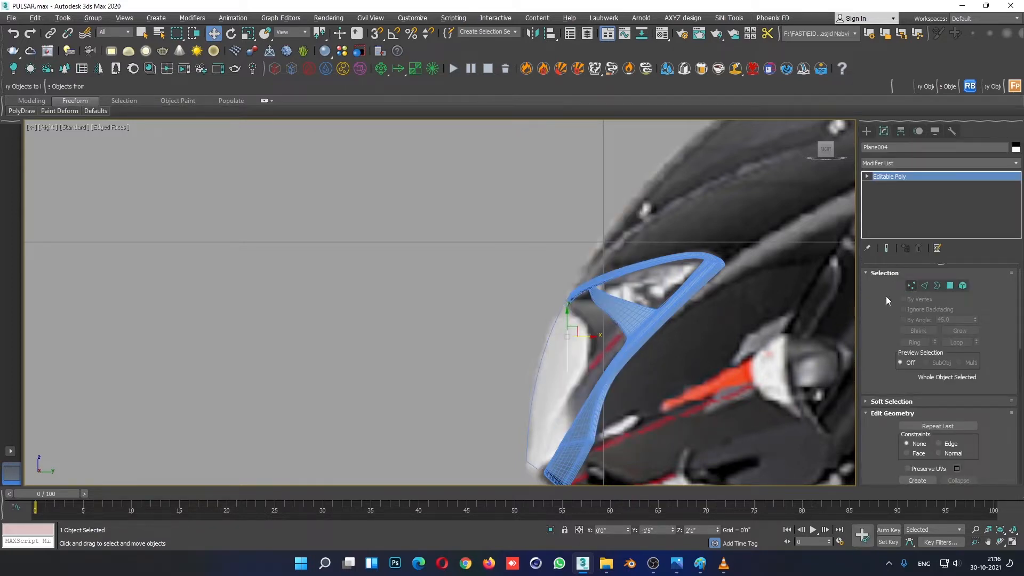
# Select the glass plane's two lower vertices and move them up and forward onto the glass's front curve in the right view.
pyautogui.click(911, 285)
pyautogui.hotkey('alt', 'w')
pyautogui.moveTo(678, 232); pyautogui.dragTo(747, 196)
pyautogui.middleClick(494, 380)
pyautogui.hotkey('alt', 'w')
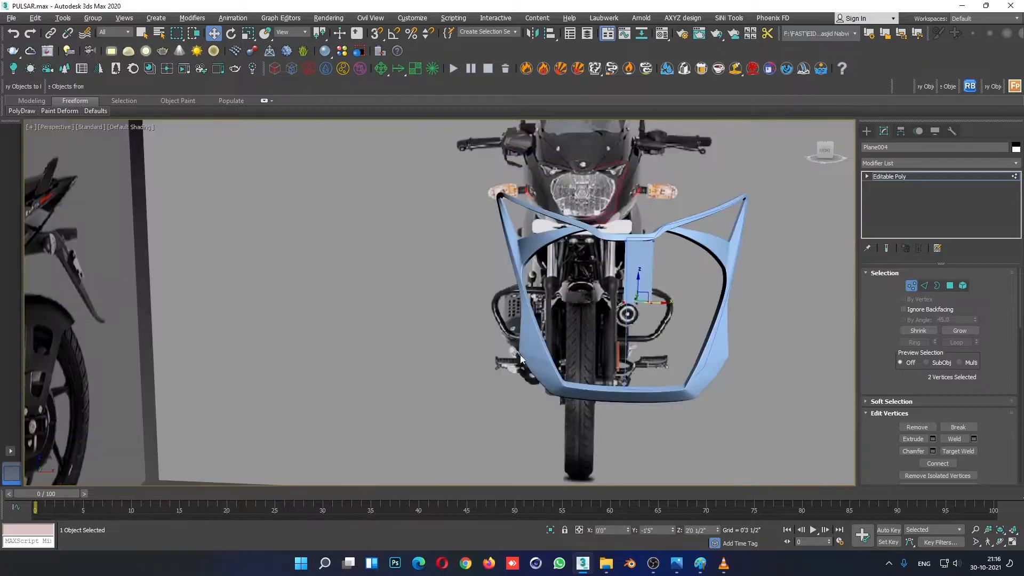
pyautogui.hotkey('alt', 'w')
pyautogui.middleClick(367, 392)
pyautogui.hotkey('alt', 'w')
pyautogui.scroll(3, 367, 392)
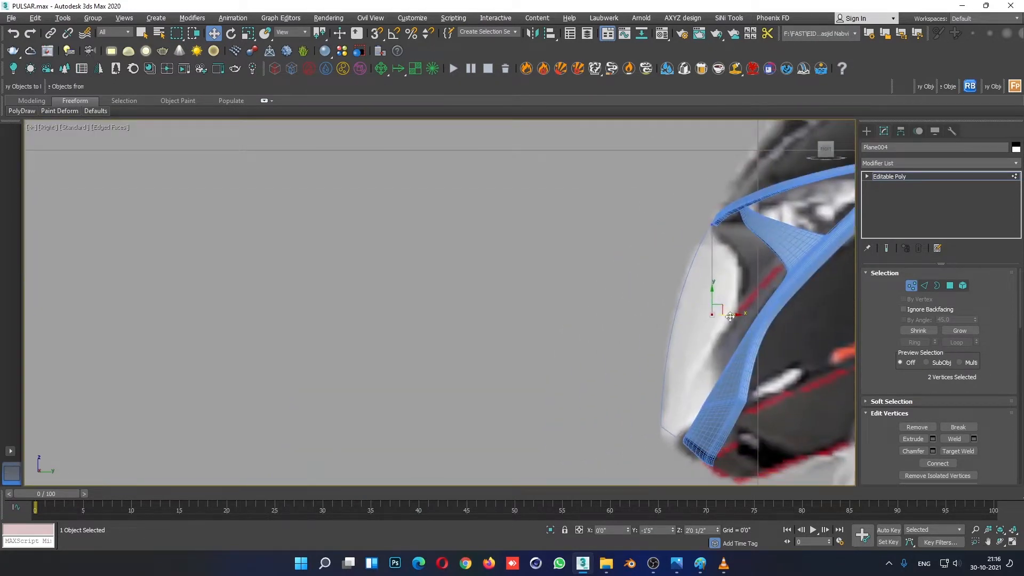
pyautogui.moveTo(730, 317); pyautogui.dragTo(697, 254)
pyautogui.scroll(3, 722, 256)
# Move the plane's two lower vertices further up along the front curve, leaving only a short first segment below the frame's tip.
pyautogui.moveTo(670, 175); pyautogui.dragTo(723, 202)
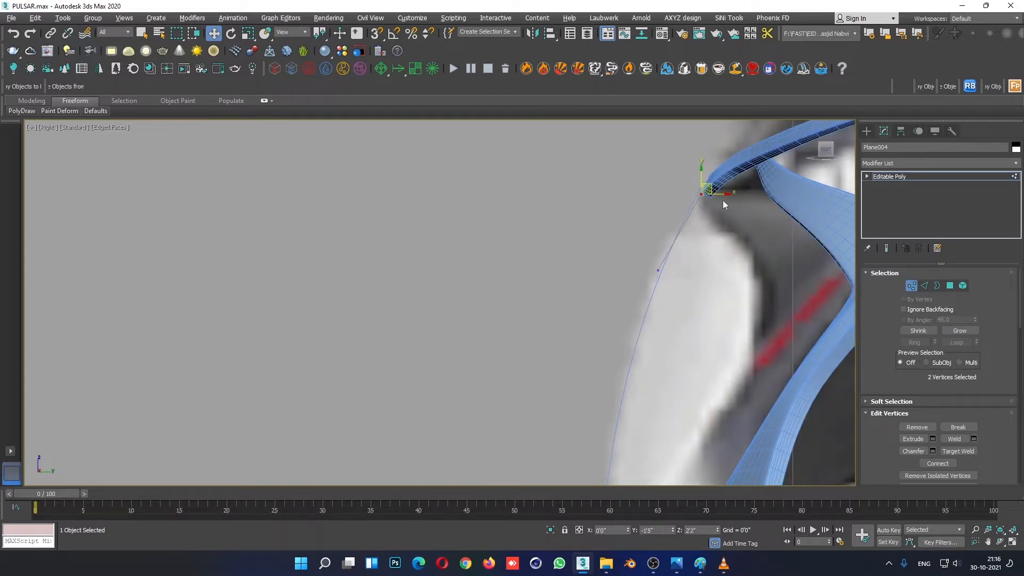
pyautogui.click(661, 319)
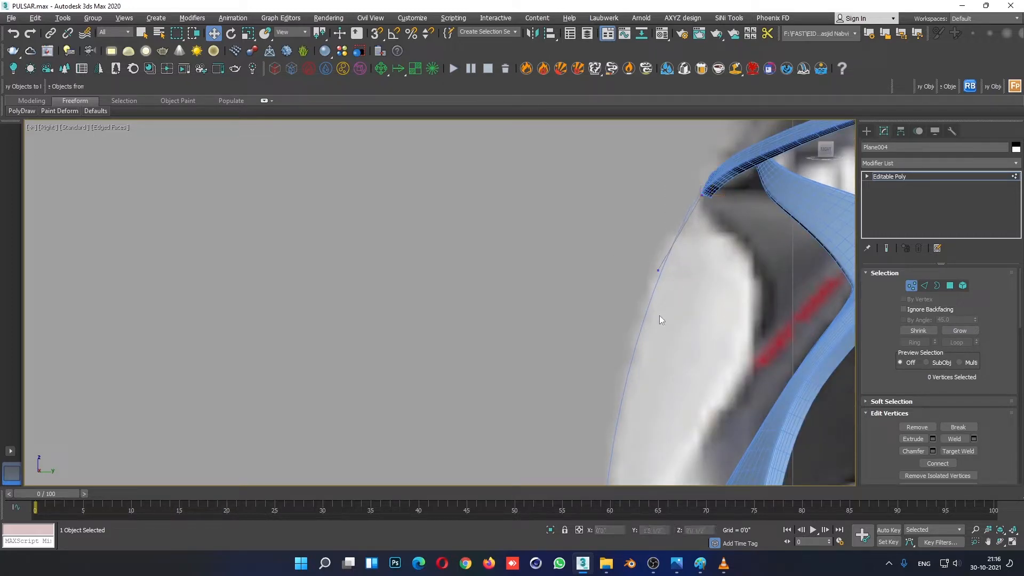
pyautogui.moveTo(680, 326); pyautogui.dragTo(682, 329)
pyautogui.moveTo(668, 264); pyautogui.dragTo(683, 231)
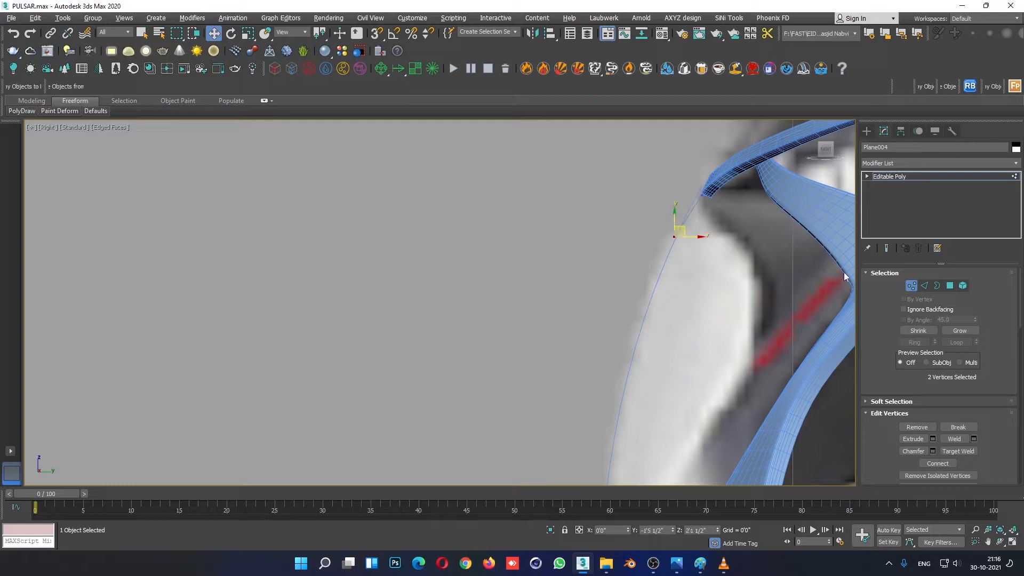
# Extend the plane's lower edge downward in three new segments that follow the glass's front curve in the right view.
pyautogui.click(924, 285)
pyautogui.scroll(-1, 640, 251)
pyautogui.hotkey('alt', 'w')
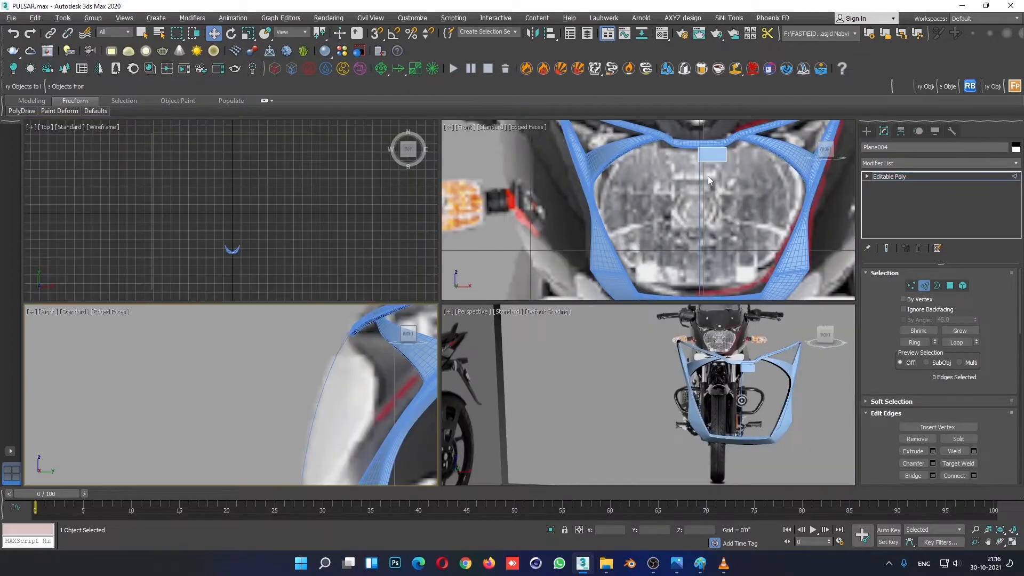
pyautogui.click(342, 352)
pyautogui.hotkey('alt', 'w')
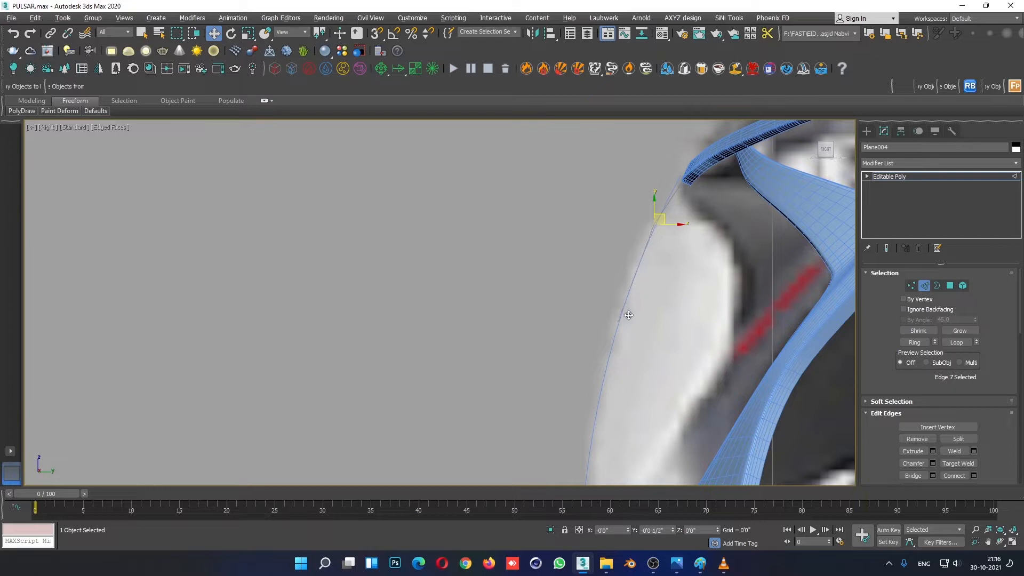
pyautogui.scroll(-2, 631, 341)
pyautogui.moveTo(632, 337); pyautogui.dragTo(618, 240, button='middle')
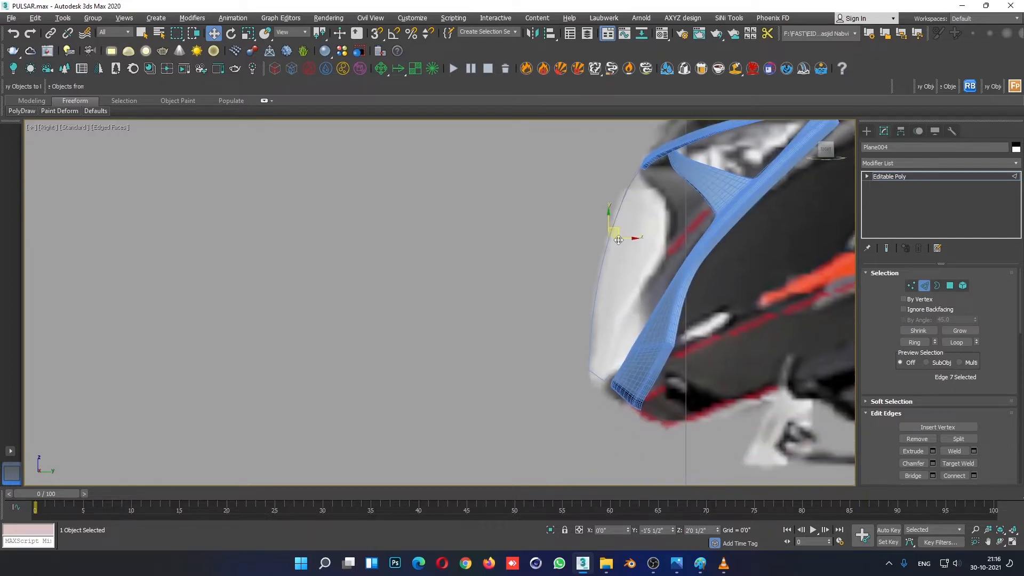
pyautogui.click(597, 304)
pyautogui.click(604, 363)
pyautogui.hotkey('alt', 'w')
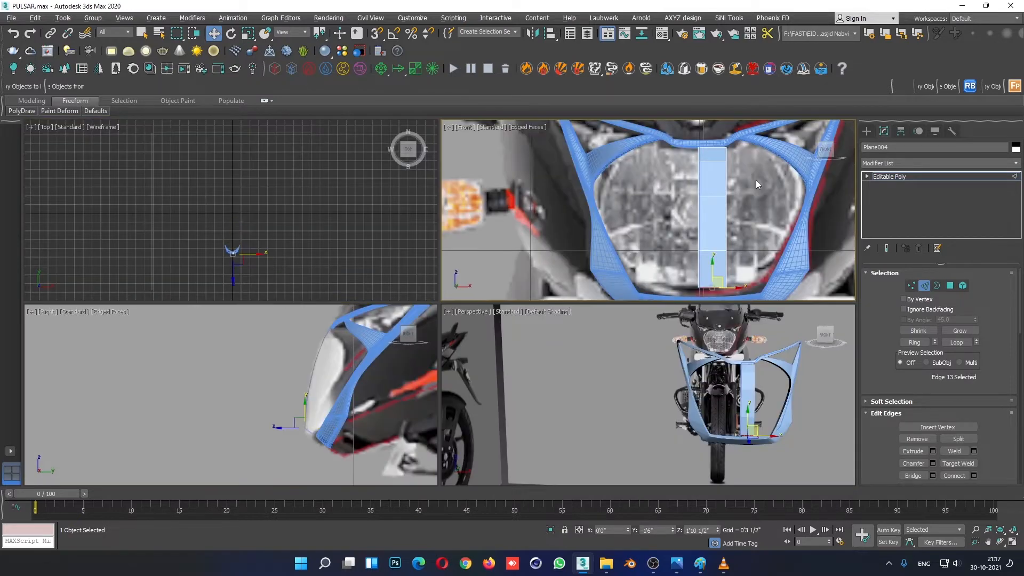
# In the front view, select the five vertices along the strip's inner side and nudge them sideways towards the frame's centre line.
pyautogui.hotkey('alt', 'w')
pyautogui.click(911, 286)
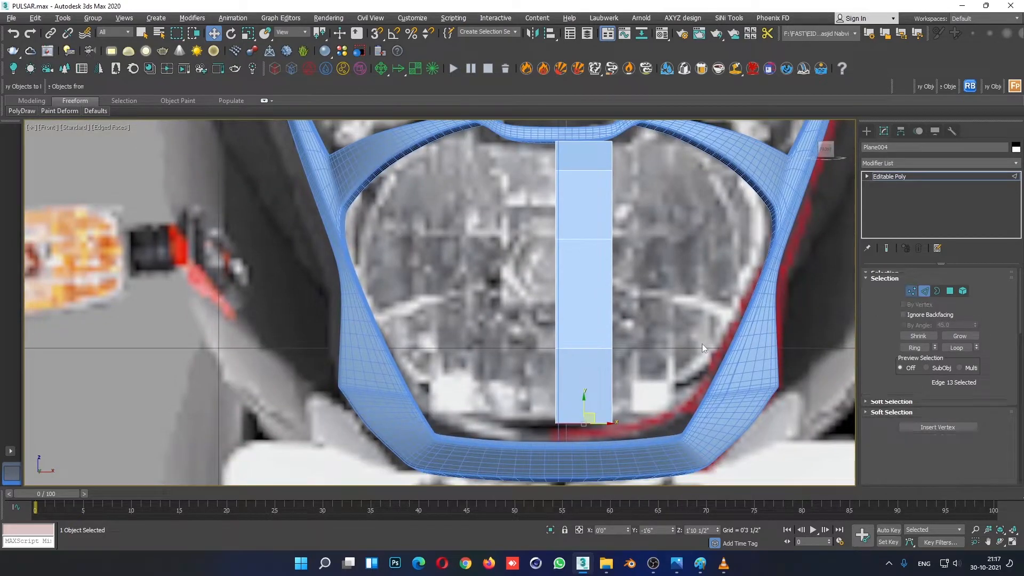
pyautogui.moveTo(639, 316); pyautogui.dragTo(645, 437, button='middle')
pyautogui.click(620, 262)
pyautogui.moveTo(627, 266); pyautogui.dragTo(620, 239)
pyautogui.click(626, 326)
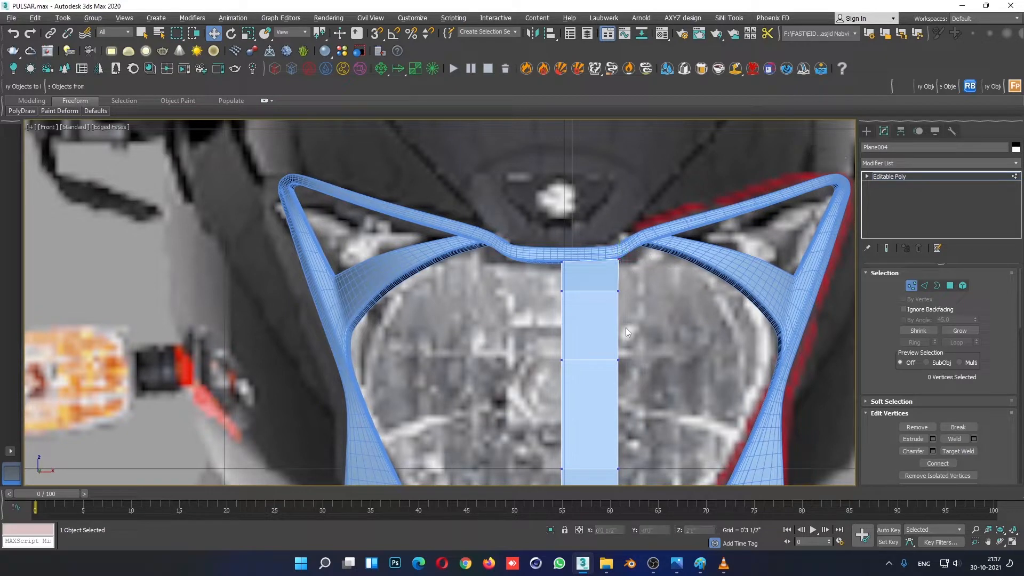
pyautogui.scroll(-3, 609, 256)
pyautogui.moveTo(601, 433); pyautogui.dragTo(601, 434)
pyautogui.scroll(5, 578, 344)
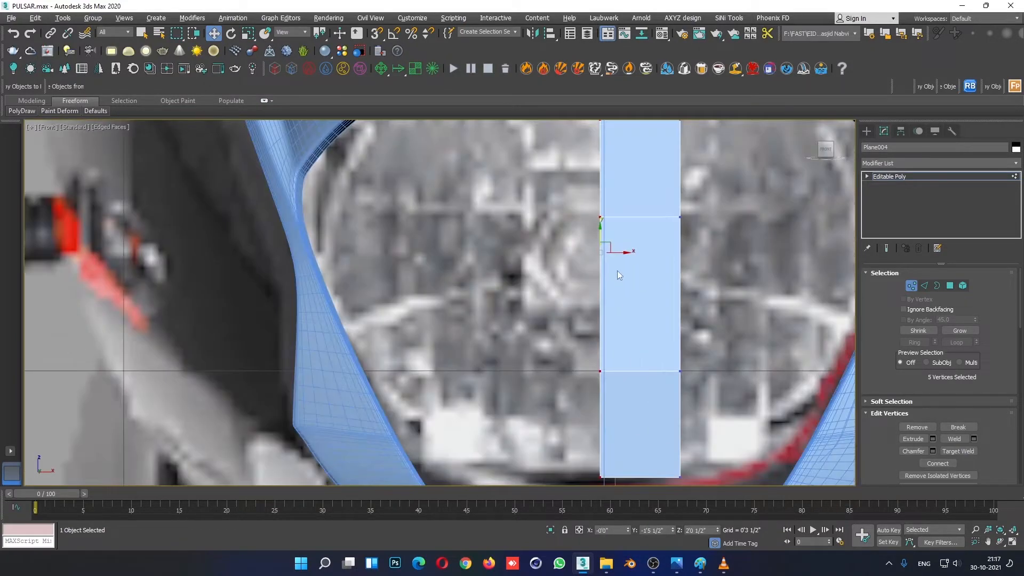
pyautogui.moveTo(619, 253); pyautogui.dragTo(622, 252)
pyautogui.scroll(-3, 677, 234)
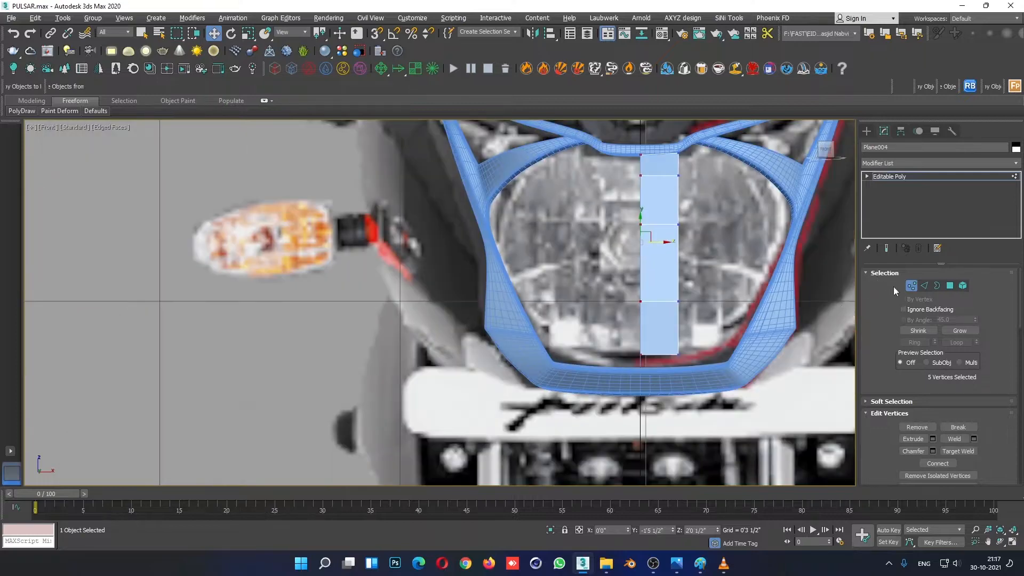
# Extend the strip's bottom edge down and back in the right view to meet the lower front of the frame.
pyautogui.click(926, 285)
pyautogui.click(688, 356)
pyautogui.hotkey('alt', 'w')
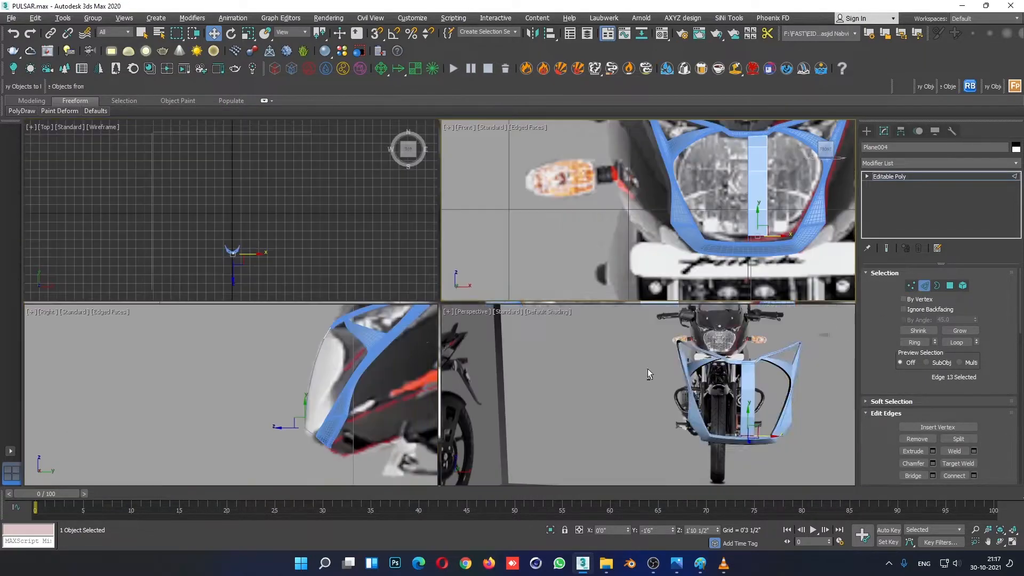
pyautogui.rightClick(353, 420)
pyautogui.hotkey('alt', 'w')
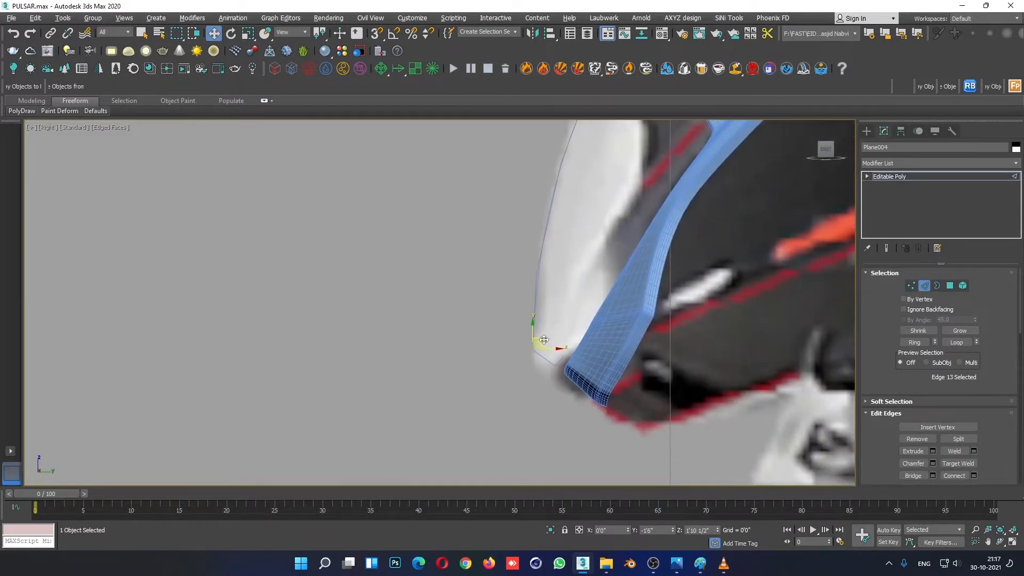
pyautogui.click(578, 362)
pyautogui.hotkey('alt', 'w')
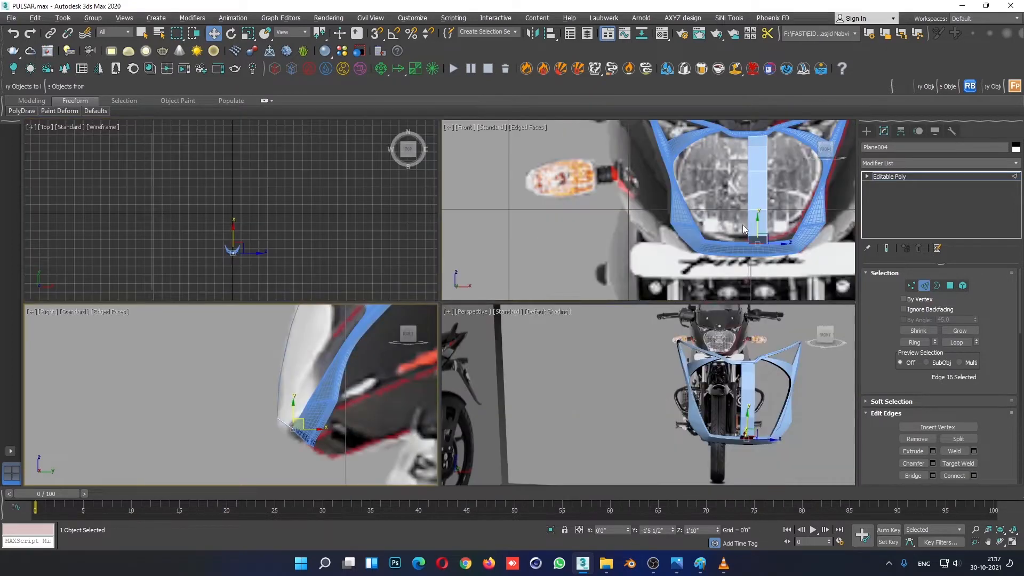
# Select the strip's top edge and examine in the right view how it meets the frame's front tip.
pyautogui.click(742, 225)
pyautogui.hotkey('alt', 'w')
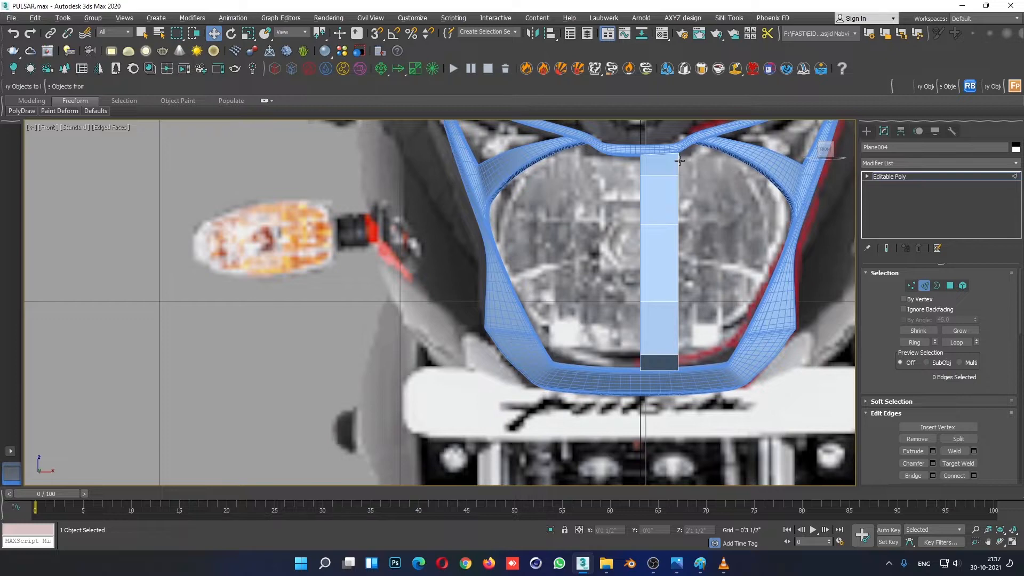
pyautogui.click(663, 154)
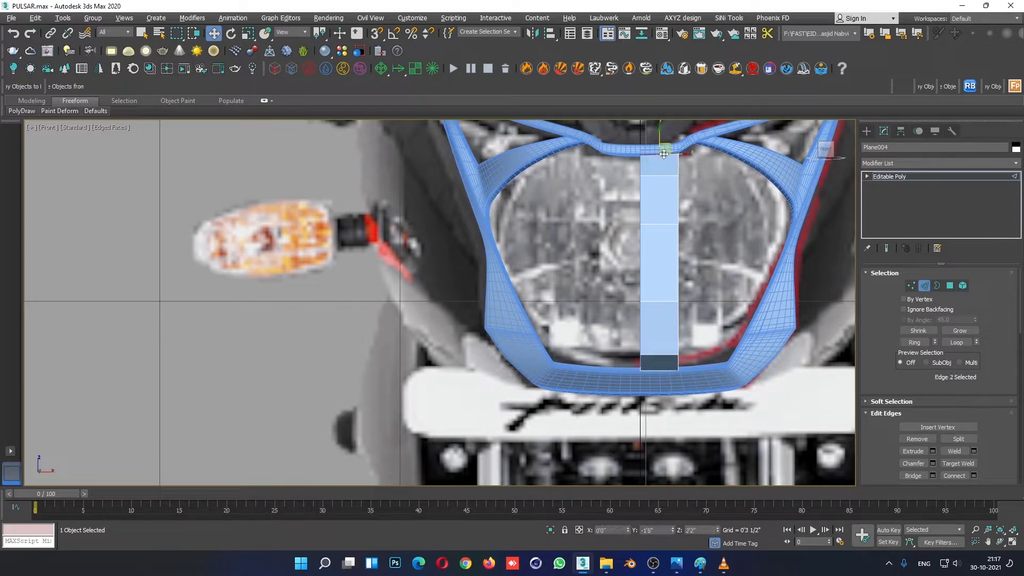
pyautogui.hotkey('alt', 'w')
pyautogui.moveTo(293, 363); pyautogui.dragTo(286, 444, button='middle')
pyautogui.scroll(4, 291, 363)
pyautogui.scroll(2, 272, 381)
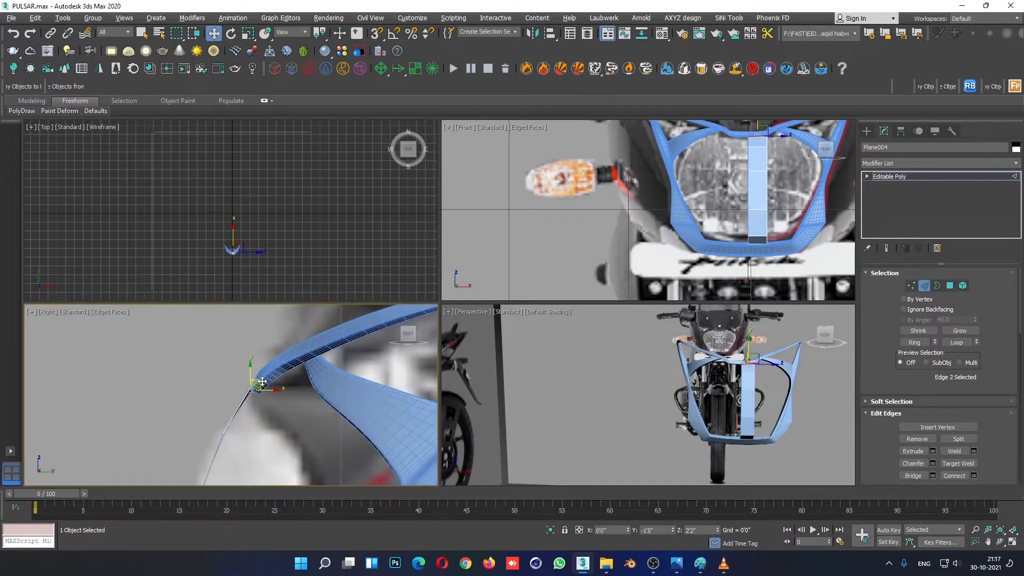
# Select the strip's four outer side edges, excluding the bottom segment, and extend them outward in the front view as a second column.
pyautogui.rightClick(789, 142)
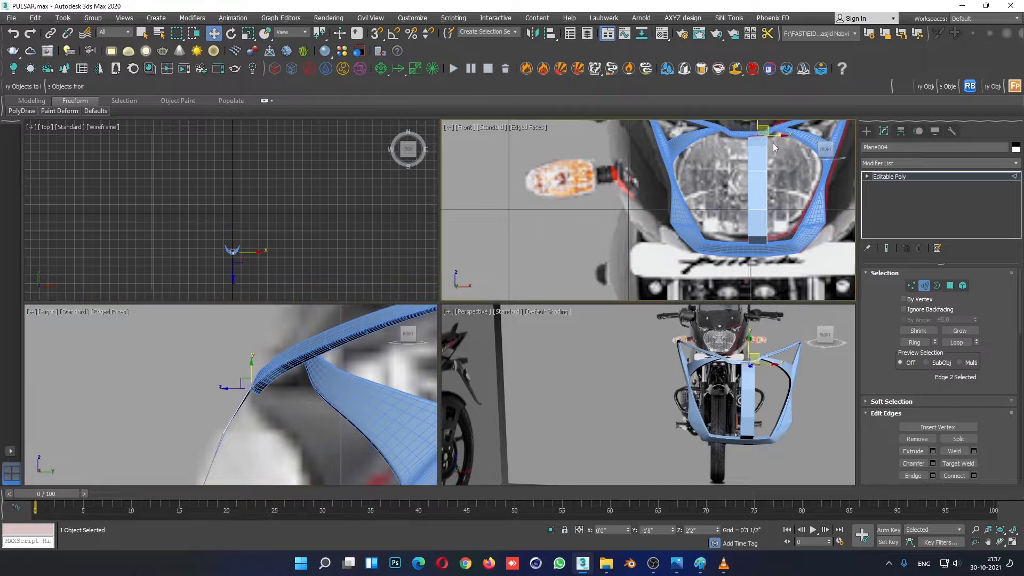
pyautogui.doubleClick(767, 142)
pyautogui.moveTo(777, 230); pyautogui.dragTo(725, 227, button='middle')
pyautogui.keyDown('alt'); pyautogui.click(751, 235); pyautogui.keyUp('alt')
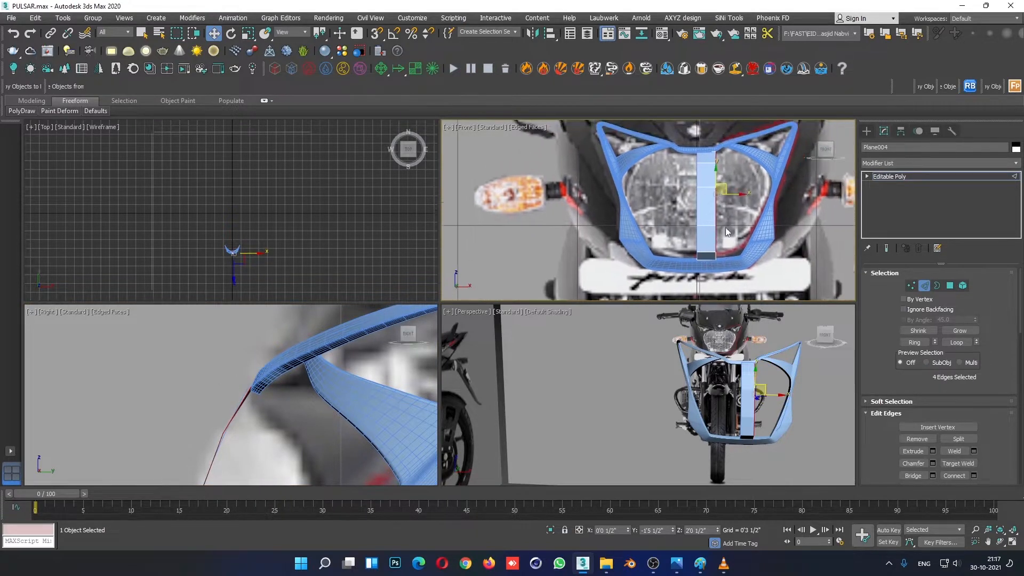
pyautogui.moveTo(733, 195); pyautogui.dragTo(755, 195)
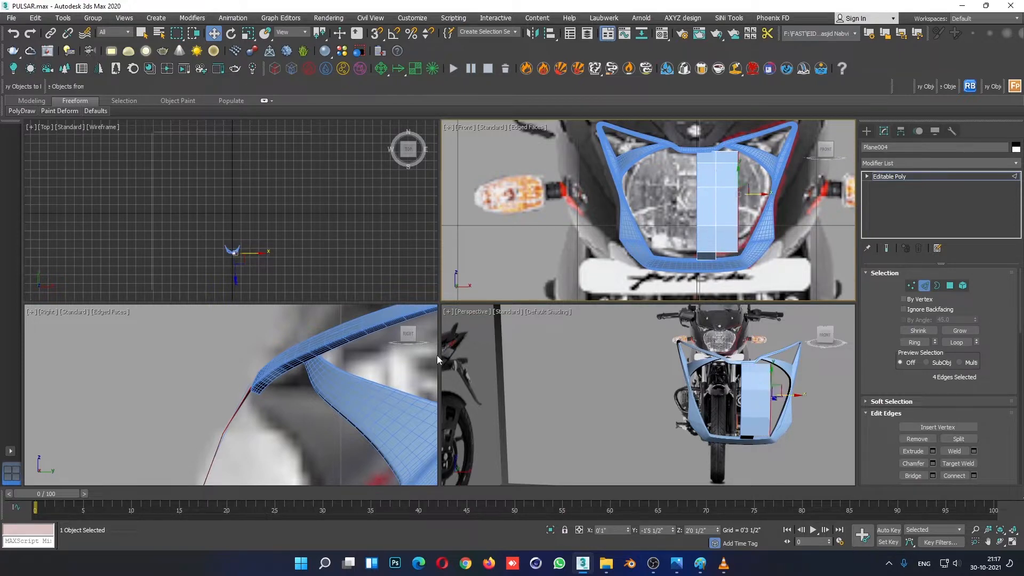
# Move the second column's outer edges backward so the glass curves from its front towards the side of the frame.
pyautogui.moveTo(318, 403); pyautogui.dragTo(324, 385, button='middle')
pyautogui.hotkey('alt', 'w')
pyautogui.scroll(5, 511, 364)
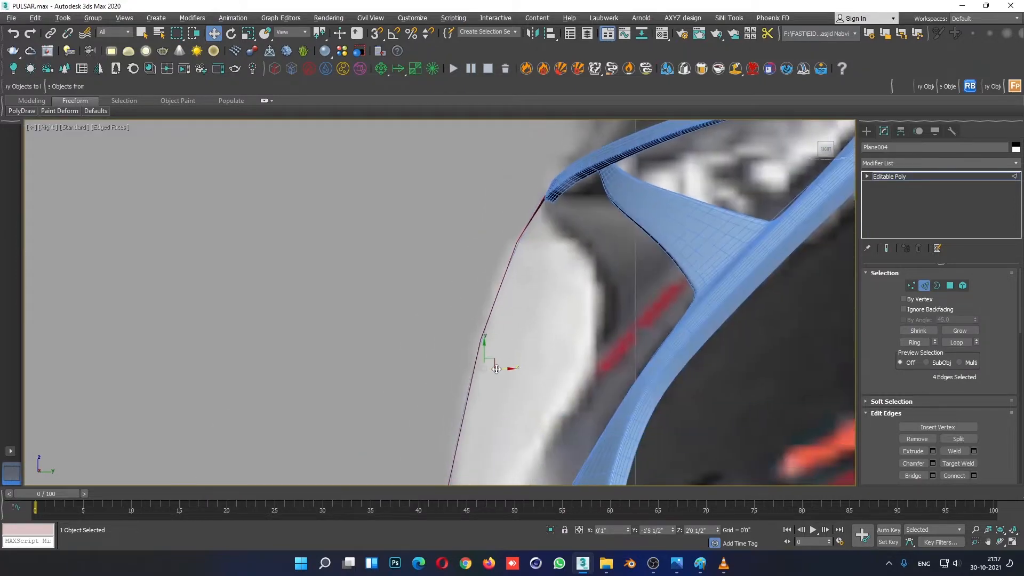
pyautogui.moveTo(508, 369); pyautogui.dragTo(522, 372)
pyautogui.hotkey('alt', 'w')
pyautogui.middleClick(730, 400)
pyautogui.hotkey('alt', 'w')
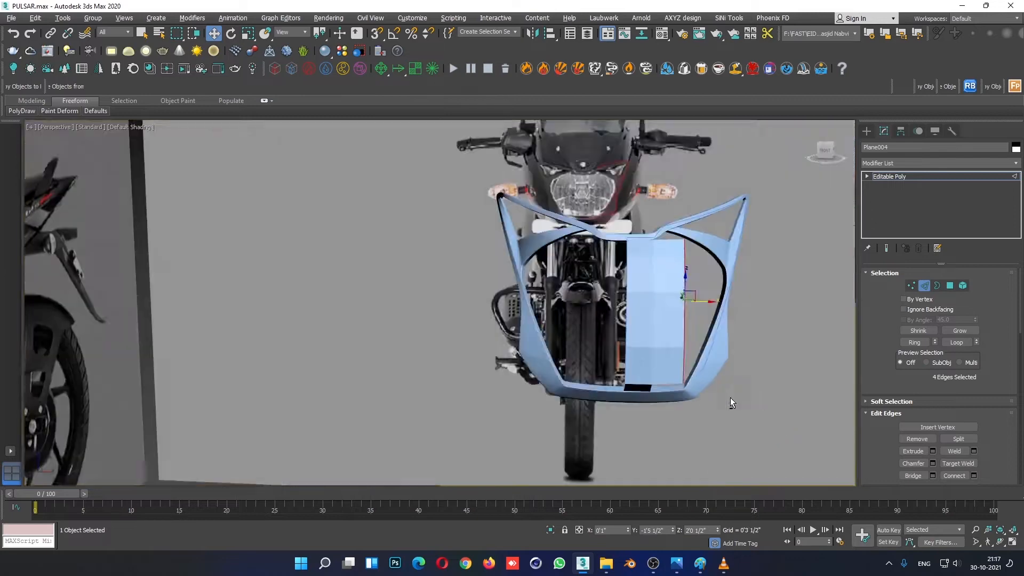
pyautogui.keyDown('alt'); pyautogui.moveTo(731, 398); pyautogui.dragTo(676, 412, button='middle'); pyautogui.keyUp('alt')
pyautogui.moveTo(700, 301); pyautogui.dragTo(711, 302)
pyautogui.keyDown('alt'); pyautogui.moveTo(711, 302); pyautogui.dragTo(755, 222, button='middle'); pyautogui.keyUp('alt')
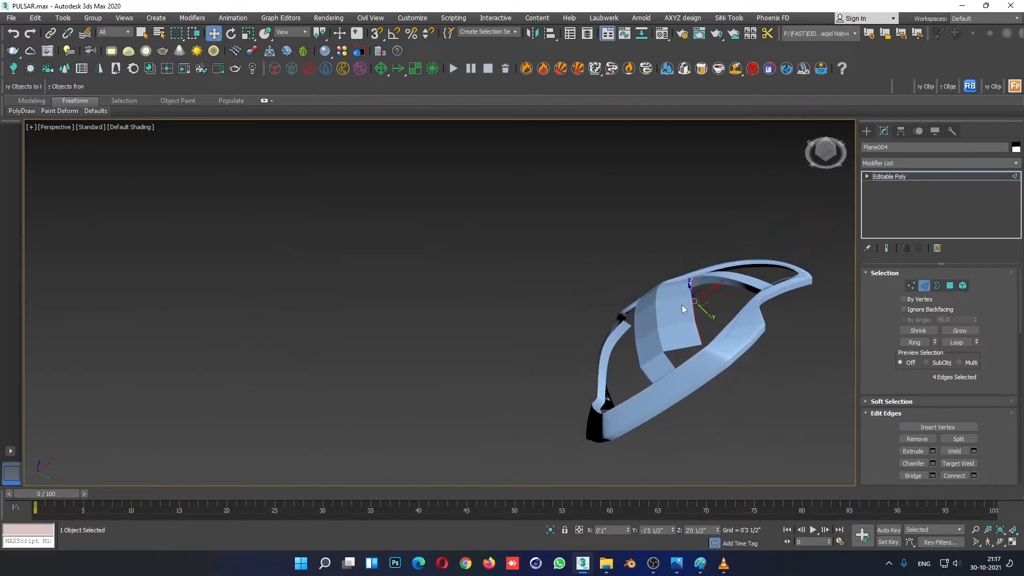
# Select the five vertices between the glass's two columns and move them slightly backward along Y to soften the crease.
pyautogui.scroll(5, 686, 308)
pyautogui.keyDown('alt'); pyautogui.moveTo(691, 331); pyautogui.dragTo(715, 313, button='middle'); pyautogui.keyUp('alt')
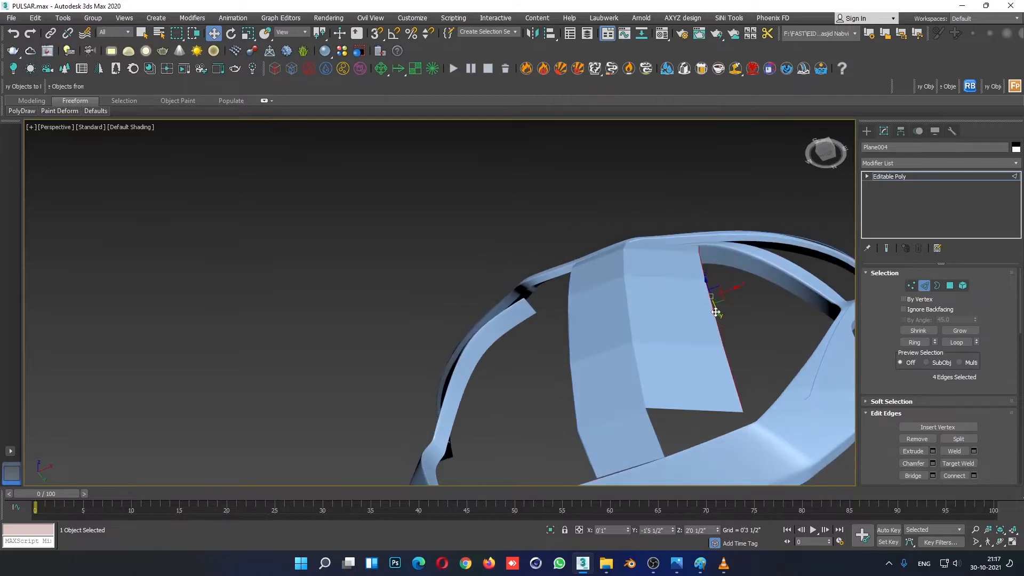
pyautogui.keyDown('alt'); pyautogui.moveTo(679, 265); pyautogui.dragTo(806, 326, button='middle'); pyautogui.keyUp('alt')
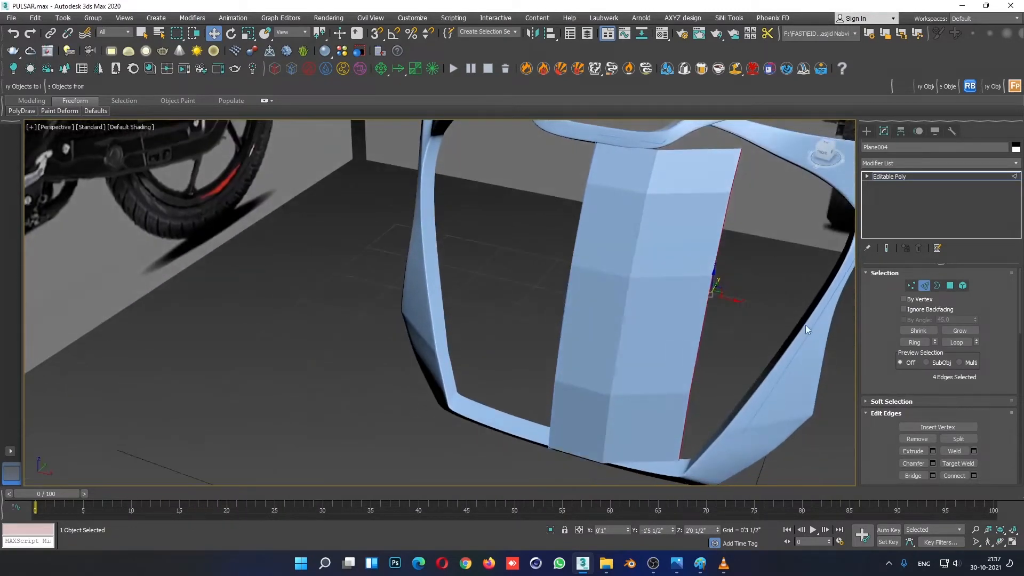
pyautogui.click(911, 286)
pyautogui.moveTo(637, 172); pyautogui.dragTo(637, 172)
pyautogui.keyDown('alt'); pyautogui.moveTo(638, 172); pyautogui.dragTo(657, 191, button='middle'); pyautogui.keyUp('alt')
pyautogui.keyDown('ctrl'); pyautogui.click(631, 270); pyautogui.keyUp('ctrl')
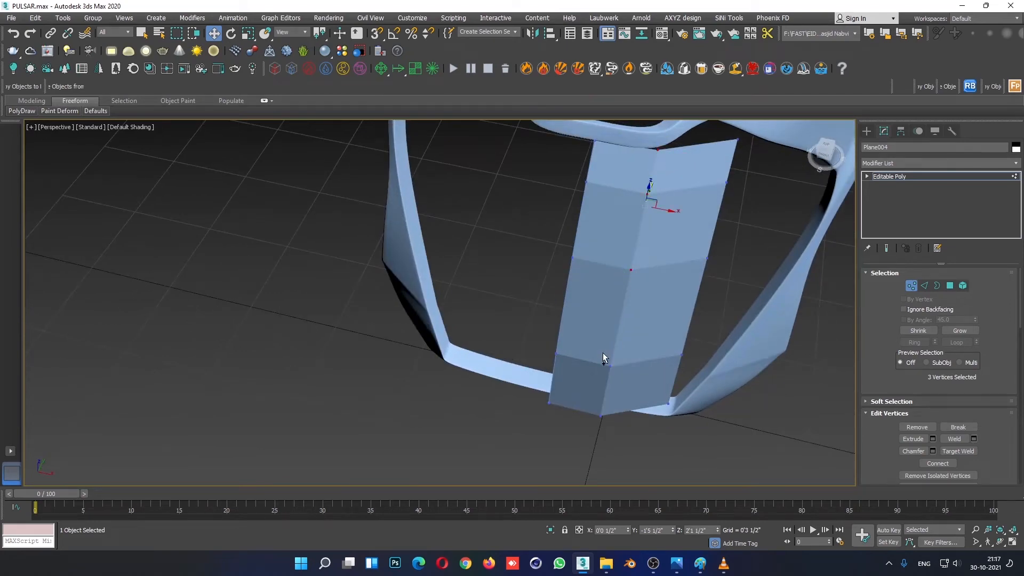
pyautogui.keyDown('alt'); pyautogui.moveTo(603, 353); pyautogui.dragTo(604, 374, button='middle'); pyautogui.keyUp('alt')
pyautogui.keyDown('ctrl'); pyautogui.click(630, 381); pyautogui.keyUp('ctrl')
pyautogui.keyDown('alt'); pyautogui.moveTo(630, 421); pyautogui.dragTo(630, 355, button='middle'); pyautogui.keyUp('alt')
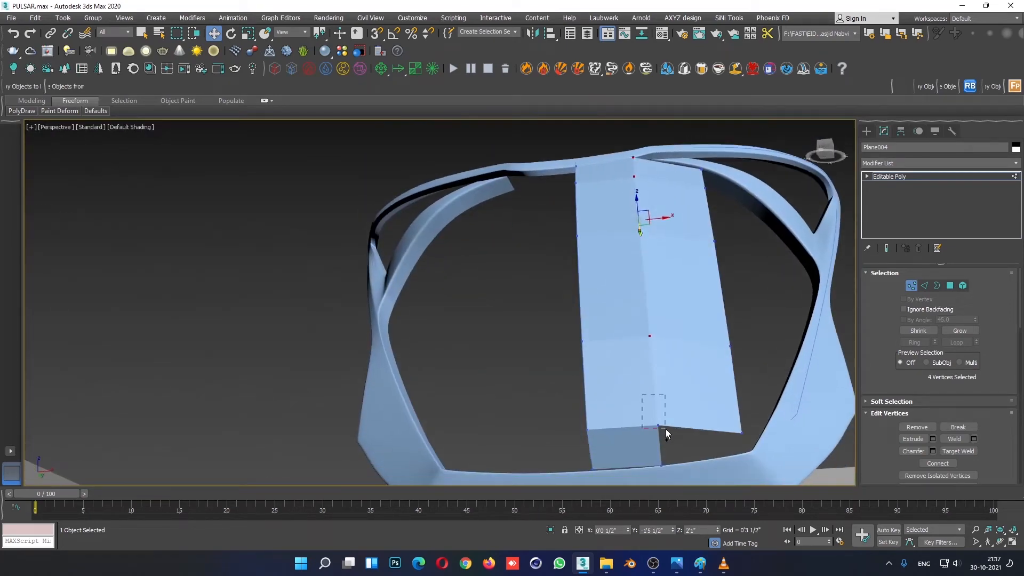
pyautogui.keyDown('ctrl'); pyautogui.moveTo(665, 429); pyautogui.dragTo(669, 431); pyautogui.keyUp('ctrl')
pyautogui.keyDown('alt'); pyautogui.moveTo(669, 431); pyautogui.dragTo(665, 407, button='middle'); pyautogui.keyUp('alt')
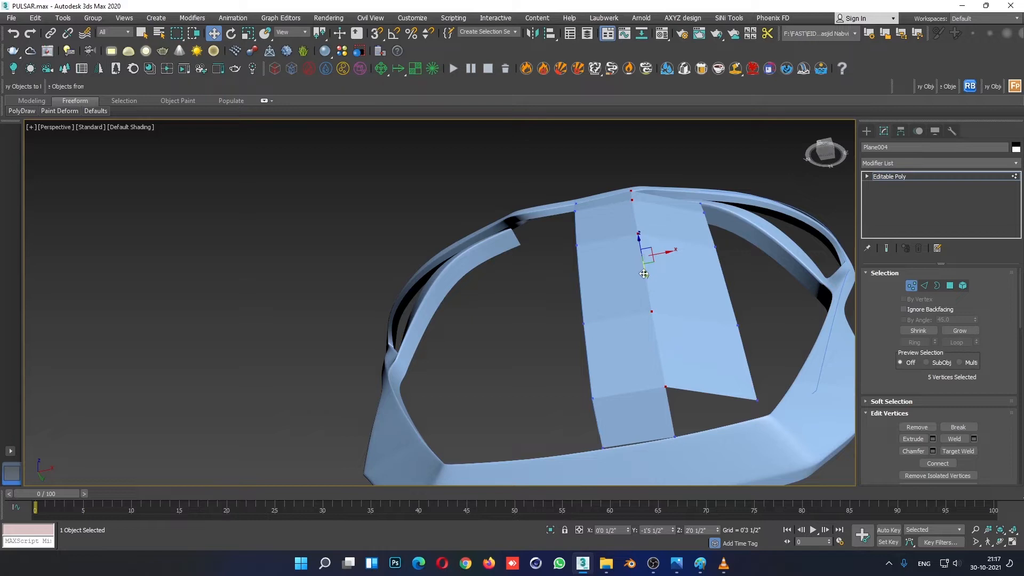
pyautogui.moveTo(644, 274); pyautogui.dragTo(644, 278)
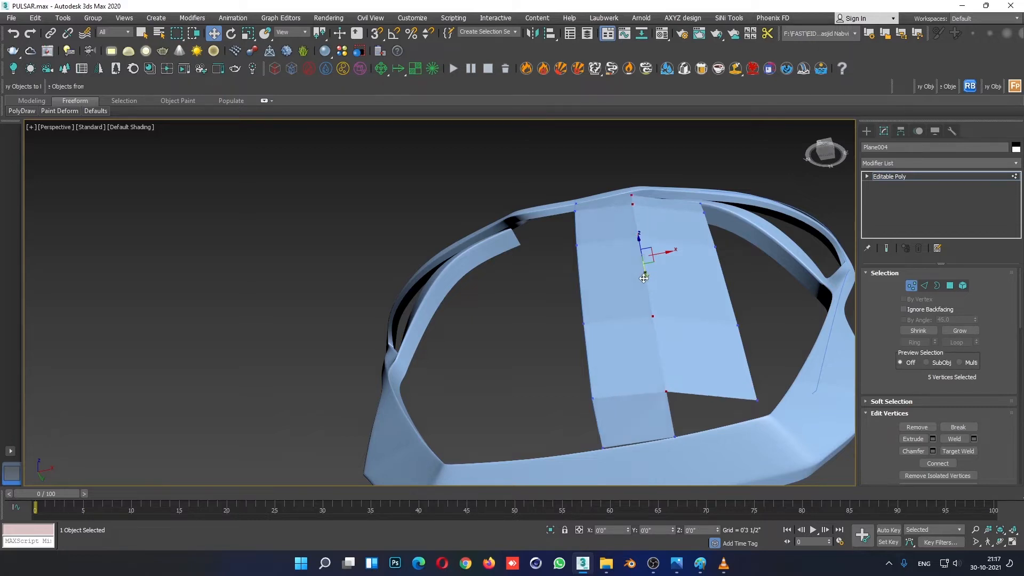
pyautogui.keyDown('alt'); pyautogui.moveTo(644, 278); pyautogui.dragTo(683, 301, button='middle'); pyautogui.keyUp('alt')
# Extend the glass's four outer side edges outward in the front view as a third column, and move them back in the right view.
pyautogui.click(924, 287)
pyautogui.hotkey('alt', 'w')
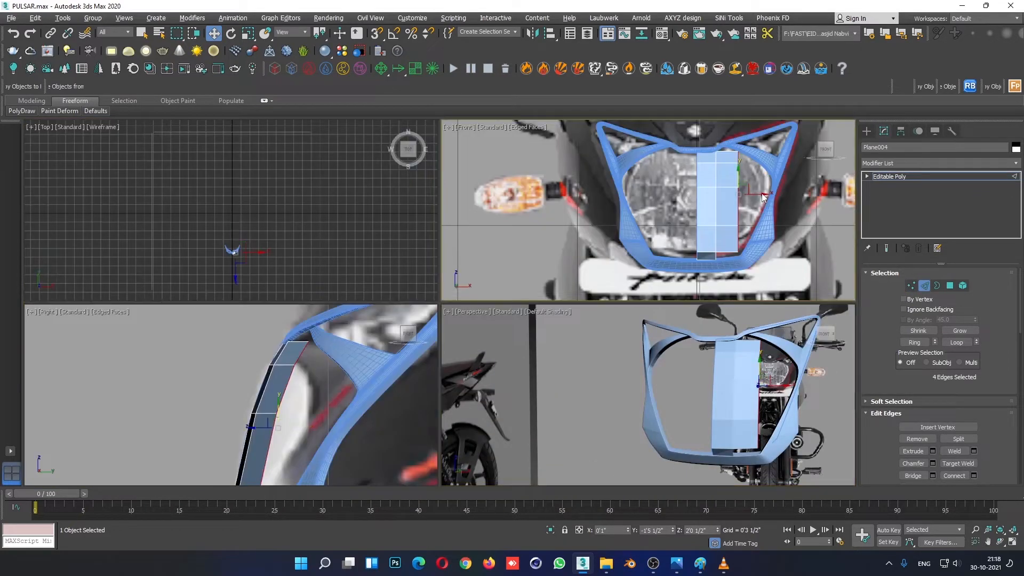
pyautogui.hotkey('alt', 'w')
pyautogui.keyDown('shift'); pyautogui.moveTo(570, 281); pyautogui.dragTo(609, 280); pyautogui.keyUp('shift')
pyautogui.hotkey('alt', 'w')
pyautogui.hotkey('alt', 'w')
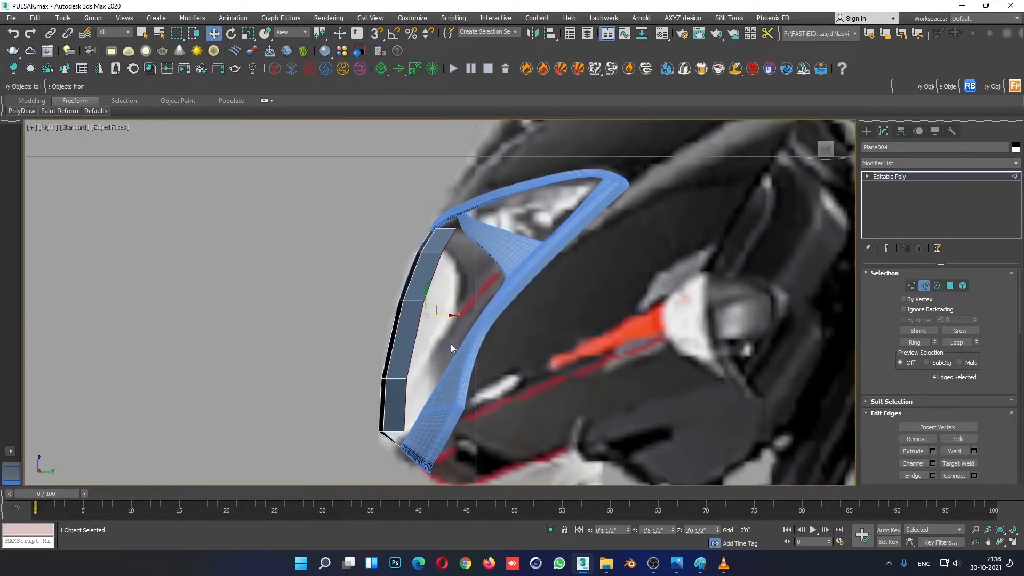
pyautogui.keyDown('shift'); pyautogui.moveTo(441, 315); pyautogui.dragTo(482, 316); pyautogui.keyUp('shift')
pyautogui.hotkey('alt', 'w')
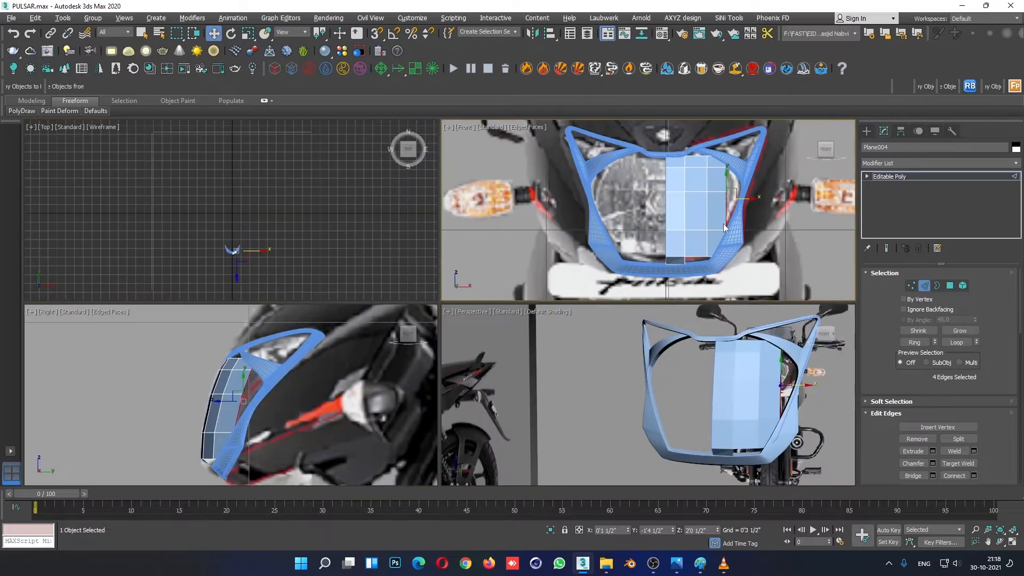
# Fine-tune the position of the third column's outer edges against the side of the frame in the perspective view.
pyautogui.rightClick(757, 365)
pyautogui.hotkey('alt', 'w')
pyautogui.scroll(3, 687, 400)
pyautogui.keyDown('alt'); pyautogui.moveTo(687, 400); pyautogui.dragTo(642, 408, button='middle'); pyautogui.keyUp('alt')
pyautogui.moveTo(735, 197); pyautogui.dragTo(727, 201)
pyautogui.scroll(-5, 681, 277)
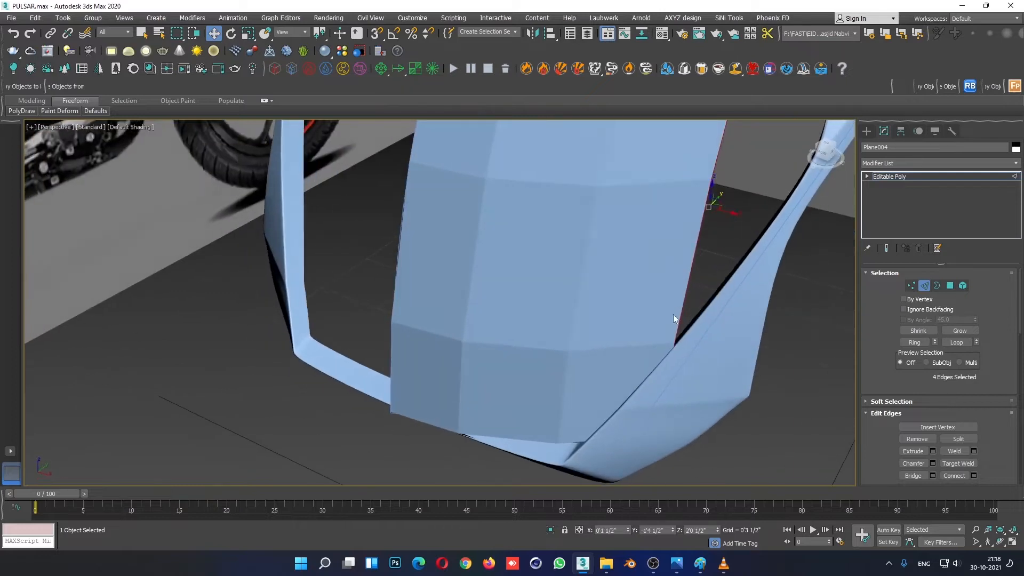
# Move the third column's two lowest outer vertices so they follow the frame's lower side in the front wireframe view.
pyautogui.hotkey('alt', 'w')
pyautogui.rightClick(745, 198)
pyautogui.click(911, 287)
pyautogui.scroll(3, 761, 250)
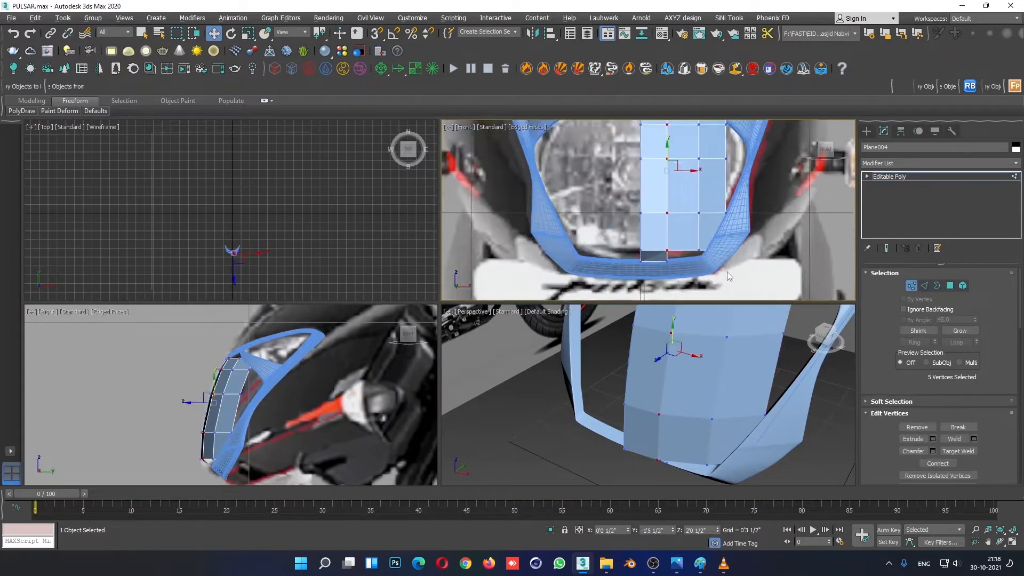
pyautogui.press('F3')
pyautogui.moveTo(704, 276); pyautogui.dragTo(704, 275)
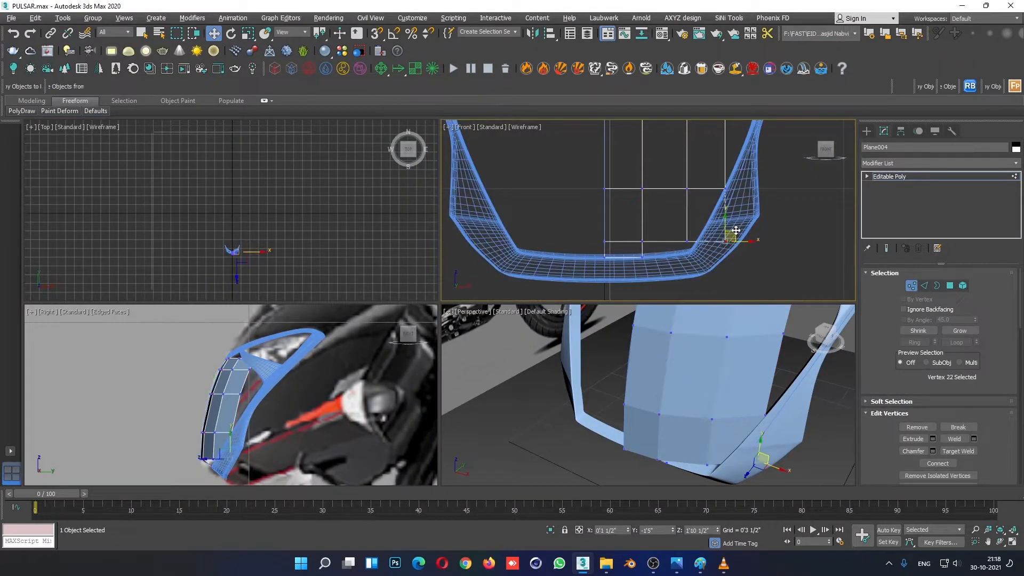
pyautogui.moveTo(733, 233); pyautogui.dragTo(720, 220)
pyautogui.moveTo(744, 173); pyautogui.dragTo(731, 233, button='middle')
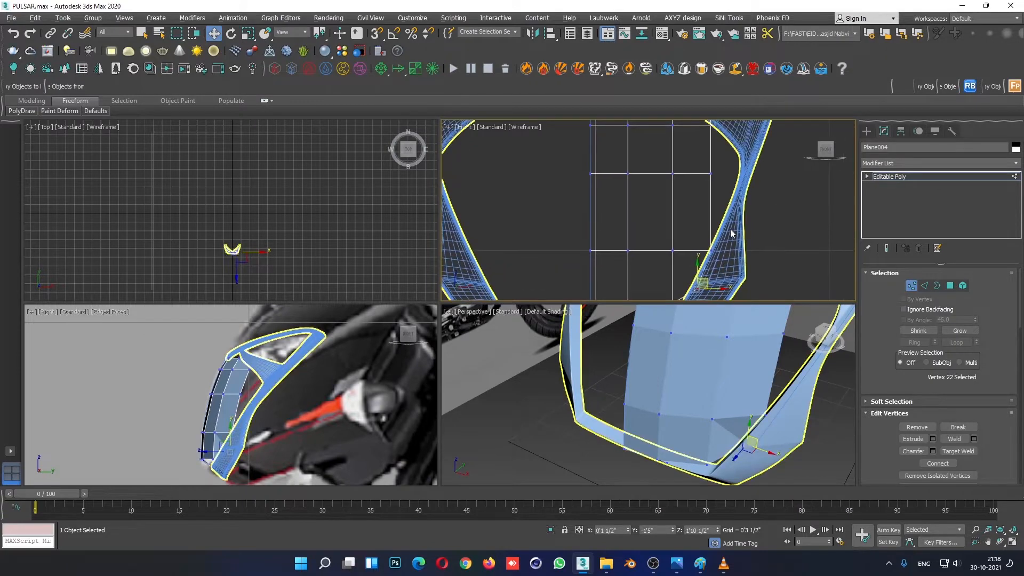
pyautogui.moveTo(731, 231)
pyautogui.mouseDown()
pyautogui.moveTo(703, 257)
pyautogui.moveTo(727, 241)
pyautogui.mouseUp()
pyautogui.moveTo(724, 150); pyautogui.dragTo(724, 216, button='middle')
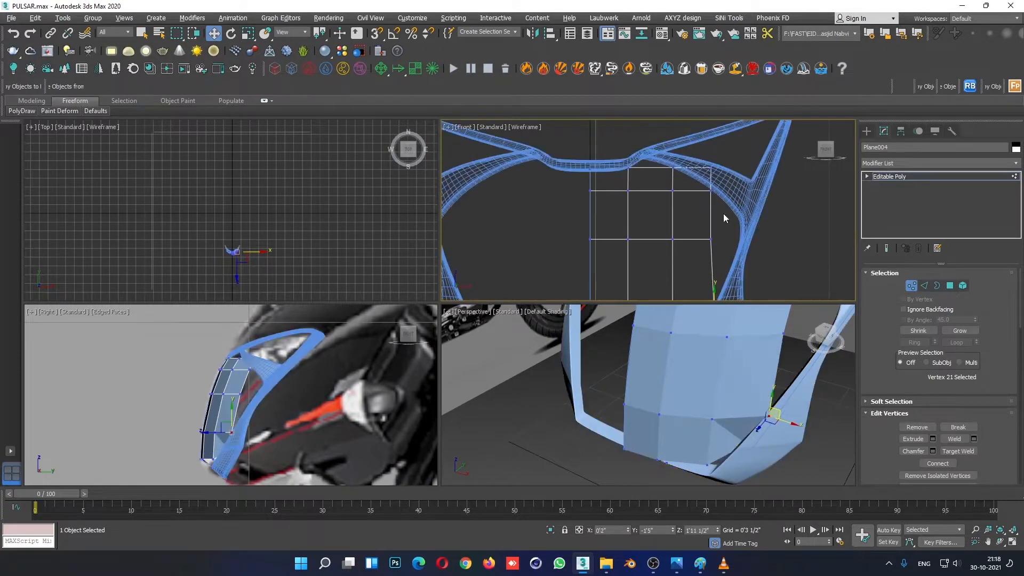
# Reposition the glass's upper outer and top-row vertices to follow the frame's upper inner curve in the front view.
pyautogui.moveTo(723, 216); pyautogui.dragTo(733, 238)
pyautogui.moveTo(727, 183)
pyautogui.mouseDown()
pyautogui.moveTo(701, 204)
pyautogui.moveTo(742, 191)
pyautogui.moveTo(702, 178)
pyautogui.moveTo(718, 170)
pyautogui.mouseUp()
pyautogui.moveTo(679, 152); pyautogui.dragTo(688, 177)
pyautogui.moveTo(630, 149); pyautogui.dragTo(662, 171)
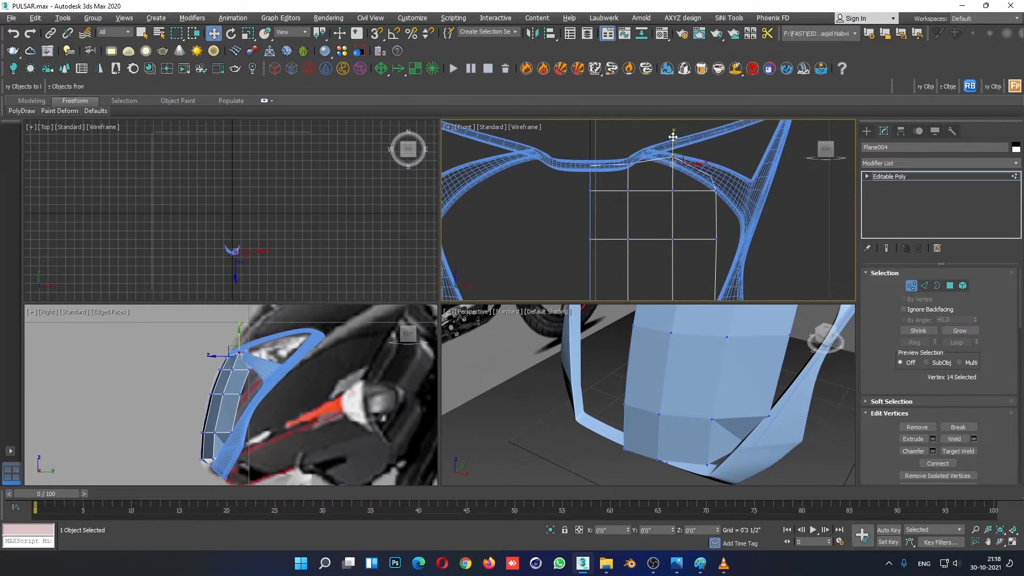
pyautogui.click(629, 165)
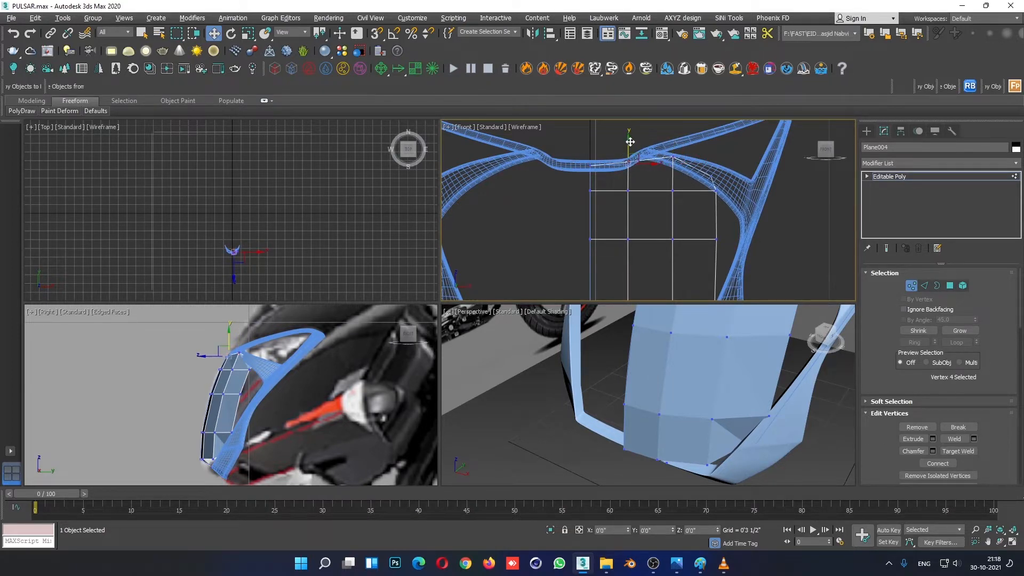
pyautogui.click(664, 166)
pyautogui.click(685, 148)
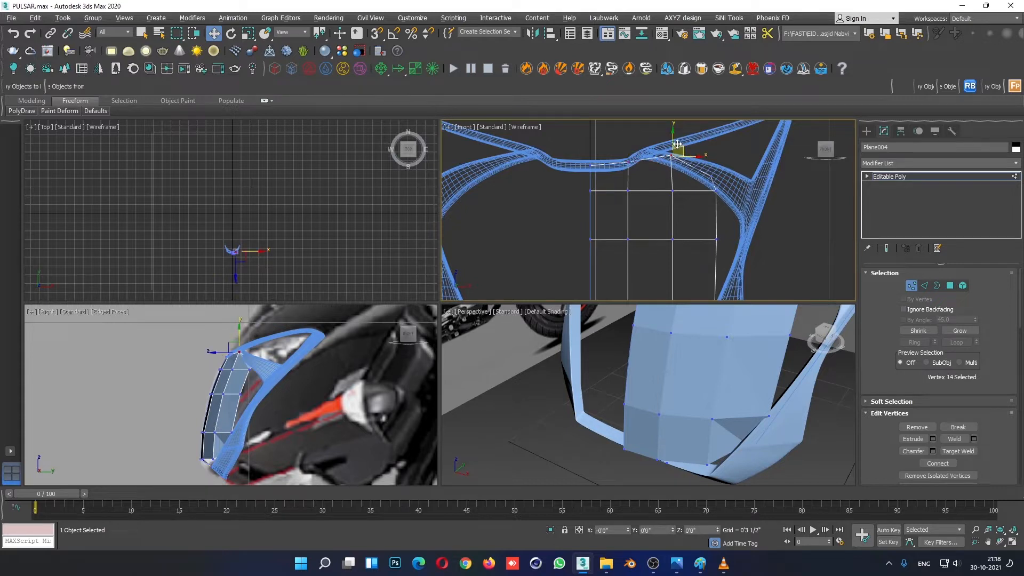
# Extend the third column's four outer side edges outward in the front view to make a fourth column reaching the frame's side.
pyautogui.press('2')
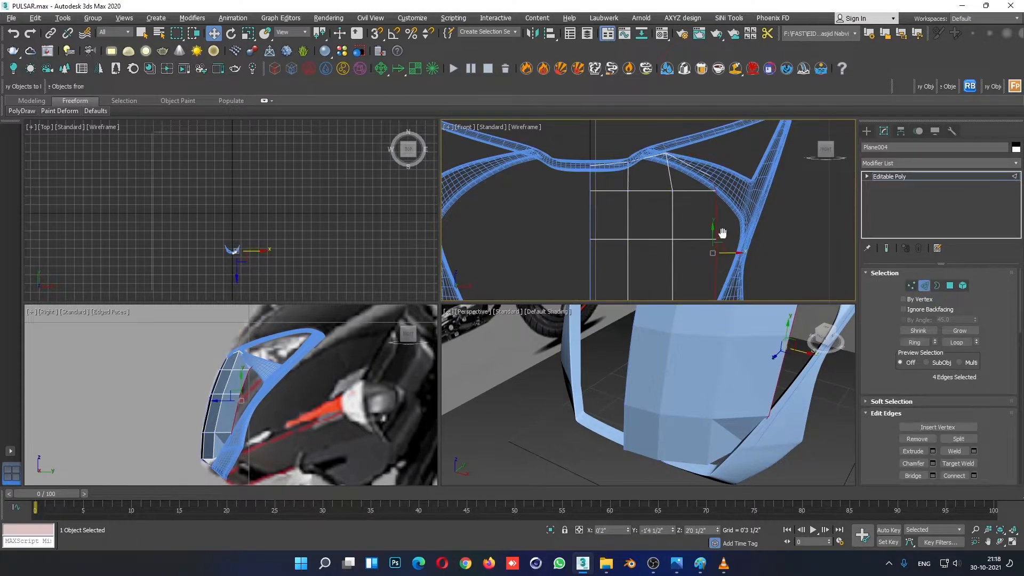
pyautogui.scroll(4, 684, 212)
pyautogui.scroll(-3, 682, 235)
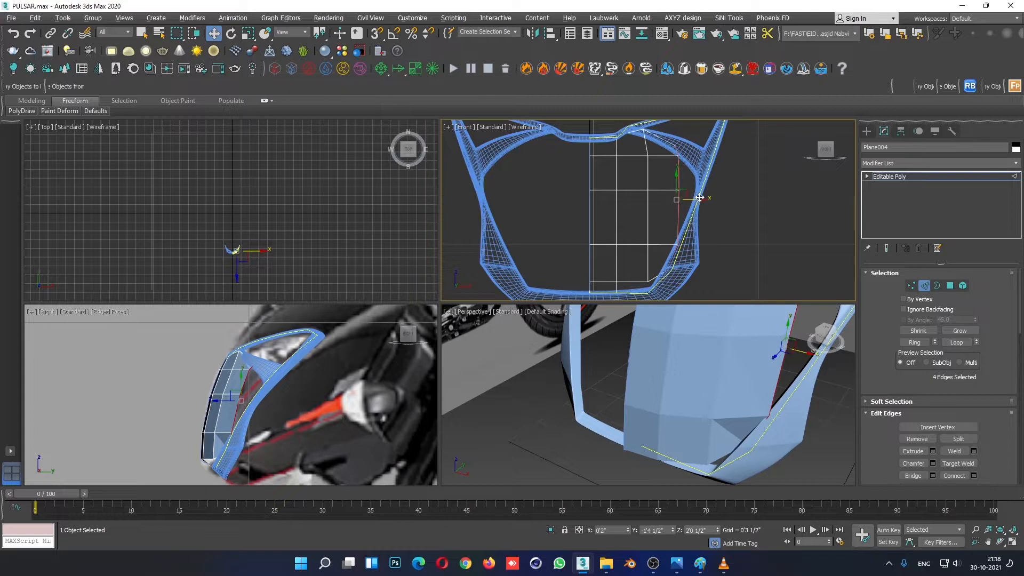
pyautogui.moveTo(699, 197); pyautogui.dragTo(721, 198)
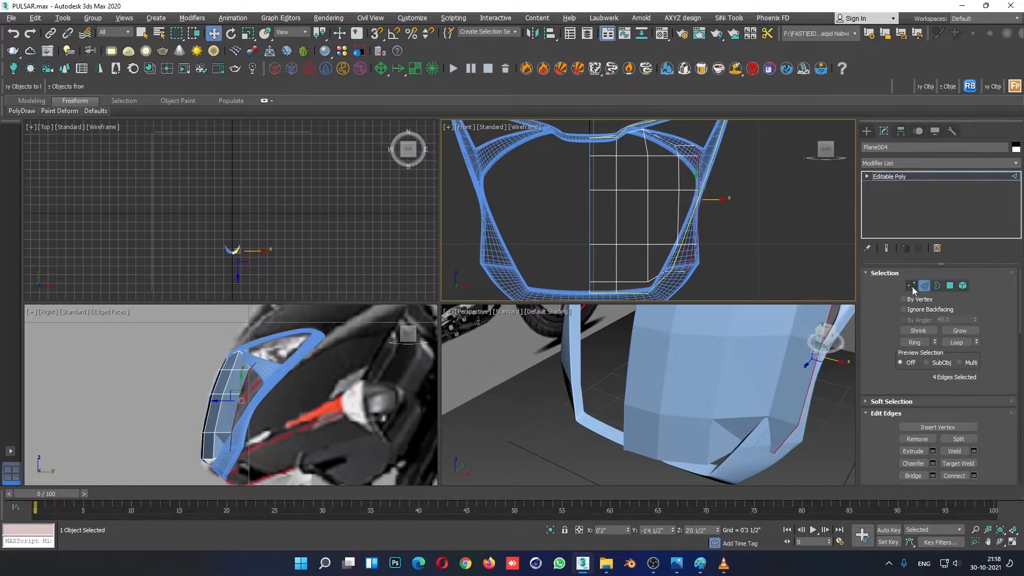
# Raise the fourth column's two lowest outer vertices along the frame's lower side, and move the neighbouring third-column vertex up to match.
pyautogui.click(912, 286)
pyautogui.scroll(3, 705, 265)
pyautogui.click(680, 271)
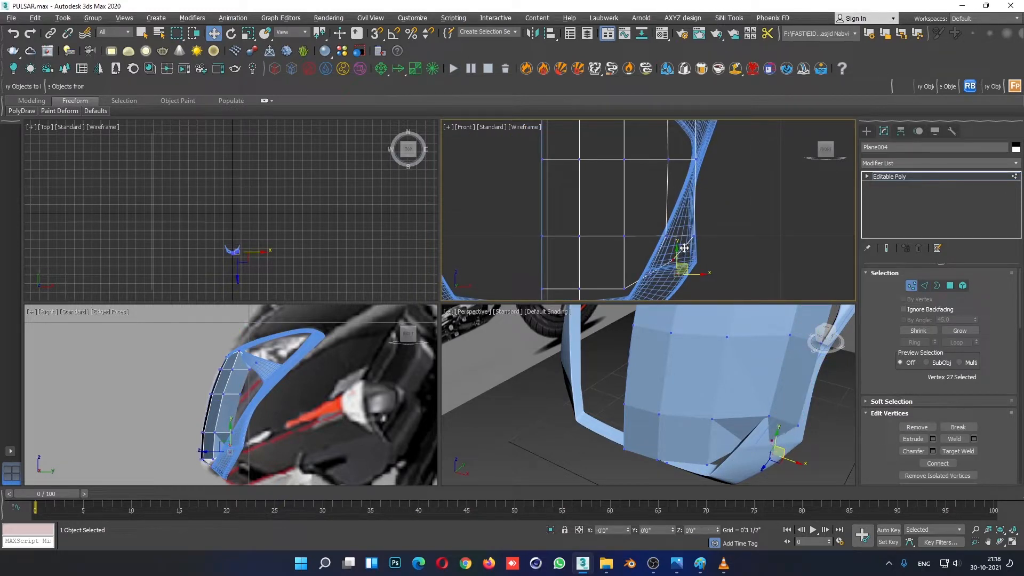
pyautogui.click(693, 209)
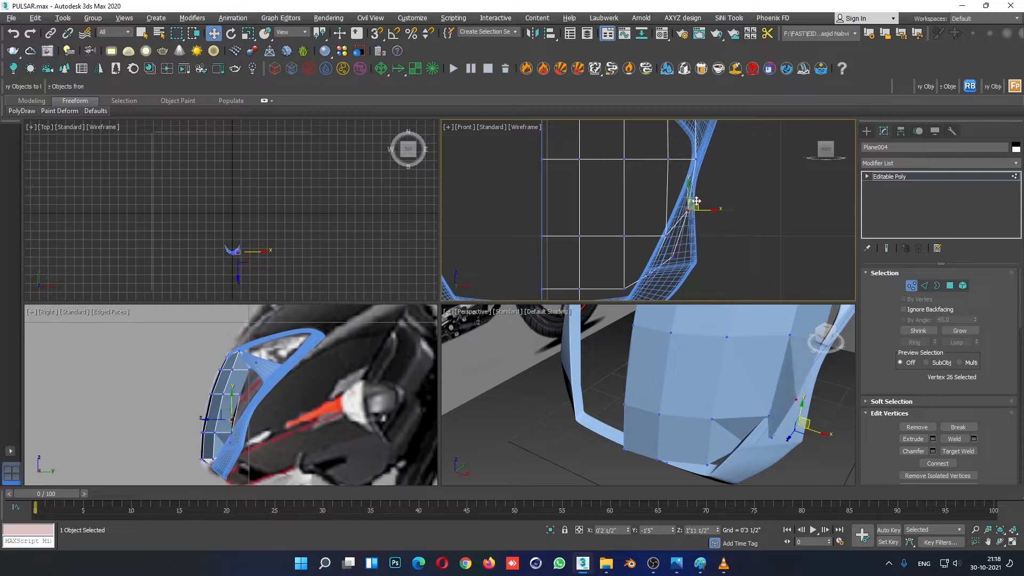
pyautogui.moveTo(702, 196); pyautogui.dragTo(706, 197, button='middle')
pyautogui.click(671, 236)
pyautogui.moveTo(671, 218); pyautogui.dragTo(671, 203)
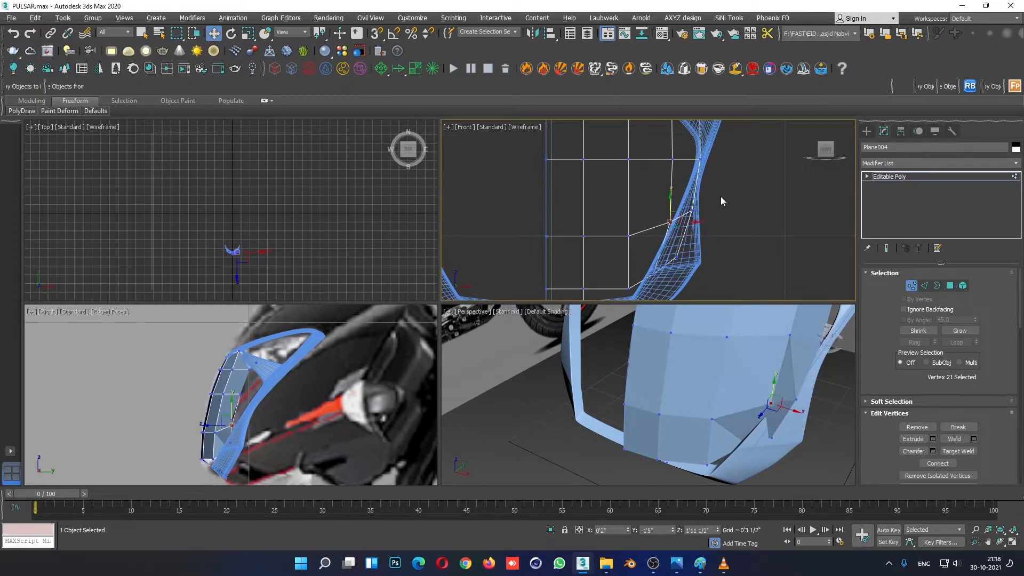
pyautogui.click(692, 207)
# Fit the fourth column's two upper outer vertices and the adjoining third-column vertex to the frame's upper side curve in the front view.
pyautogui.moveTo(700, 184); pyautogui.dragTo(710, 255, button='middle')
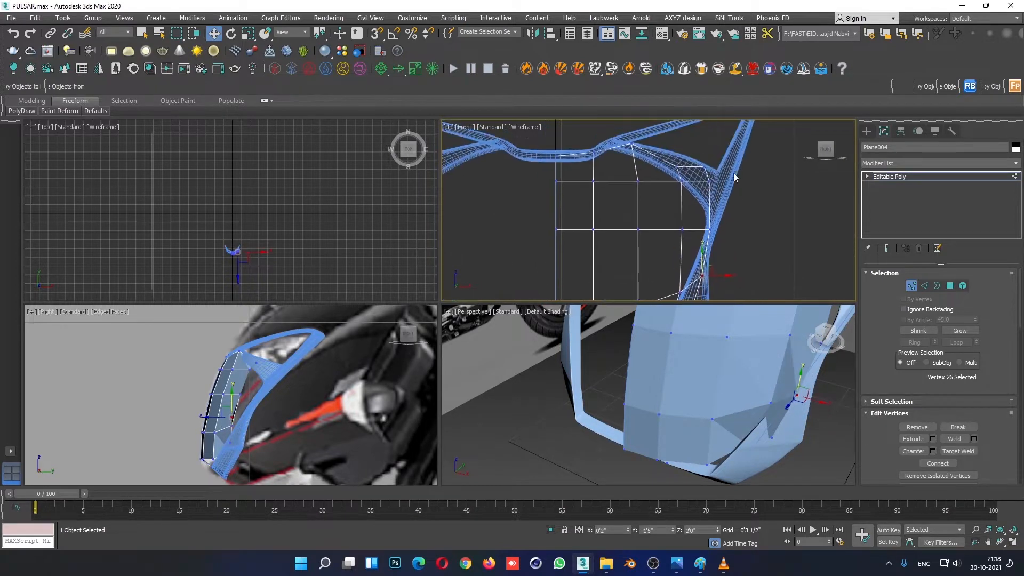
pyautogui.click(704, 168)
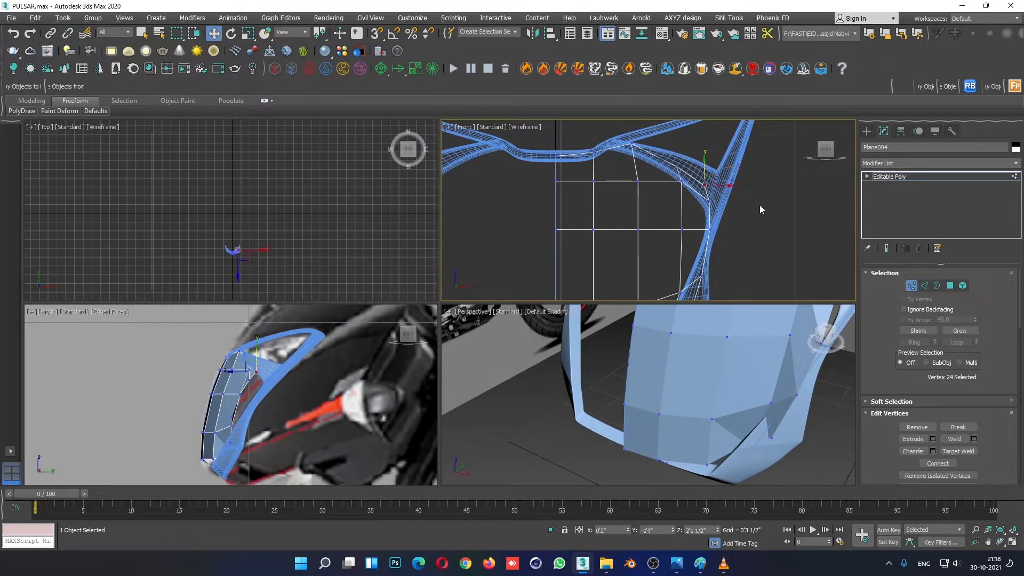
pyautogui.click(710, 201)
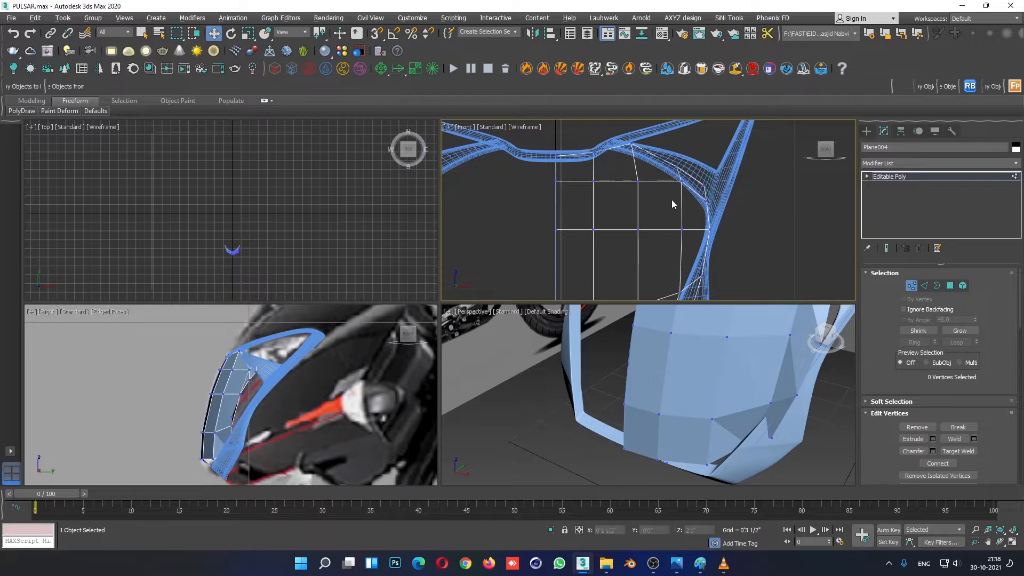
pyautogui.click(681, 167)
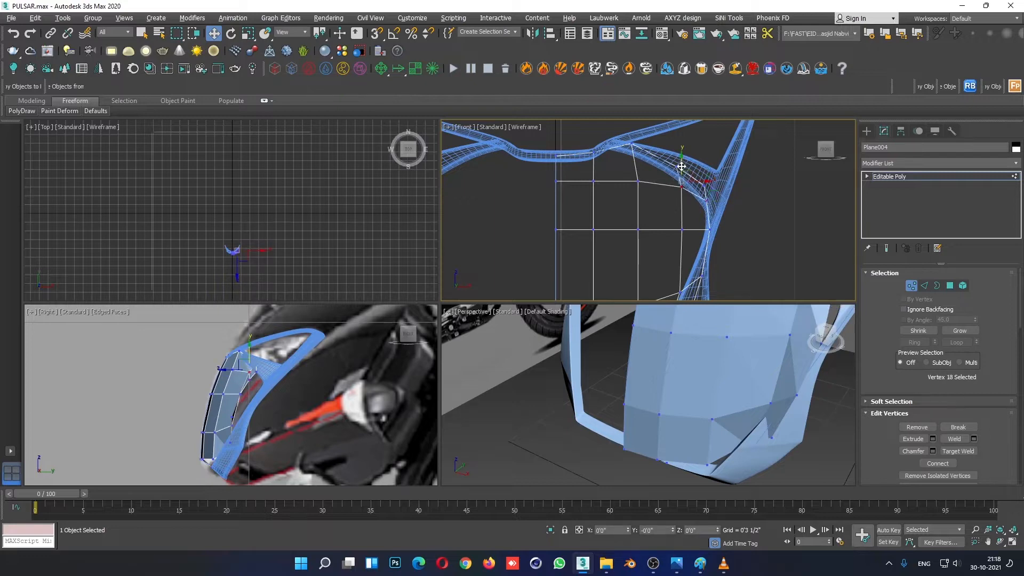
# Select the fourth column's five outer vertices and move them backward along Y to the frame's side in the right view.
pyautogui.middleClick(765, 332)
pyautogui.hotkey('alt', 'w')
pyautogui.keyDown('alt'); pyautogui.moveTo(671, 393); pyautogui.dragTo(716, 411, button='middle'); pyautogui.keyUp('alt')
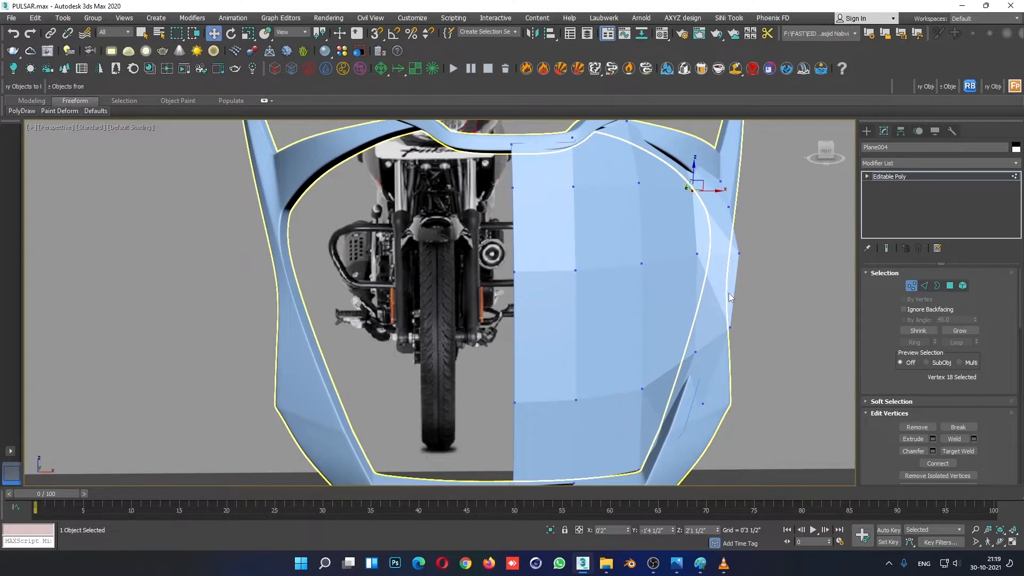
pyautogui.keyDown('alt'); pyautogui.moveTo(772, 322); pyautogui.dragTo(751, 203, button='middle'); pyautogui.keyUp('alt')
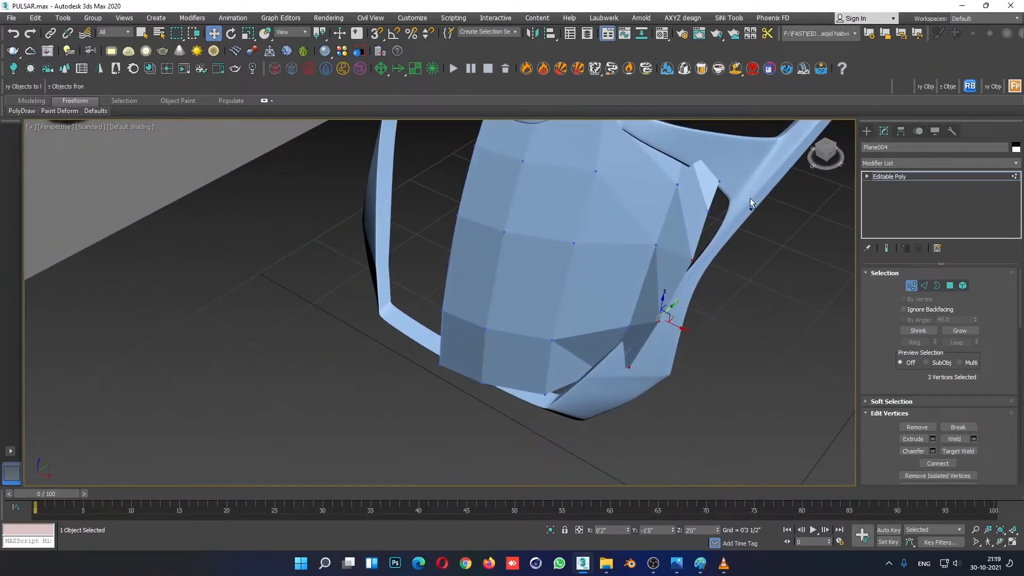
pyautogui.keyDown('ctrl'); pyautogui.click(720, 182); pyautogui.keyUp('ctrl')
pyautogui.hotkey('alt', 'w')
pyautogui.middleClick(274, 420)
pyautogui.hotkey('alt', 'w')
pyautogui.moveTo(298, 373); pyautogui.dragTo(332, 360, button='middle')
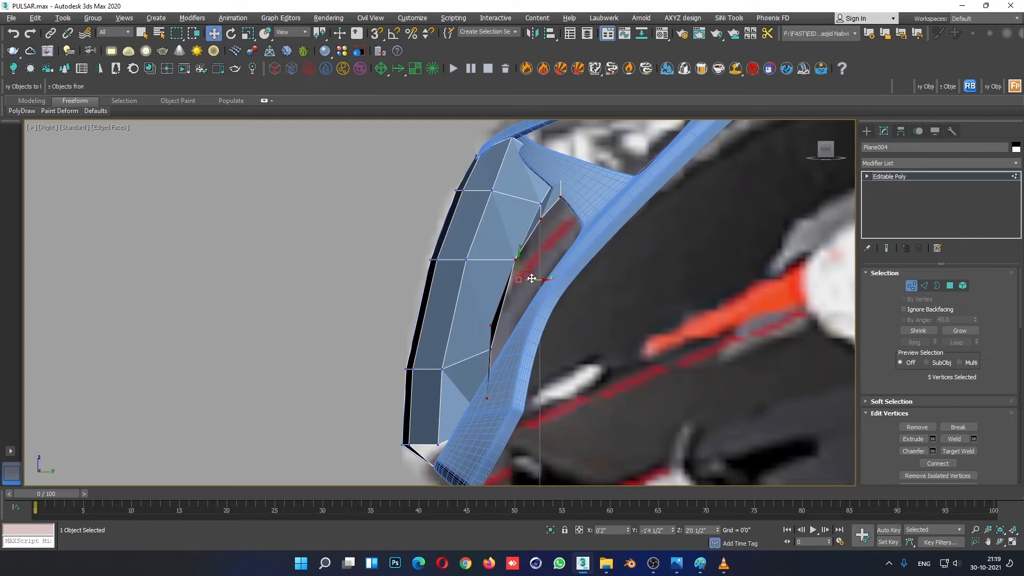
pyautogui.moveTo(532, 279); pyautogui.dragTo(570, 261)
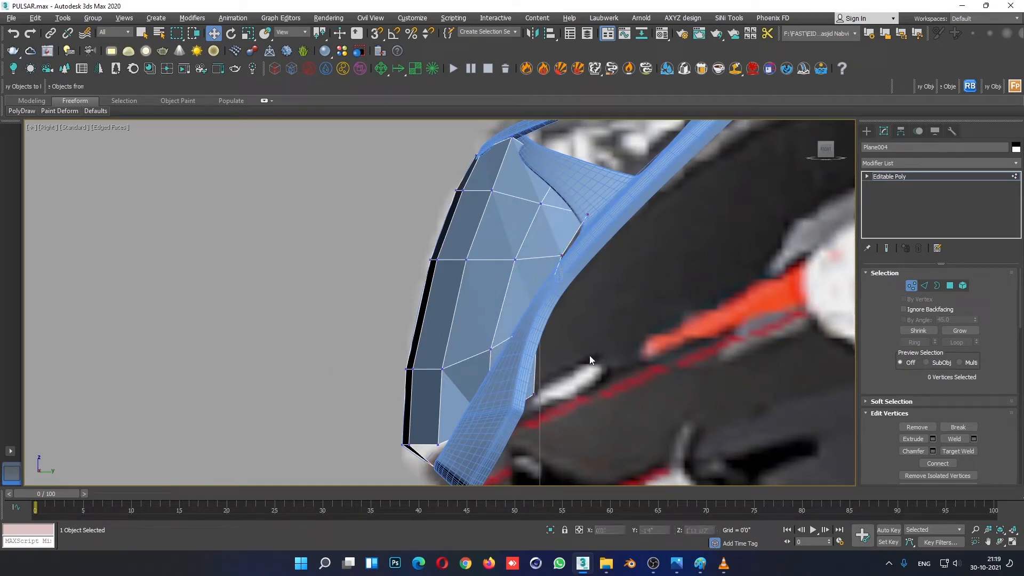
# Adjust the fourth column's outer vertices individually so they sit against the frame in the right view.
pyautogui.click(534, 394)
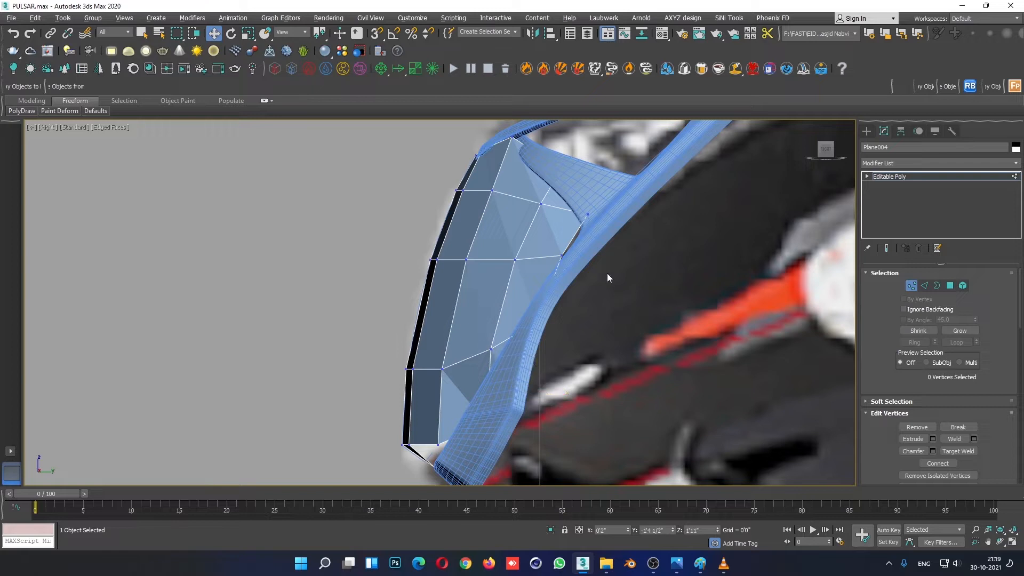
pyautogui.click(587, 215)
pyautogui.click(566, 255)
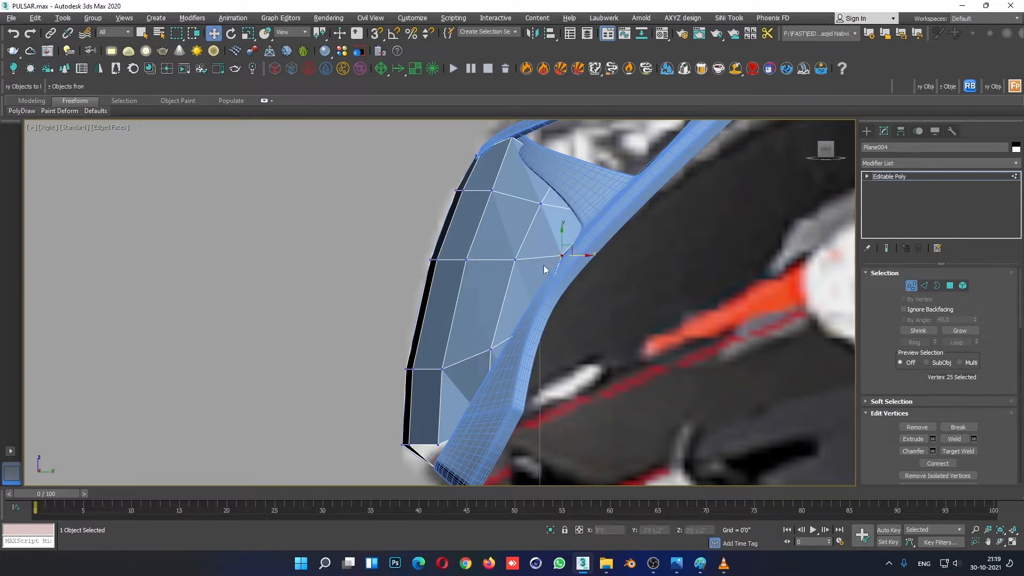
# Pull the third column's three lower outer vertices slightly forward along Y in the right view.
pyautogui.moveTo(571, 345); pyautogui.dragTo(595, 293, button='middle')
pyautogui.press('F3')
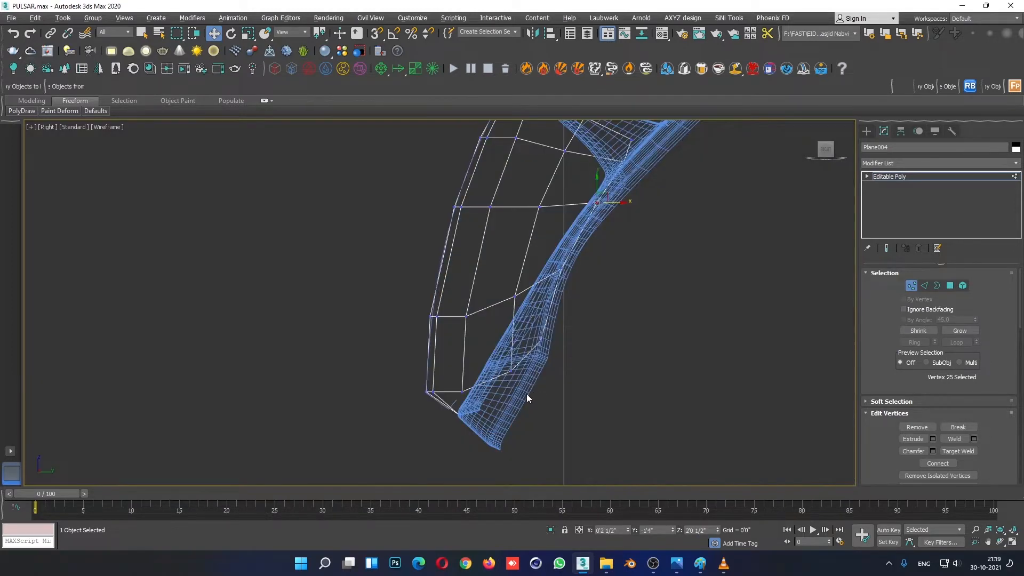
pyautogui.moveTo(533, 372); pyautogui.dragTo(498, 373)
pyautogui.press('F3')
pyautogui.press('F3')
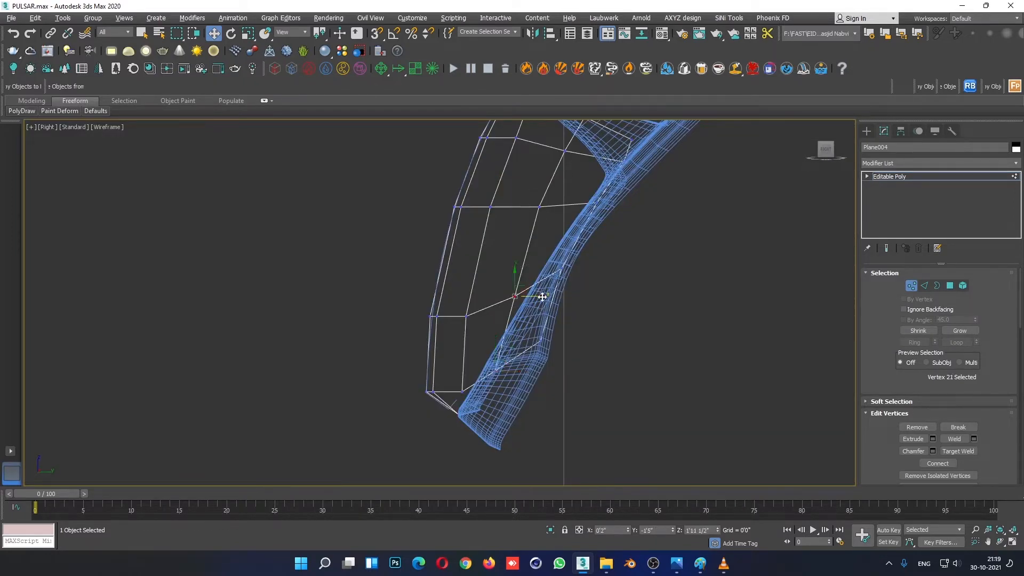
pyautogui.moveTo(542, 297); pyautogui.dragTo(538, 296)
pyautogui.press('F3')
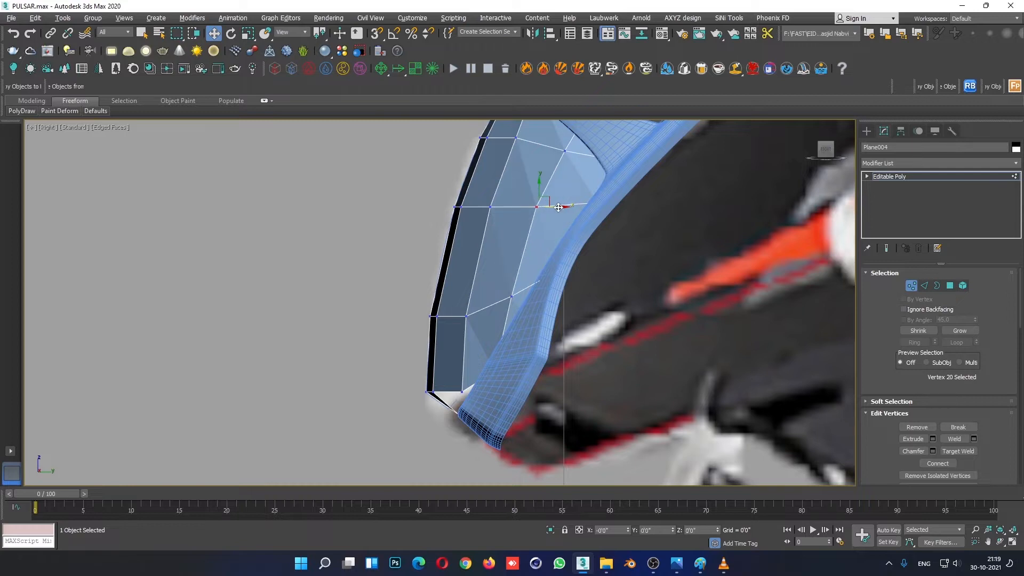
pyautogui.click(522, 357)
# Shift the fourth column's two lowest outer vertices forward onto the frame's mesh in the right wireframe view.
pyautogui.press('F3')
pyautogui.moveTo(542, 289); pyautogui.dragTo(543, 291)
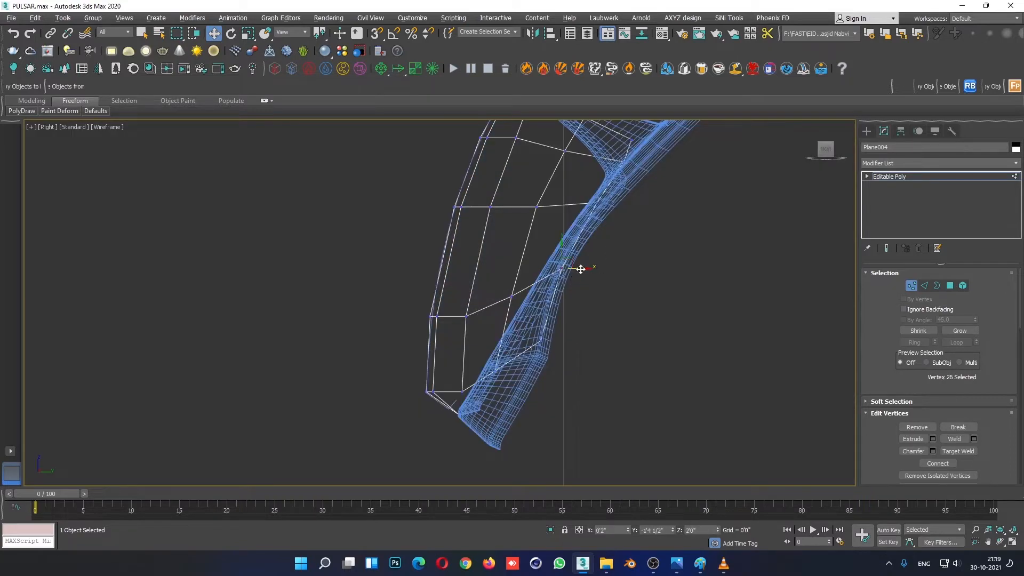
pyautogui.moveTo(540, 340); pyautogui.dragTo(540, 340)
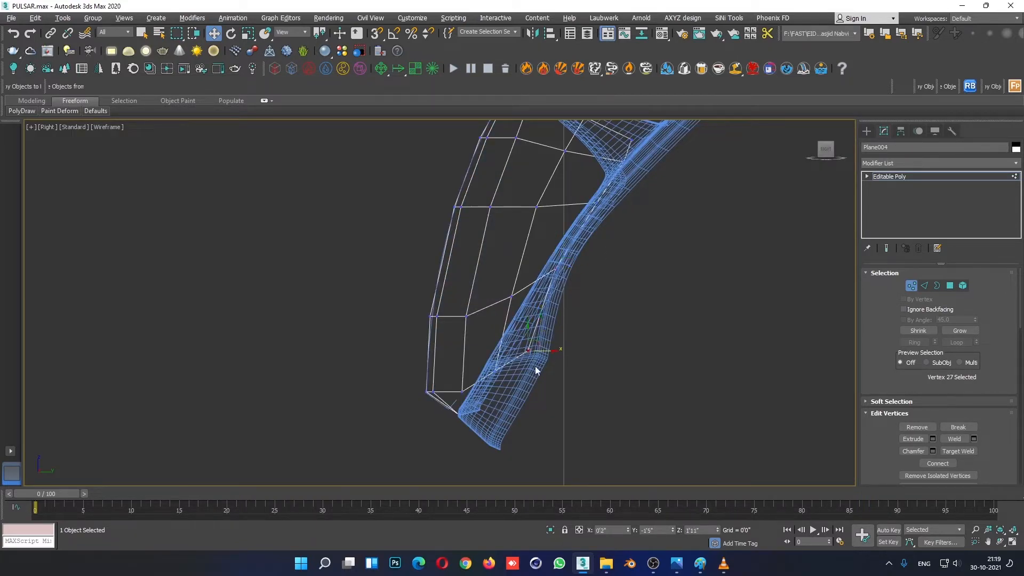
pyautogui.click(526, 381)
# Show edged faces in the perspective view and move the third column's second-lowest outer vertex slightly inward along X.
pyautogui.click(462, 391)
pyautogui.scroll(-2, 634, 315)
pyautogui.moveTo(634, 316); pyautogui.dragTo(616, 379, button='middle')
pyautogui.scroll(2, 607, 264)
pyautogui.hotkey('alt', 'w')
pyautogui.rightClick(708, 392)
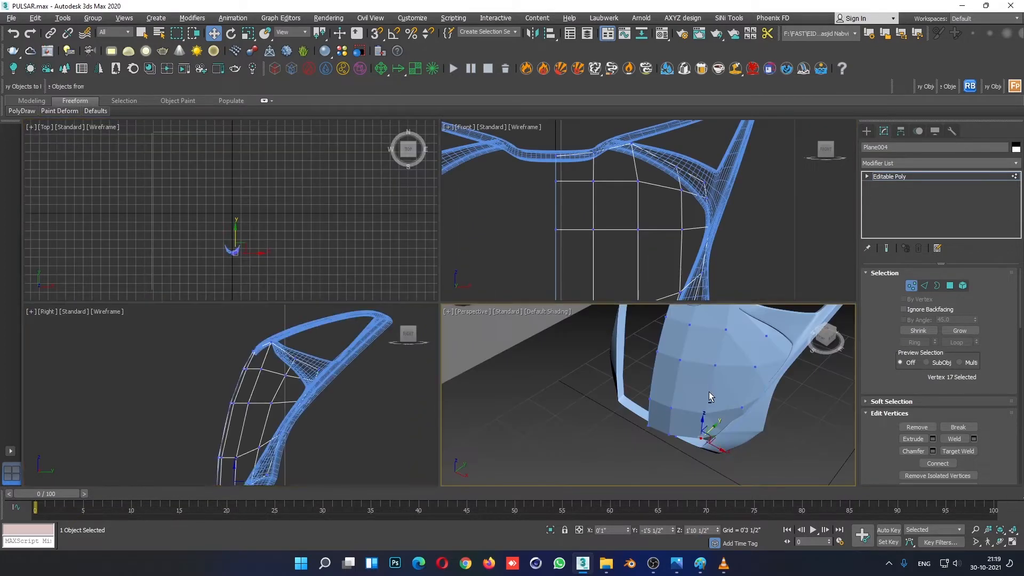
pyautogui.hotkey('alt', 'w')
pyautogui.keyDown('alt'); pyautogui.moveTo(708, 391); pyautogui.dragTo(555, 441, button='middle'); pyautogui.keyUp('alt')
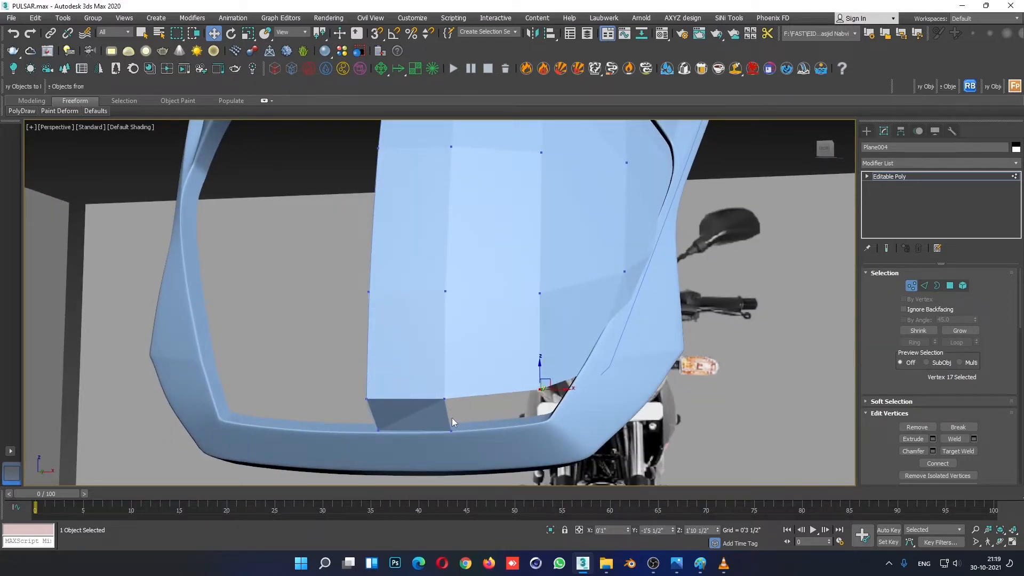
pyautogui.press('F4')
pyautogui.keyDown('alt'); pyautogui.moveTo(453, 417); pyautogui.dragTo(657, 261, button='middle'); pyautogui.keyUp('alt')
pyautogui.keyDown('alt'); pyautogui.moveTo(661, 306); pyautogui.dragTo(718, 280, button='middle'); pyautogui.keyUp('alt')
pyautogui.moveTo(669, 262); pyautogui.dragTo(661, 265)
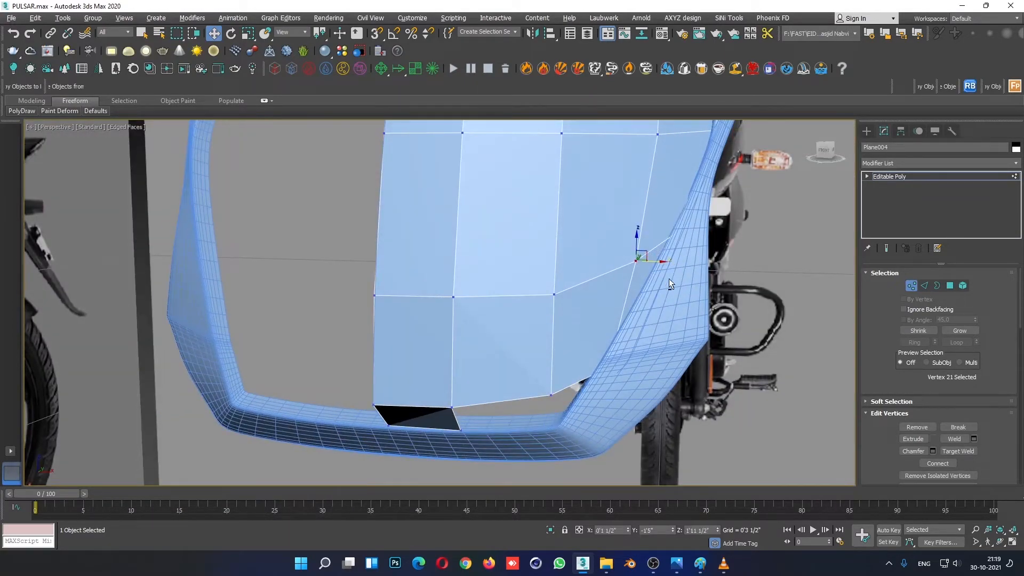
# Move the fourth column's two uppermost outer vertices forward and down to the frame's upper inner corner in the right view.
pyautogui.keyDown('alt'); pyautogui.moveTo(668, 279); pyautogui.dragTo(653, 233, button='middle'); pyautogui.keyUp('alt')
pyautogui.scroll(5, 660, 269)
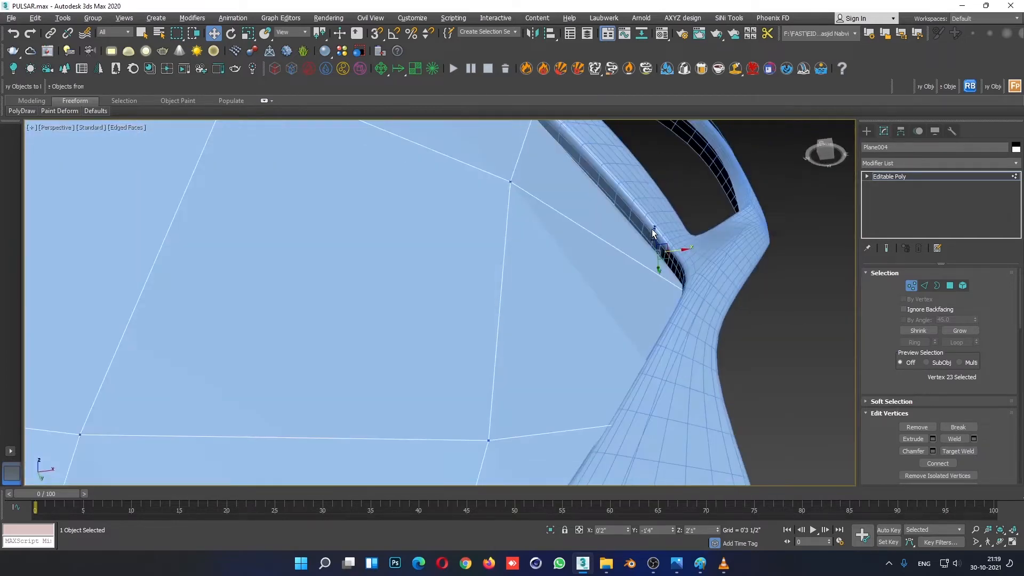
pyautogui.keyDown('alt'); pyautogui.moveTo(697, 258); pyautogui.dragTo(641, 323, button='middle'); pyautogui.keyUp('alt')
pyautogui.hotkey('alt', 'w')
pyautogui.middleClick(276, 398)
pyautogui.hotkey('alt', 'w')
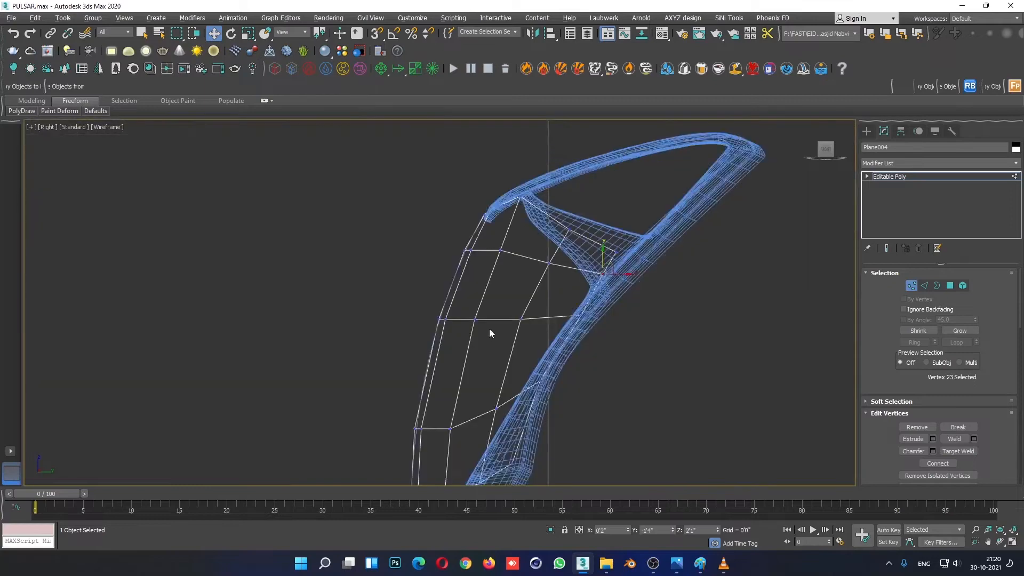
pyautogui.scroll(2, 489, 329)
pyautogui.moveTo(659, 251); pyautogui.dragTo(654, 254)
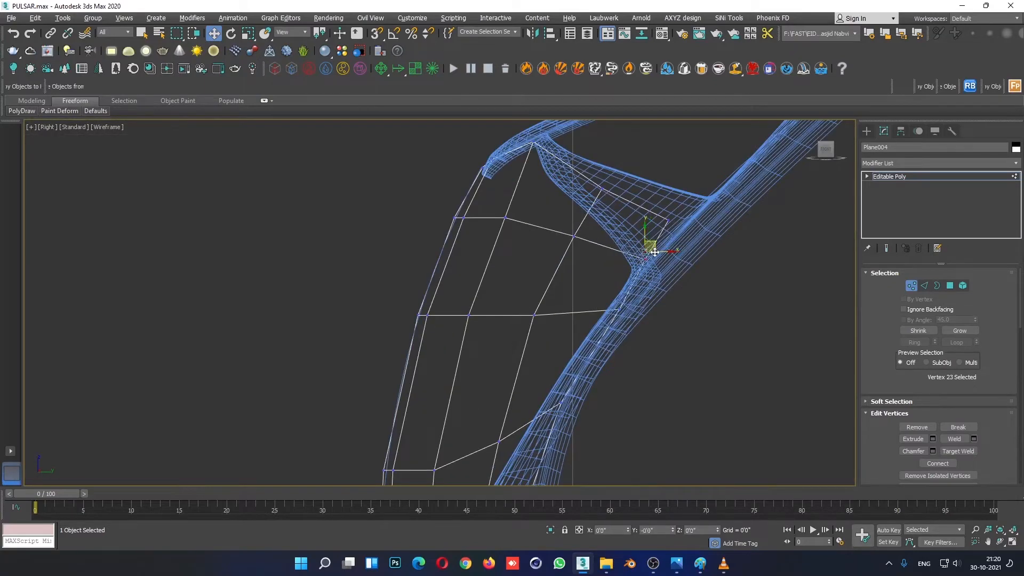
pyautogui.moveTo(674, 213); pyautogui.dragTo(656, 244)
pyautogui.moveTo(679, 209); pyautogui.dragTo(655, 227)
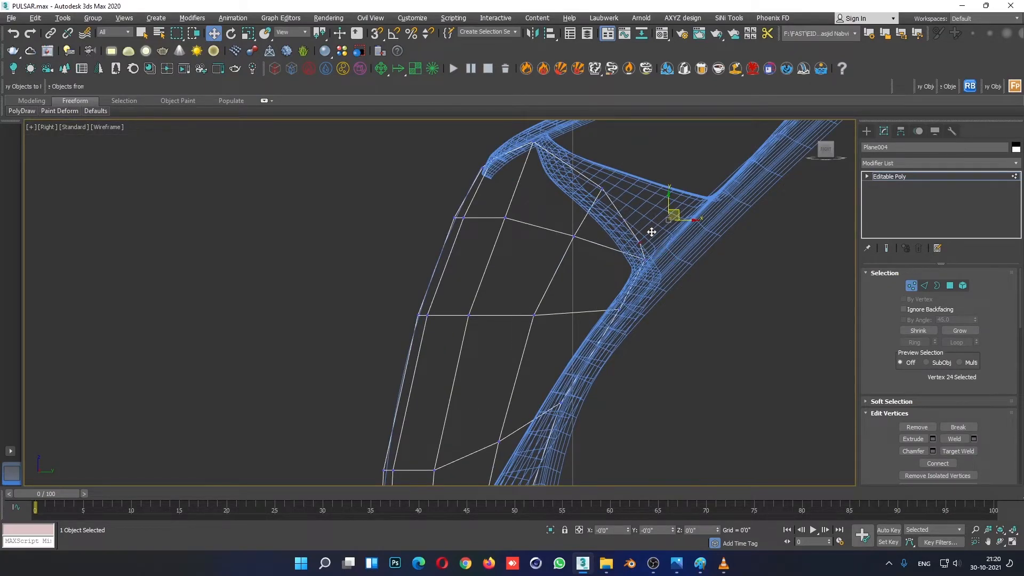
# Fit the fourth column's uppermost vertex of the glass to the inner edge of the frame's side web.
pyautogui.click(608, 176)
pyautogui.hotkey('alt', 'w')
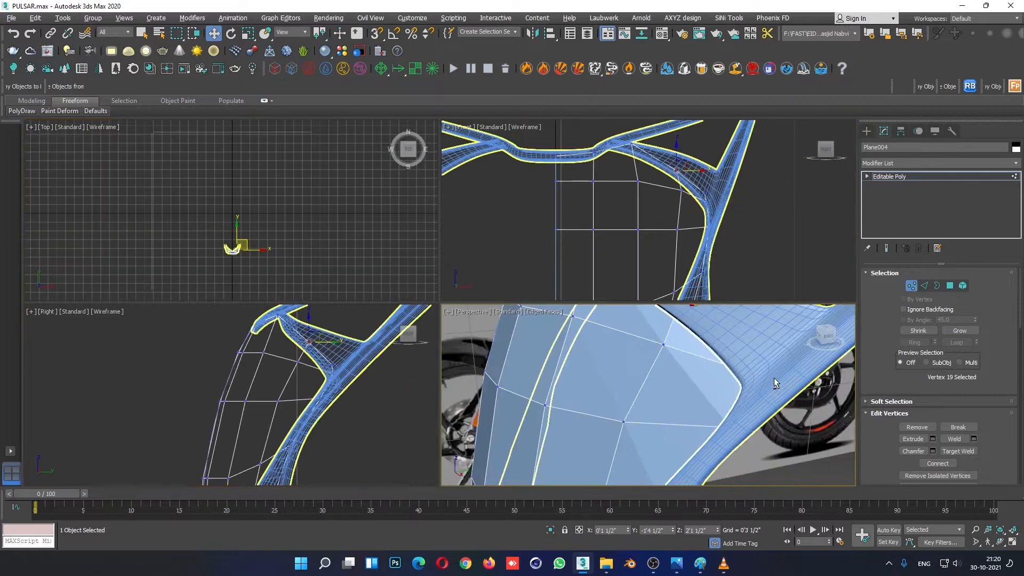
pyautogui.hotkey('alt', 'w')
pyautogui.keyDown('alt'); pyautogui.moveTo(672, 366); pyautogui.dragTo(617, 310, button='middle'); pyautogui.keyUp('alt')
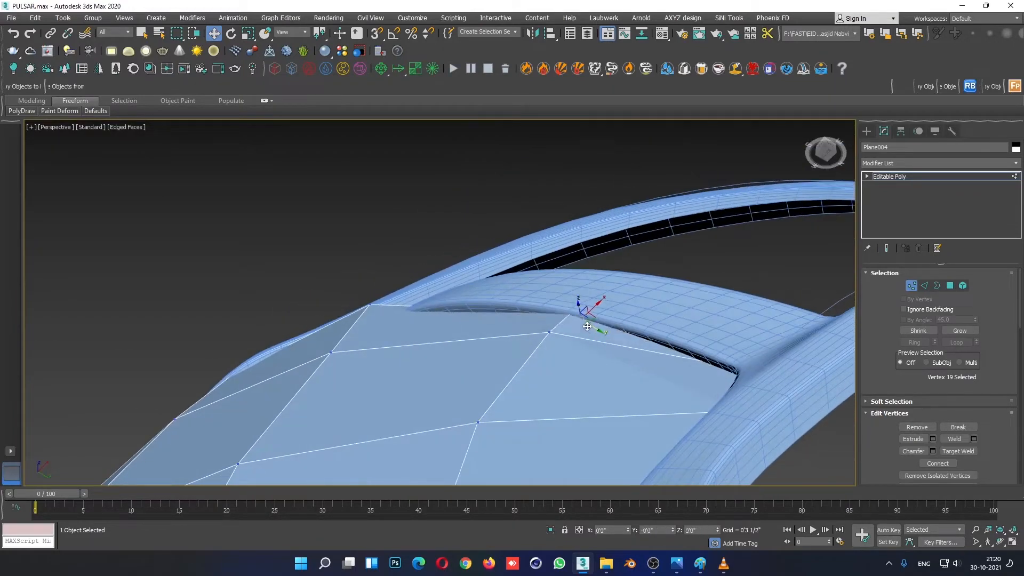
pyautogui.keyDown('alt'); pyautogui.moveTo(434, 321); pyautogui.dragTo(471, 395, button='middle'); pyautogui.keyUp('alt')
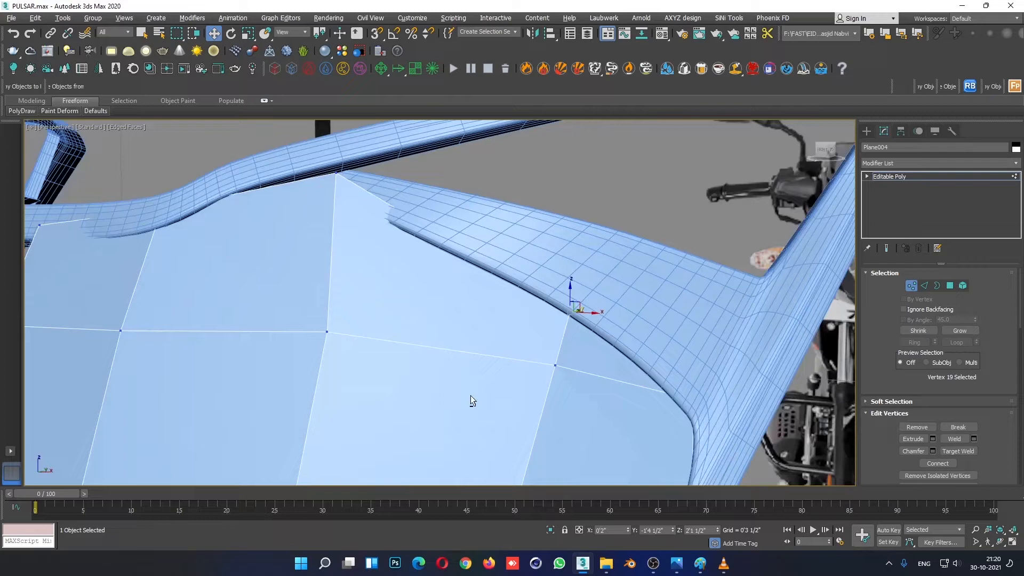
# Move the third column's top vertex into the frame's corner where the side web meets the upper bar.
pyautogui.click(331, 177)
pyautogui.keyDown('alt'); pyautogui.moveTo(331, 177); pyautogui.dragTo(367, 258, button='middle'); pyautogui.keyUp('alt')
pyautogui.moveTo(372, 284); pyautogui.dragTo(391, 284)
pyautogui.keyDown('alt'); pyautogui.moveTo(384, 314); pyautogui.dragTo(462, 317, button='middle'); pyautogui.keyUp('alt')
pyautogui.moveTo(399, 287); pyautogui.dragTo(346, 293)
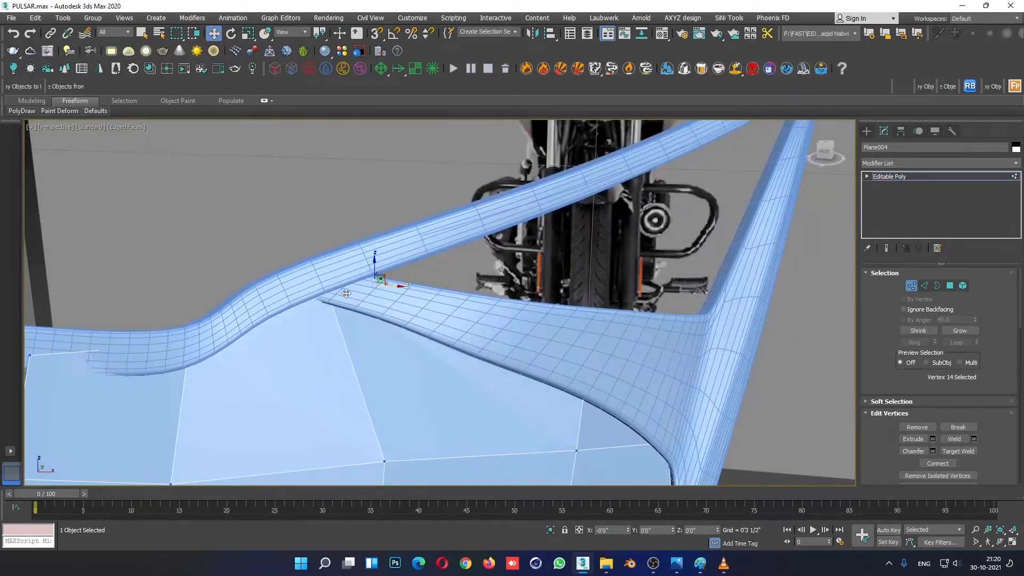
pyautogui.keyDown('alt'); pyautogui.moveTo(349, 293); pyautogui.dragTo(466, 358, button='middle'); pyautogui.keyUp('alt')
# In the front view, shift the second-row vertices of the third and fourth columns toward the glass's centre line.
pyautogui.click(232, 316)
pyautogui.keyDown('alt'); pyautogui.moveTo(229, 345); pyautogui.dragTo(321, 357, button='middle'); pyautogui.keyUp('alt')
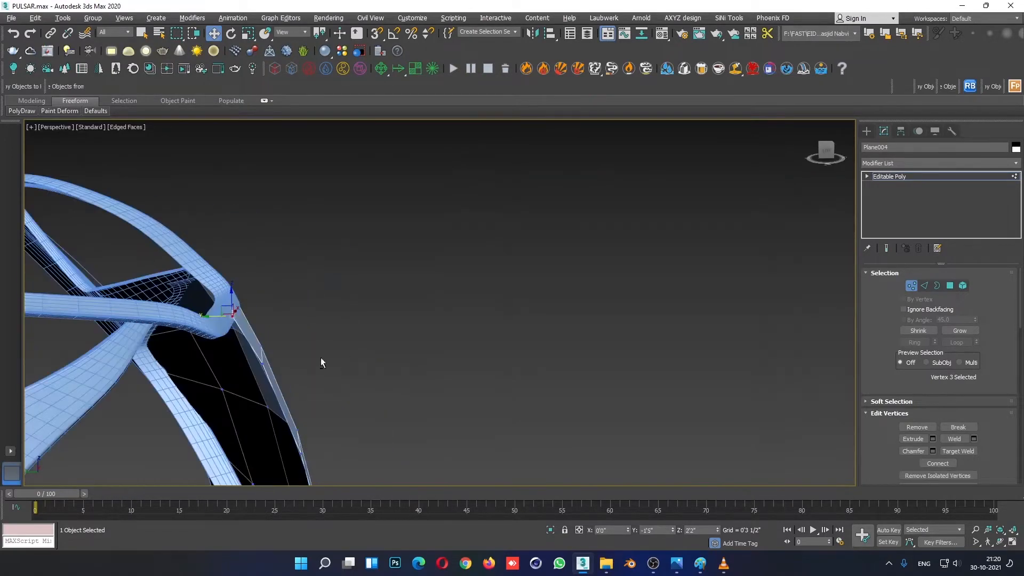
pyautogui.keyDown('alt'); pyautogui.moveTo(201, 335); pyautogui.dragTo(391, 319, button='middle'); pyautogui.keyUp('alt')
pyautogui.hotkey('alt', 'w')
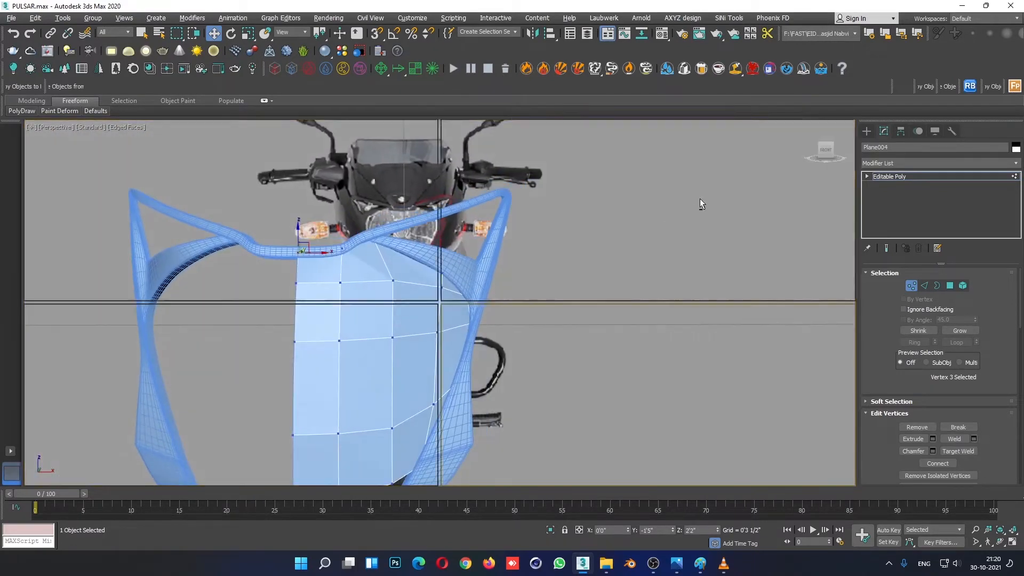
pyautogui.rightClick(695, 202)
pyautogui.hotkey('alt', 'w')
pyautogui.moveTo(446, 296); pyautogui.dragTo(503, 298, button='middle')
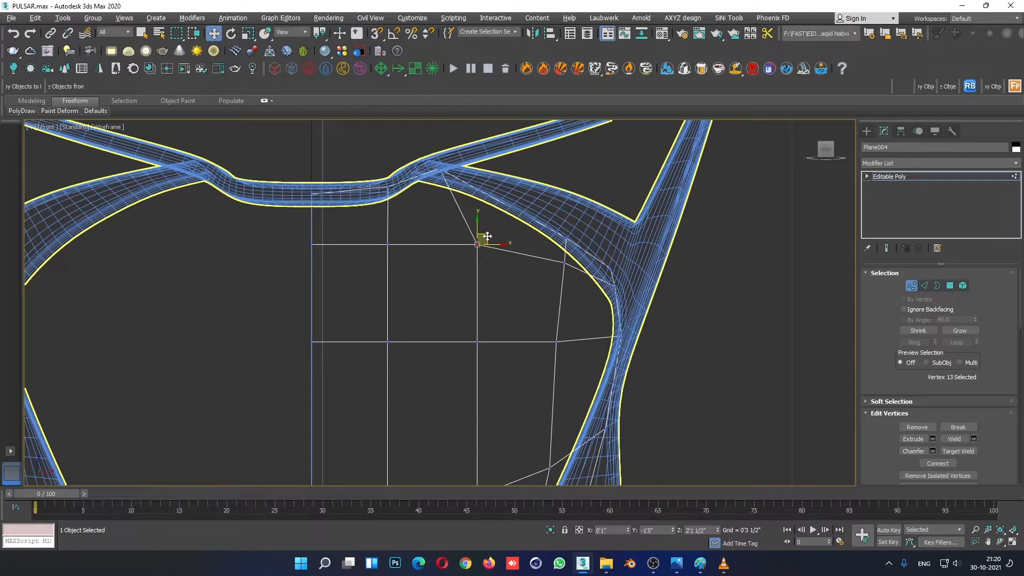
pyautogui.moveTo(488, 235); pyautogui.dragTo(473, 240)
pyautogui.click(508, 304)
pyautogui.click(556, 342)
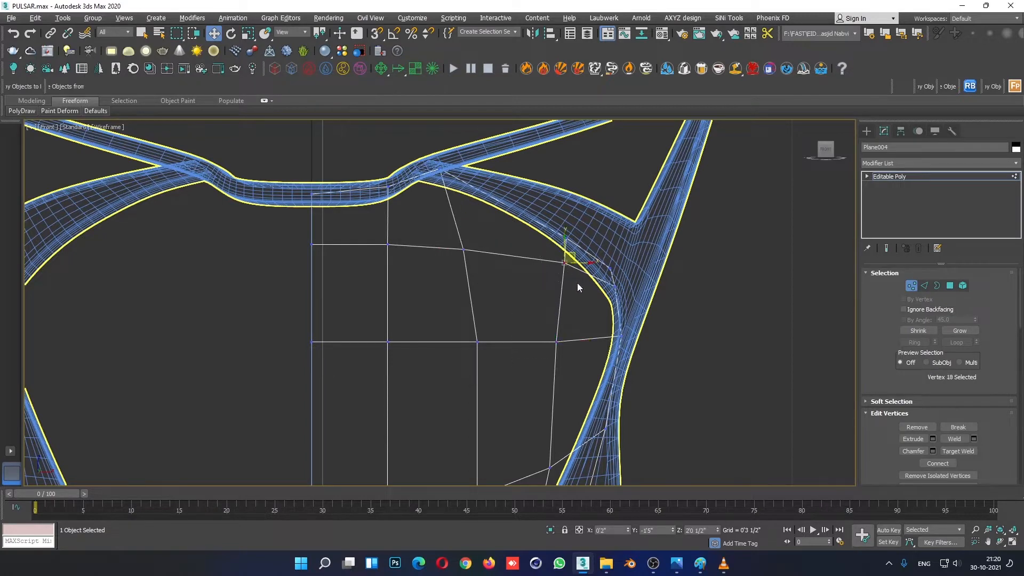
pyautogui.moveTo(572, 257); pyautogui.dragTo(562, 221)
# Isolate the glass plane in the maximized perspective view.
pyautogui.scroll(-4, 630, 297)
pyautogui.moveTo(552, 407); pyautogui.dragTo(696, 248, button='middle')
pyautogui.hotkey('alt', 'w')
pyautogui.rightClick(702, 421)
pyautogui.hotkey('alt', 'w')
pyautogui.hotkey('alt', 'q')
pyautogui.scroll(-5, 553, 315)
# Extend the glass's remaining bottom border edges downward and backward into a new strip beside the existing corner polygon.
pyautogui.click(925, 286)
pyautogui.scroll(4, 537, 233)
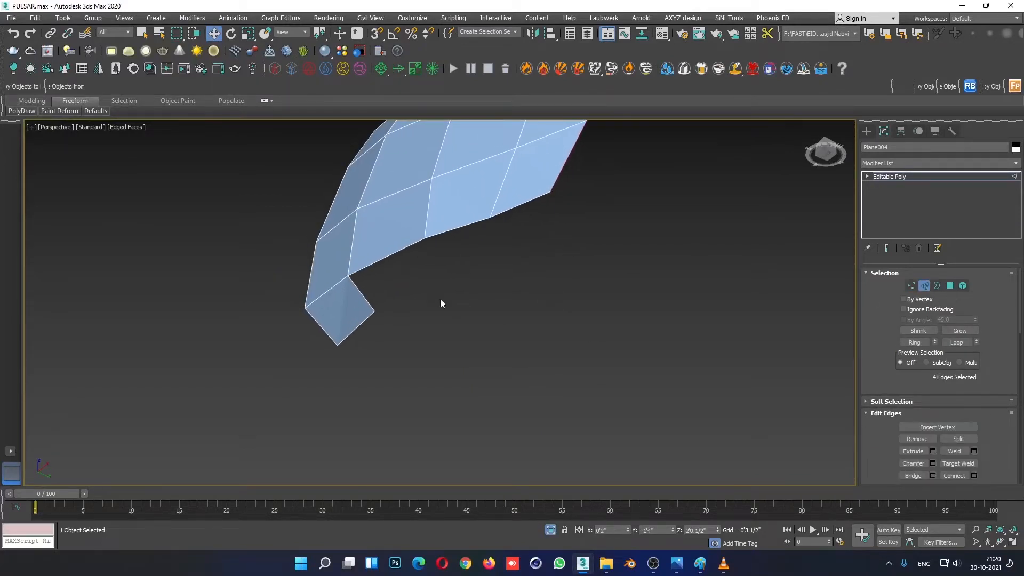
pyautogui.doubleClick(382, 261)
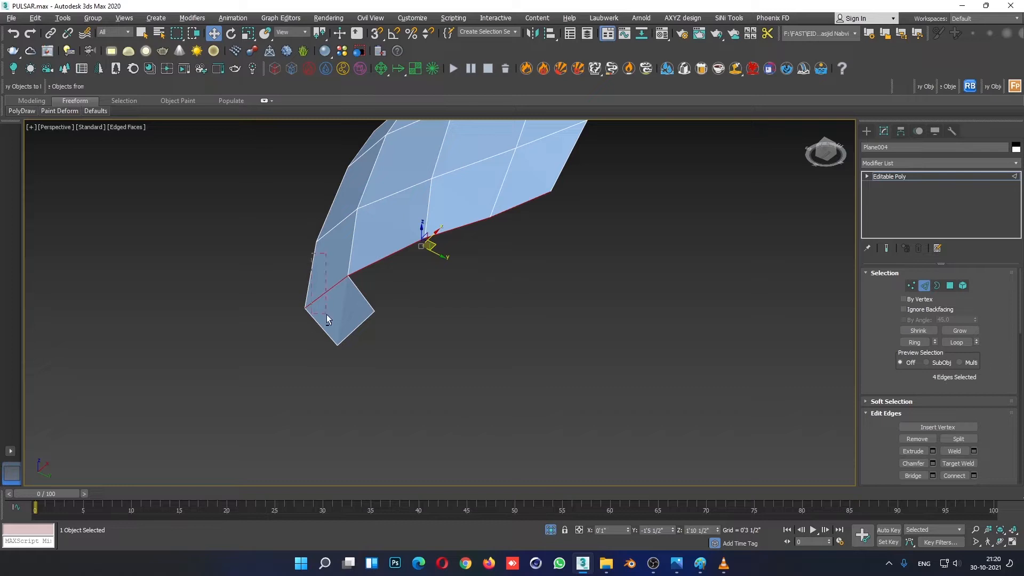
pyautogui.keyDown('alt'); pyautogui.moveTo(326, 314); pyautogui.dragTo(328, 316); pyautogui.keyUp('alt')
pyautogui.keyDown('shift'); pyautogui.moveTo(472, 236); pyautogui.dragTo(478, 277); pyautogui.keyUp('shift')
pyautogui.keyDown('alt'); pyautogui.moveTo(478, 277); pyautogui.dragTo(436, 311, button='middle'); pyautogui.keyUp('alt')
pyautogui.keyDown('alt'); pyautogui.moveTo(479, 226); pyautogui.dragTo(488, 304, button='middle'); pyautogui.keyUp('alt')
pyautogui.scroll(5, 487, 304)
# Collapse the two neighbouring vertices where the new bottom strip meets the corner polygon into one vertex.
pyautogui.click(912, 285)
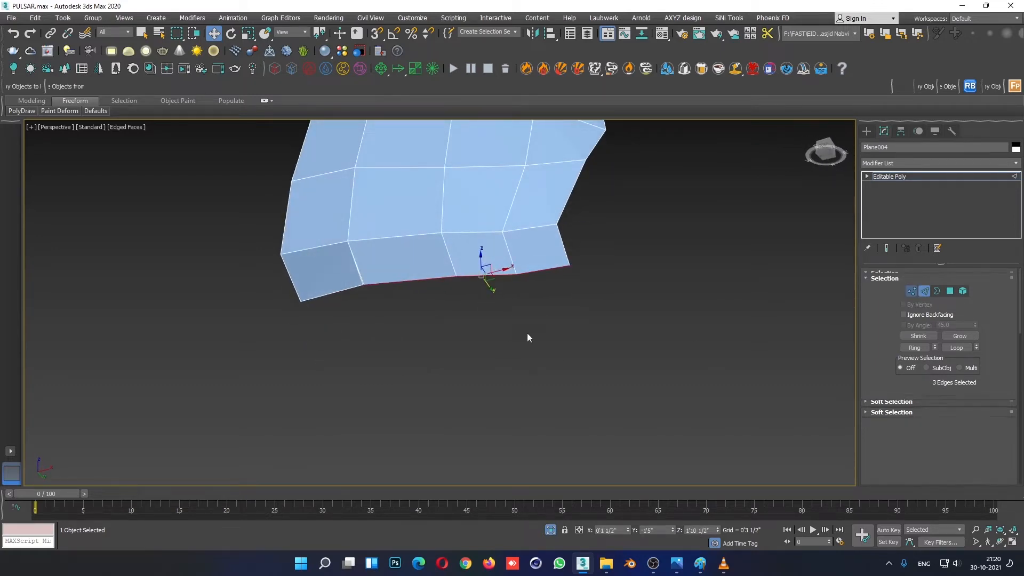
pyautogui.moveTo(328, 298); pyautogui.dragTo(423, 264)
pyautogui.rightClick(357, 309)
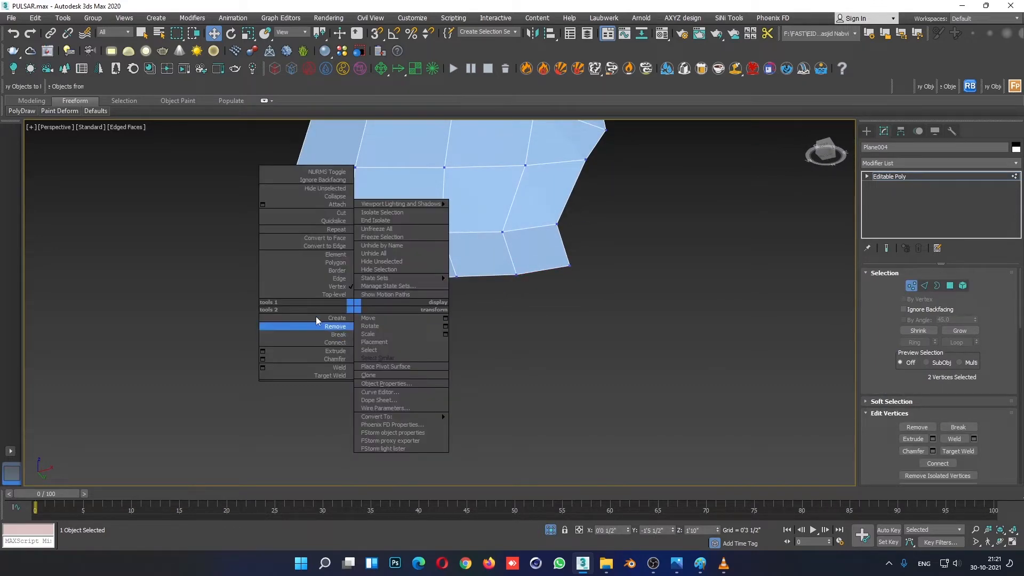
pyautogui.click(339, 196)
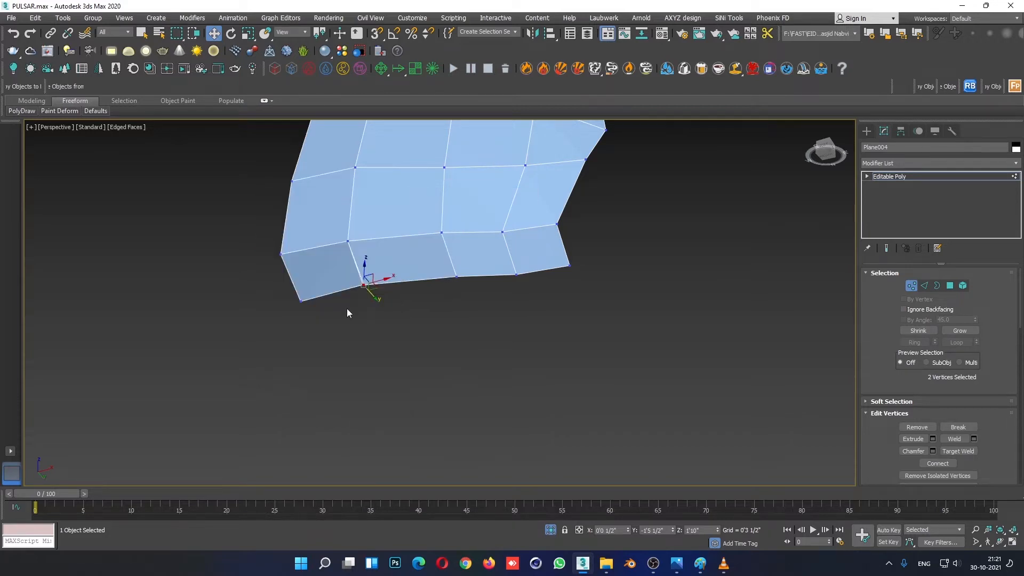
pyautogui.rightClick(346, 308)
pyautogui.click(334, 196)
pyautogui.keyDown('alt'); pyautogui.moveTo(369, 299); pyautogui.dragTo(412, 318, button='middle'); pyautogui.keyUp('alt')
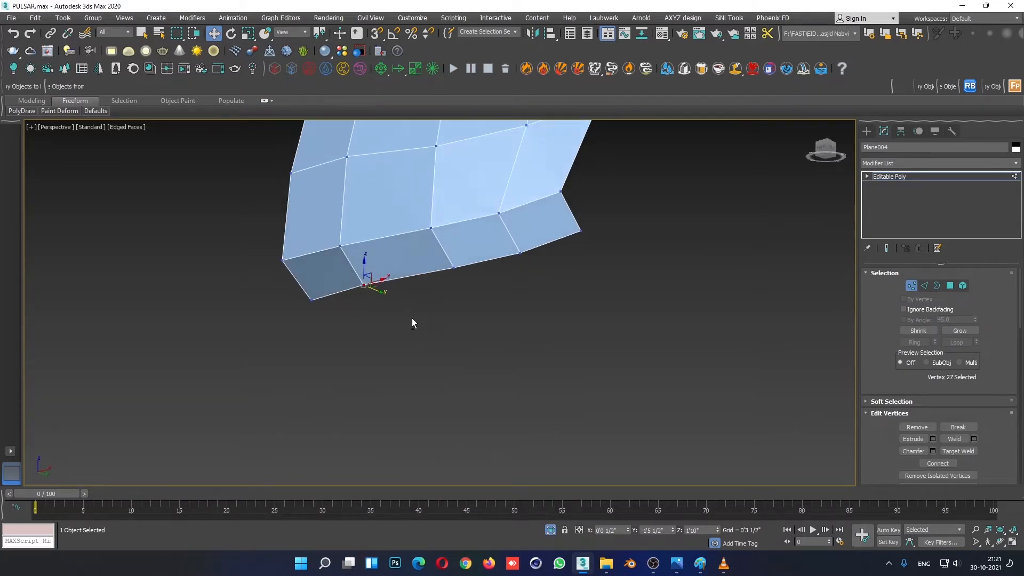
# Leave vertex editing and end the isolation so the headlight frame shows again around the glass.
pyautogui.hotkey('alt', 'w')
pyautogui.click(923, 177)
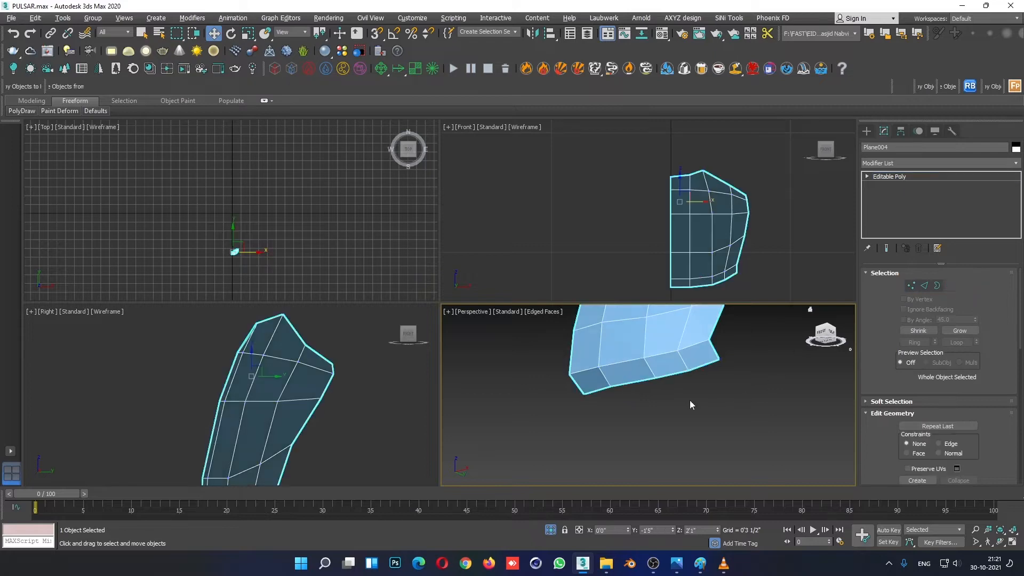
pyautogui.rightClick(675, 398)
pyautogui.click(711, 311)
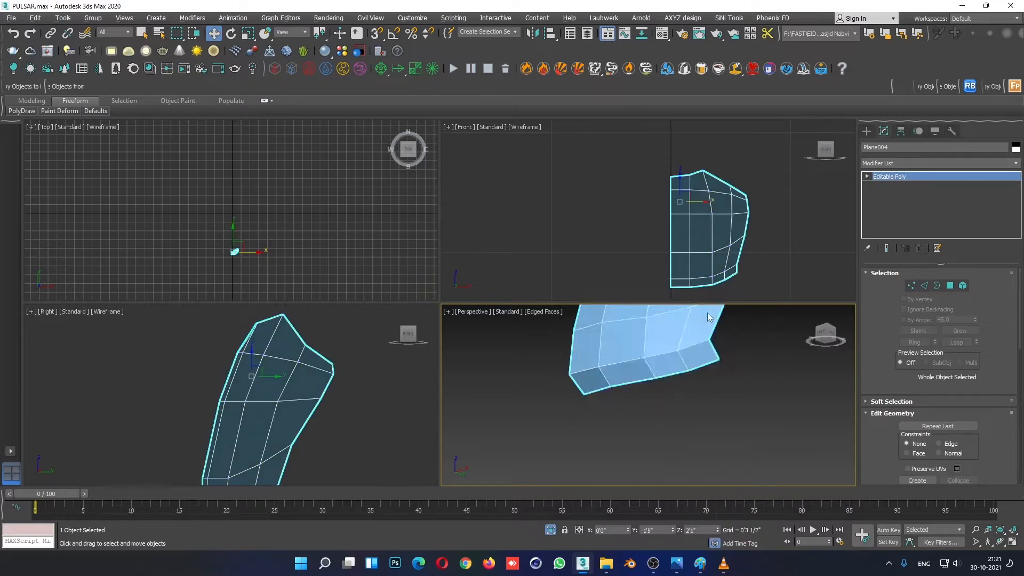
pyautogui.hotkey('alt', 'w')
pyautogui.keyDown('alt'); pyautogui.moveTo(562, 379); pyautogui.dragTo(577, 410, button='middle'); pyautogui.keyUp('alt')
pyautogui.click(577, 410)
pyautogui.scroll(-3, 599, 313)
pyautogui.keyDown('alt'); pyautogui.moveTo(599, 315); pyautogui.dragTo(581, 332, button='middle'); pyautogui.keyUp('alt')
# Apply a TurboSmooth modifier to the glass and turn off edged faces in the perspective view.
pyautogui.click(571, 258)
pyautogui.click(922, 165)
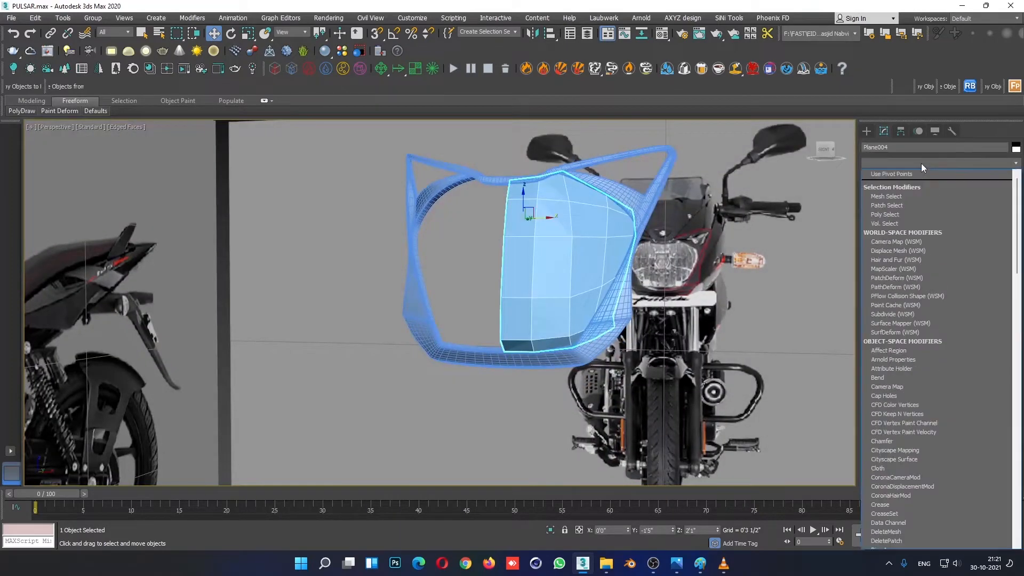
pyautogui.write('tu')
pyautogui.press('Down')
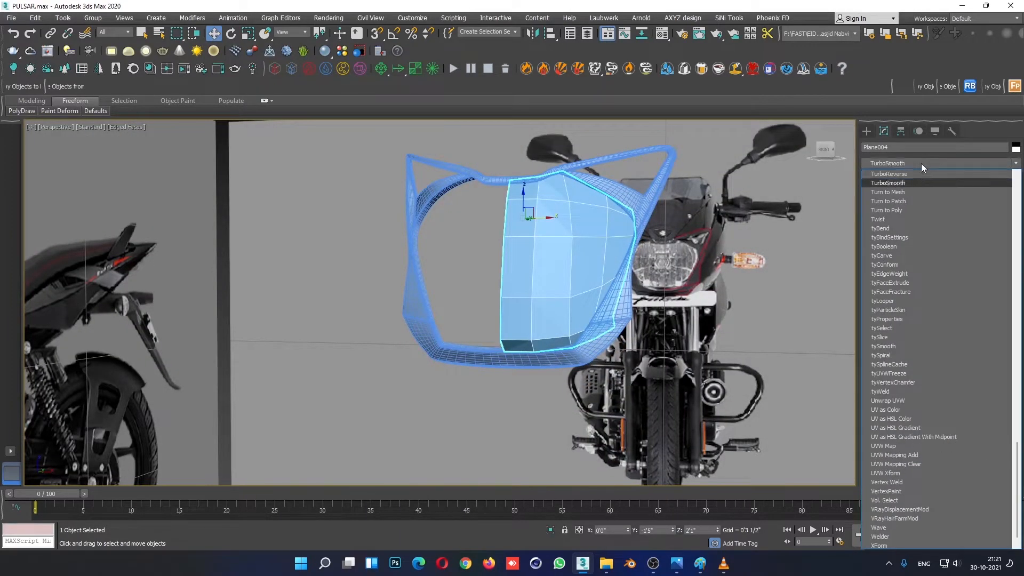
pyautogui.press('Return')
pyautogui.moveTo(652, 338)
pyautogui.keyDown('alt'); pyautogui.mouseDown(button='middle')
pyautogui.moveTo(619, 349)
pyautogui.moveTo(638, 404)
pyautogui.moveTo(668, 390)
pyautogui.moveTo(649, 380)
pyautogui.mouseUp(button='middle'); pyautogui.keyUp('alt')
pyautogui.click(646, 394)
pyautogui.press('F4')
pyautogui.scroll(5, 553, 320)
pyautogui.click(553, 320)
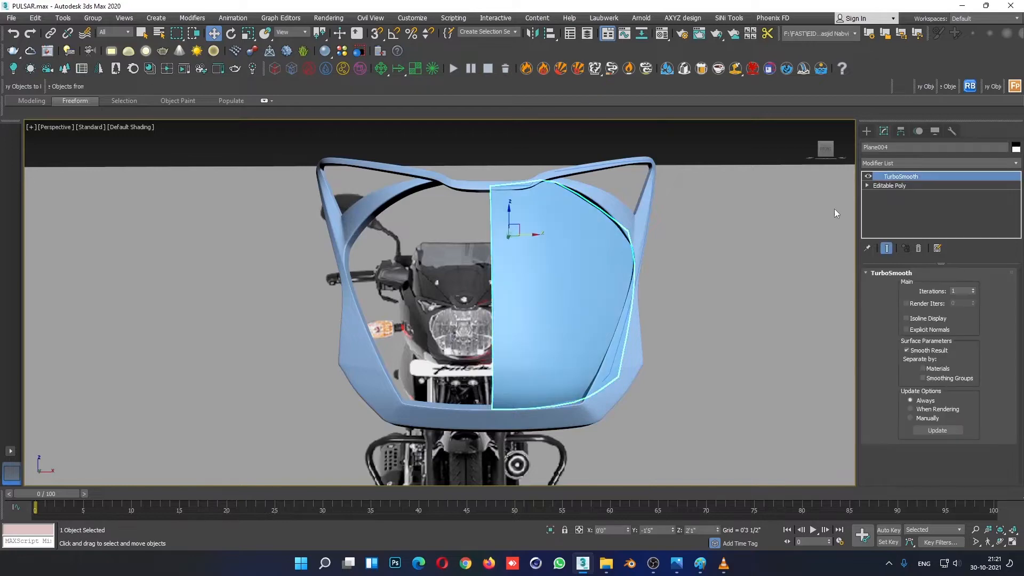
# Connect the bottom strip's ring of vertical edges with 1 segment and a slide of -80.
pyautogui.click(868, 185)
pyautogui.click(885, 204)
pyautogui.press('F4')
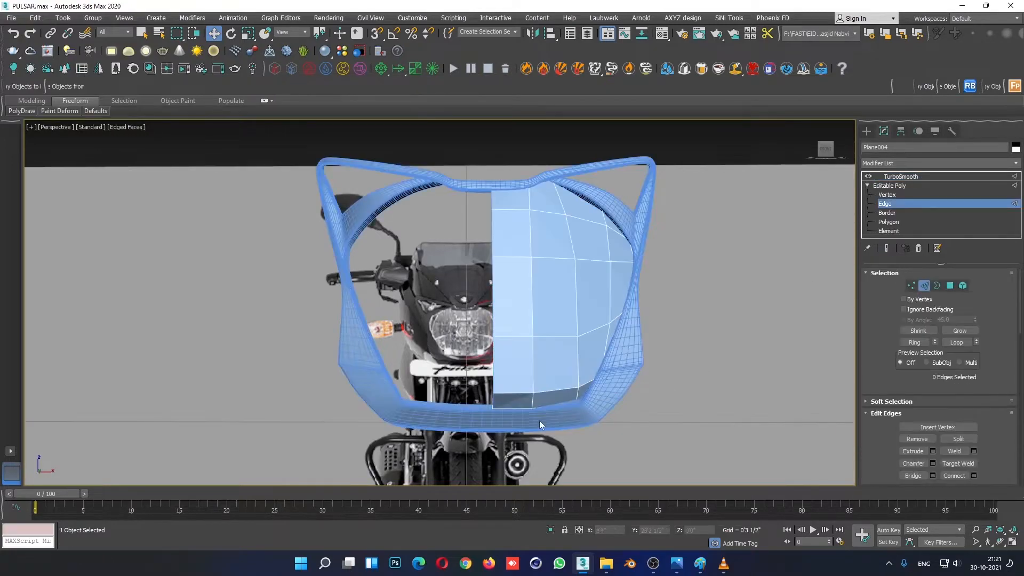
pyautogui.scroll(4, 539, 405)
pyautogui.click(540, 385)
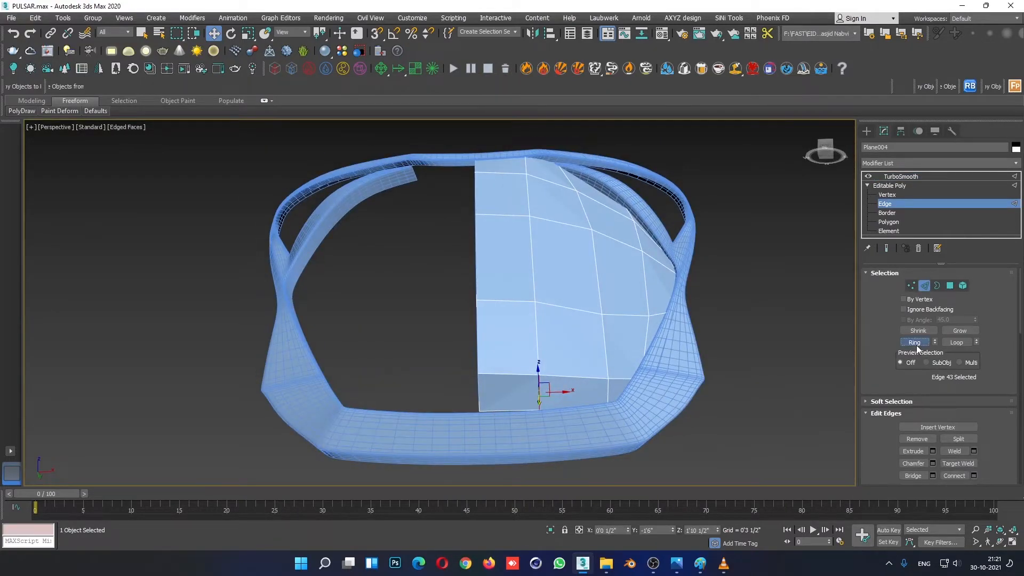
pyautogui.click(916, 345)
pyautogui.rightClick(561, 293)
pyautogui.click(471, 330)
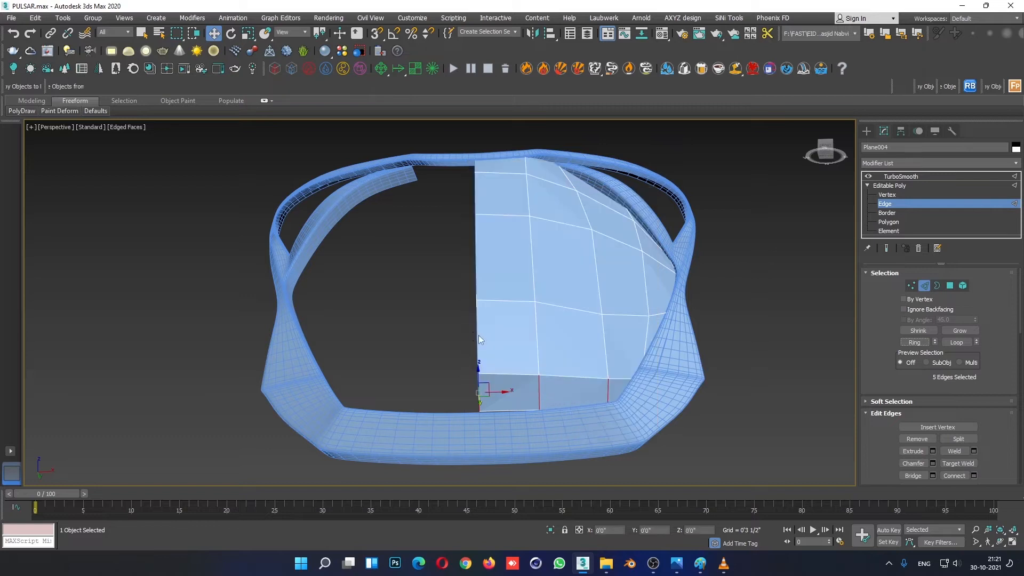
pyautogui.moveTo(448, 342); pyautogui.dragTo(480, 513)
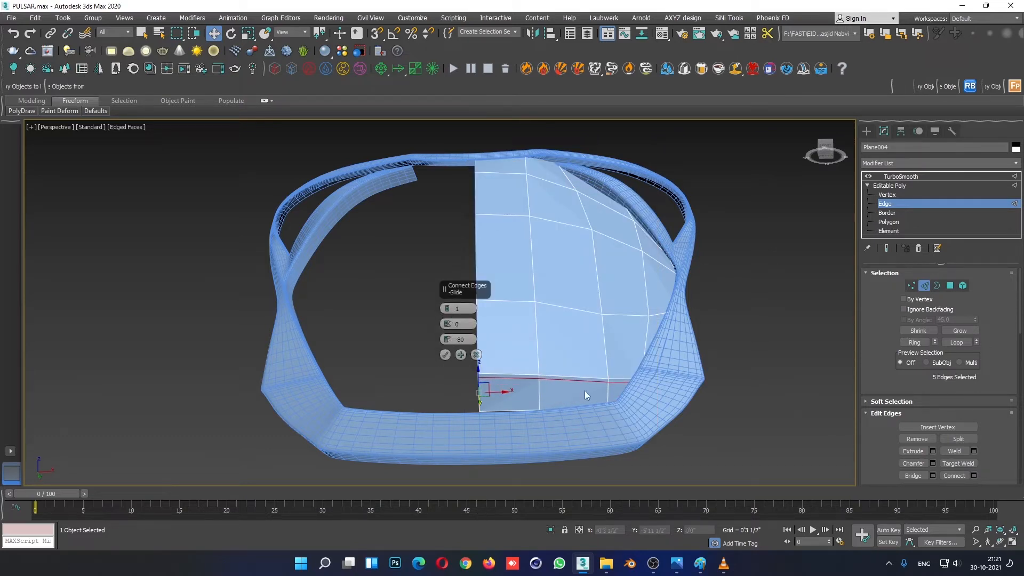
pyautogui.click(447, 355)
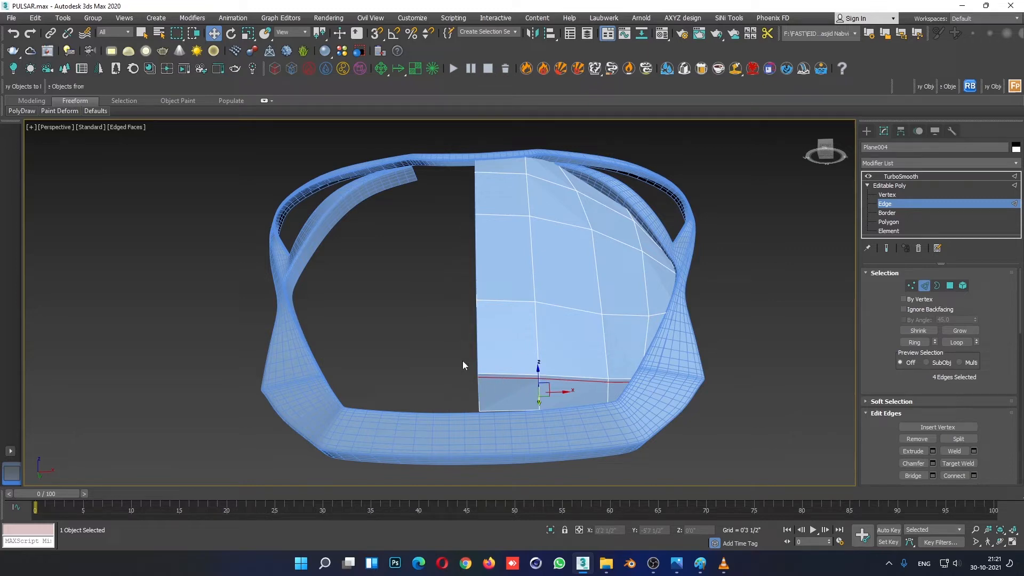
# Move the two closely spaced vertices at the third column's lower bend slightly forward along Y.
pyautogui.click(899, 195)
pyautogui.keyDown('alt'); pyautogui.moveTo(550, 392); pyautogui.dragTo(520, 357, button='middle'); pyautogui.keyUp('alt')
pyautogui.keyDown('alt'); pyautogui.moveTo(548, 405); pyautogui.dragTo(541, 393, button='middle'); pyautogui.keyUp('alt')
pyautogui.moveTo(597, 362); pyautogui.dragTo(617, 385)
pyautogui.keyDown('alt'); pyautogui.moveTo(715, 375); pyautogui.dragTo(717, 447, button='middle'); pyautogui.keyUp('alt')
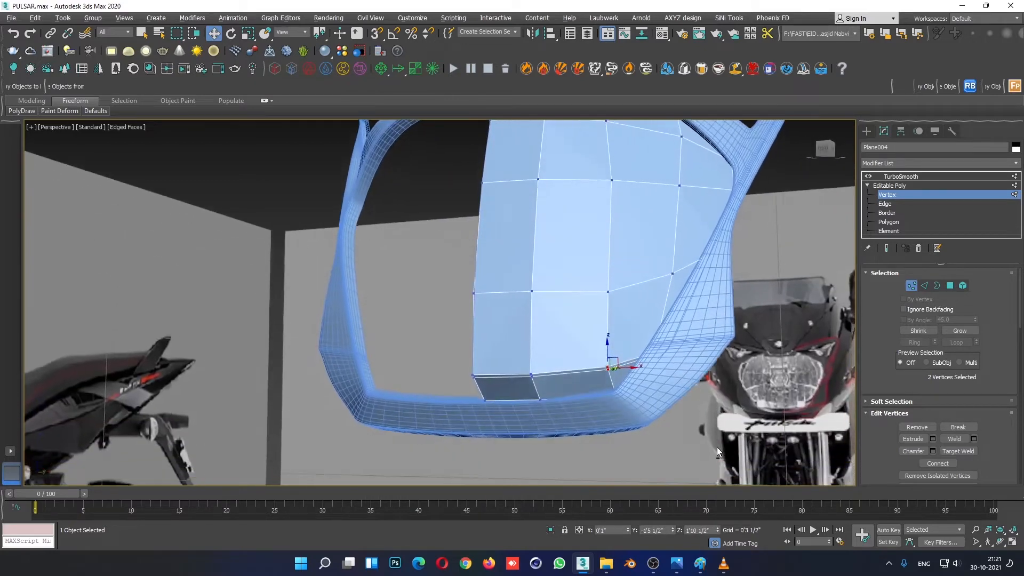
pyautogui.scroll(3, 686, 352)
pyautogui.press('F3')
pyautogui.keyDown('alt'); pyautogui.moveTo(649, 373); pyautogui.dragTo(584, 355, button='middle'); pyautogui.keyUp('alt')
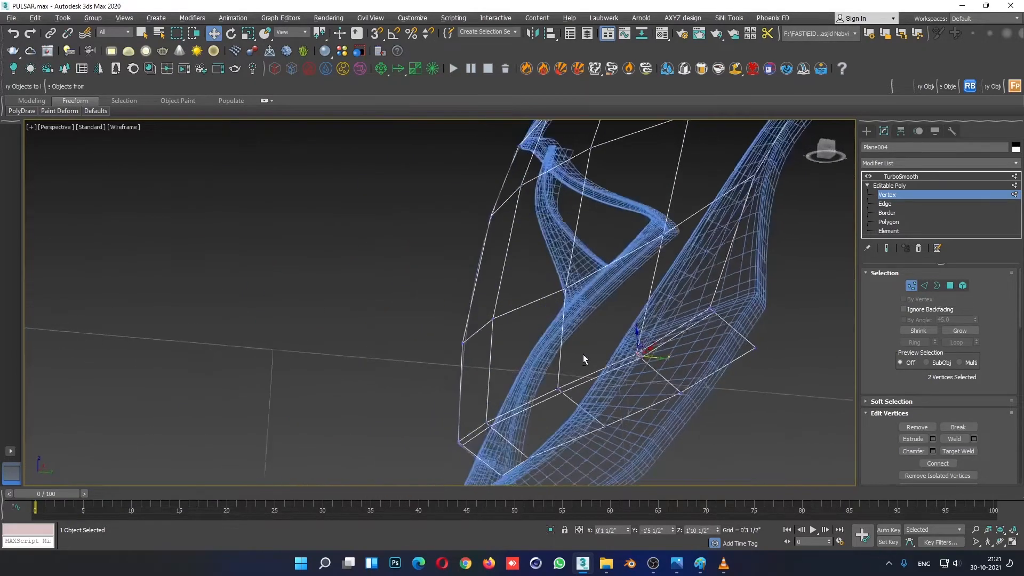
pyautogui.press('F3')
pyautogui.moveTo(656, 359); pyautogui.dragTo(645, 359)
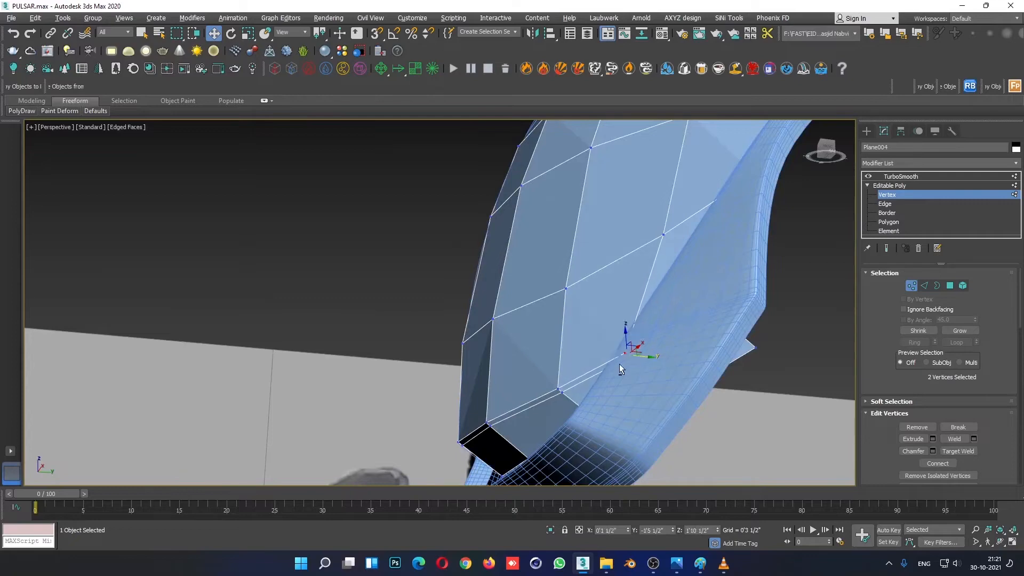
pyautogui.keyDown('alt'); pyautogui.moveTo(619, 363); pyautogui.dragTo(683, 329, button='middle'); pyautogui.keyUp('alt')
pyautogui.keyDown('alt'); pyautogui.moveTo(611, 366); pyautogui.dragTo(728, 316, button='middle'); pyautogui.keyUp('alt')
# Leave vertex editing and inspect the smoothed glass's fit in the frame with edged faces off.
pyautogui.click(636, 287)
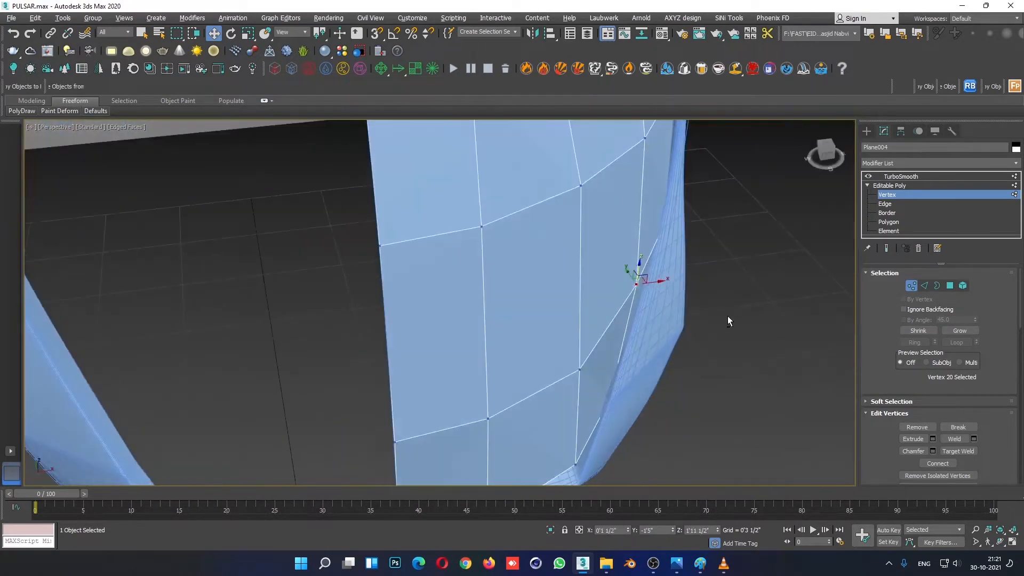
pyautogui.keyDown('alt'); pyautogui.moveTo(622, 271); pyautogui.dragTo(728, 287, button='middle'); pyautogui.keyUp('alt')
pyautogui.scroll(-4, 682, 267)
pyautogui.click(912, 187)
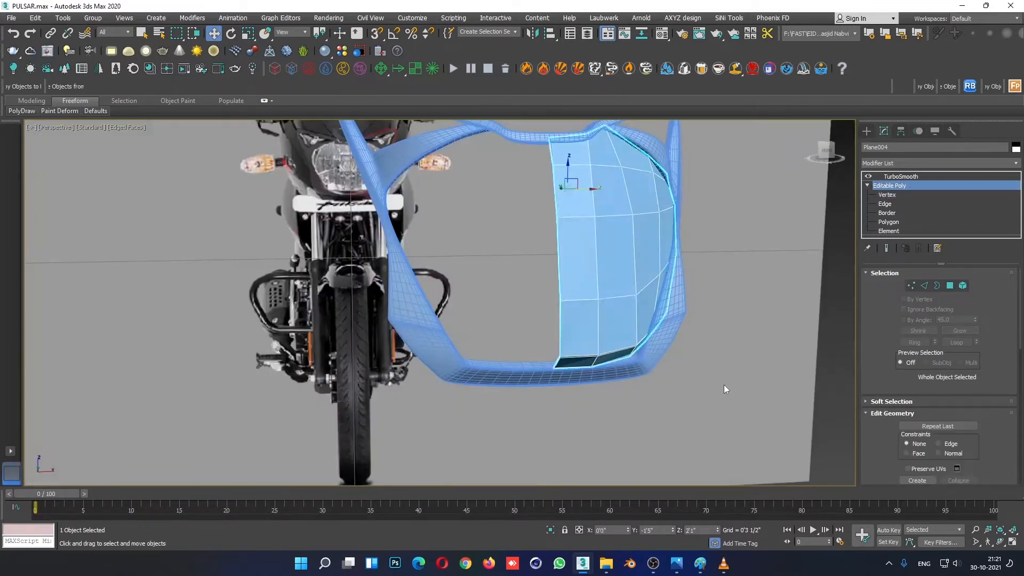
pyautogui.click(720, 400)
pyautogui.press('F4')
pyautogui.scroll(-1, 710, 392)
pyautogui.keyDown('alt'); pyautogui.moveTo(673, 388); pyautogui.dragTo(549, 388, button='middle'); pyautogui.keyUp('alt')
pyautogui.scroll(-1, 549, 389)
# Return to vertex editing on the glass and adjust the third column's top vertex along Y against the frame's upper bar.
pyautogui.click(692, 295)
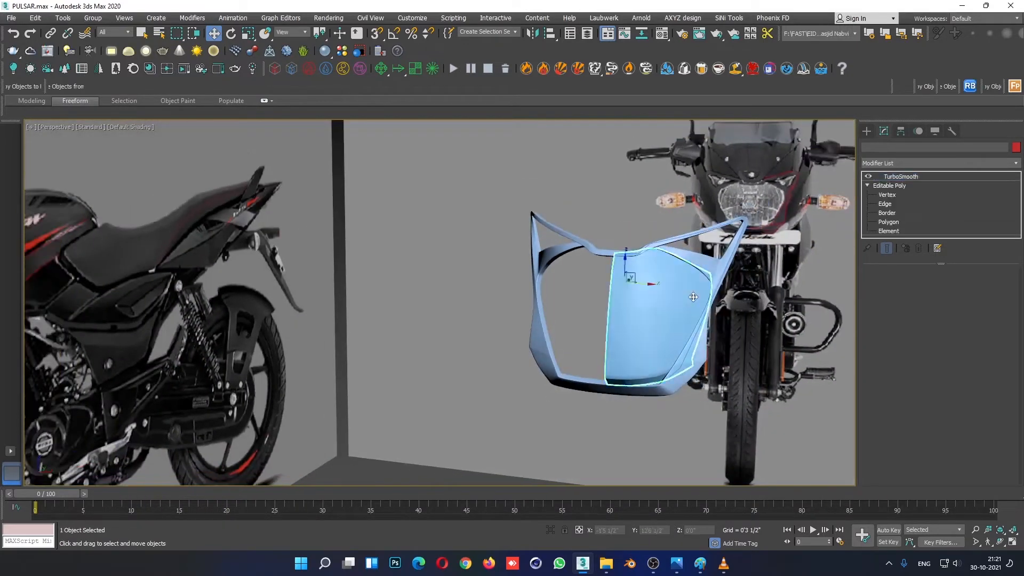
pyautogui.scroll(4, 698, 310)
pyautogui.click(901, 195)
pyautogui.moveTo(578, 266); pyautogui.dragTo(573, 300, button='middle')
pyautogui.scroll(3, 578, 236)
pyautogui.keyDown('alt'); pyautogui.moveTo(577, 236); pyautogui.dragTo(544, 238, button='middle'); pyautogui.keyUp('alt')
pyautogui.press('F3')
pyautogui.press('F3')
pyautogui.moveTo(615, 245); pyautogui.dragTo(579, 207)
pyautogui.keyDown('alt'); pyautogui.moveTo(593, 208); pyautogui.dragTo(613, 249, button='middle'); pyautogui.keyUp('alt')
pyautogui.scroll(3, 606, 235)
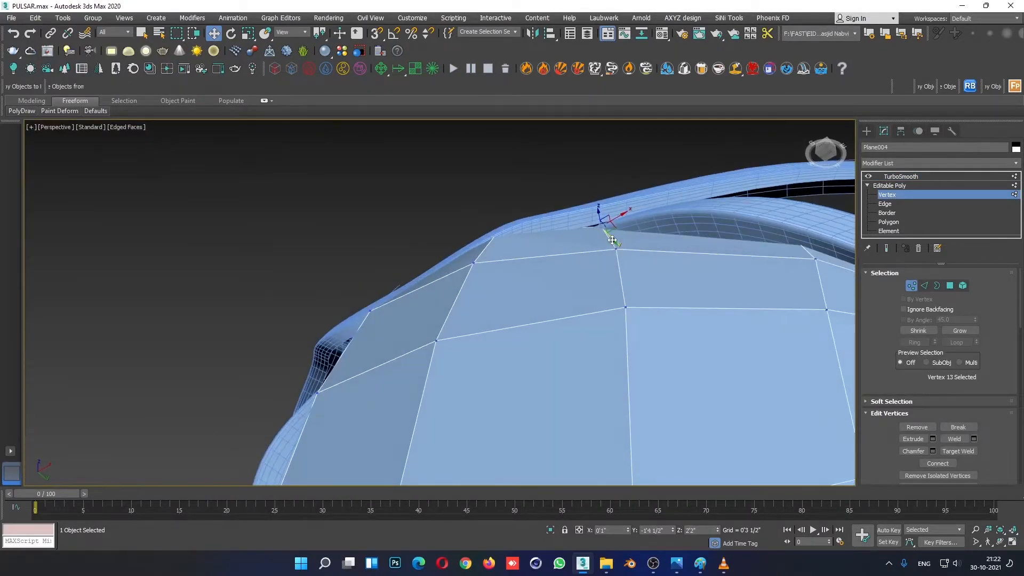
pyautogui.moveTo(613, 240); pyautogui.dragTo(611, 238)
# Pull the first two columns' top-row vertices, and the pair just below them, slightly forward along Y.
pyautogui.keyDown('alt'); pyautogui.moveTo(603, 237); pyautogui.dragTo(478, 233, button='middle'); pyautogui.keyUp('alt')
pyautogui.moveTo(485, 230); pyautogui.dragTo(537, 196)
pyautogui.keyDown('alt'); pyautogui.moveTo(545, 215); pyautogui.dragTo(525, 230, button='middle'); pyautogui.keyUp('alt')
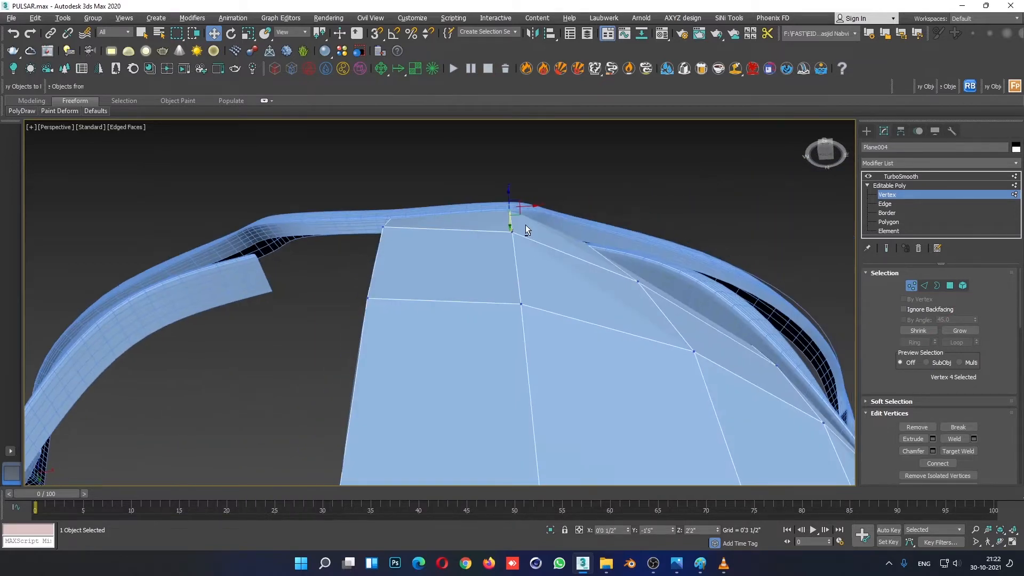
pyautogui.moveTo(452, 234); pyautogui.dragTo(453, 237)
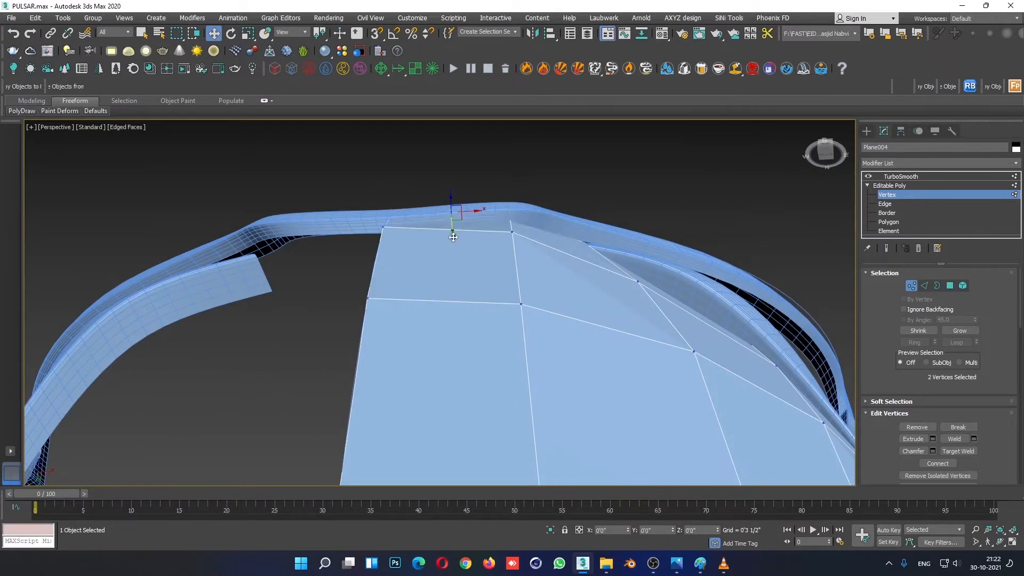
pyautogui.click(383, 227)
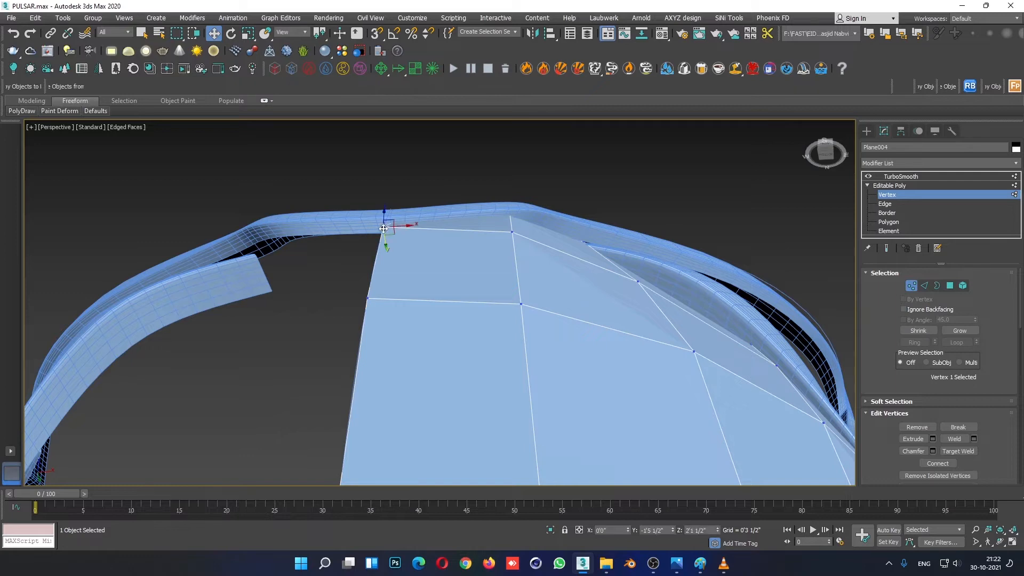
pyautogui.moveTo(450, 248); pyautogui.dragTo(450, 254)
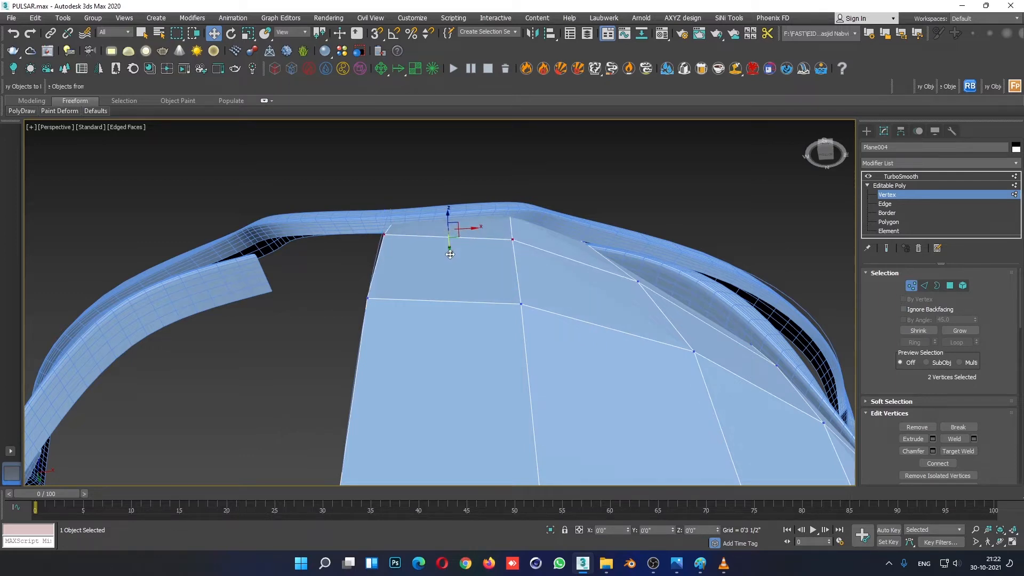
# Leave vertex editing, deselect the glass and inspect its smoothed shape from the front with edged faces off.
pyautogui.keyDown('alt'); pyautogui.moveTo(468, 275); pyautogui.dragTo(709, 299, button='middle'); pyautogui.keyUp('alt')
pyautogui.click(937, 186)
pyautogui.click(691, 392)
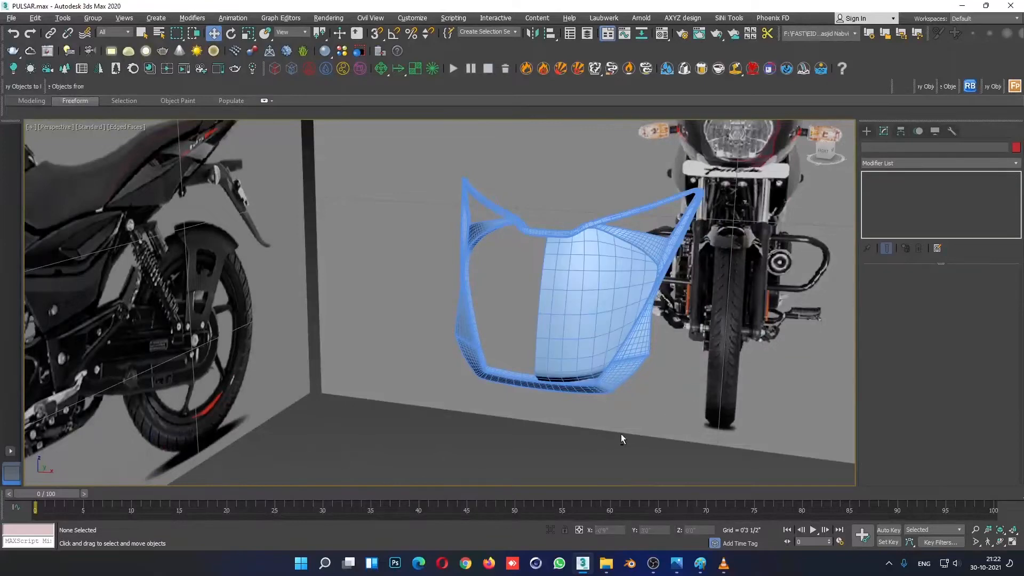
pyautogui.keyDown('alt'); pyautogui.moveTo(621, 434); pyautogui.dragTo(634, 434, button='middle'); pyautogui.keyUp('alt')
pyautogui.press('F4')
pyautogui.scroll(-3, 574, 279)
pyautogui.keyDown('alt'); pyautogui.moveTo(607, 371); pyautogui.dragTo(604, 368, button='middle'); pyautogui.keyUp('alt')
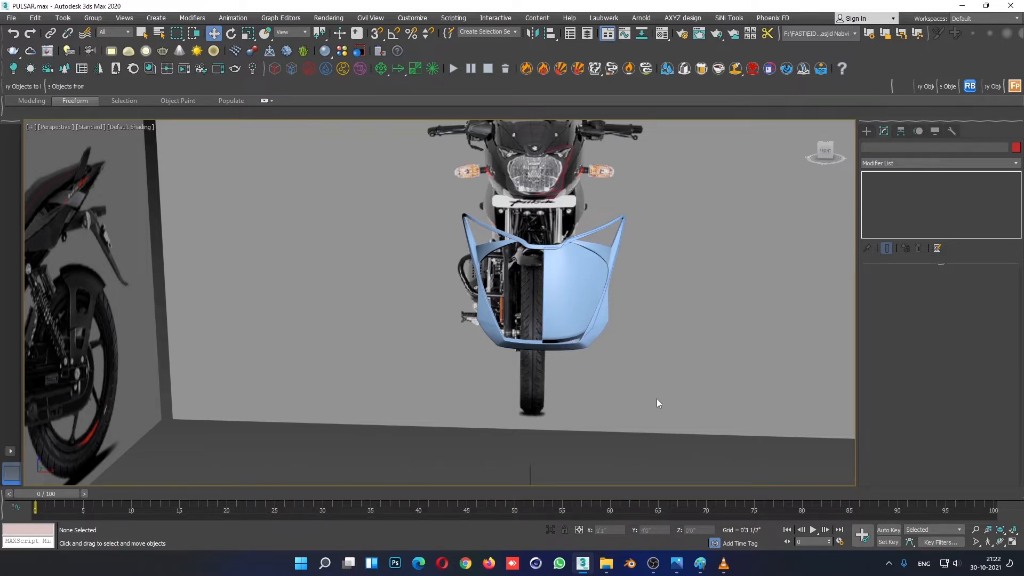
# Move only the half-glass's pivot onto its straight inner edge at the frame's centre line, using the front view.
pyautogui.click(573, 299)
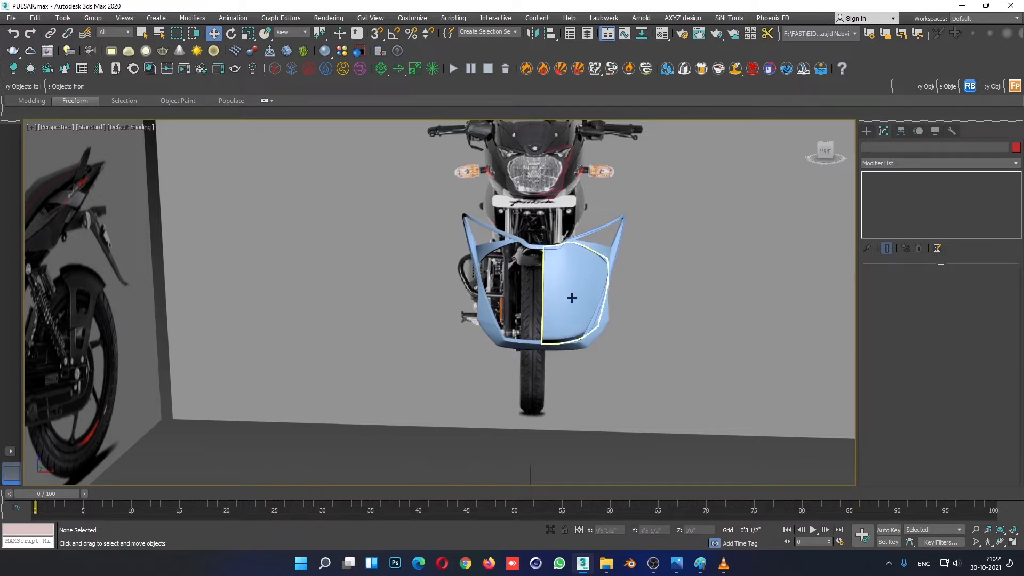
pyautogui.click(899, 186)
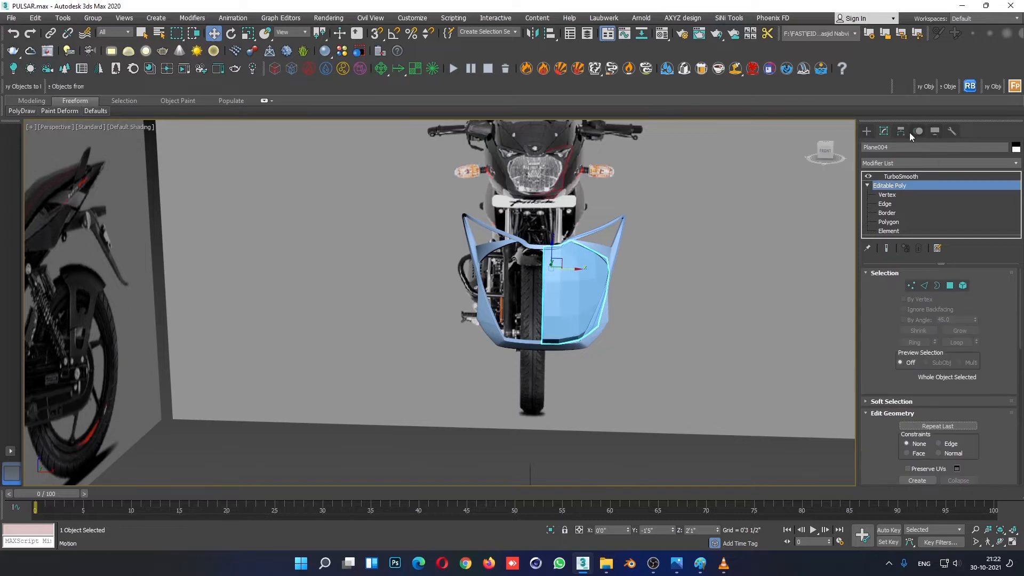
pyautogui.click(902, 131)
pyautogui.click(939, 205)
pyautogui.hotkey('alt', 'w')
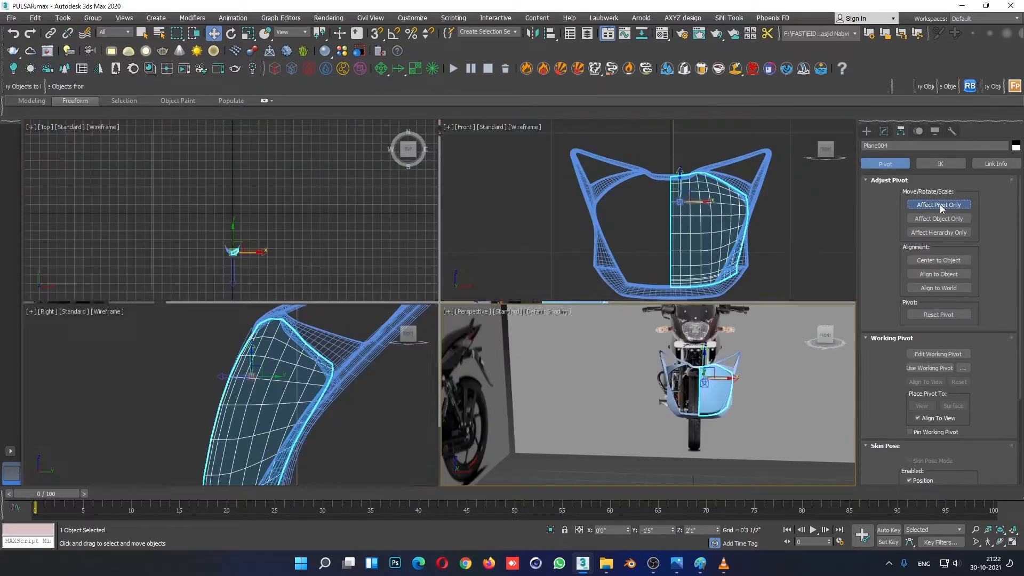
pyautogui.scroll(3, 705, 198)
pyautogui.scroll(-3, 706, 199)
pyautogui.scroll(5, 745, 229)
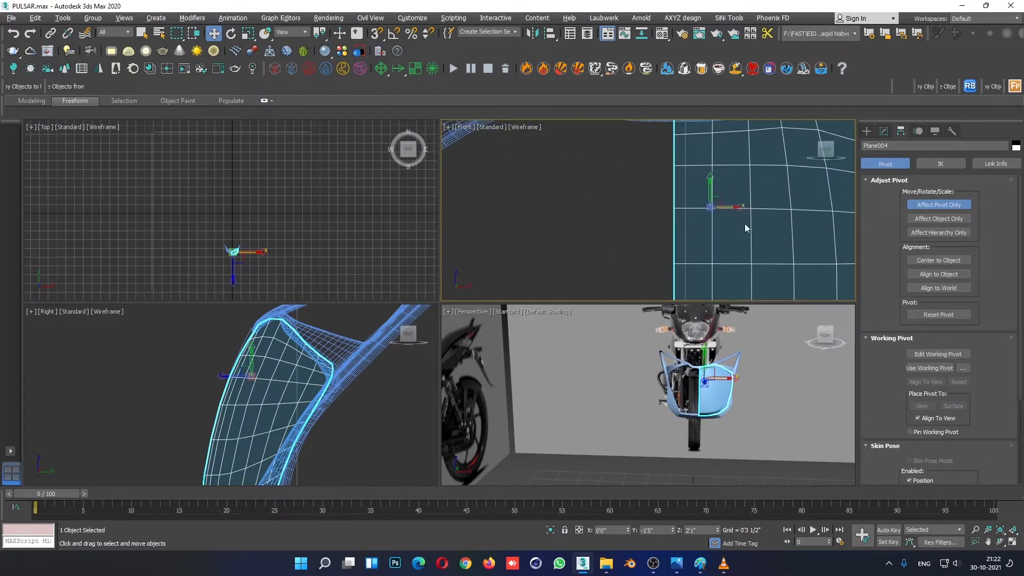
pyautogui.moveTo(732, 209); pyautogui.dragTo(676, 148)
pyautogui.scroll(3, 668, 203)
pyautogui.scroll(8, 659, 192)
pyautogui.moveTo(709, 177); pyautogui.dragTo(559, 226, button='middle')
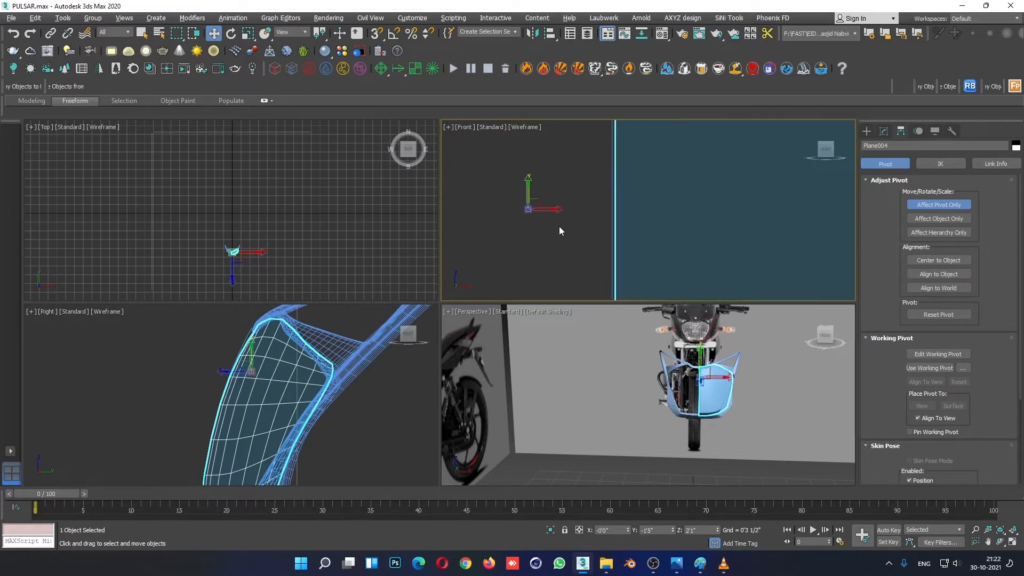
pyautogui.scroll(3, 559, 222)
pyautogui.moveTo(499, 198); pyautogui.dragTo(672, 206)
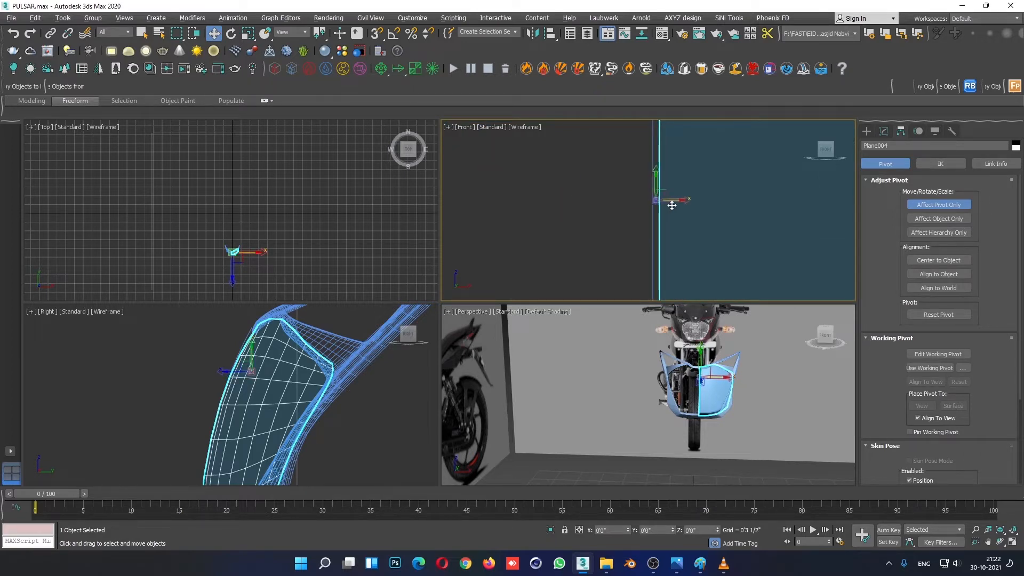
pyautogui.click(939, 204)
# Add a Symmetry modifier on the X axis between the glass's Editable Poly and TurboSmooth to mirror the half.
pyautogui.scroll(-2, 613, 202)
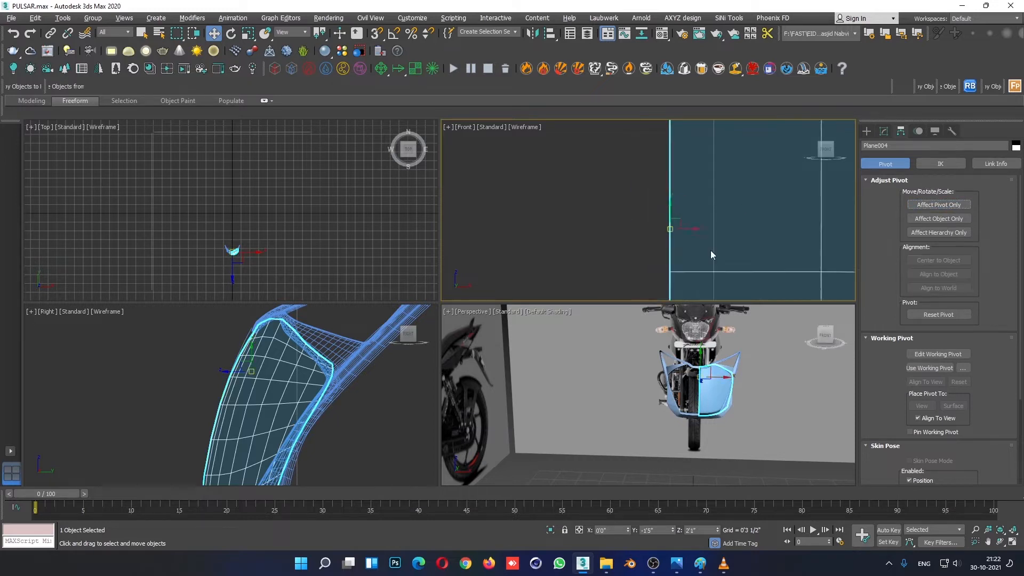
pyautogui.scroll(-6, 711, 250)
pyautogui.click(884, 131)
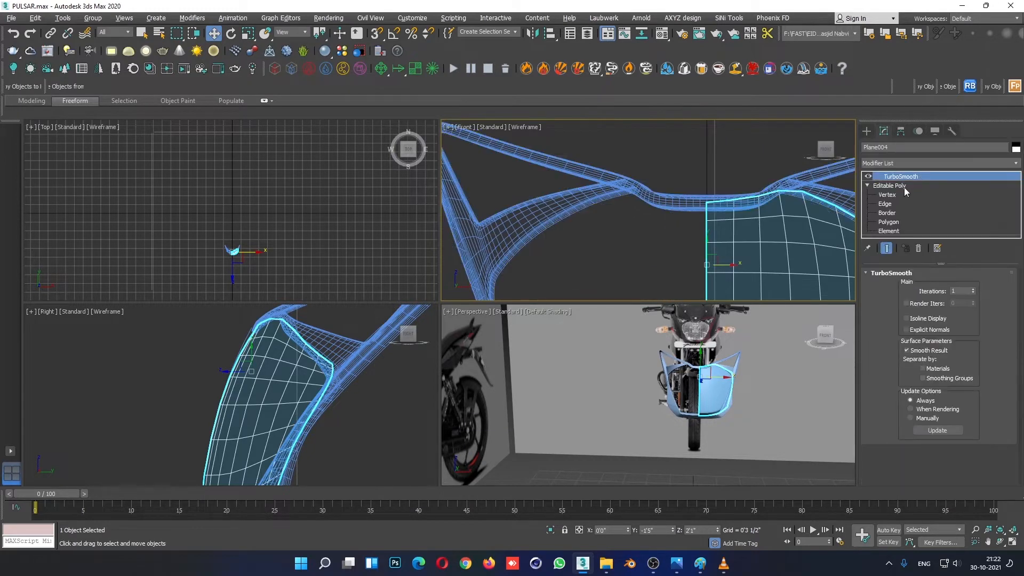
pyautogui.click(904, 187)
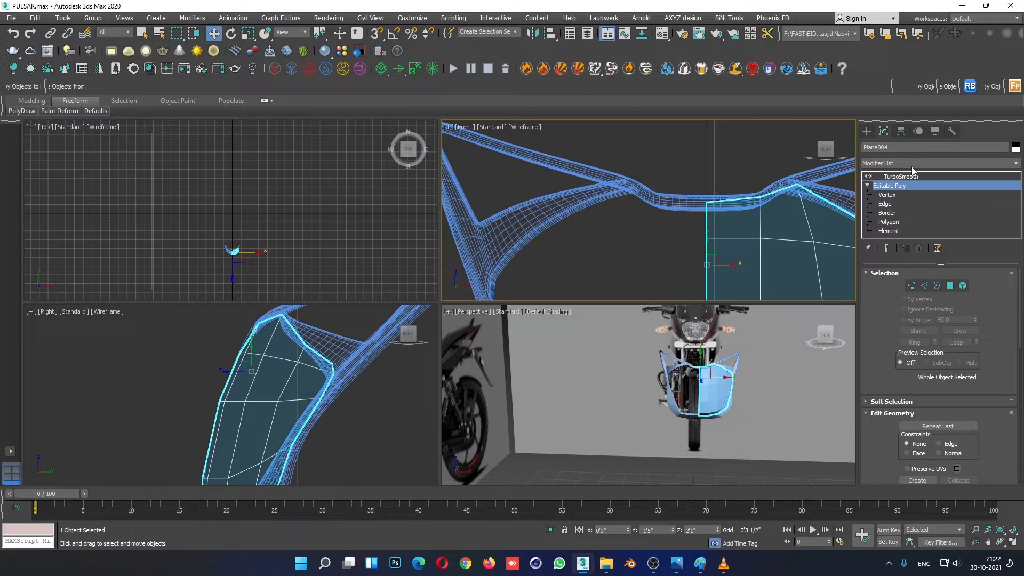
pyautogui.click(914, 162)
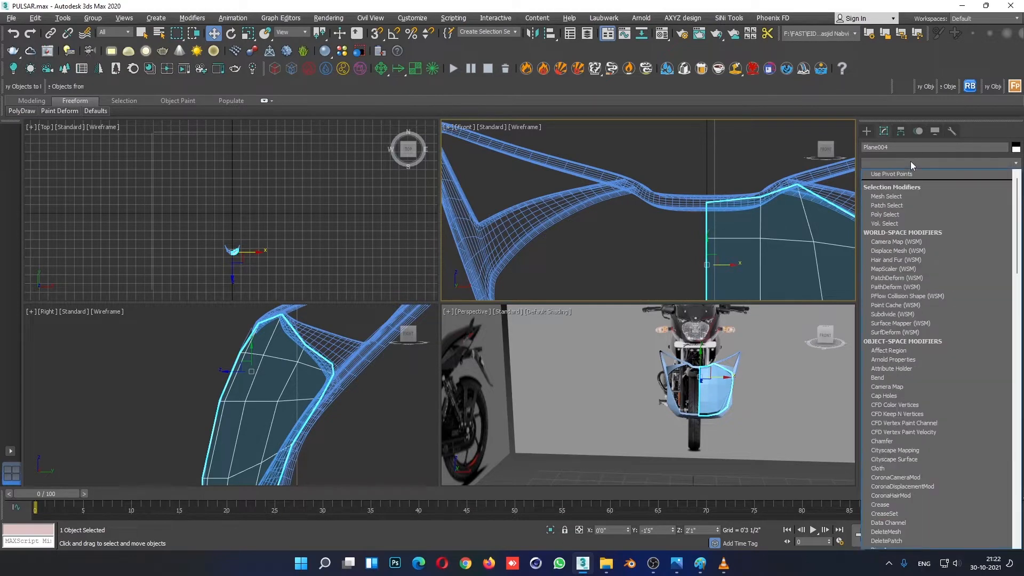
pyautogui.write('sym')
pyautogui.press('Return')
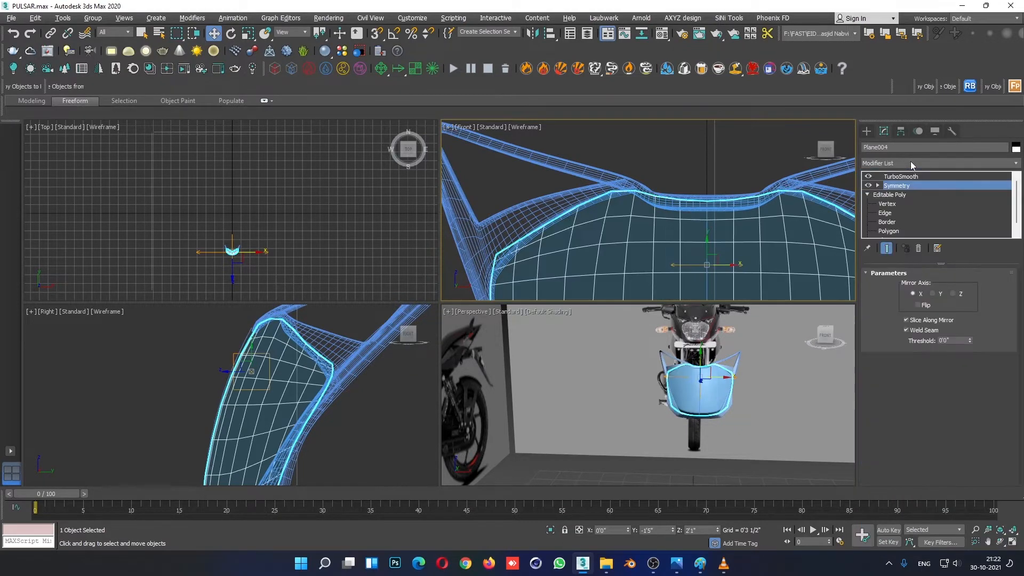
# Inspect the mirrored glass in the perspective view, especially the gap between its lower edge and the frame.
pyautogui.click(712, 455)
pyautogui.hotkey('alt', 'w')
pyautogui.keyDown('alt'); pyautogui.moveTo(548, 338); pyautogui.dragTo(523, 356, button='middle'); pyautogui.keyUp('alt')
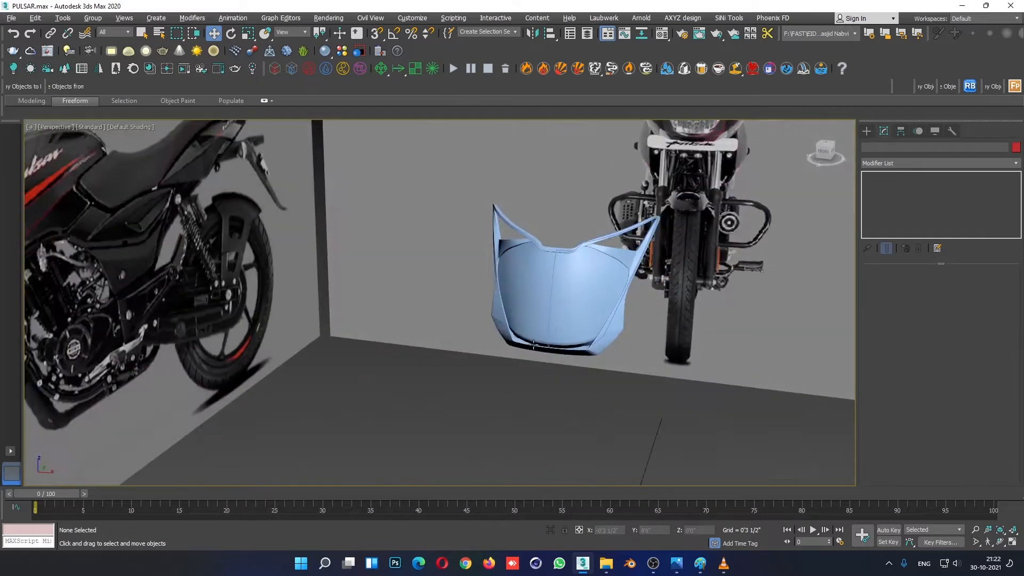
pyautogui.scroll(4, 578, 315)
pyautogui.moveTo(578, 315)
pyautogui.keyDown('alt'); pyautogui.mouseDown(button='middle')
pyautogui.moveTo(613, 320)
pyautogui.moveTo(578, 329)
pyautogui.mouseUp(button='middle'); pyautogui.keyUp('alt')
pyautogui.scroll(-5, 587, 382)
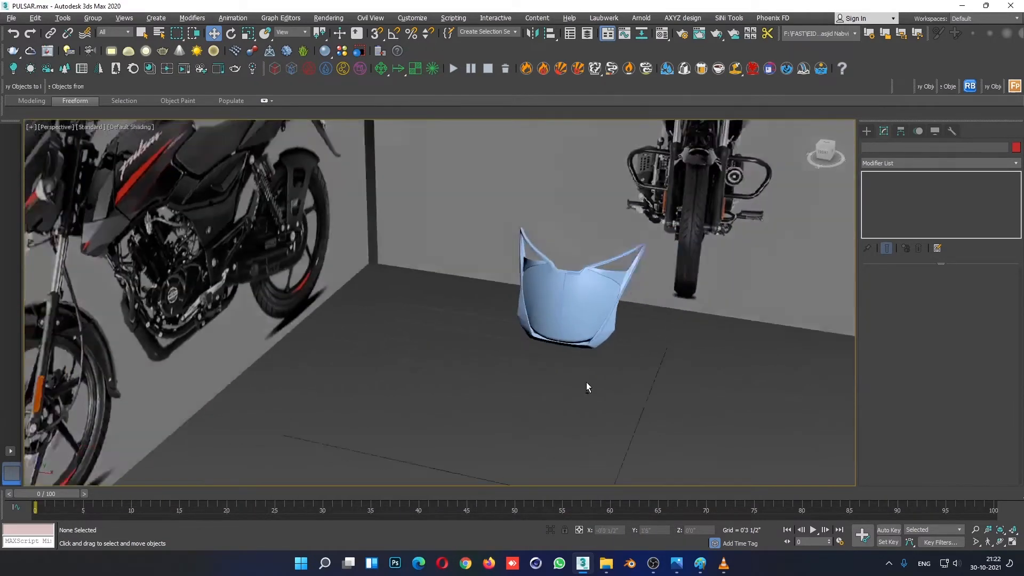
pyautogui.keyDown('alt'); pyautogui.moveTo(587, 382); pyautogui.dragTo(596, 350, button='middle'); pyautogui.keyUp('alt')
pyautogui.scroll(5, 597, 349)
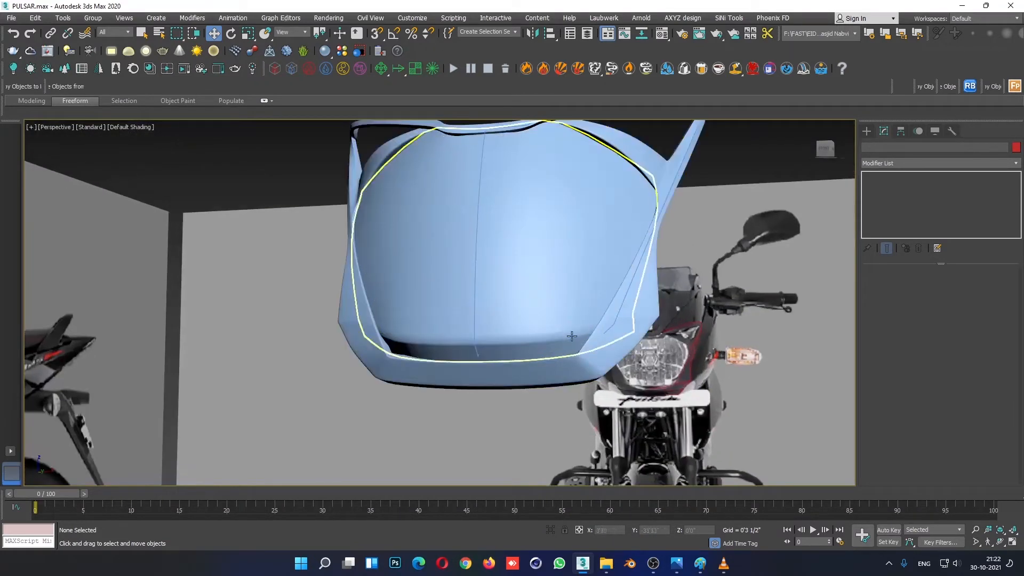
pyautogui.scroll(3, 562, 329)
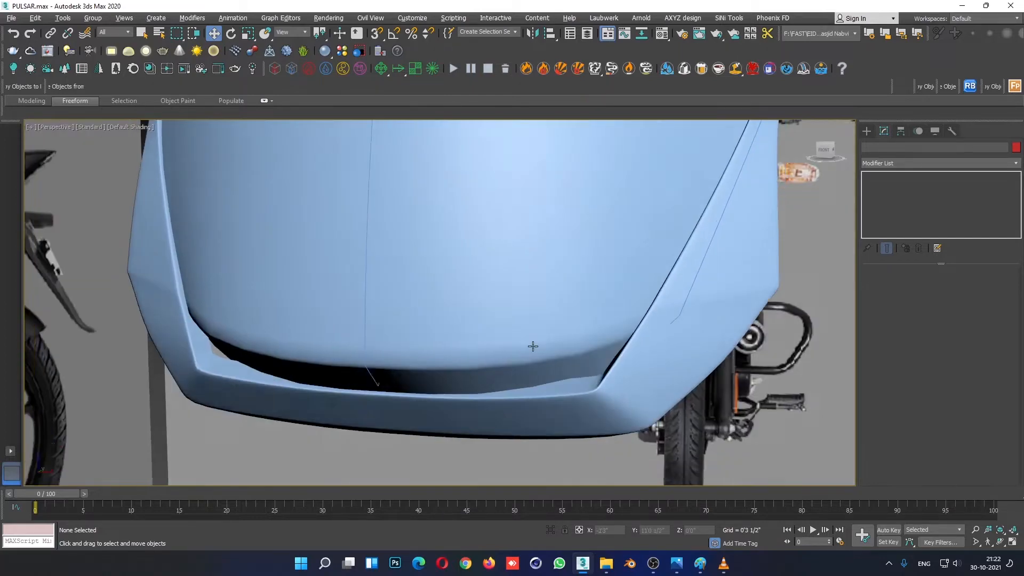
# Set the glass's TurboSmooth iterations to 2 and check the smoother surface from the front and side.
pyautogui.click(530, 336)
pyautogui.click(973, 290)
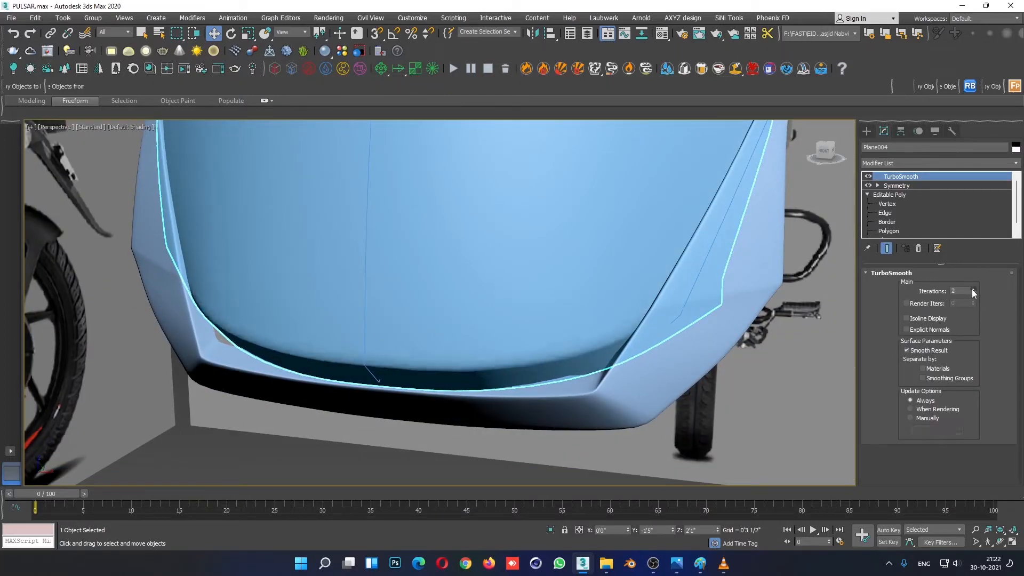
pyautogui.scroll(-4, 576, 320)
pyautogui.keyDown('alt'); pyautogui.moveTo(577, 320); pyautogui.dragTo(489, 324, button='middle'); pyautogui.keyUp('alt')
pyautogui.click(598, 374)
pyautogui.scroll(-2, 554, 359)
pyautogui.scroll(-3, 489, 324)
pyautogui.keyDown('alt'); pyautogui.moveTo(534, 352); pyautogui.dragTo(508, 393, button='middle'); pyautogui.keyUp('alt')
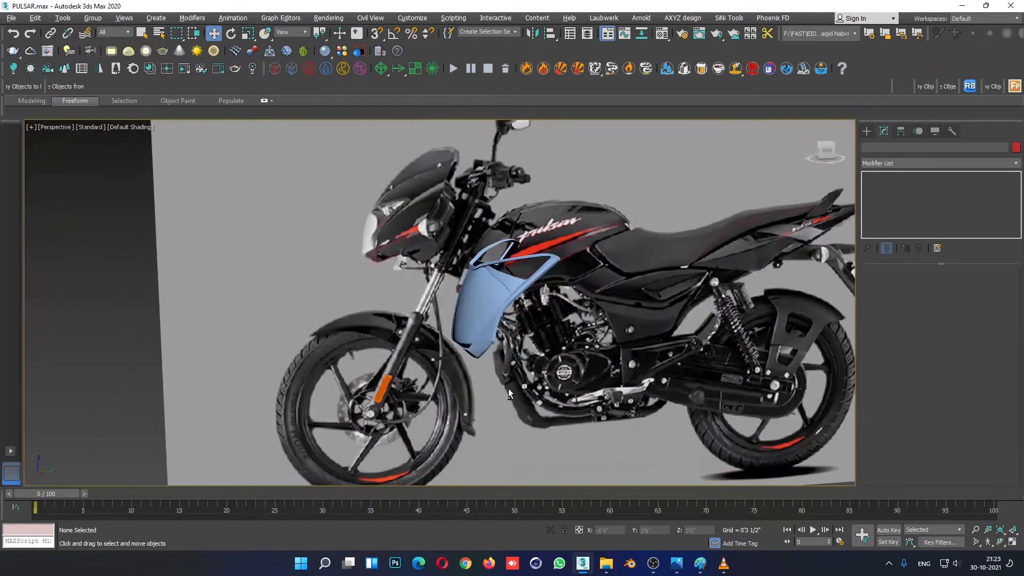
# Compare the shaded headlight with the side reference image in the right view, with edged faces off.
pyautogui.hotkey('alt', 'w')
pyautogui.click(409, 379)
pyautogui.hotkey('alt', 'w')
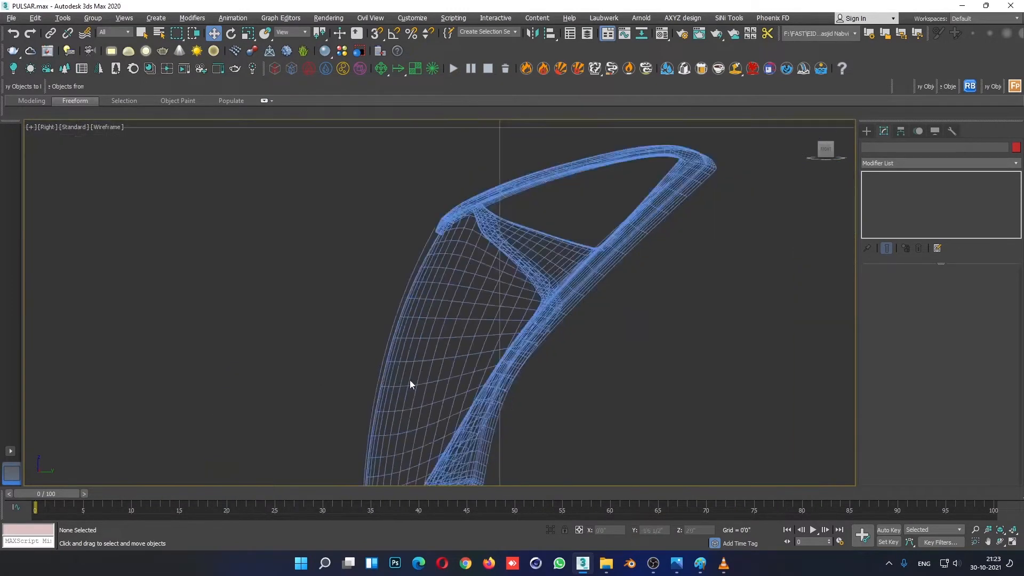
pyautogui.scroll(-7, 427, 385)
pyautogui.press('F3')
pyautogui.moveTo(563, 413); pyautogui.dragTo(560, 374, button='middle')
pyautogui.scroll(4, 367, 407)
pyautogui.press('F4')
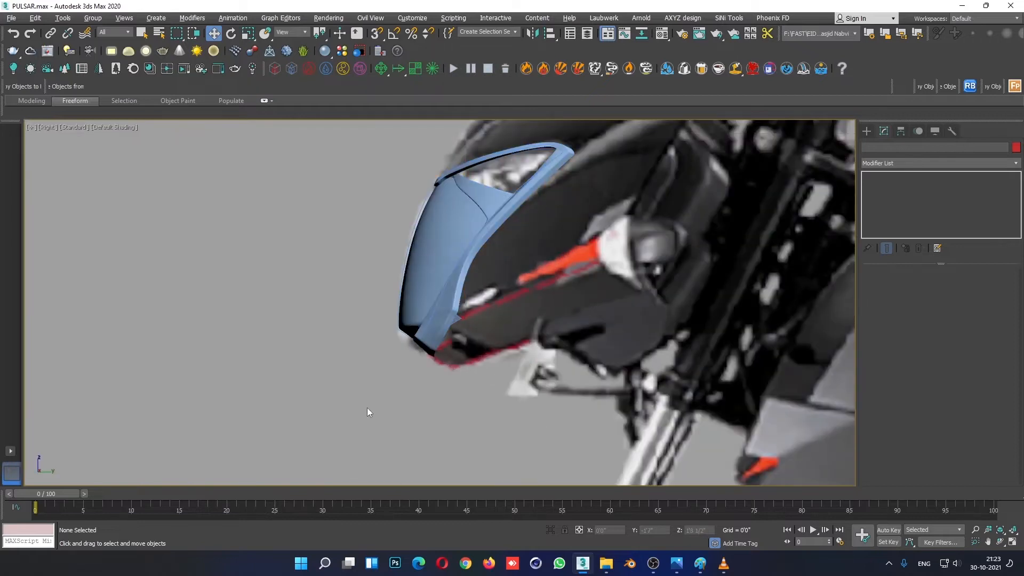
pyautogui.scroll(-3, 369, 413)
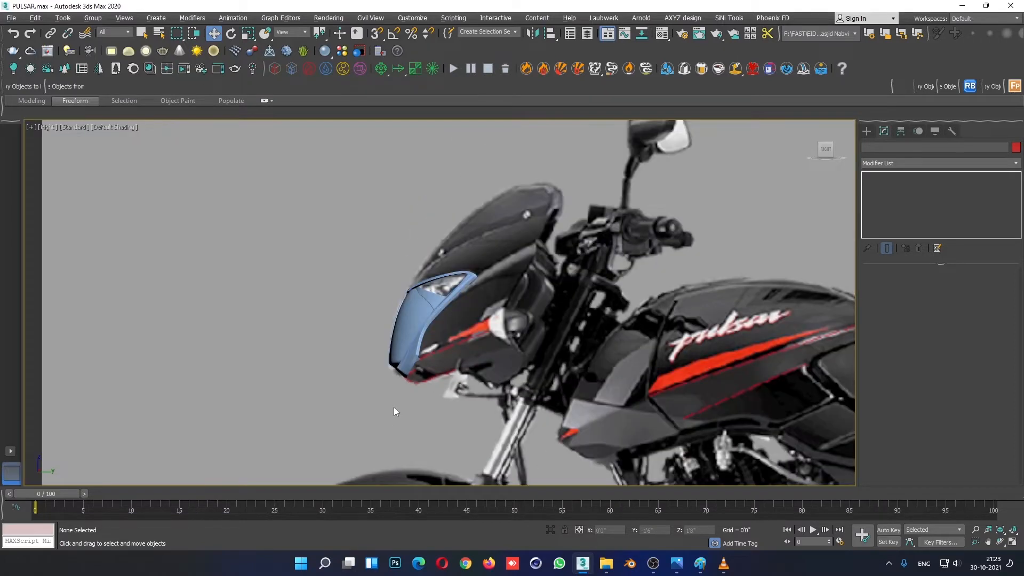
# Show edged faces and connect the edge ring near the glass's lower end with one loop, slid 41 toward the bottom.
pyautogui.scroll(6, 394, 408)
pyautogui.click(401, 345)
pyautogui.click(887, 204)
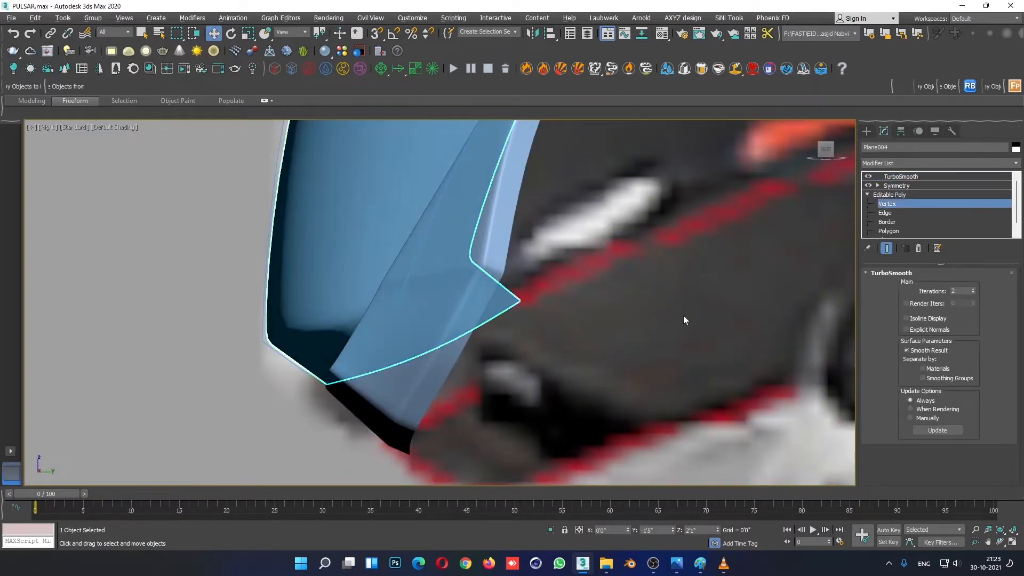
pyautogui.press('F4')
pyautogui.scroll(2, 302, 349)
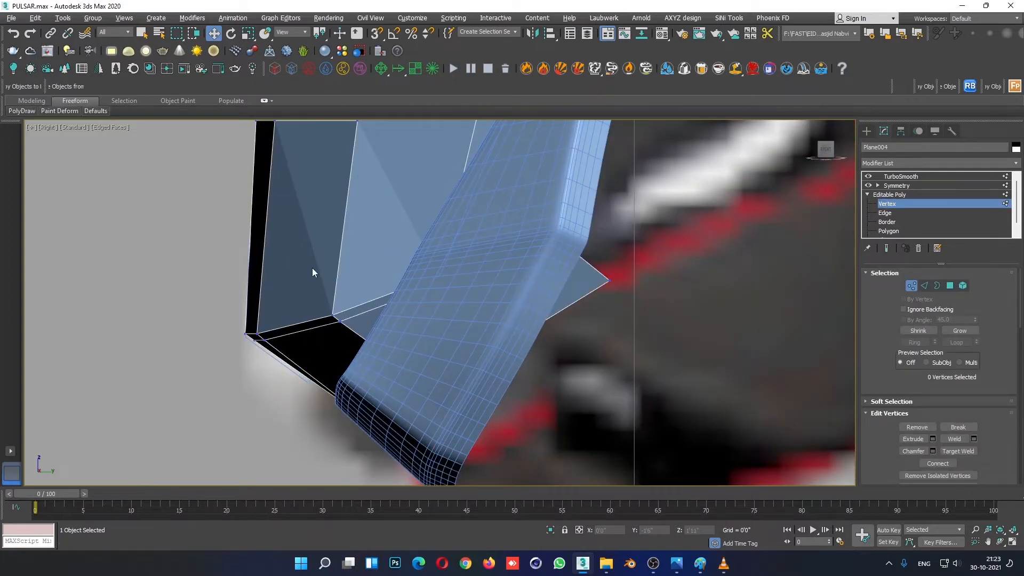
pyautogui.scroll(-3, 312, 268)
pyautogui.moveTo(312, 268); pyautogui.dragTo(350, 419, button='middle')
pyautogui.click(885, 213)
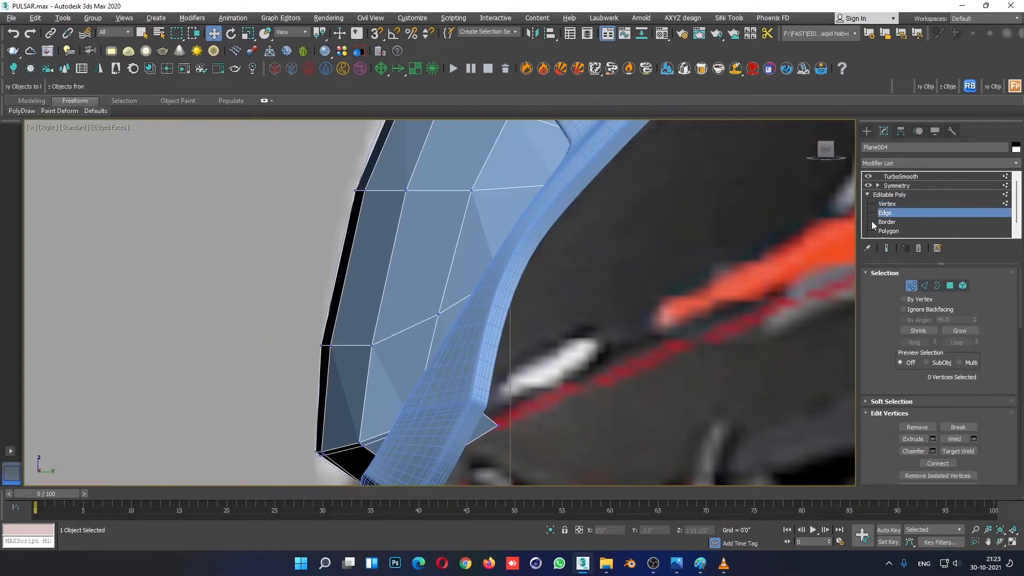
pyautogui.click(321, 380)
pyautogui.click(914, 342)
pyautogui.rightClick(457, 316)
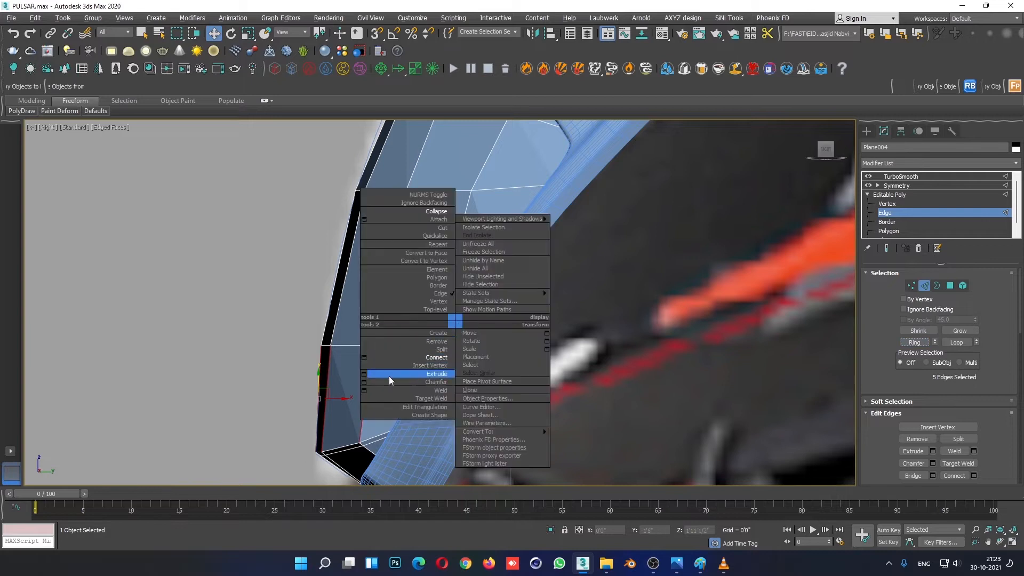
pyautogui.click(363, 359)
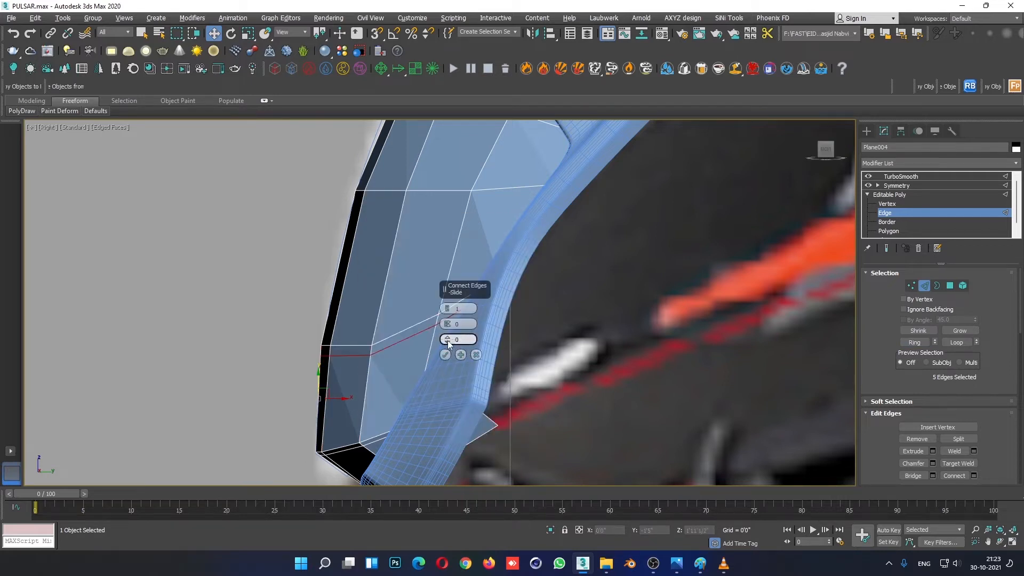
pyautogui.moveTo(447, 339); pyautogui.dragTo(446, 293)
pyautogui.moveTo(444, 257); pyautogui.dragTo(443, 248)
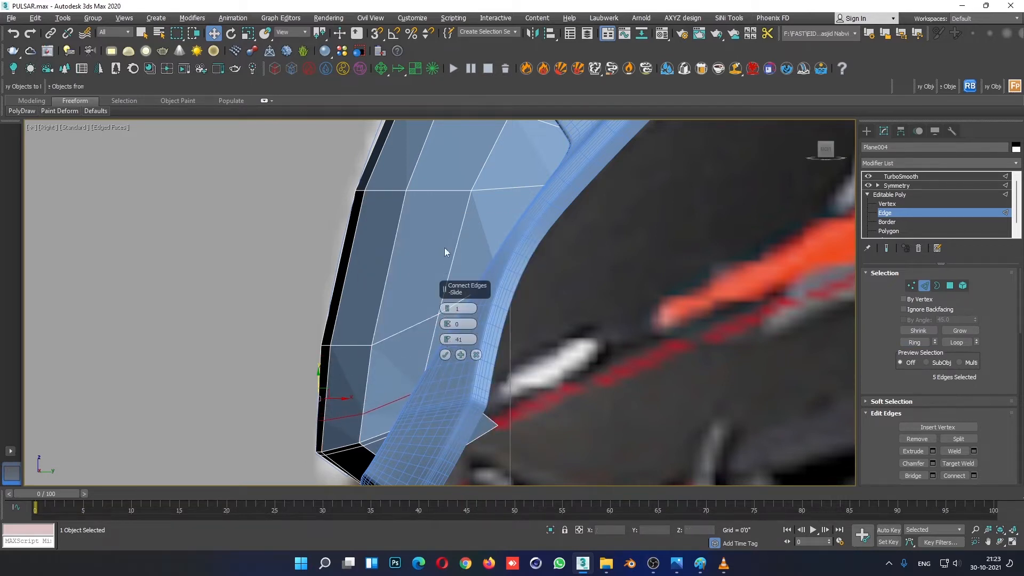
pyautogui.click(446, 355)
# Move the two front-edge vertices in the row above the new lower loop slightly backward along Y.
pyautogui.click(888, 204)
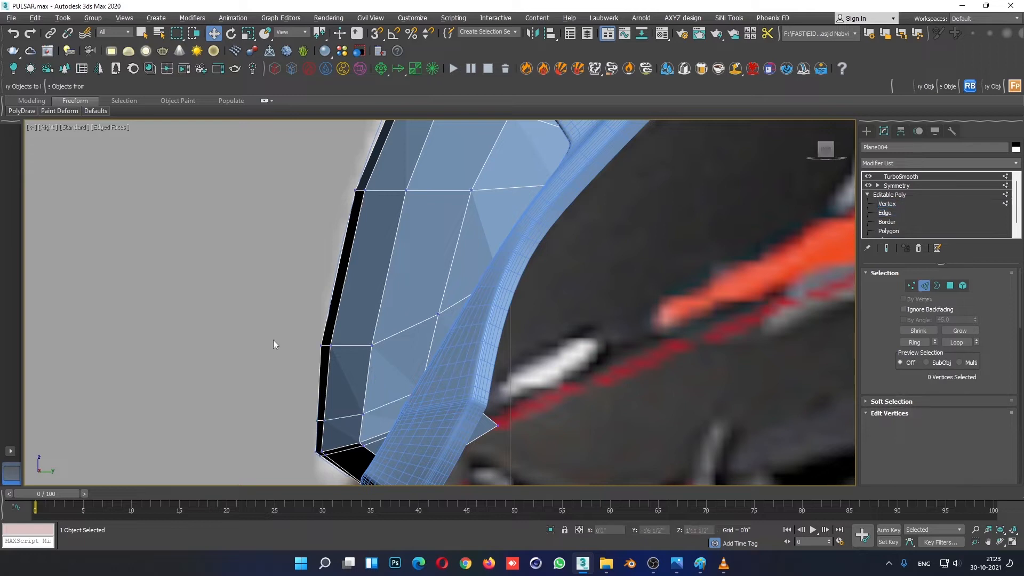
pyautogui.moveTo(258, 313); pyautogui.dragTo(356, 343)
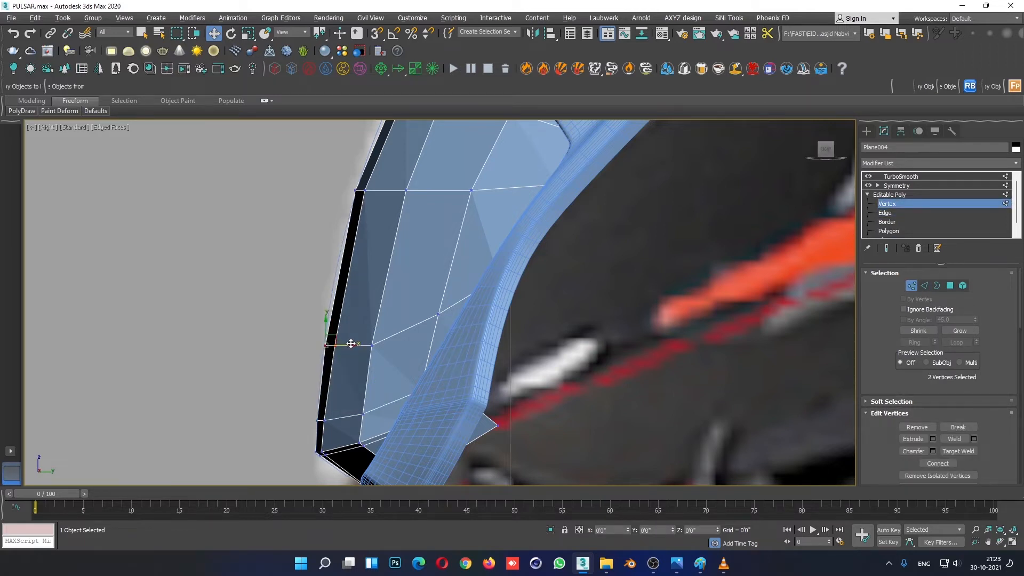
pyautogui.scroll(-3, 367, 233)
pyautogui.moveTo(425, 282); pyautogui.dragTo(428, 367, button='middle')
# Connect the edge ring in the glass's middle section with one centred edge loop.
pyautogui.click(888, 213)
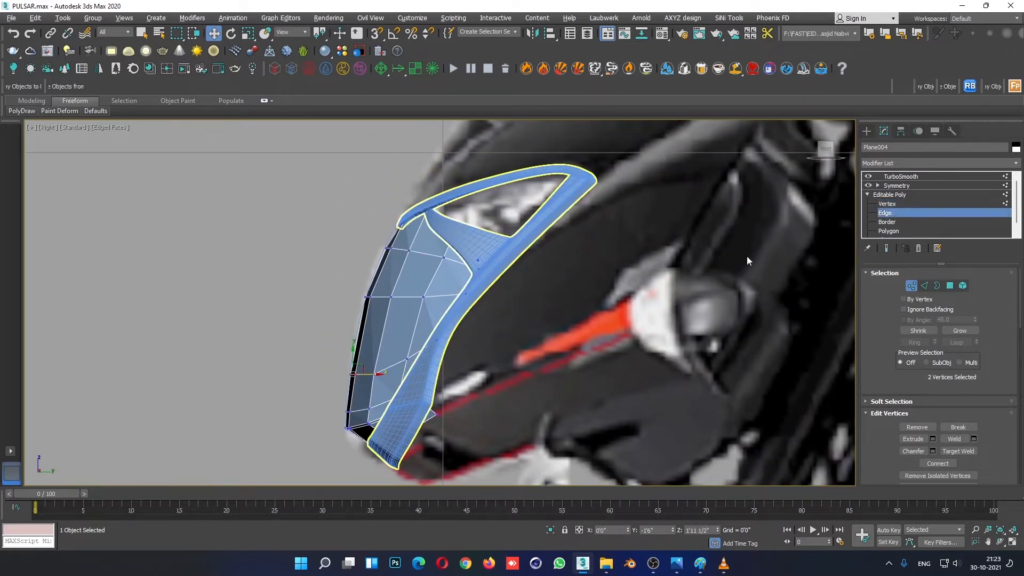
pyautogui.click(368, 328)
pyautogui.click(914, 343)
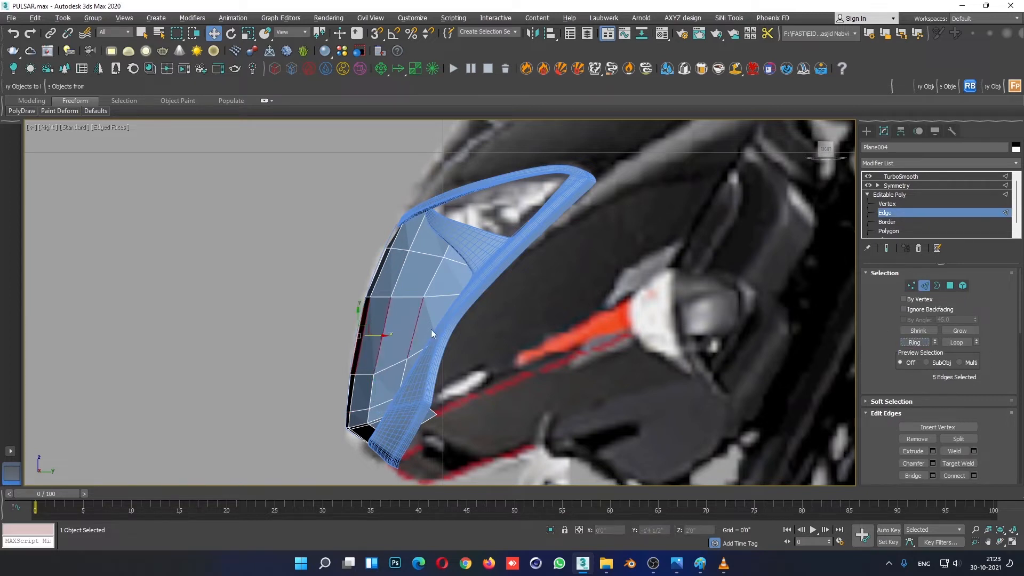
pyautogui.rightClick(431, 329)
pyautogui.click(336, 365)
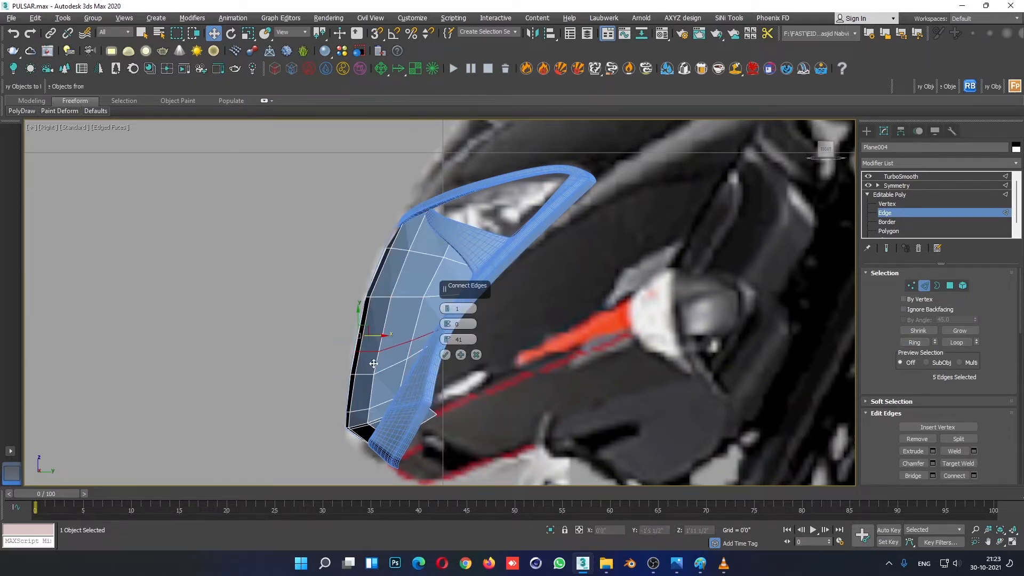
pyautogui.click(446, 354)
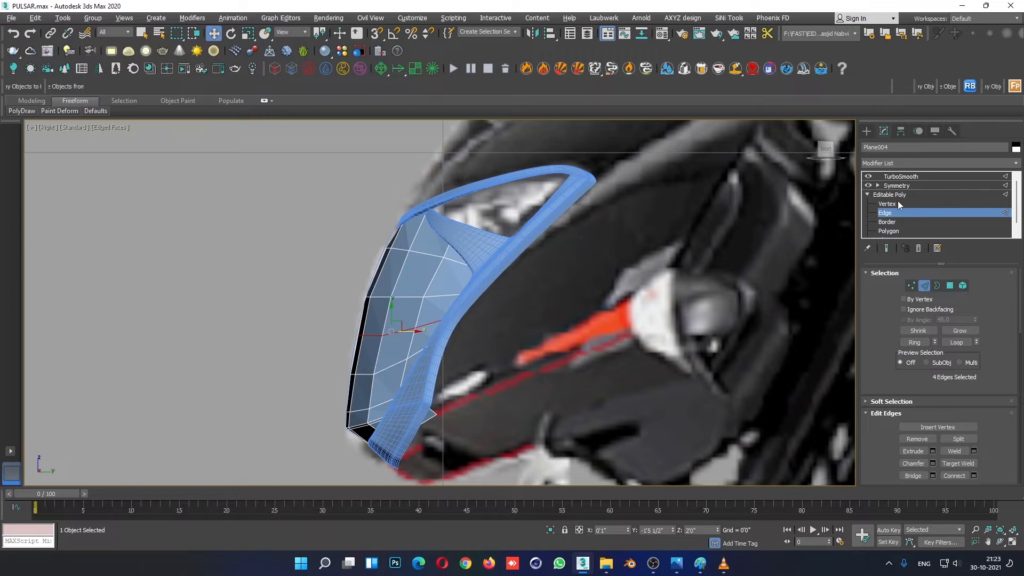
# Move the two front-edge vertices in the glass's upper section slightly along Y to follow the side reference.
pyautogui.click(887, 204)
pyautogui.scroll(3, 314, 293)
pyautogui.moveTo(429, 320); pyautogui.dragTo(429, 319)
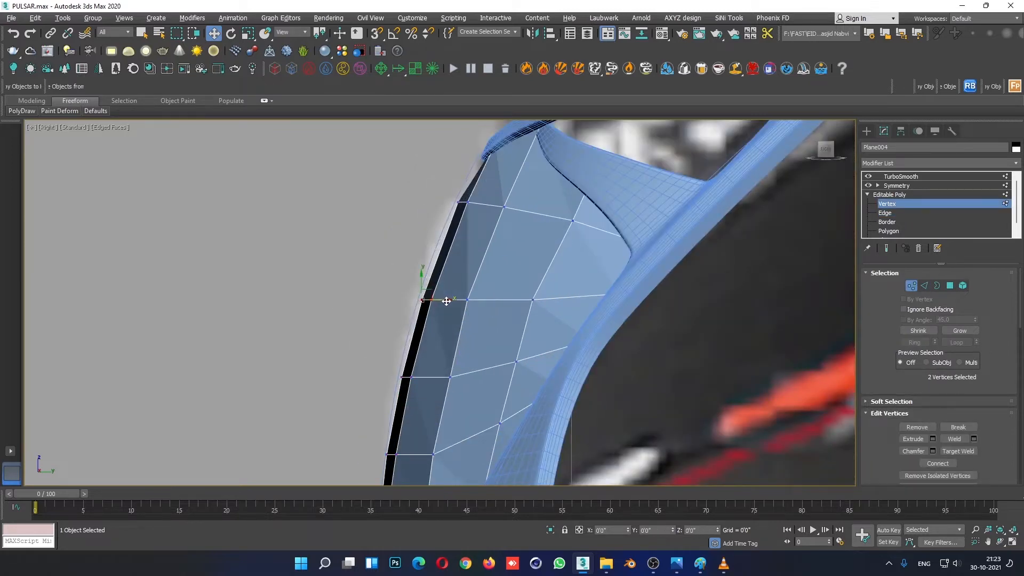
pyautogui.scroll(-5, 446, 302)
pyautogui.click(890, 195)
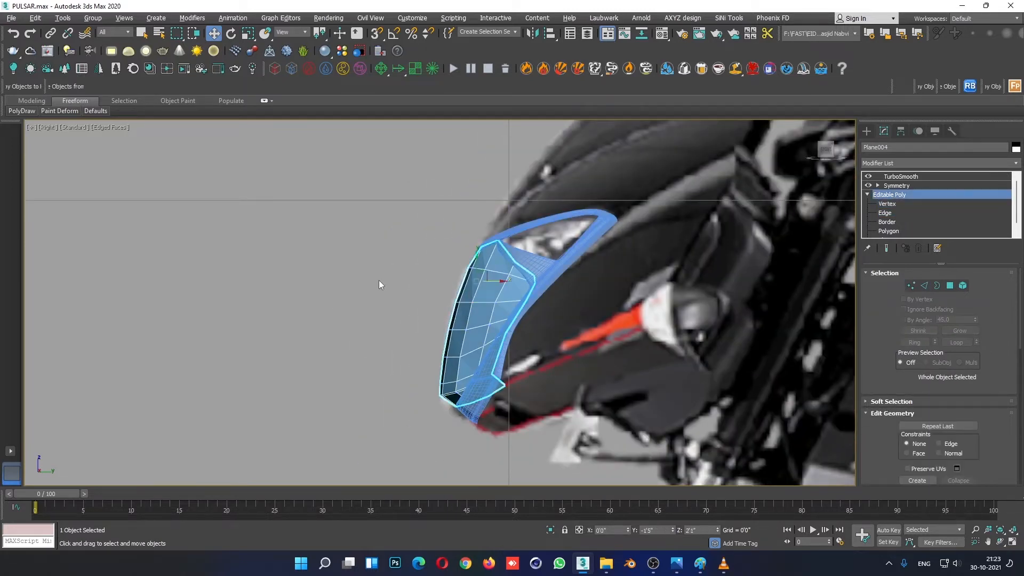
# Examine the smoothed glass from the front in perspective, checking how its upper edge meets the frame.
pyautogui.click(379, 280)
pyautogui.hotkey('alt', 'w')
pyautogui.hotkey('alt', 'w')
pyautogui.scroll(-2, 637, 408)
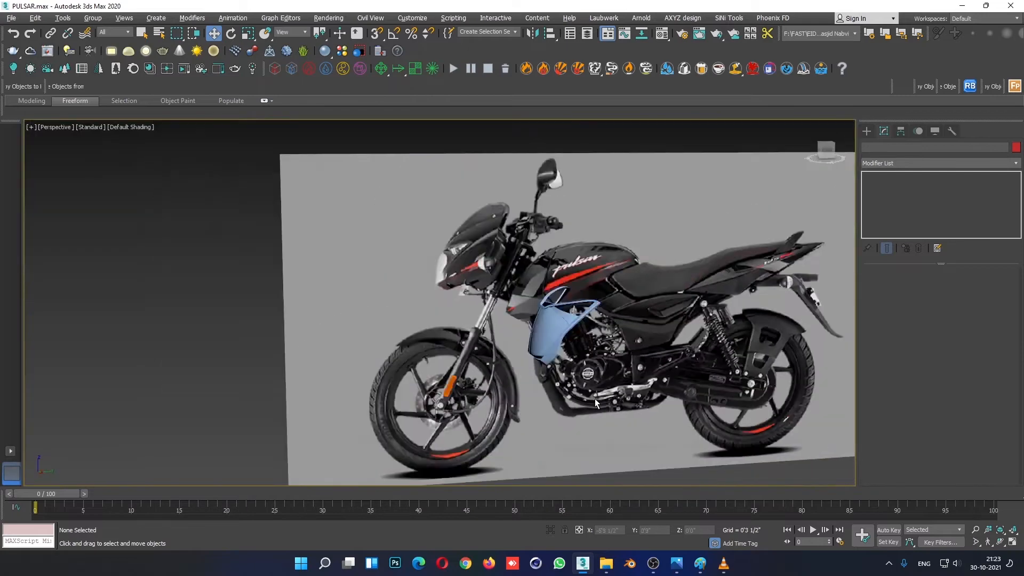
pyautogui.keyDown('alt'); pyautogui.moveTo(595, 398); pyautogui.dragTo(659, 394, button='middle'); pyautogui.keyUp('alt')
pyautogui.scroll(2, 552, 326)
pyautogui.keyDown('alt'); pyautogui.moveTo(515, 312); pyautogui.dragTo(322, 322, button='middle'); pyautogui.keyUp('alt')
pyautogui.scroll(4, 560, 296)
pyautogui.scroll(5, 427, 299)
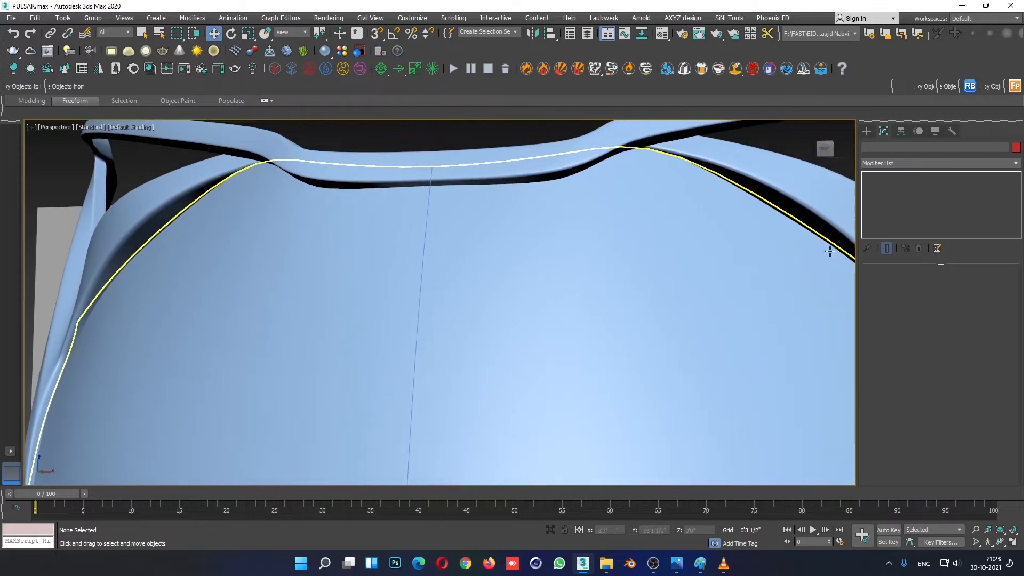
pyautogui.scroll(-5, 748, 245)
# Show edged faces and move the border vertex on the glass's upper outer curve slightly along Y toward the frame.
pyautogui.click(705, 317)
pyautogui.click(890, 205)
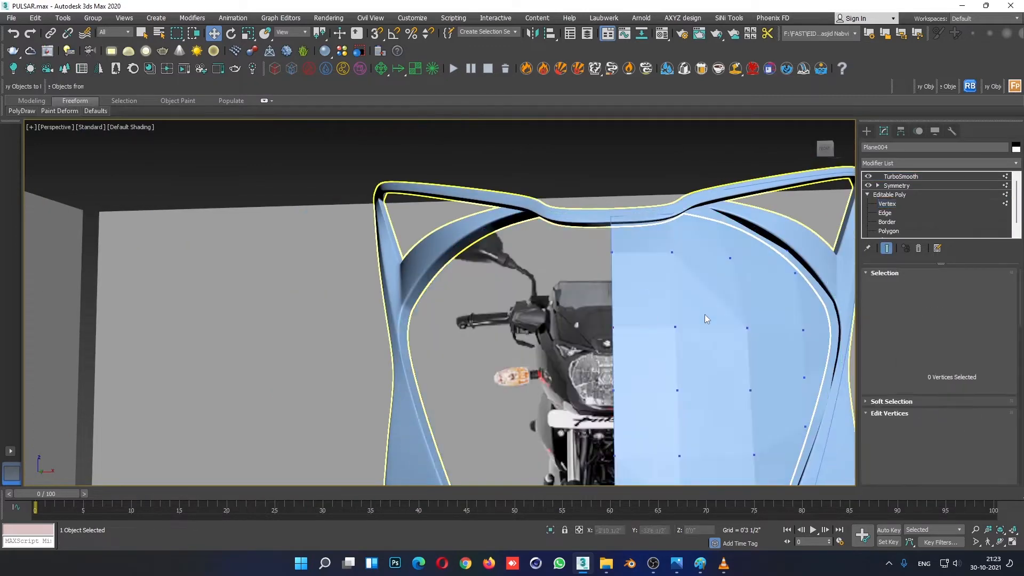
pyautogui.press('F4')
pyautogui.scroll(3, 776, 267)
pyautogui.click(790, 234)
pyautogui.keyDown('alt'); pyautogui.moveTo(787, 266); pyautogui.dragTo(752, 274, button='middle'); pyautogui.keyUp('alt')
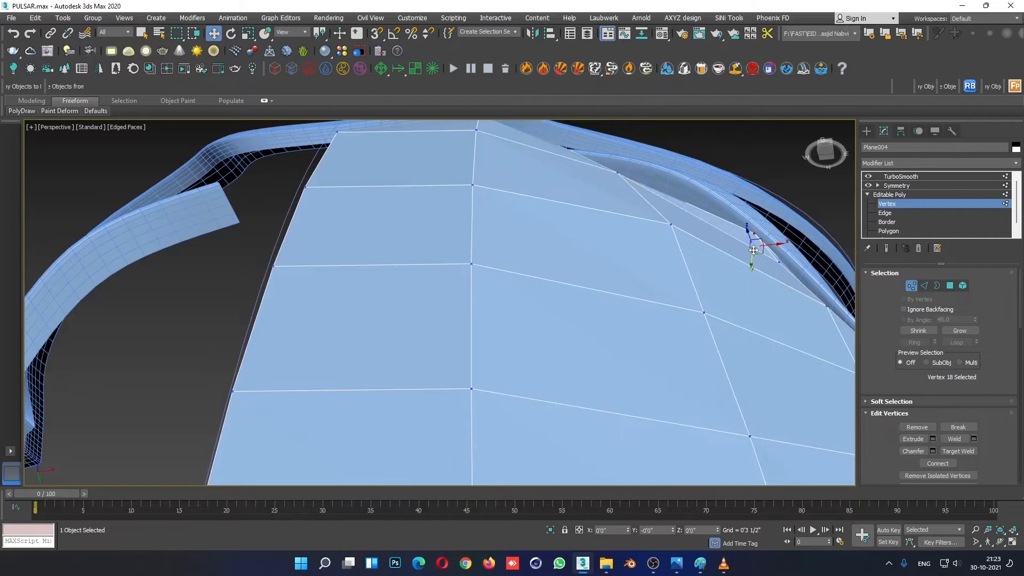
pyautogui.moveTo(753, 249); pyautogui.dragTo(753, 254)
pyautogui.keyDown('alt'); pyautogui.moveTo(744, 260); pyautogui.dragTo(719, 264, button='middle'); pyautogui.keyUp('alt')
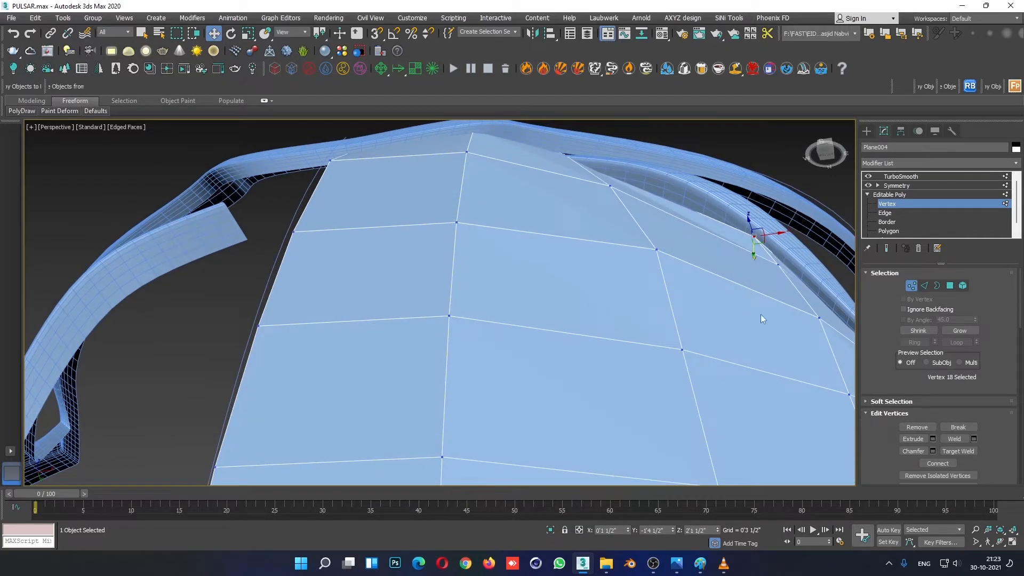
pyautogui.keyDown('alt'); pyautogui.moveTo(761, 315); pyautogui.dragTo(723, 327, button='middle'); pyautogui.keyUp('alt')
pyautogui.scroll(-4, 648, 223)
pyautogui.keyDown('alt'); pyautogui.moveTo(648, 223); pyautogui.dragTo(648, 289, button='middle'); pyautogui.keyUp('alt')
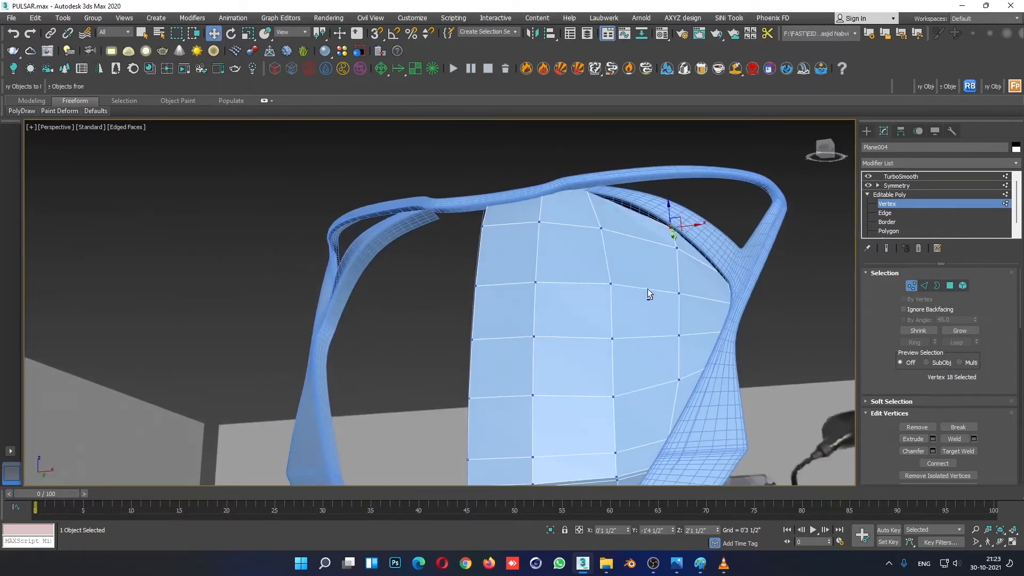
pyautogui.keyDown('alt'); pyautogui.moveTo(655, 356); pyautogui.dragTo(654, 312, button='middle'); pyautogui.keyUp('alt')
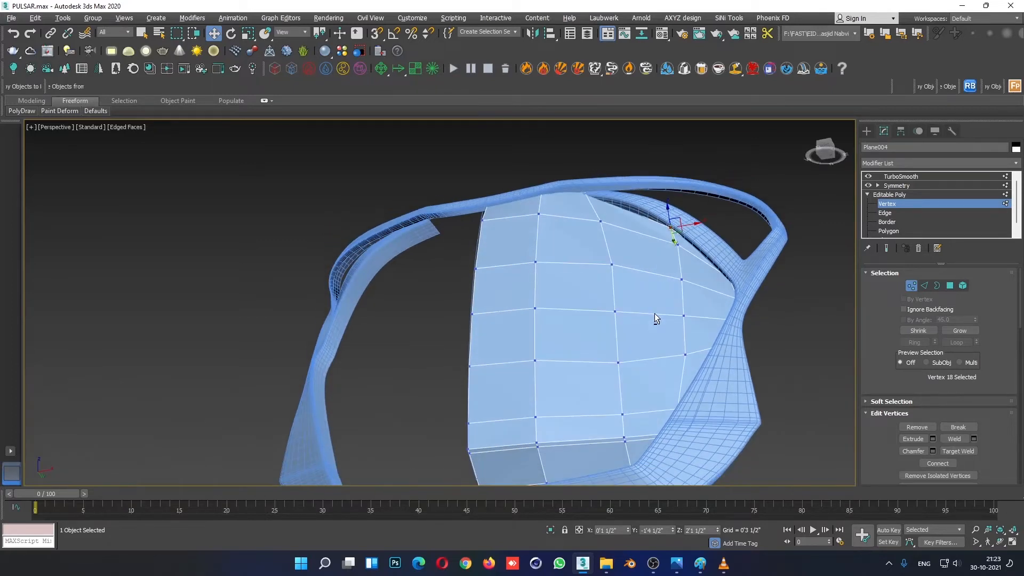
# Connect the edge ring between the glass's two outer vertex columns with one centred vertical edge loop.
pyautogui.click(885, 213)
pyautogui.click(914, 343)
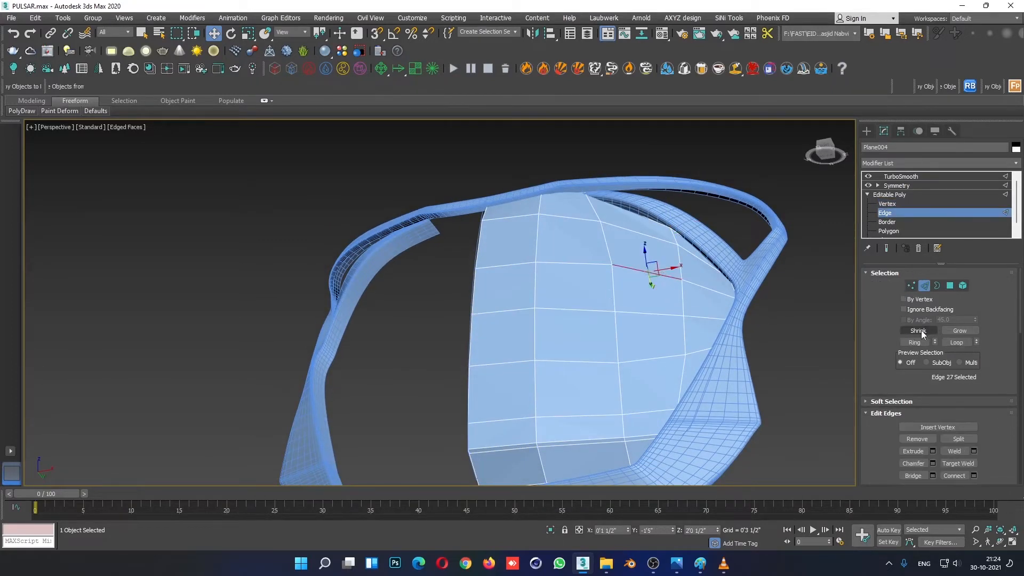
pyautogui.keyDown('alt'); pyautogui.moveTo(708, 280); pyautogui.dragTo(678, 260, button='middle'); pyautogui.keyUp('alt')
pyautogui.rightClick(675, 258)
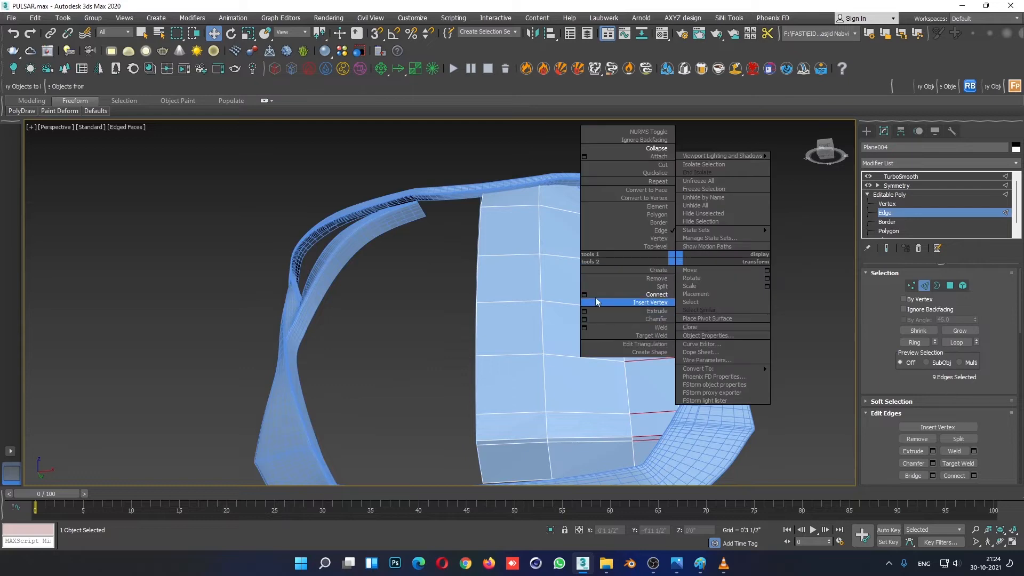
pyautogui.click(585, 296)
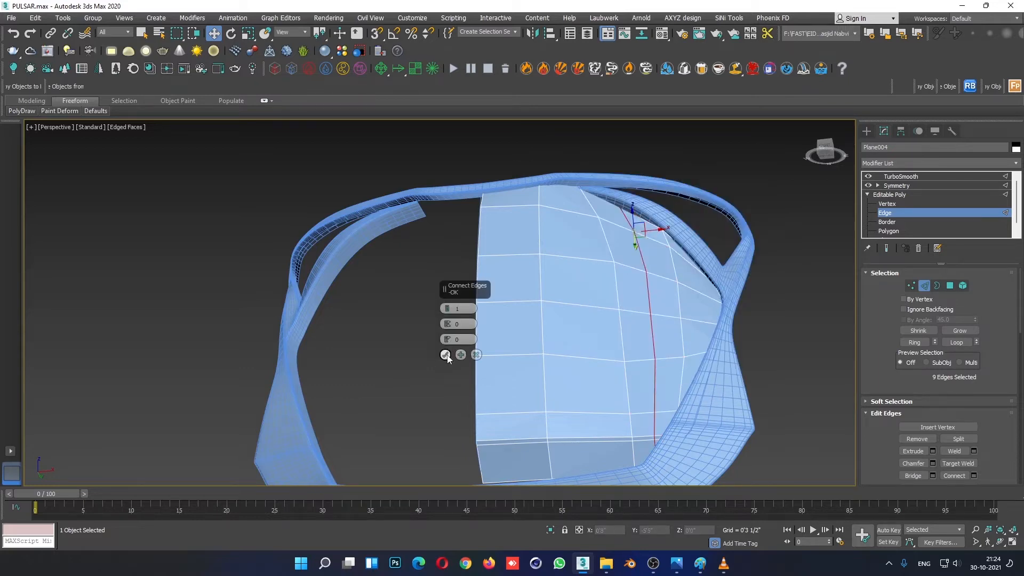
pyautogui.click(442, 368)
# Move the top two vertices of the new vertical loop outward to round the glass's upper outer curve.
pyautogui.click(896, 204)
pyautogui.scroll(4, 614, 203)
pyautogui.click(585, 236)
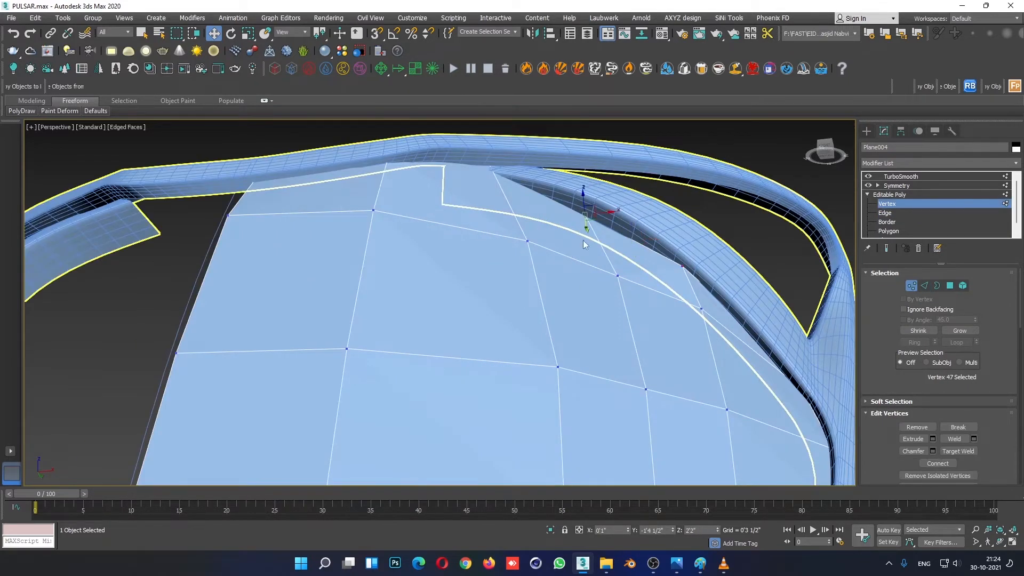
pyautogui.keyDown('alt'); pyautogui.moveTo(584, 240); pyautogui.dragTo(602, 220, button='middle'); pyautogui.keyUp('alt')
pyautogui.moveTo(584, 230); pyautogui.dragTo(603, 221)
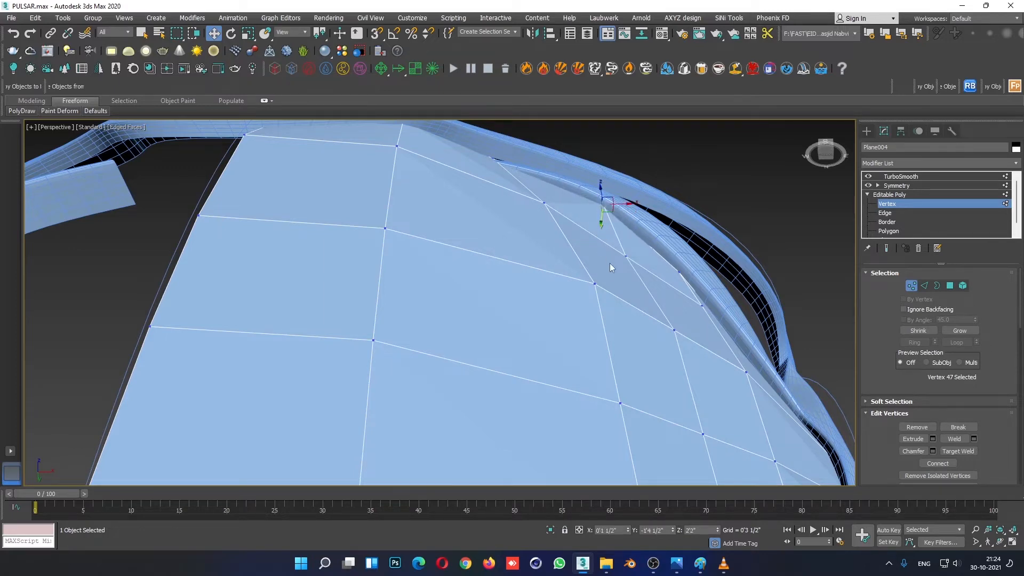
pyautogui.click(625, 257)
pyautogui.moveTo(623, 274); pyautogui.dragTo(628, 260)
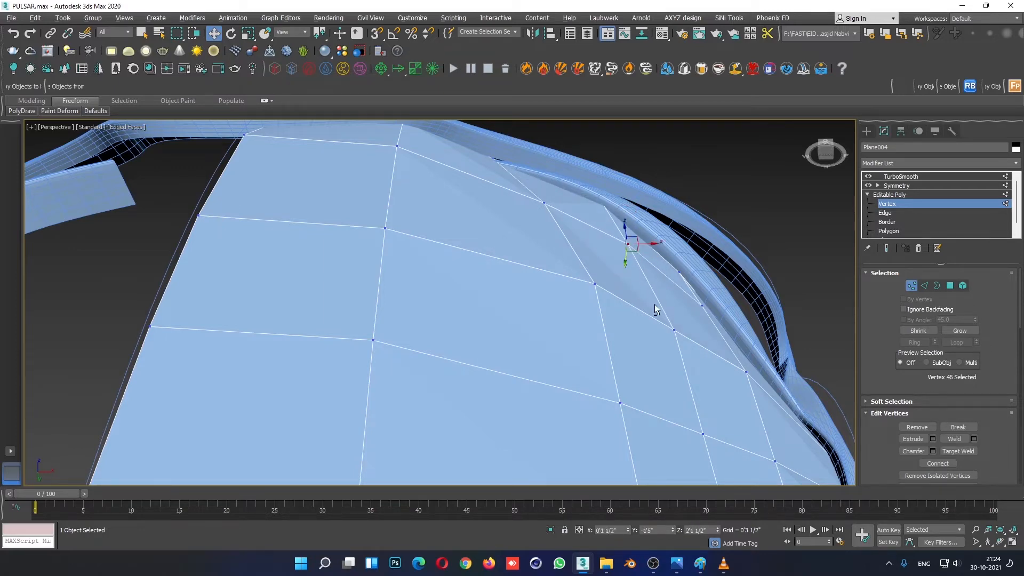
pyautogui.keyDown('alt'); pyautogui.moveTo(655, 305); pyautogui.dragTo(572, 369, button='middle'); pyautogui.keyUp('alt')
# Reposition vertices of the new vertical loop and its neighbouring columns in the front view to even the glass's mesh.
pyautogui.hotkey('alt', 'w')
pyautogui.middleClick(712, 181)
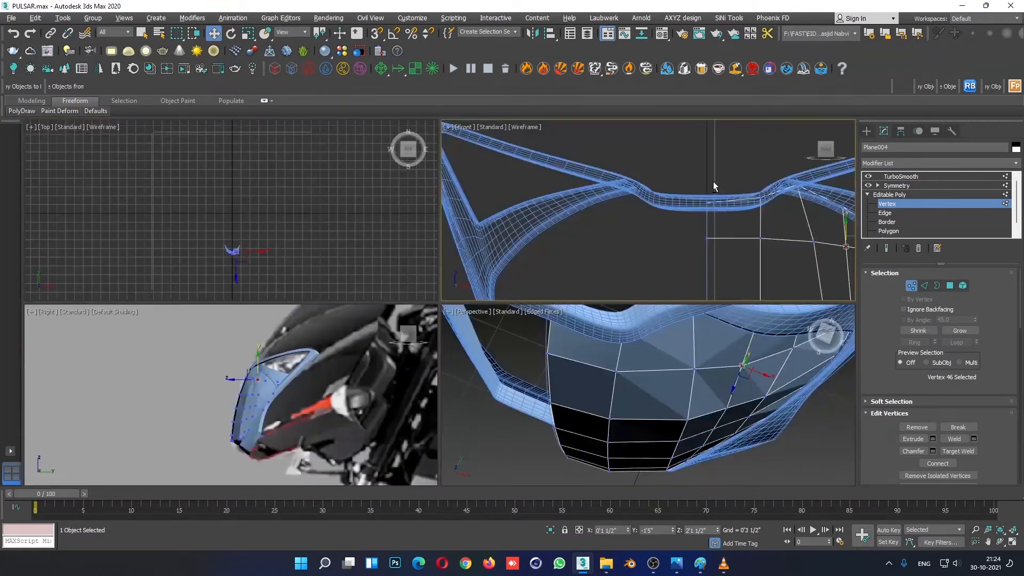
pyautogui.hotkey('alt', 'w')
pyautogui.scroll(-4, 713, 181)
pyautogui.moveTo(696, 382); pyautogui.dragTo(641, 293, button='middle')
pyautogui.click(641, 293)
pyautogui.moveTo(646, 229); pyautogui.dragTo(690, 241)
pyautogui.moveTo(656, 272); pyautogui.dragTo(712, 355)
pyautogui.click(739, 235)
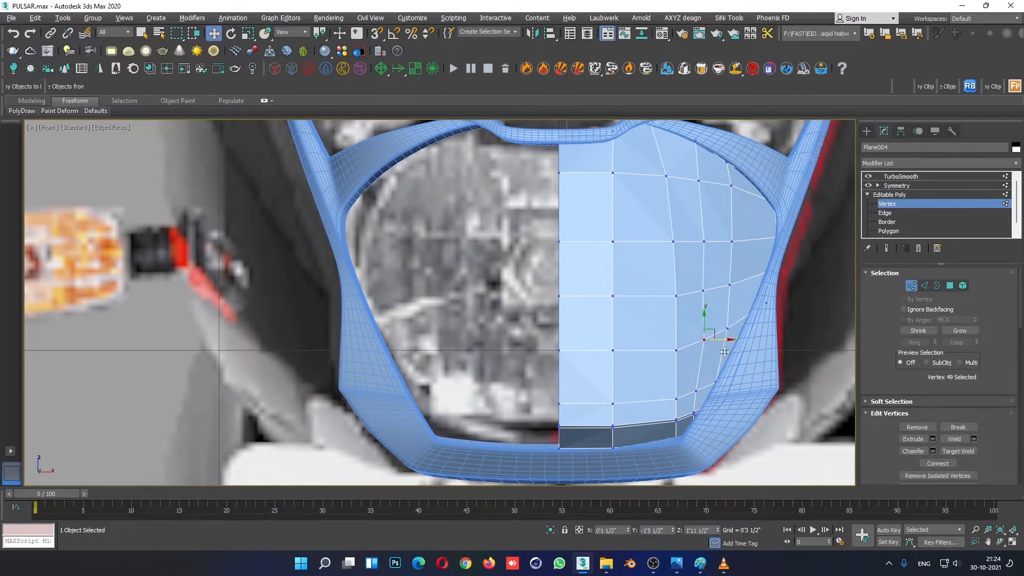
# Even out the spacing of the vertical loop's remaining lower, middle and upper vertices in the front view.
pyautogui.scroll(2, 696, 321)
pyautogui.moveTo(702, 395); pyautogui.dragTo(722, 383)
pyautogui.moveTo(716, 259); pyautogui.dragTo(700, 342, button='middle')
pyautogui.moveTo(673, 285); pyautogui.dragTo(686, 306)
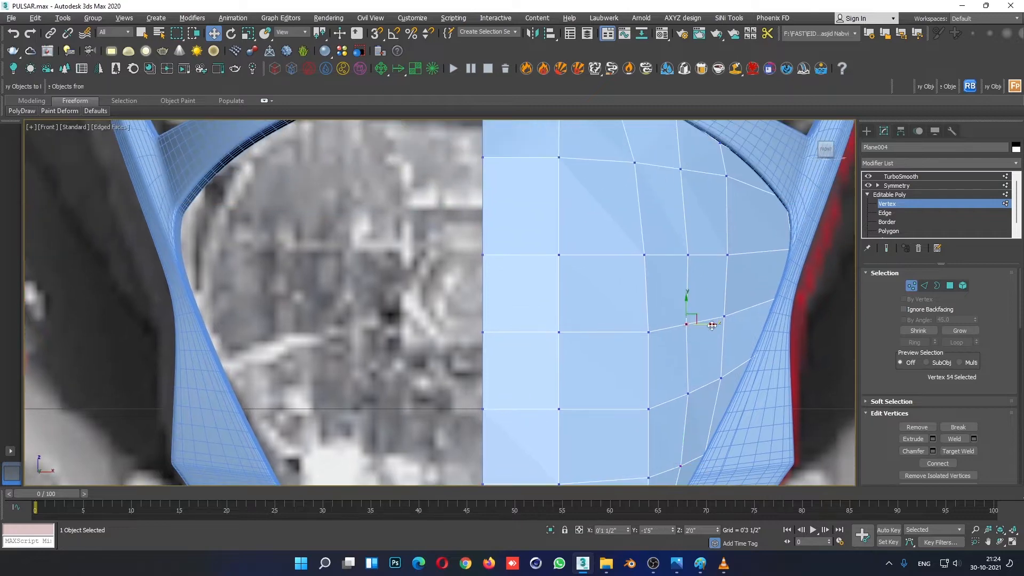
pyautogui.moveTo(690, 183); pyautogui.dragTo(664, 328, button='middle')
pyautogui.moveTo(677, 315); pyautogui.dragTo(680, 314)
pyautogui.click(685, 358)
# Shift the glass's top corner vertex outward and raise the neighbouring top-edge vertex to tuck them behind the frame.
pyautogui.click(586, 229)
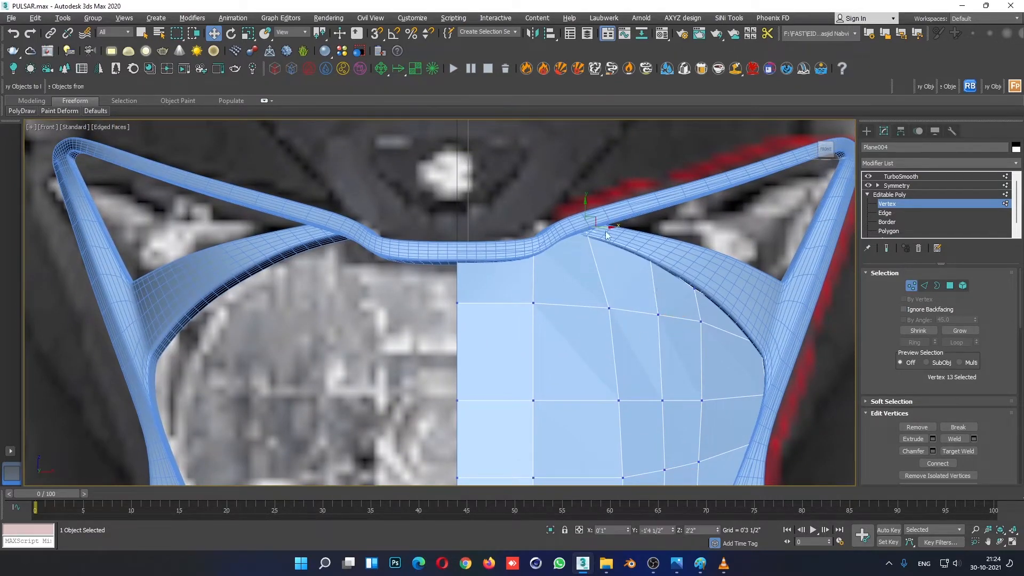
pyautogui.moveTo(607, 229); pyautogui.dragTo(608, 228)
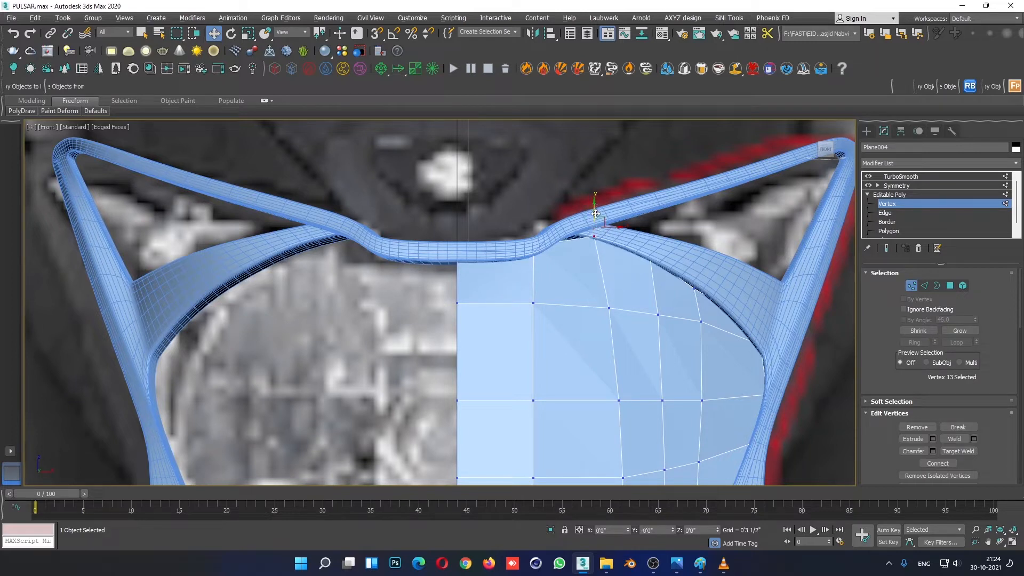
pyautogui.click(533, 245)
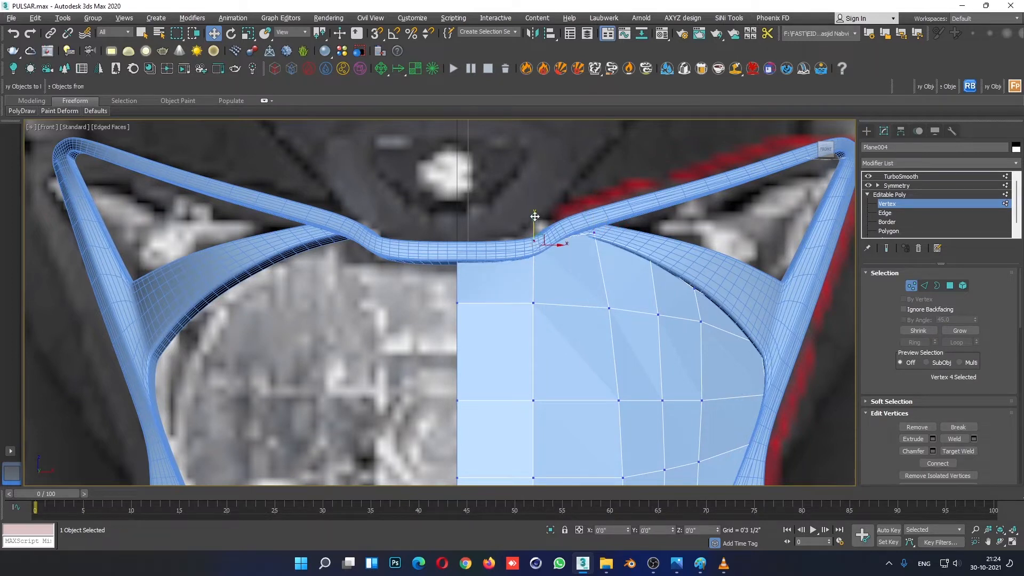
pyautogui.click(594, 232)
pyautogui.moveTo(606, 233)
pyautogui.mouseDown()
pyautogui.moveTo(587, 214)
pyautogui.moveTo(612, 231)
pyautogui.mouseUp()
# Adjust the glass's top corner vertex along Y in the perspective view to meet the frame's underside.
pyautogui.hotkey('alt', 'w')
pyautogui.middleClick(777, 421)
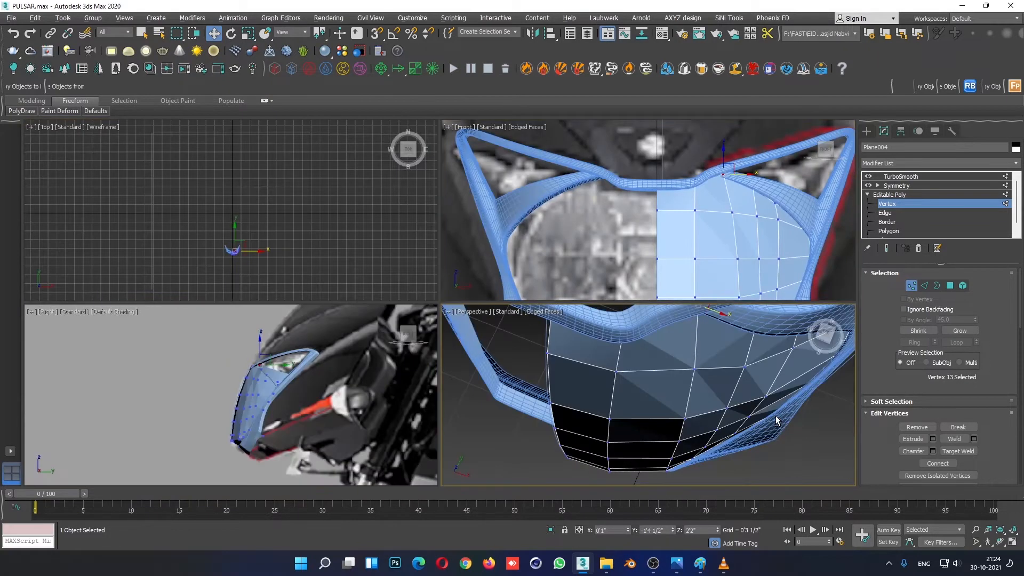
pyautogui.hotkey('alt', 'w')
pyautogui.keyDown('alt'); pyautogui.moveTo(620, 412); pyautogui.dragTo(570, 280, button='middle'); pyautogui.keyUp('alt')
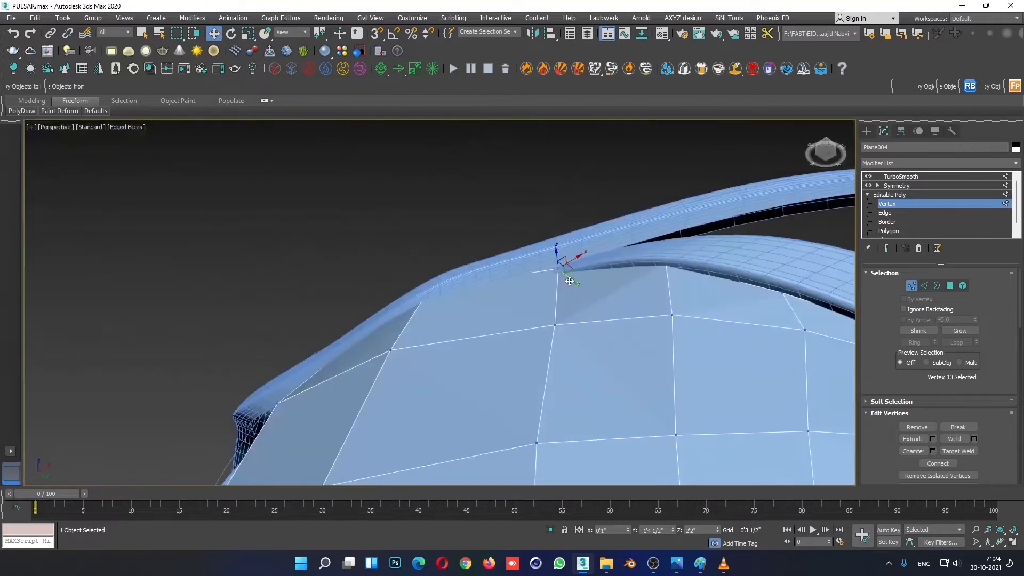
pyautogui.moveTo(571, 281); pyautogui.dragTo(575, 283)
pyautogui.keyDown('alt'); pyautogui.moveTo(509, 294); pyautogui.dragTo(489, 237, button='middle'); pyautogui.keyUp('alt')
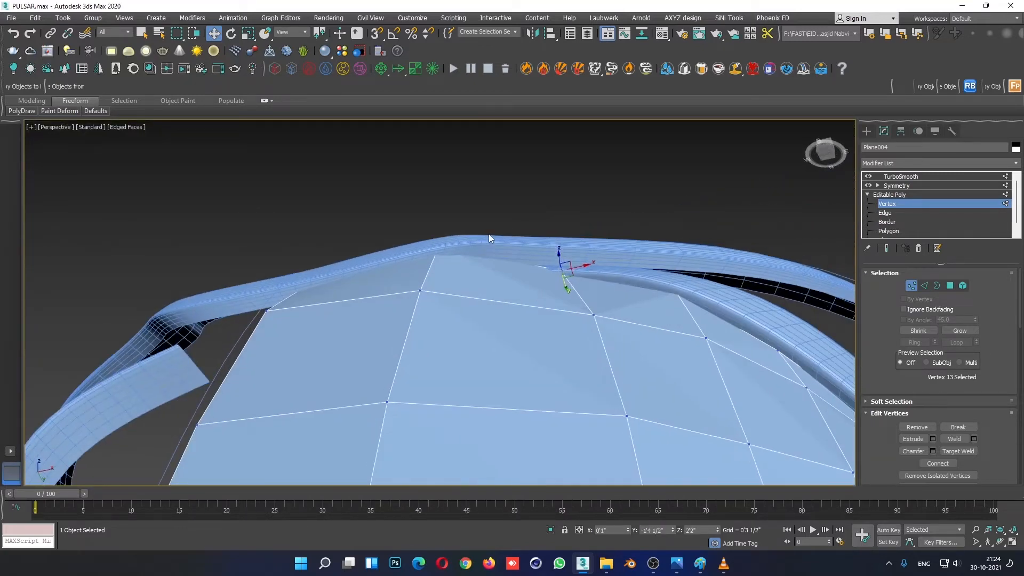
# Refine the glass's top-edge vertices against the frame, raising the top corner vertex and the next border vertex outward.
pyautogui.click(437, 252)
pyautogui.keyDown('alt'); pyautogui.moveTo(445, 271); pyautogui.dragTo(543, 279, button='middle'); pyautogui.keyUp('alt')
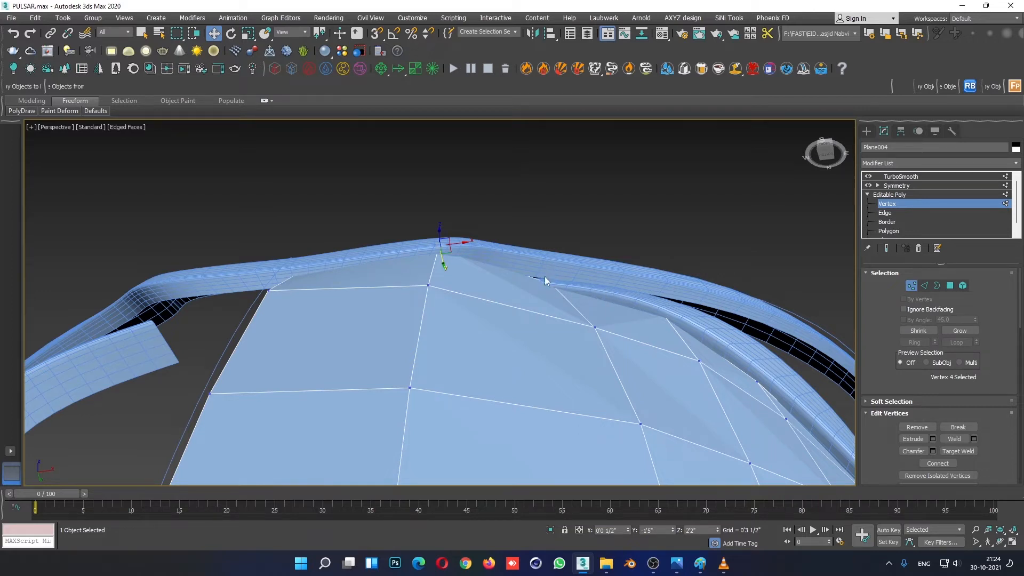
pyautogui.keyDown('alt'); pyautogui.moveTo(545, 276); pyautogui.dragTo(548, 295, button='middle'); pyautogui.keyUp('alt')
pyautogui.moveTo(566, 280); pyautogui.dragTo(566, 280)
pyautogui.keyDown('alt'); pyautogui.moveTo(566, 280); pyautogui.dragTo(573, 289, button='middle'); pyautogui.keyUp('alt')
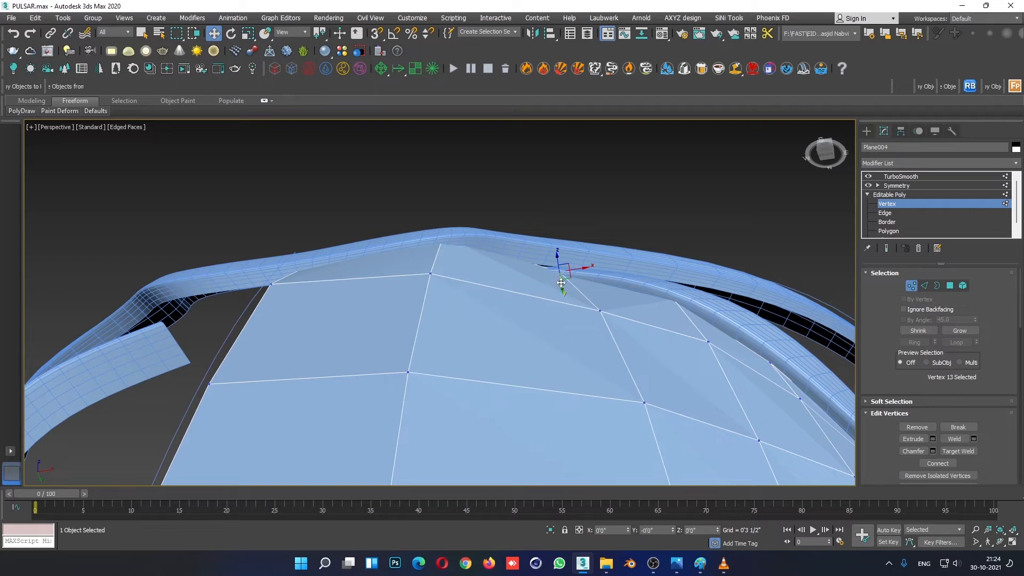
pyautogui.moveTo(561, 283); pyautogui.dragTo(583, 255)
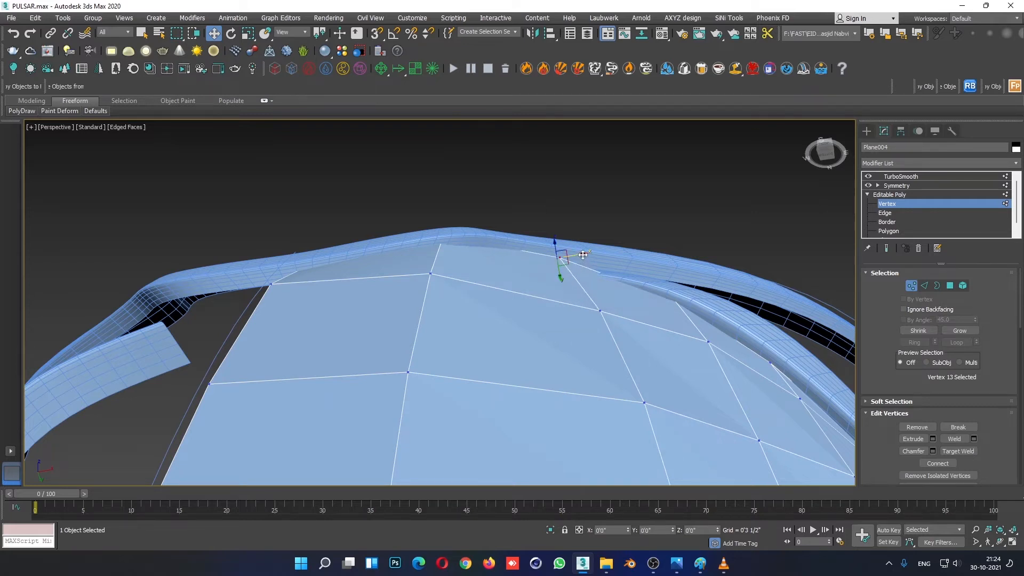
pyautogui.moveTo(674, 312); pyautogui.dragTo(674, 304)
pyautogui.click(909, 195)
# Select the six vertices at the upper end of the frame's inner arch and move them up and back into the top bar.
pyautogui.click(714, 267)
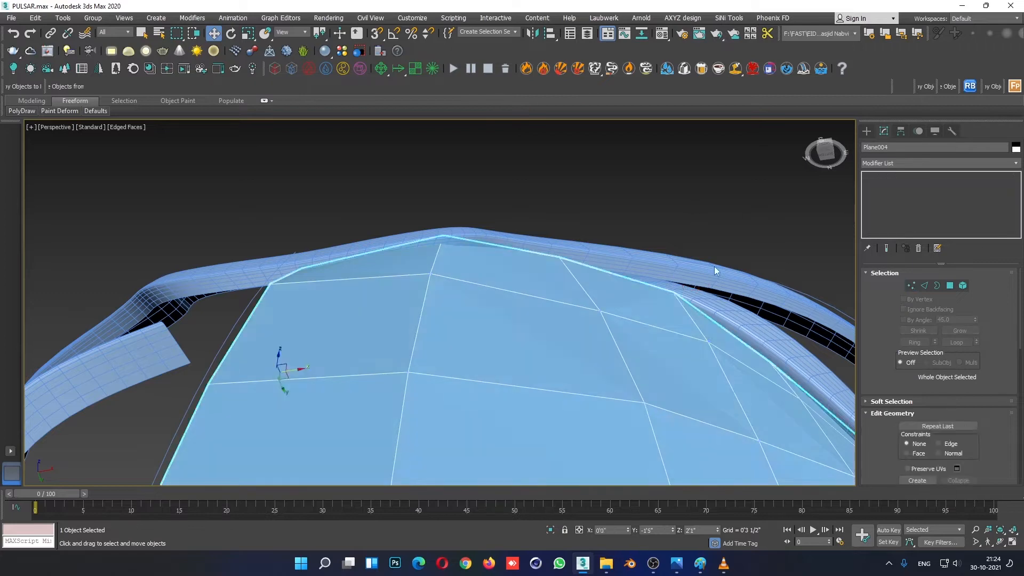
pyautogui.click(888, 203)
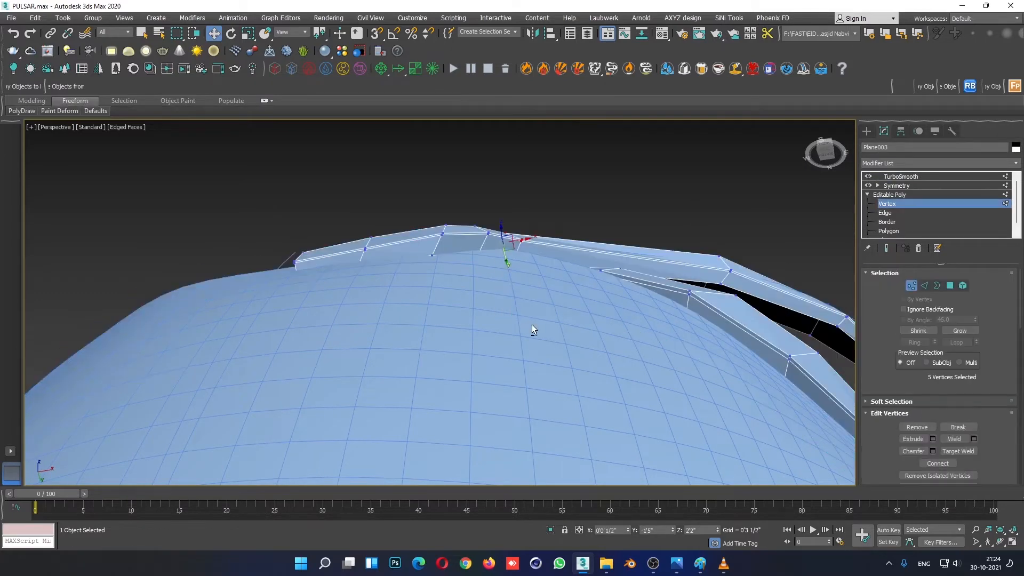
pyautogui.press('F3')
pyautogui.moveTo(503, 297); pyautogui.dragTo(601, 267, button='middle')
pyautogui.keyDown('ctrl'); pyautogui.click(571, 269); pyautogui.keyUp('ctrl')
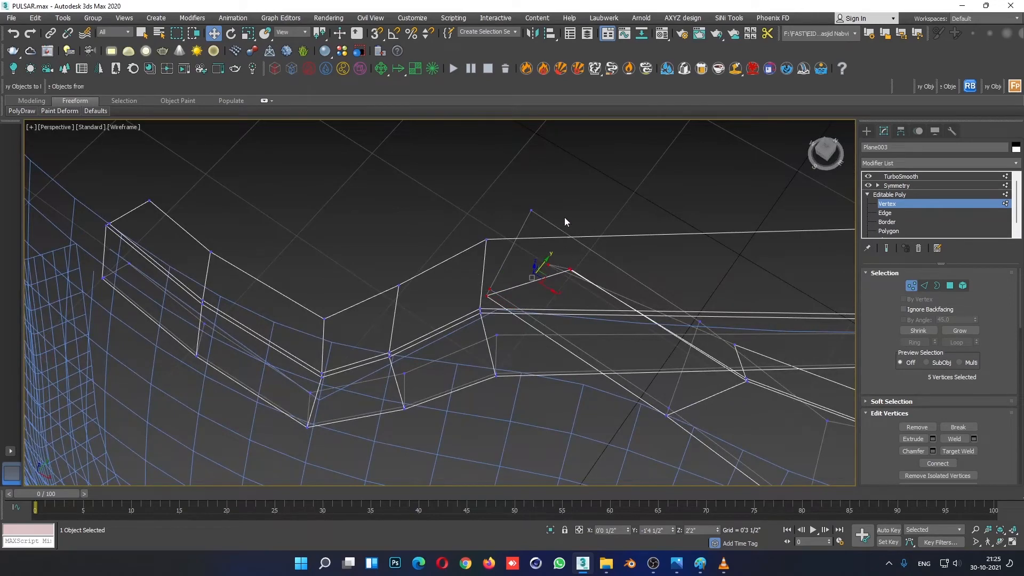
pyautogui.keyDown('ctrl'); pyautogui.moveTo(520, 216); pyautogui.dragTo(524, 224); pyautogui.keyUp('ctrl')
pyautogui.press('F3')
pyautogui.moveTo(530, 291)
pyautogui.keyDown('alt'); pyautogui.mouseDown(button='middle')
pyautogui.moveTo(537, 321)
pyautogui.moveTo(519, 212)
pyautogui.moveTo(551, 259)
pyautogui.mouseUp(button='middle'); pyautogui.keyUp('alt')
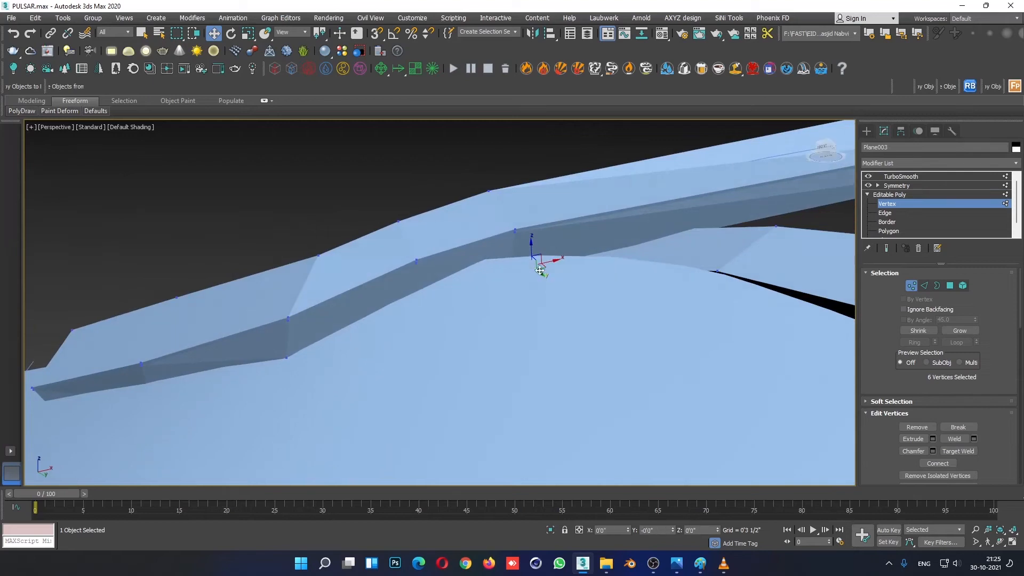
pyautogui.moveTo(540, 269); pyautogui.dragTo(529, 240)
pyautogui.moveTo(532, 244); pyautogui.dragTo(505, 223)
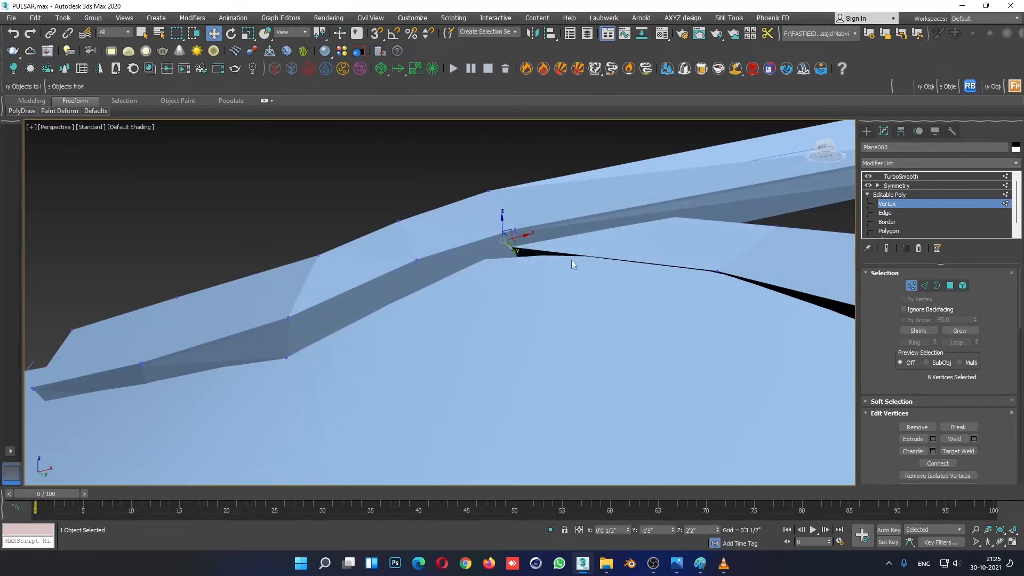
# Adjust the next row of five vertices along the frame's inner arch to follow the glass, and end vertex editing.
pyautogui.scroll(-2, 571, 260)
pyautogui.moveTo(571, 260)
pyautogui.keyDown('alt'); pyautogui.mouseDown(button='middle')
pyautogui.moveTo(677, 325)
pyautogui.moveTo(630, 345)
pyautogui.mouseUp(button='middle'); pyautogui.keyUp('alt')
pyautogui.press('F4')
pyautogui.scroll(3, 670, 323)
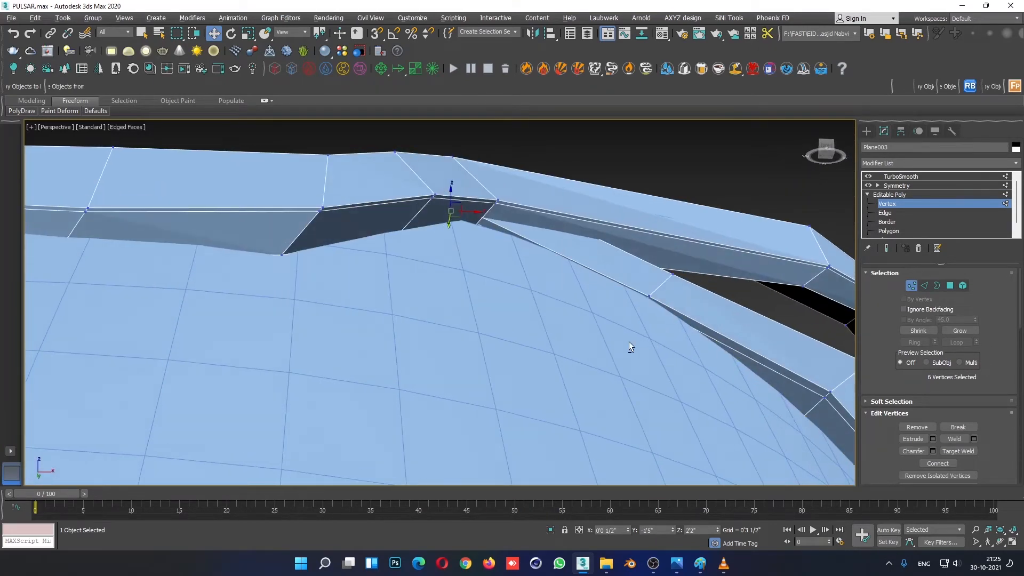
pyautogui.moveTo(630, 325); pyautogui.dragTo(660, 282)
pyautogui.keyDown('alt'); pyautogui.moveTo(660, 282); pyautogui.dragTo(709, 252, button='middle'); pyautogui.keyUp('alt')
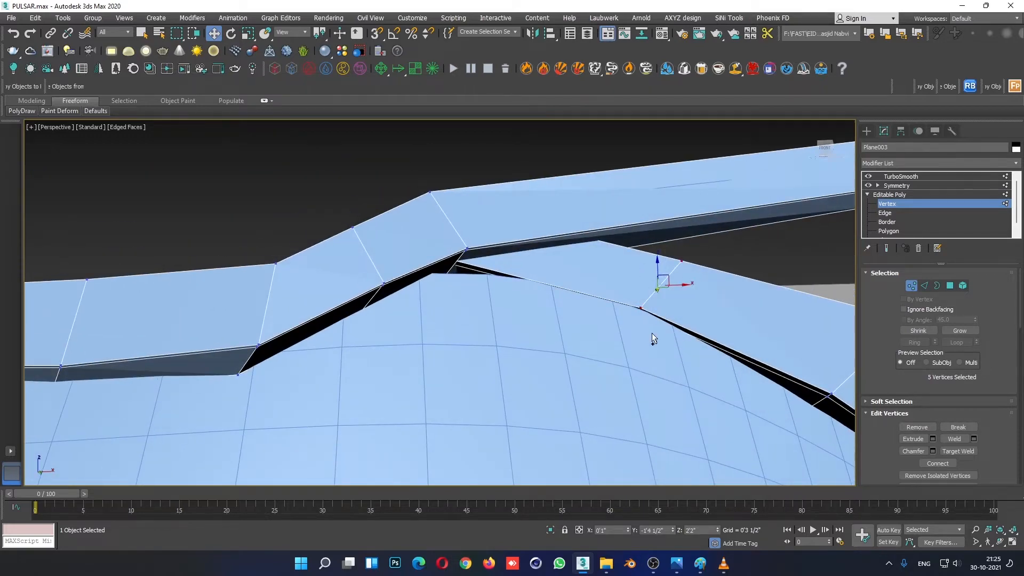
pyautogui.keyDown('alt'); pyautogui.moveTo(651, 334); pyautogui.dragTo(665, 356, button='middle'); pyautogui.keyUp('alt')
pyautogui.click(901, 201)
pyautogui.scroll(-4, 553, 195)
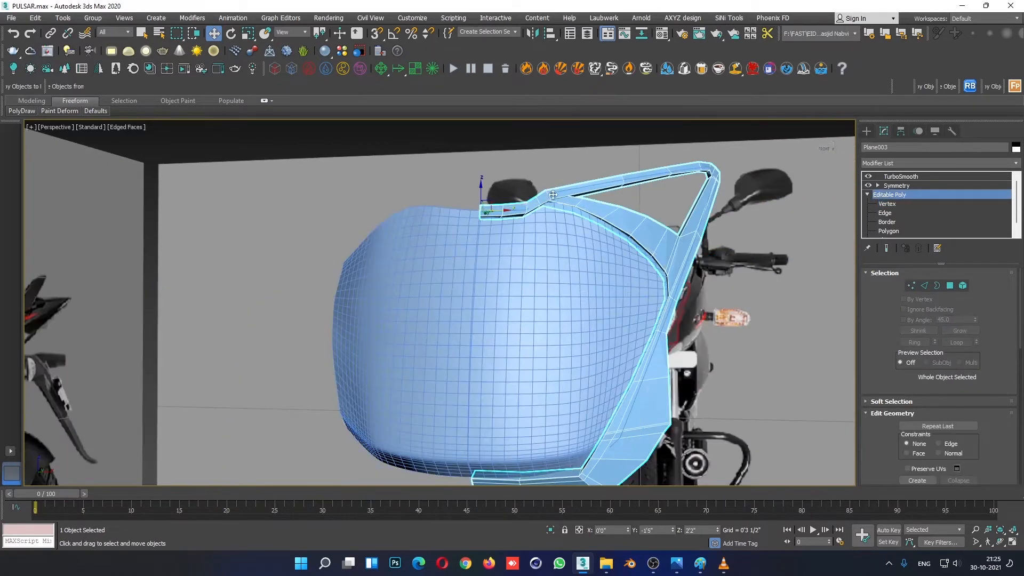
# Examine the smoothed frame and glass in plain shading, checking how their edges meet from the front and side.
pyautogui.click(548, 164)
pyautogui.scroll(-2, 694, 367)
pyautogui.press('F4')
pyautogui.scroll(-4, 675, 361)
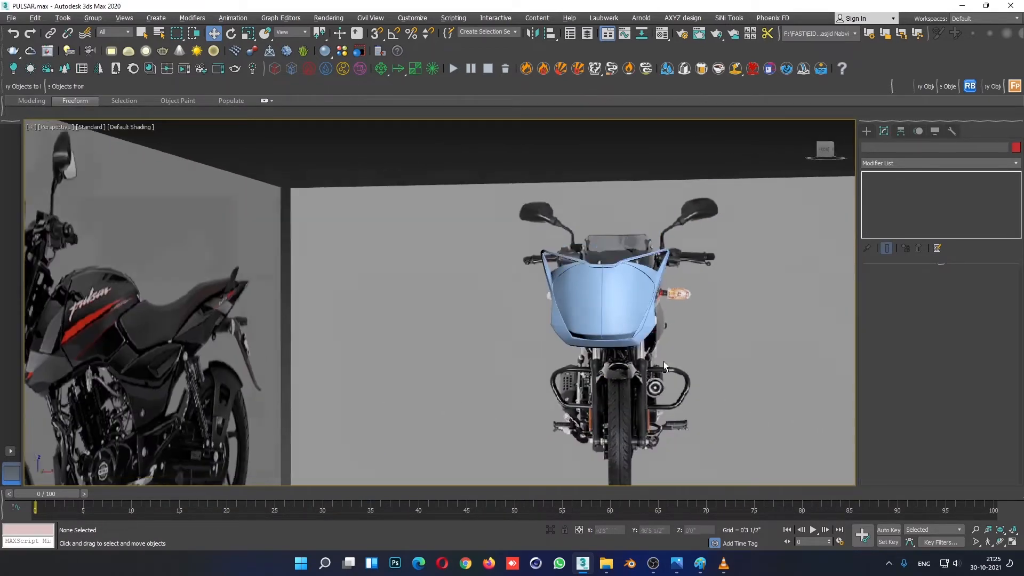
pyautogui.keyDown('alt'); pyautogui.moveTo(664, 360); pyautogui.dragTo(635, 368, button='middle'); pyautogui.keyUp('alt')
pyautogui.scroll(5, 640, 321)
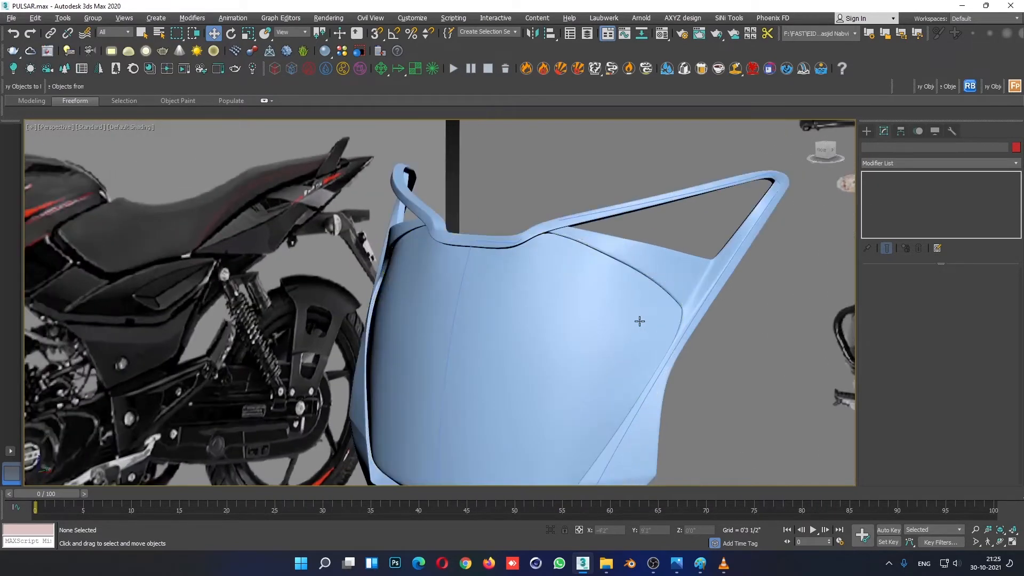
pyautogui.keyDown('alt'); pyautogui.moveTo(640, 321); pyautogui.dragTo(636, 321, button='middle'); pyautogui.keyUp('alt')
pyautogui.scroll(3, 643, 337)
# In the right view, adjust the frame's vertices at the outer bend beside the glass.
pyautogui.click(663, 265)
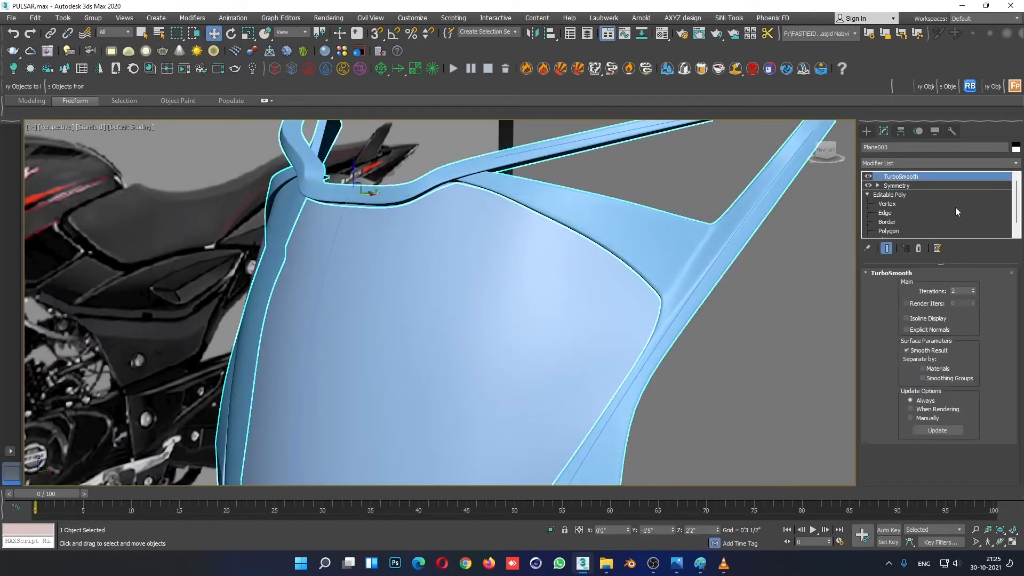
pyautogui.click(892, 206)
pyautogui.press('F4')
pyautogui.scroll(2, 648, 342)
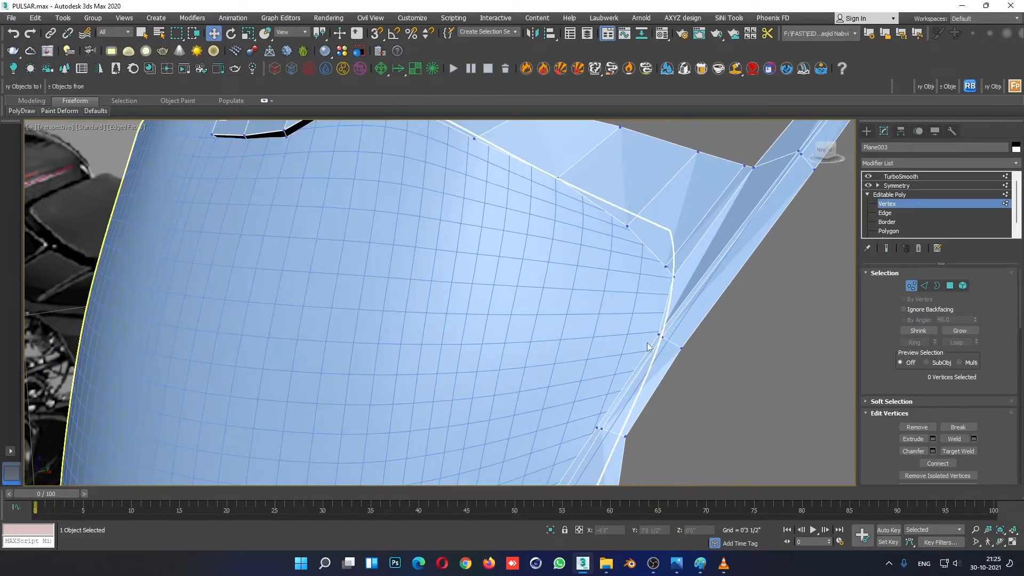
pyautogui.hotkey('alt', 'w')
pyautogui.middleClick(378, 429)
pyautogui.hotkey('alt', 'w')
pyautogui.scroll(5, 550, 288)
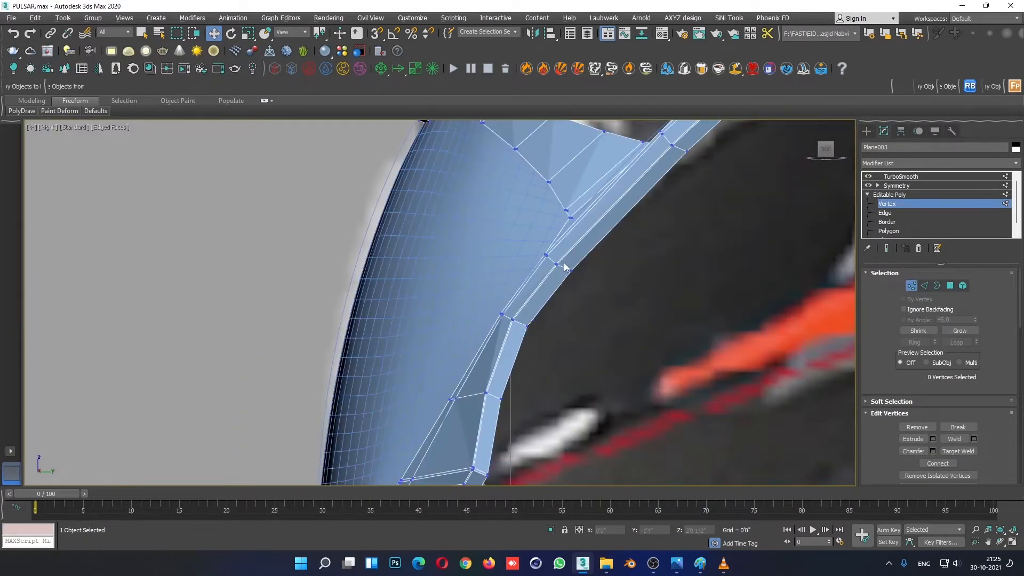
pyautogui.scroll(4, 565, 267)
pyautogui.moveTo(533, 243); pyautogui.dragTo(572, 282)
pyautogui.click(632, 360)
pyautogui.scroll(-4, 581, 357)
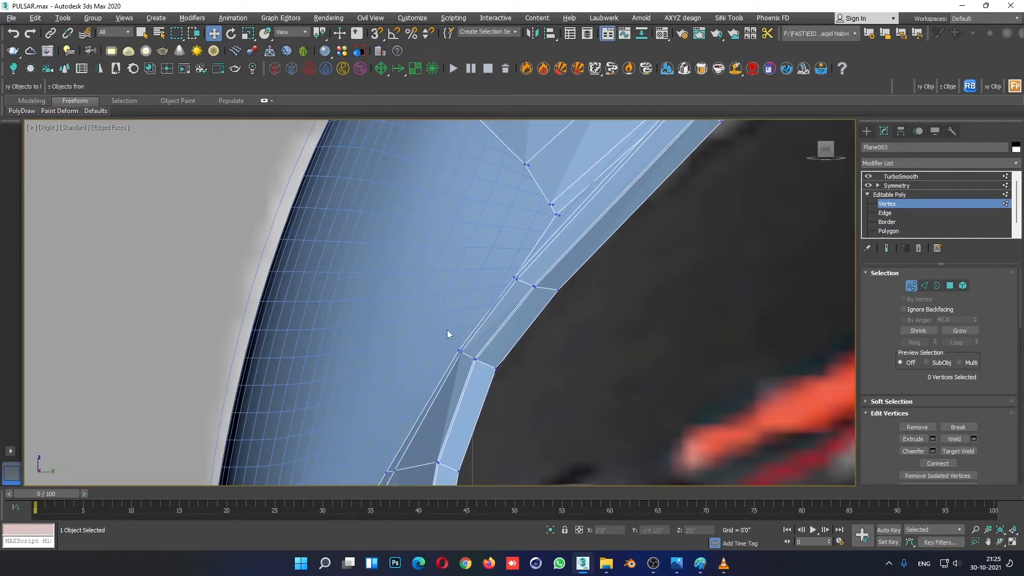
# Select the three vertices just below the frame's side bend, adjust them against the glass, and end vertex editing.
pyautogui.moveTo(447, 329); pyautogui.dragTo(468, 357)
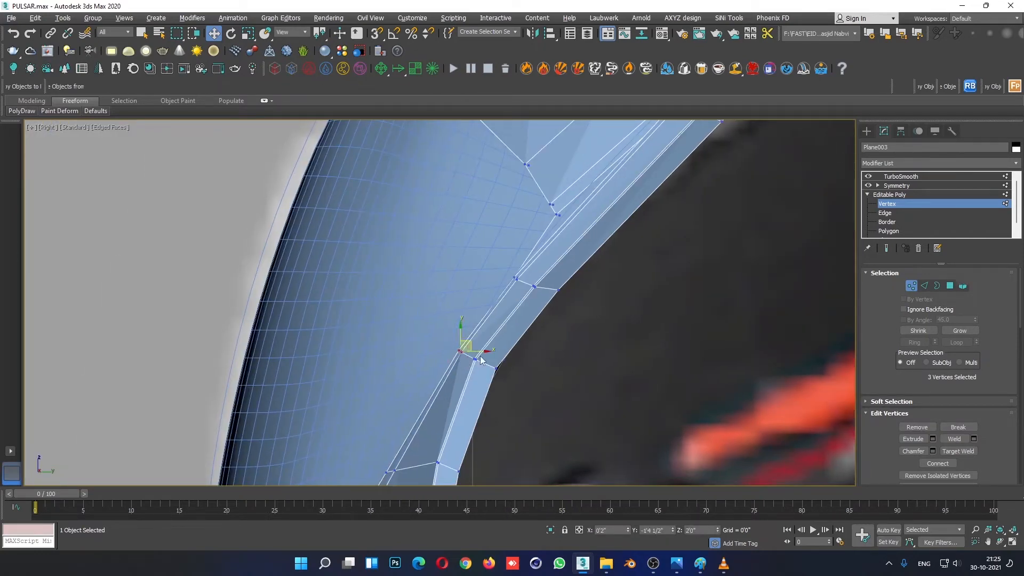
pyautogui.click(913, 196)
pyautogui.click(658, 388)
# Examine the shaded headlight assembly in perspective and compare its outline with the Pulsar headlight reference photo.
pyautogui.hotkey('alt', 'w')
pyautogui.scroll(-4, 702, 432)
pyautogui.hotkey('alt', 'w')
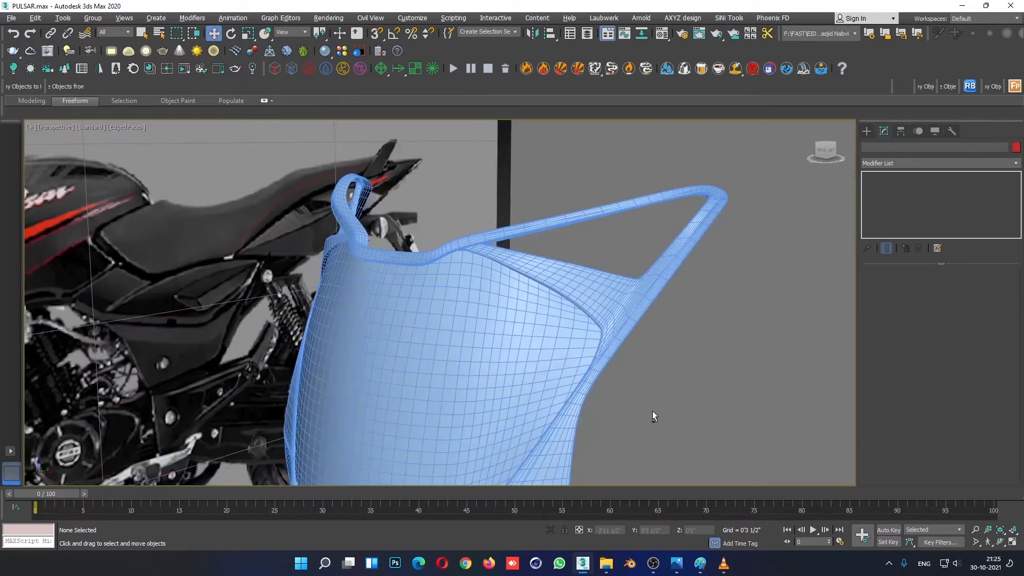
pyautogui.keyDown('alt'); pyautogui.moveTo(652, 411); pyautogui.dragTo(684, 406, button='middle'); pyautogui.keyUp('alt')
pyautogui.press('F4')
pyautogui.scroll(-4, 593, 398)
pyautogui.moveTo(593, 398)
pyautogui.keyDown('alt'); pyautogui.mouseDown(button='middle')
pyautogui.moveTo(641, 382)
pyautogui.moveTo(600, 390)
pyautogui.moveTo(626, 386)
pyautogui.mouseUp(button='middle'); pyautogui.keyUp('alt')
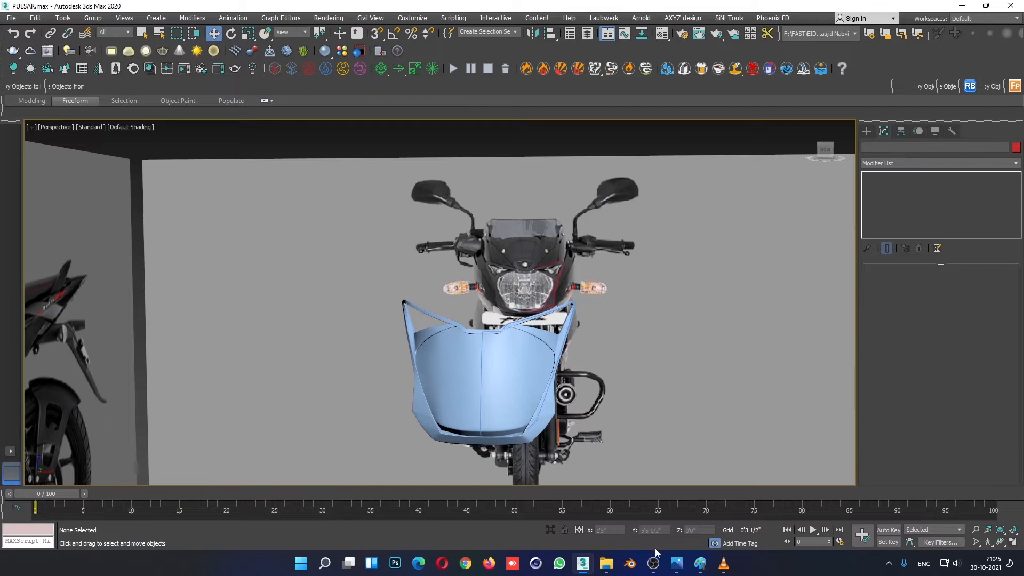
pyautogui.moveTo(676, 562)
pyautogui.click(683, 479)
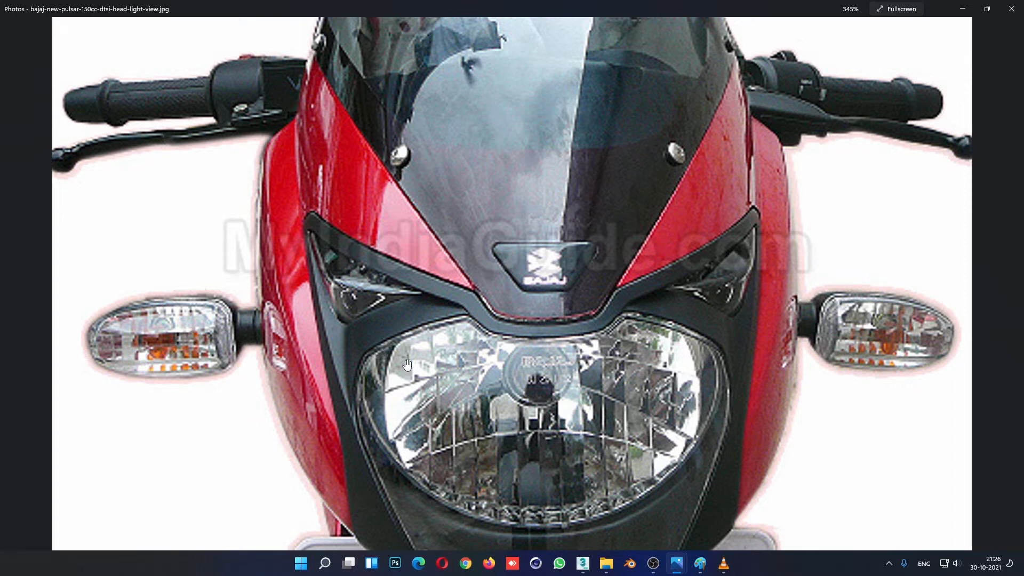
pyautogui.click(965, 7)
# In the front view, adjust the frame's inner-arch vertices just above the glass's upper corner.
pyautogui.moveTo(529, 382)
pyautogui.keyDown('alt'); pyautogui.mouseDown(button='middle')
pyautogui.moveTo(546, 377)
pyautogui.moveTo(523, 366)
pyautogui.mouseUp(button='middle'); pyautogui.keyUp('alt')
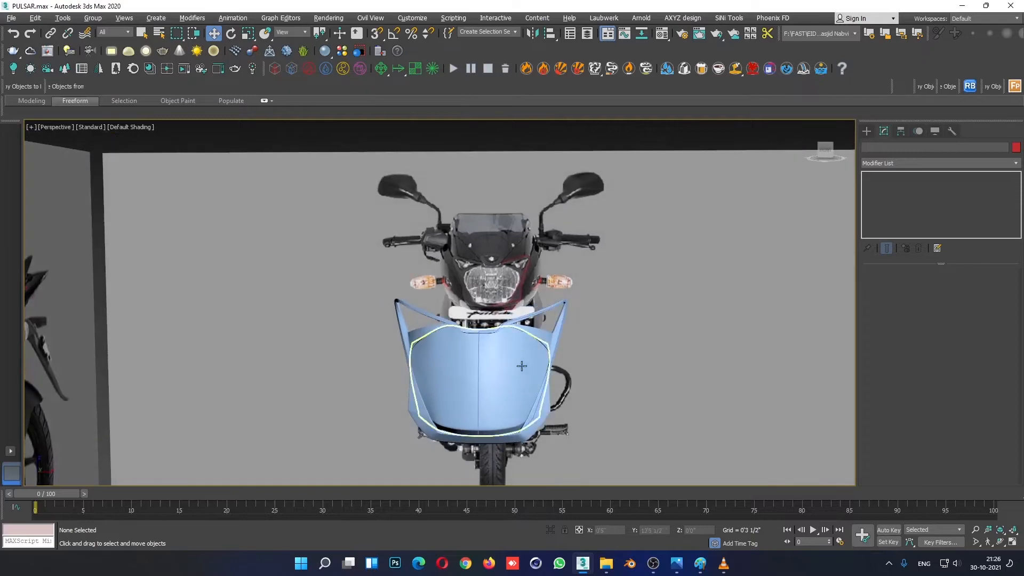
pyautogui.scroll(4, 522, 366)
pyautogui.click(590, 270)
pyautogui.click(886, 204)
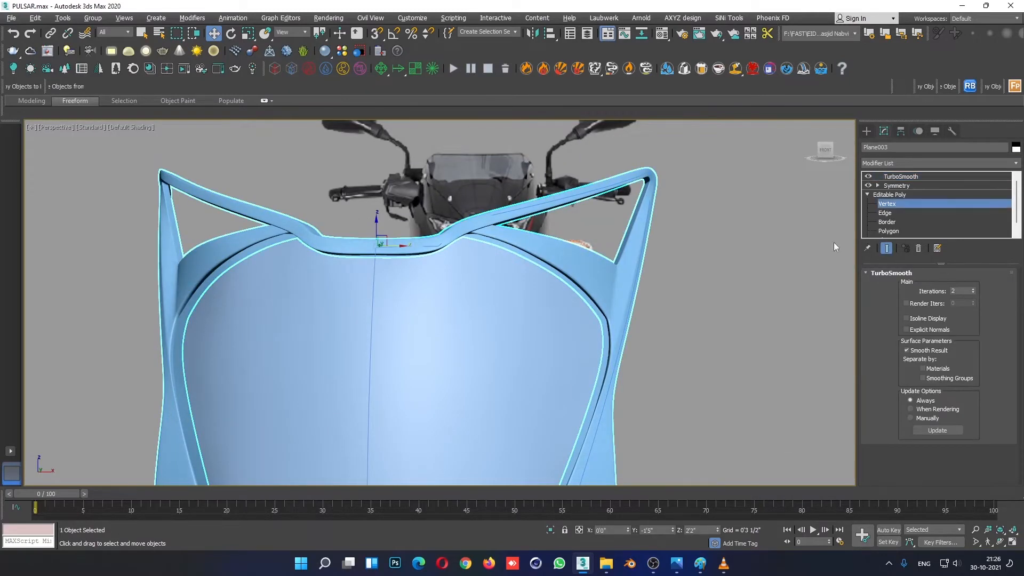
pyautogui.hotkey('alt', 'w')
pyautogui.click(713, 235)
pyautogui.hotkey('alt', 'w')
pyautogui.scroll(6, 629, 245)
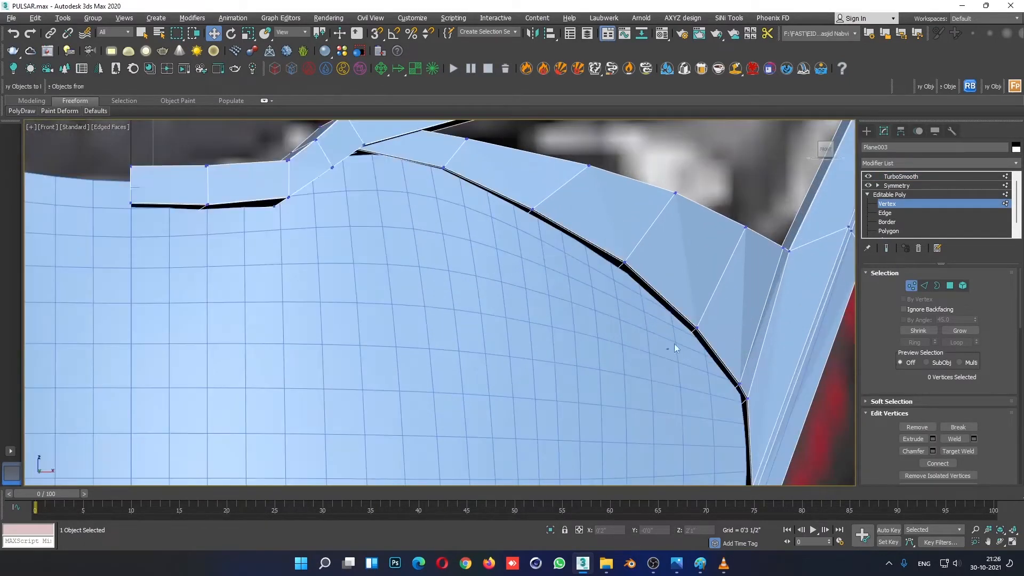
pyautogui.moveTo(674, 344); pyautogui.dragTo(705, 307)
pyautogui.click(658, 393)
# Raise the two vertices at the corner of the frame's inner arch so they follow the glass outline.
pyautogui.moveTo(721, 433); pyautogui.dragTo(682, 324, button='middle')
pyautogui.moveTo(713, 291); pyautogui.dragTo(723, 320)
pyautogui.moveTo(725, 271); pyautogui.dragTo(662, 304)
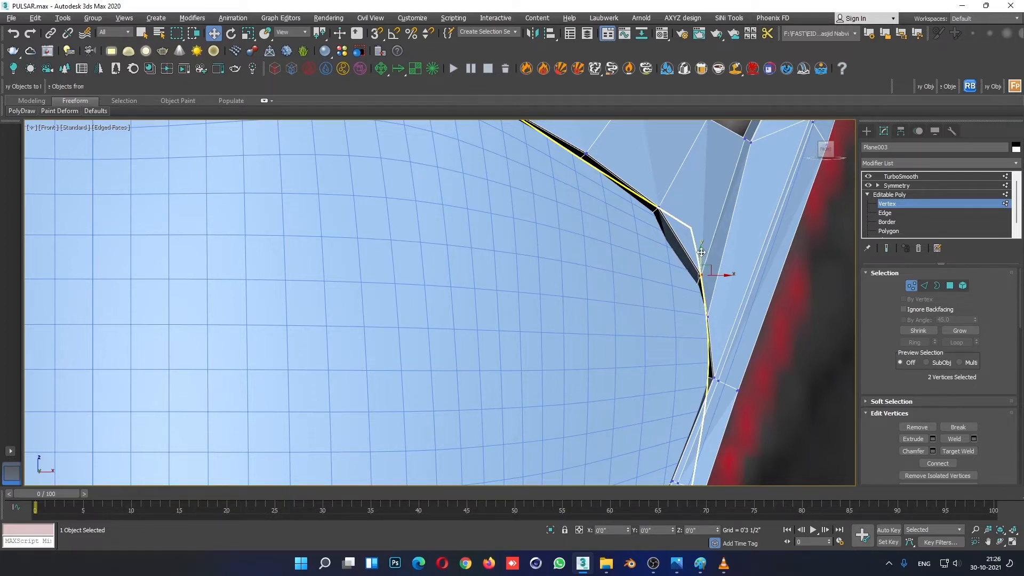
pyautogui.moveTo(701, 251)
pyautogui.mouseDown()
pyautogui.moveTo(701, 235)
pyautogui.moveTo(719, 259)
pyautogui.mouseUp()
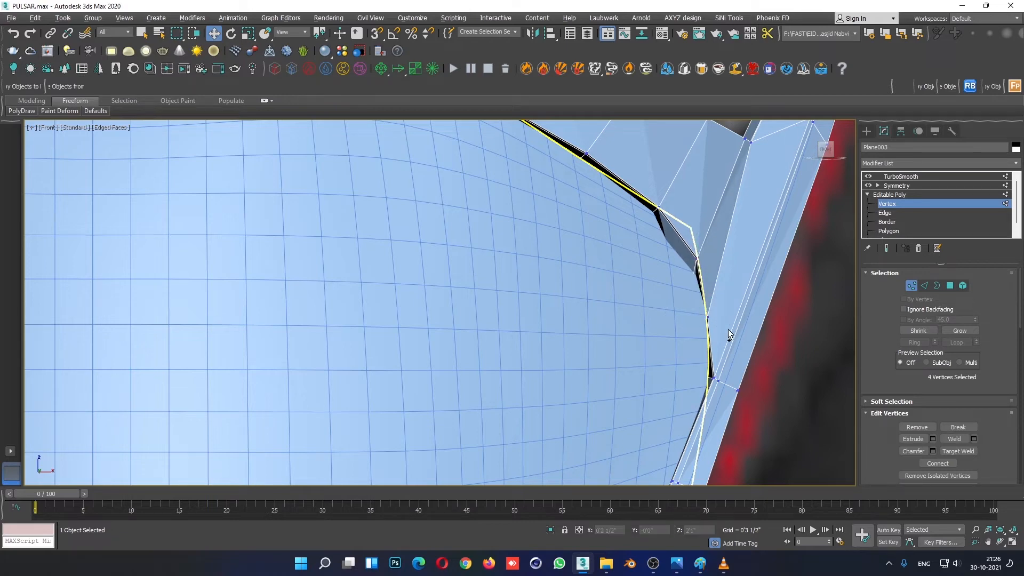
# In the perspective view, shift the four frame vertices below the arch corner along Y.
pyautogui.hotkey('alt', 'w')
pyautogui.hotkey('alt', 'w')
pyautogui.scroll(6, 601, 343)
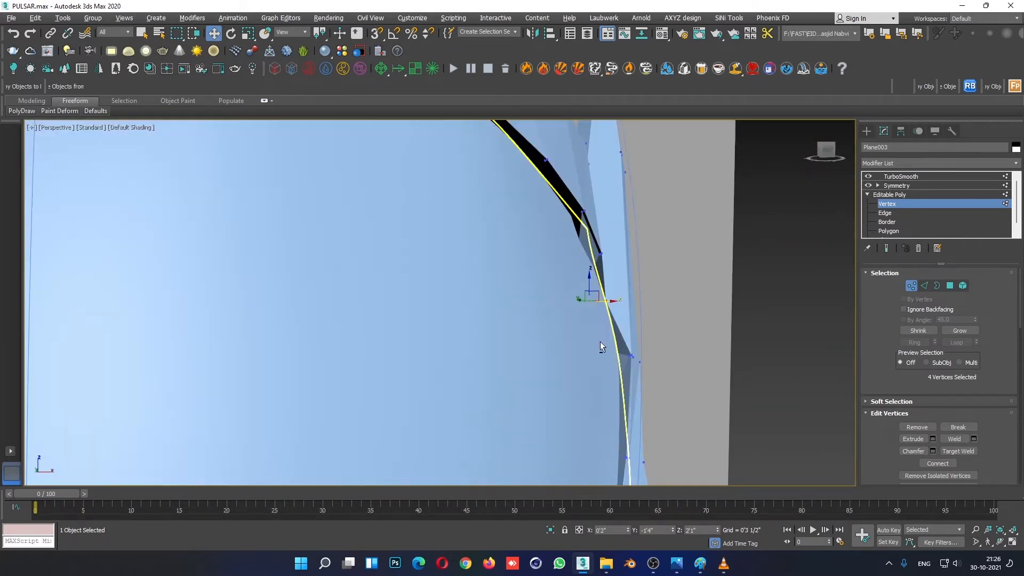
pyautogui.moveTo(572, 301); pyautogui.dragTo(583, 301)
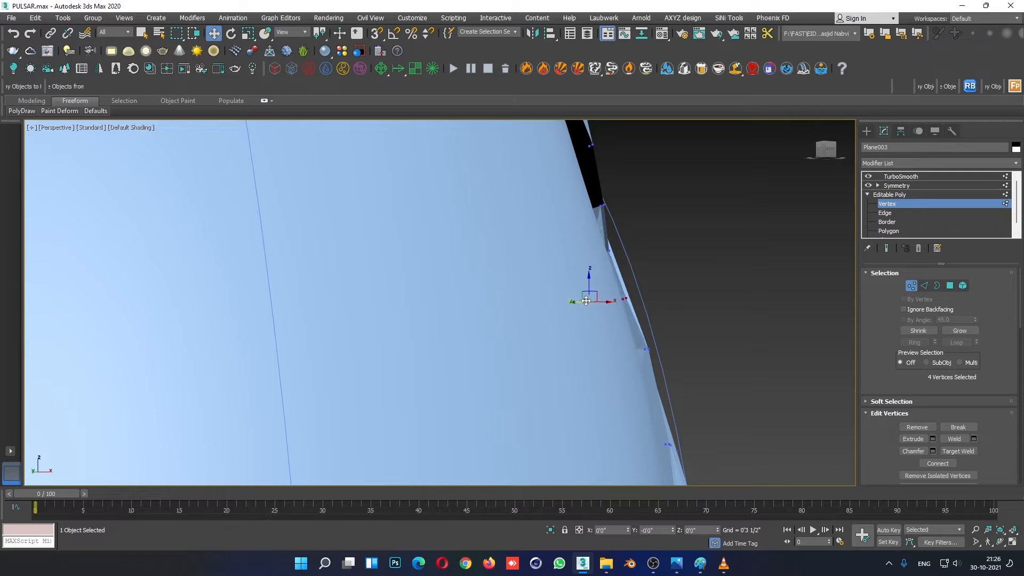
pyautogui.keyDown('alt'); pyautogui.moveTo(586, 300); pyautogui.dragTo(613, 216, button='middle'); pyautogui.keyUp('alt')
pyautogui.press('F3')
pyautogui.press('F3')
pyautogui.press('F4')
pyautogui.scroll(3, 644, 340)
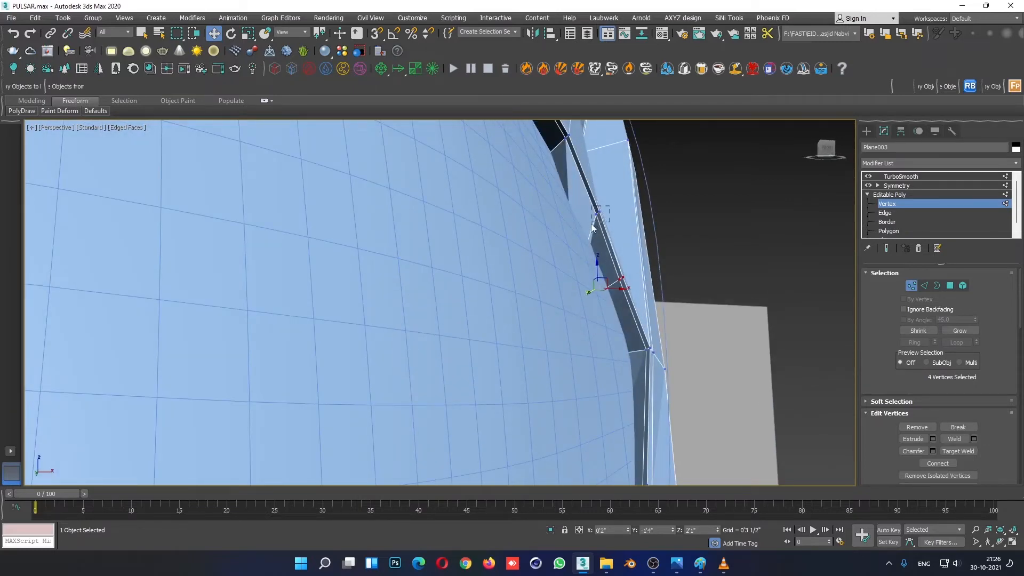
# Shift the two vertices at the frame's arch corner along Y toward the glass and end vertex editing.
pyautogui.moveTo(591, 223); pyautogui.dragTo(591, 224)
pyautogui.keyDown('alt'); pyautogui.moveTo(591, 224); pyautogui.dragTo(455, 322, button='middle'); pyautogui.keyUp('alt')
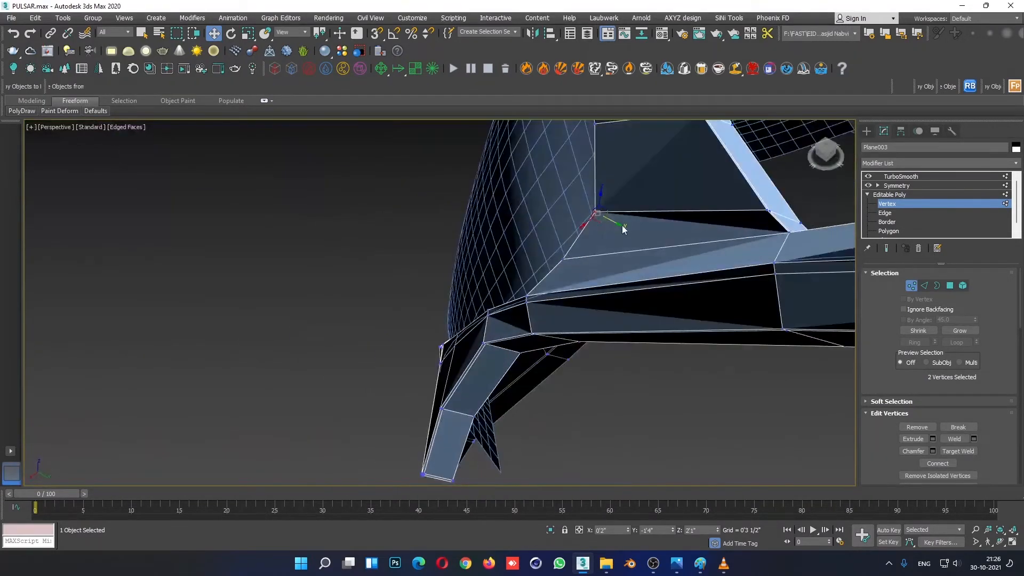
pyautogui.moveTo(623, 230); pyautogui.dragTo(611, 223)
pyautogui.click(911, 194)
pyautogui.click(664, 372)
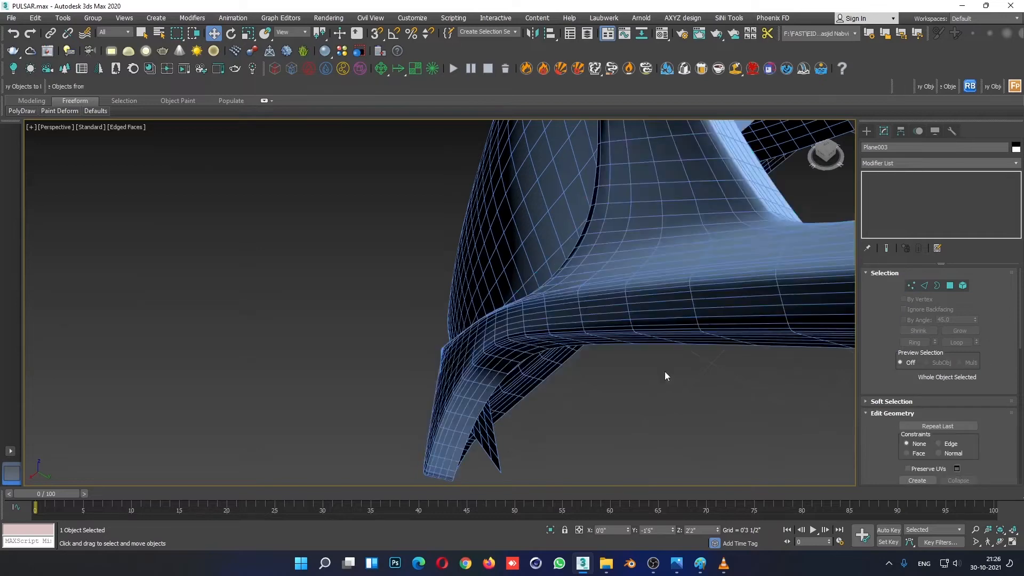
# Edit the glass's vertices and move its two upper corner vertices along Y to fit against the frame.
pyautogui.scroll(-8, 686, 394)
pyautogui.keyDown('alt'); pyautogui.moveTo(687, 395); pyautogui.dragTo(764, 381, button='middle'); pyautogui.keyUp('alt')
pyautogui.press('F4')
pyautogui.keyDown('alt'); pyautogui.moveTo(743, 430); pyautogui.dragTo(660, 350, button='middle'); pyautogui.keyUp('alt')
pyautogui.scroll(5, 544, 313)
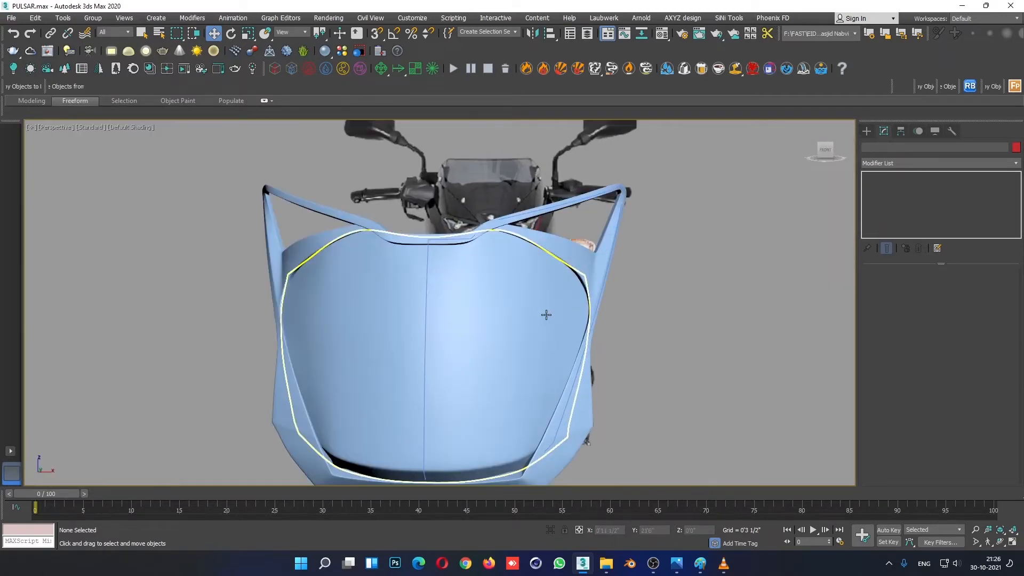
pyautogui.click(609, 276)
pyautogui.click(894, 205)
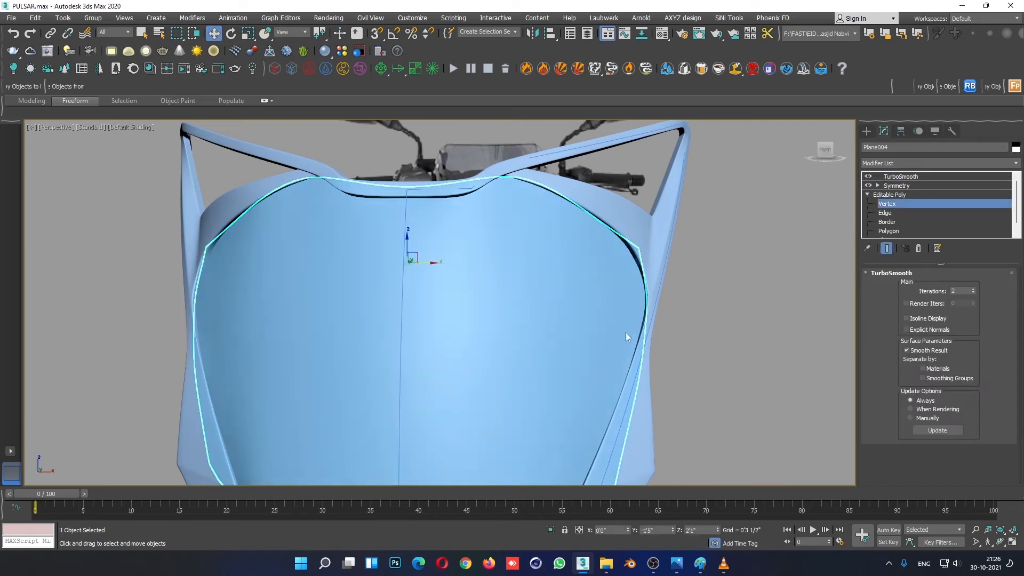
pyautogui.press('F4')
pyautogui.scroll(5, 637, 267)
pyautogui.click(646, 246)
pyautogui.keyDown('alt'); pyautogui.moveTo(647, 245); pyautogui.dragTo(638, 232, button='middle'); pyautogui.keyUp('alt')
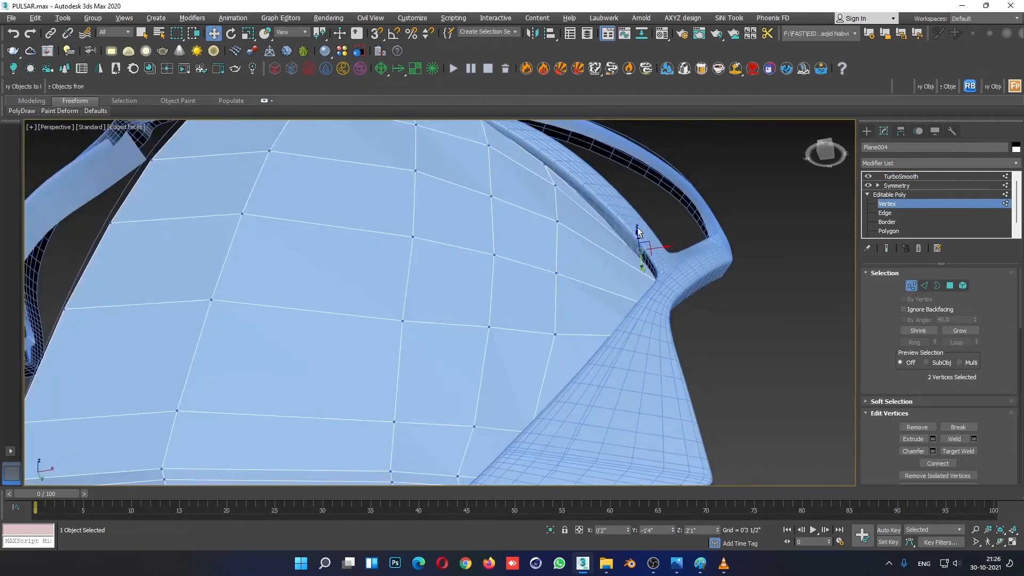
pyautogui.moveTo(640, 269); pyautogui.dragTo(632, 270)
pyautogui.keyDown('alt'); pyautogui.moveTo(632, 269); pyautogui.dragTo(627, 245, button='middle'); pyautogui.keyUp('alt')
# Adjust the glass's border vertices along the curved top edge in Y to follow the frame's inner arch.
pyautogui.click(545, 163)
pyautogui.moveTo(549, 198); pyautogui.dragTo(564, 244, button='middle')
pyautogui.scroll(4, 564, 244)
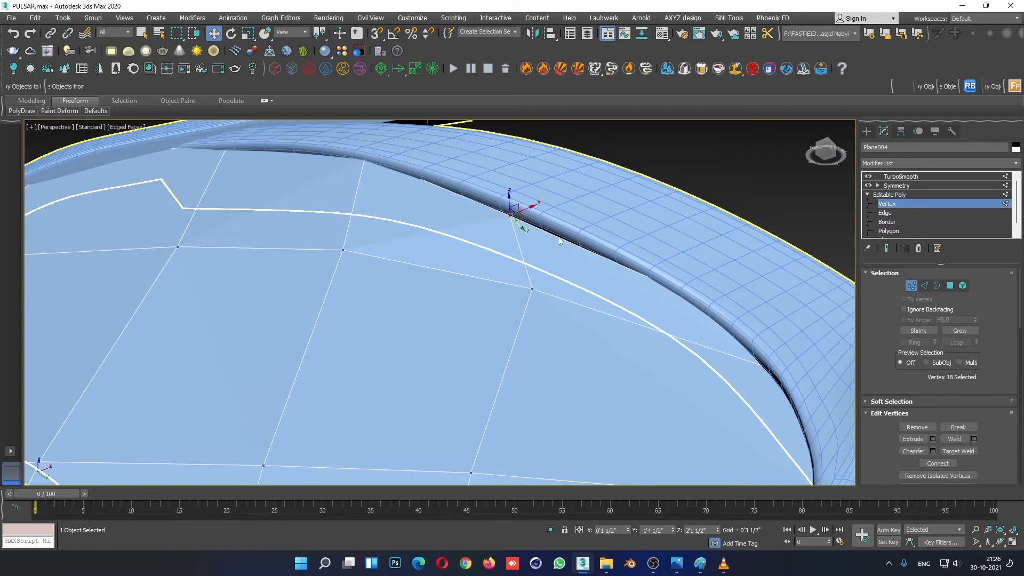
pyautogui.keyDown('alt'); pyautogui.moveTo(470, 219); pyautogui.dragTo(473, 241, button='middle'); pyautogui.keyUp('alt')
pyautogui.moveTo(461, 250)
pyautogui.mouseDown()
pyautogui.moveTo(485, 235)
pyautogui.moveTo(471, 253)
pyautogui.mouseUp()
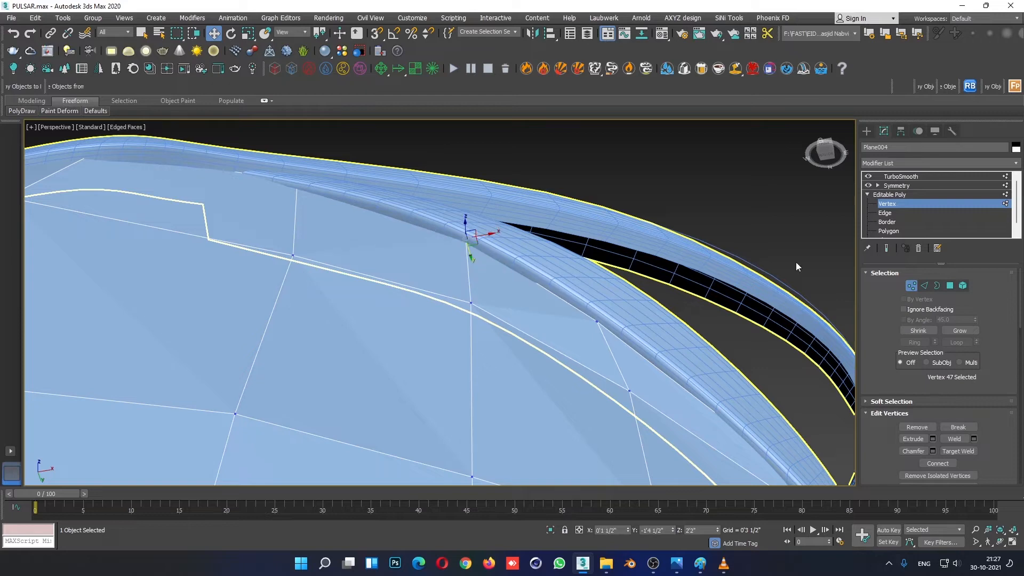
# Raise the glass border vertex nearest the upper corner and refine its position under the arch in the front view.
pyautogui.keyDown('alt'); pyautogui.moveTo(623, 307); pyautogui.dragTo(600, 323, button='middle'); pyautogui.keyUp('alt')
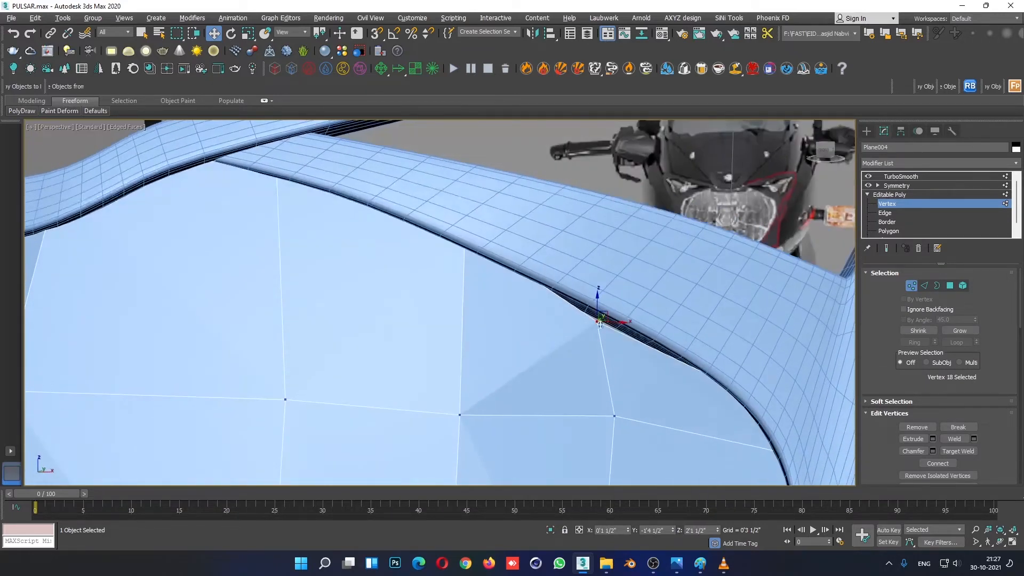
pyautogui.moveTo(598, 295); pyautogui.dragTo(598, 277)
pyautogui.keyDown('alt'); pyautogui.moveTo(642, 334); pyautogui.dragTo(659, 350, button='middle'); pyautogui.keyUp('alt')
pyautogui.hotkey('alt', 'w')
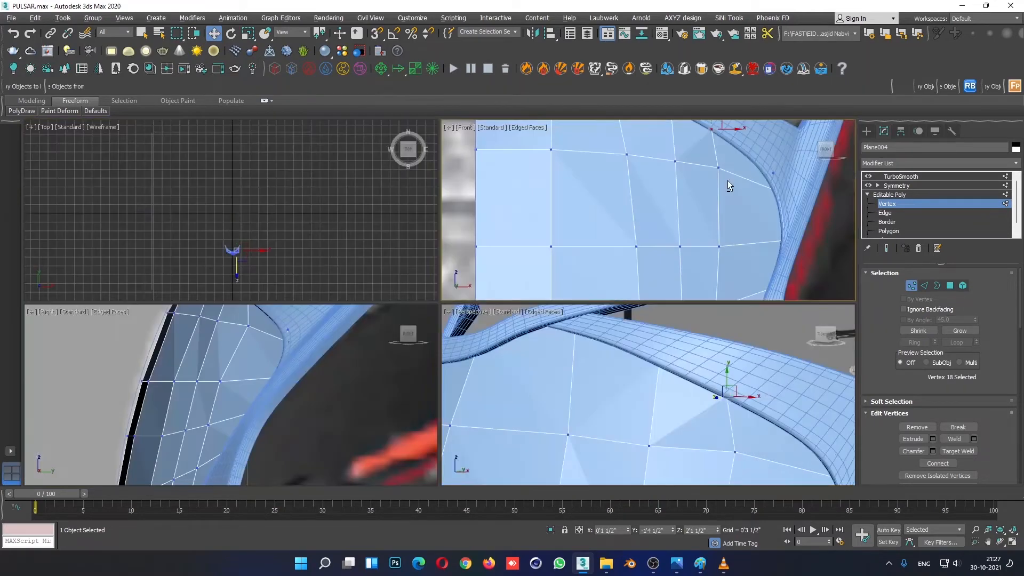
pyautogui.rightClick(728, 180)
pyautogui.hotkey('alt', 'w')
pyautogui.moveTo(565, 241); pyautogui.dragTo(565, 230)
pyautogui.hotkey('alt', 'w')
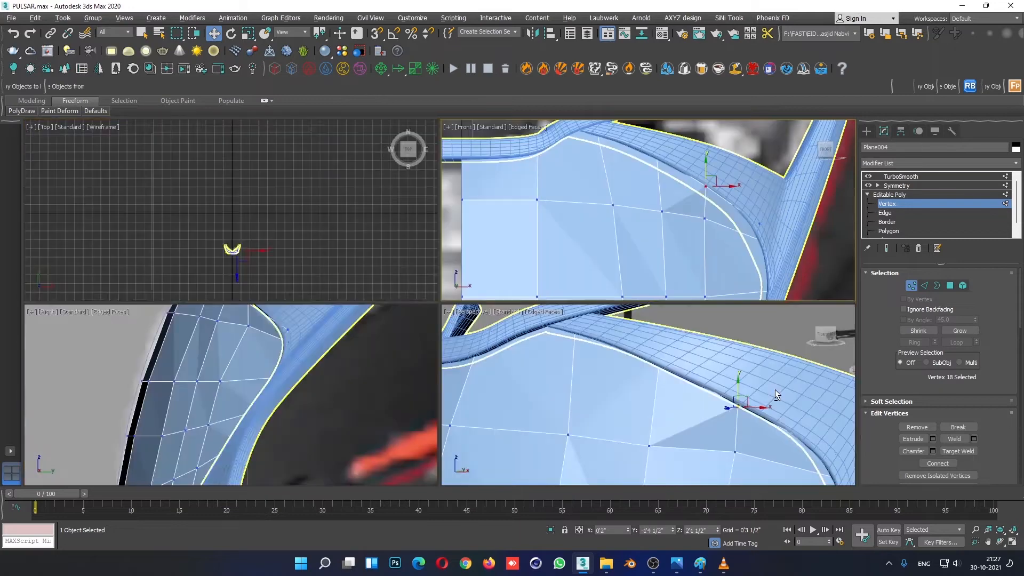
# In the perspective view, push the glass border vertex near the upper corner back along Y under the frame.
pyautogui.rightClick(776, 389)
pyautogui.hotkey('alt', 'w')
pyautogui.keyDown('alt'); pyautogui.moveTo(670, 425); pyautogui.dragTo(632, 350, button='middle'); pyautogui.keyUp('alt')
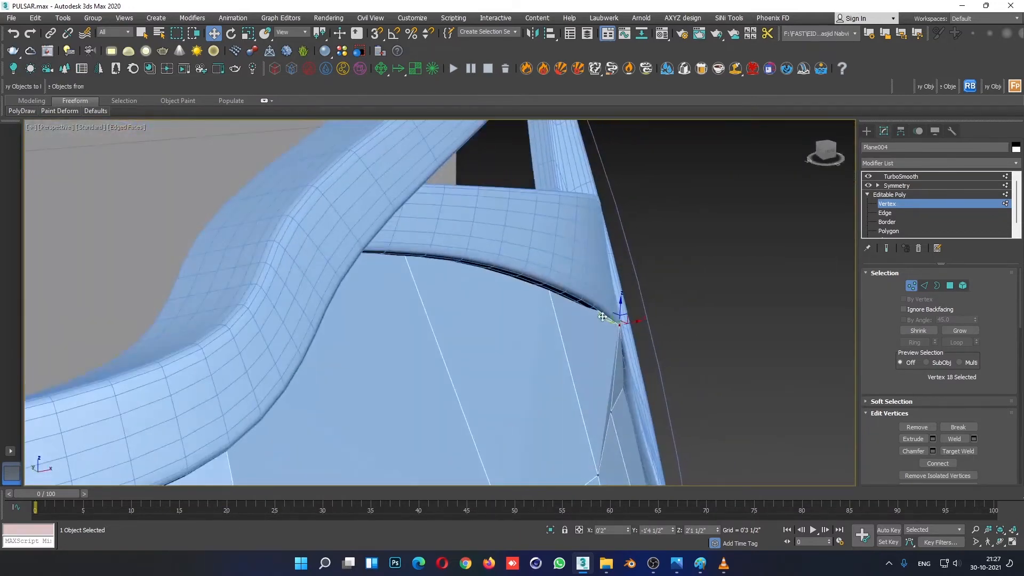
pyautogui.moveTo(603, 317)
pyautogui.mouseDown()
pyautogui.moveTo(584, 303)
pyautogui.moveTo(590, 309)
pyautogui.mouseUp()
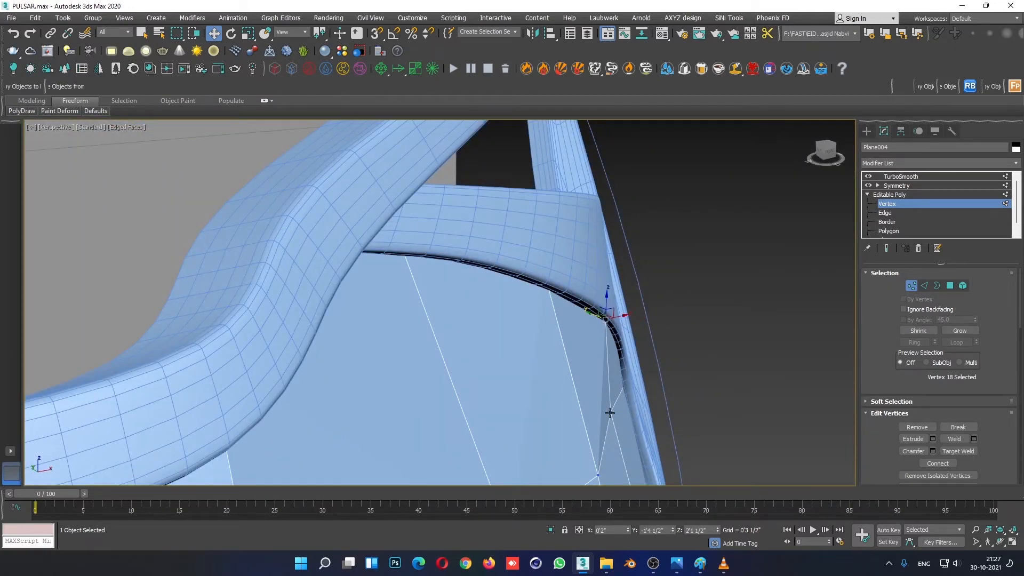
# Move the glass's inner vertex below the upper corner outward, end vertex editing, and hide the edged faces.
pyautogui.moveTo(597, 408); pyautogui.dragTo(609, 411)
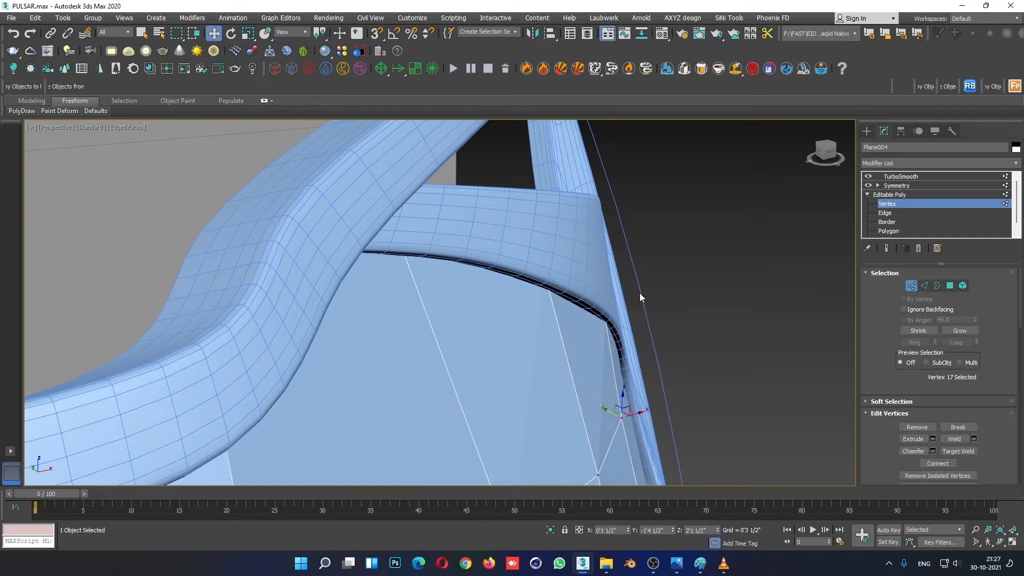
pyautogui.scroll(-10, 640, 294)
pyautogui.moveTo(640, 295)
pyautogui.keyDown('alt'); pyautogui.mouseDown(button='middle')
pyautogui.moveTo(664, 450)
pyautogui.moveTo(665, 246)
pyautogui.moveTo(658, 286)
pyautogui.mouseUp(button='middle'); pyautogui.keyUp('alt')
pyautogui.scroll(4, 664, 246)
pyautogui.scroll(-2, 658, 286)
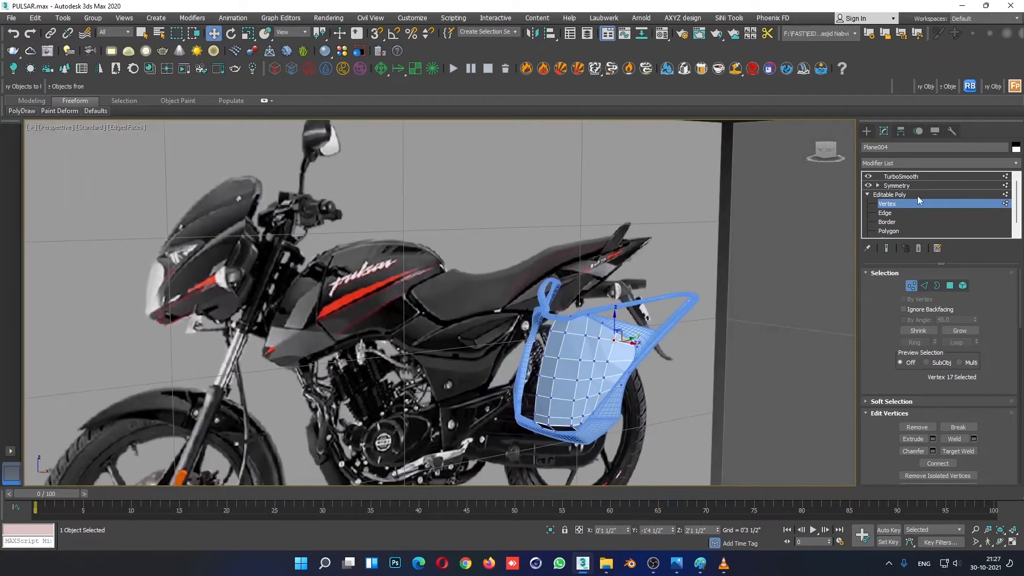
pyautogui.click(916, 196)
pyautogui.click(773, 337)
pyautogui.press('F4')
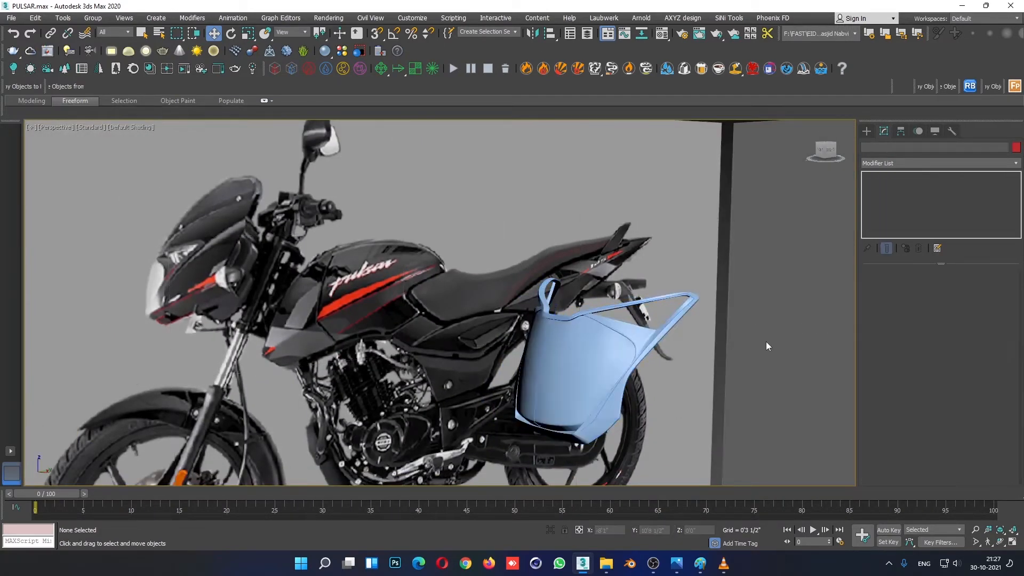
# Examine the shaded glass and frame from the front against the motorcycle reference.
pyautogui.scroll(-3, 766, 341)
pyautogui.keyDown('alt'); pyautogui.moveTo(677, 366); pyautogui.dragTo(756, 364, button='middle'); pyautogui.keyUp('alt')
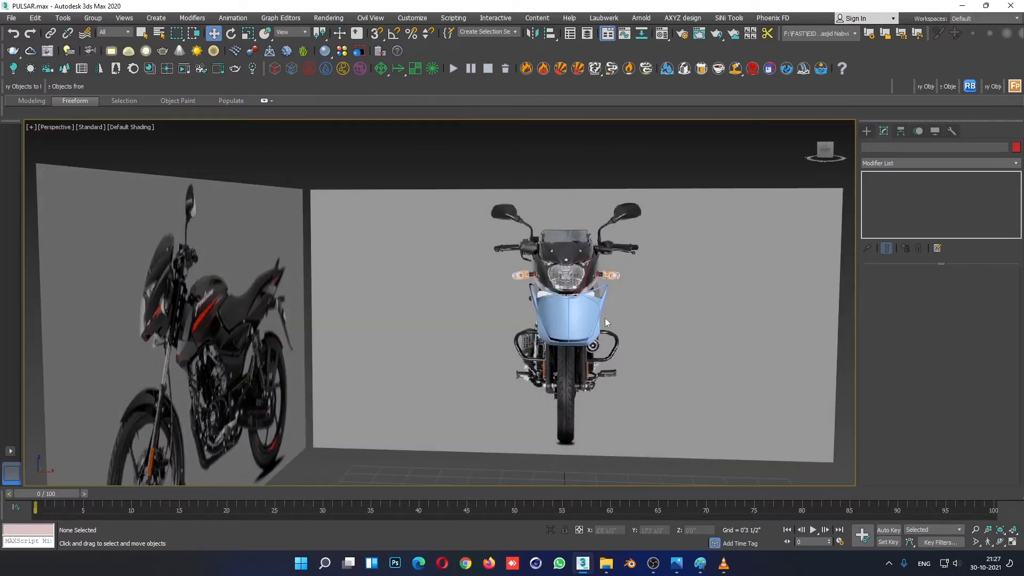
pyautogui.scroll(2, 605, 318)
pyautogui.keyDown('alt'); pyautogui.moveTo(605, 317); pyautogui.dragTo(648, 323, button='middle'); pyautogui.keyUp('alt')
pyautogui.scroll(5, 554, 345)
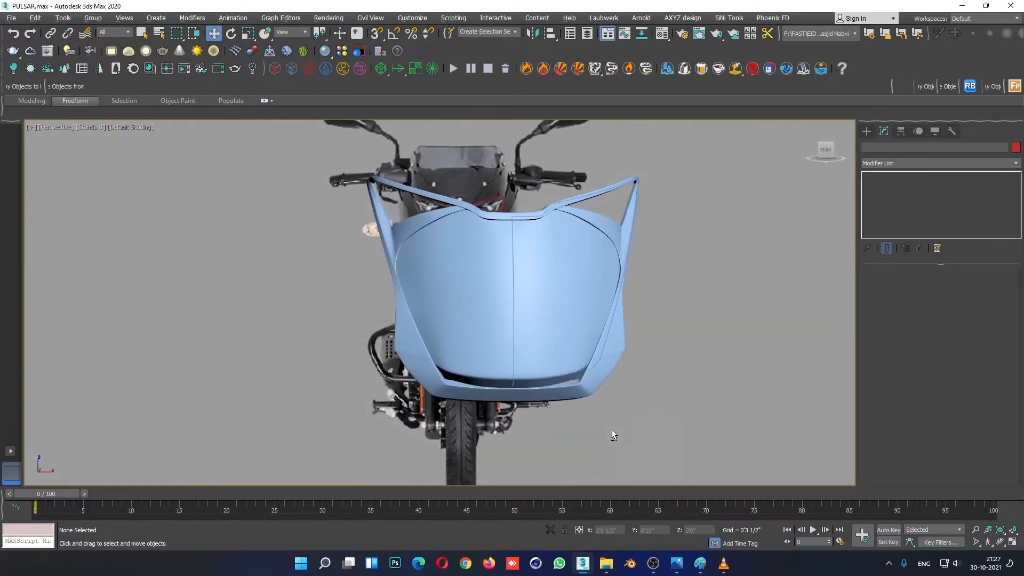
# Open the frame for edge editing with edged faces shown and select its inner edge beside the glass's upper outer corner.
pyautogui.moveTo(571, 313); pyautogui.dragTo(477, 360, button='middle')
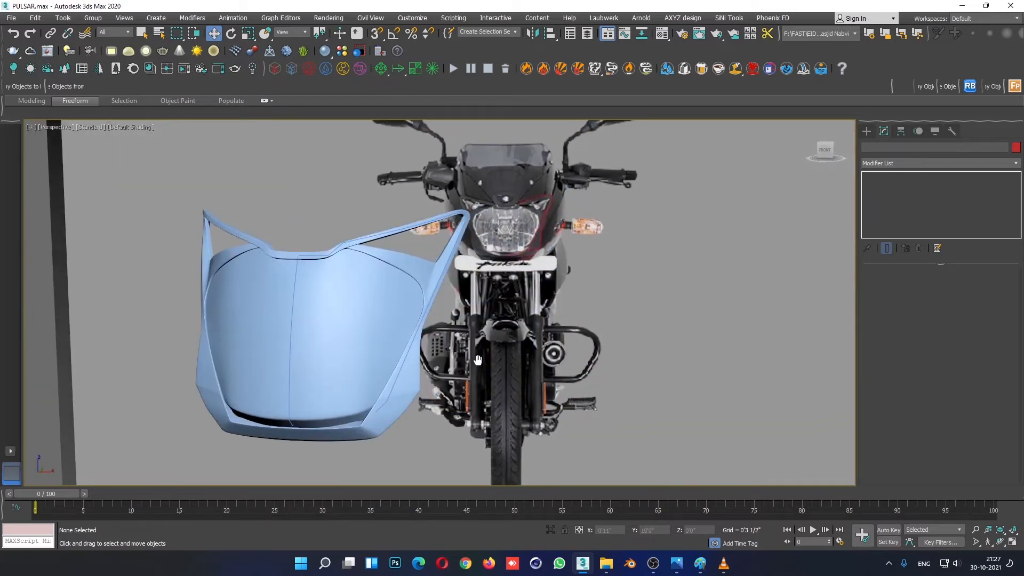
pyautogui.scroll(5, 451, 277)
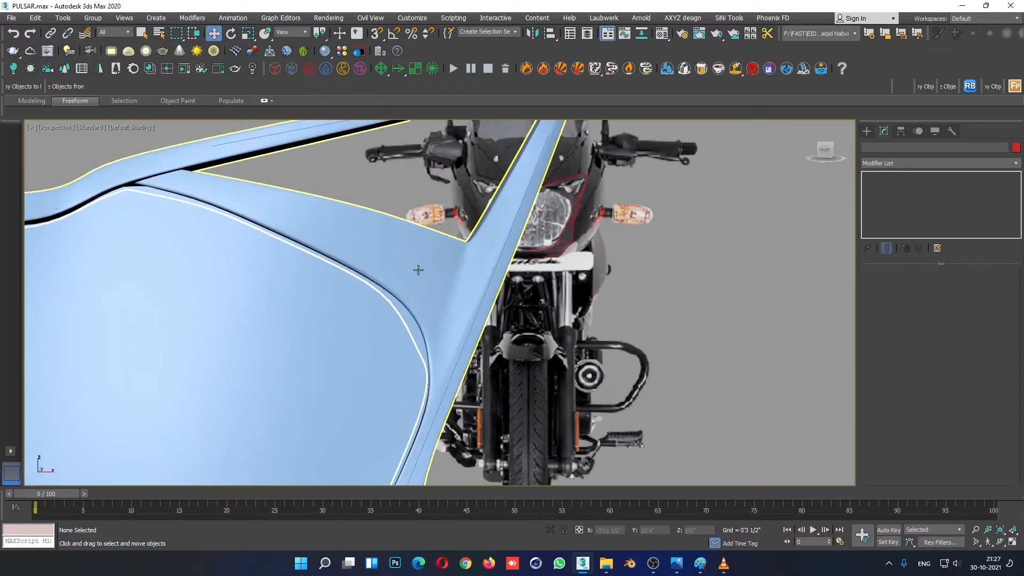
pyautogui.click(418, 270)
pyautogui.click(884, 213)
pyautogui.press('F4')
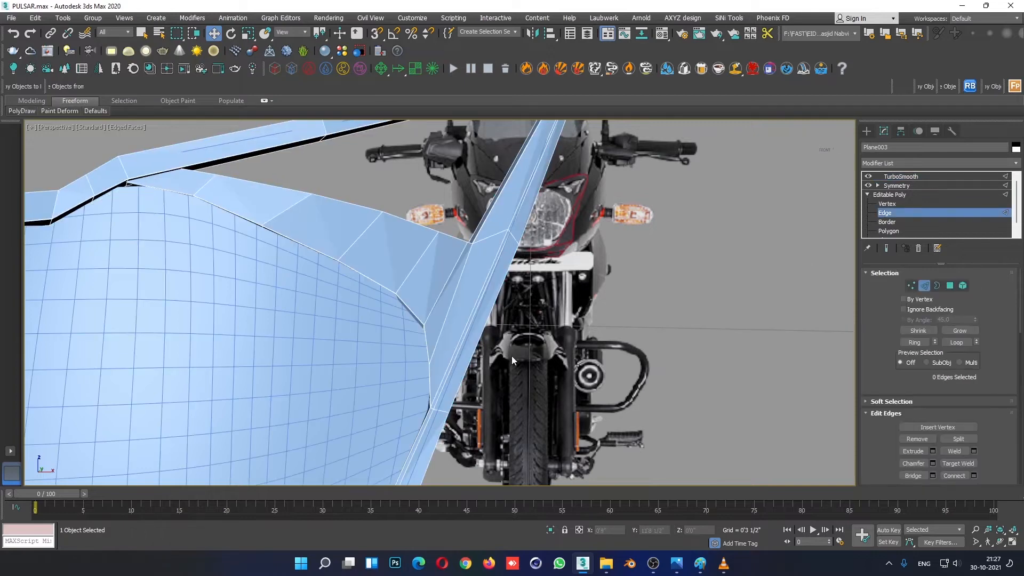
pyautogui.click(390, 317)
pyautogui.keyDown('alt'); pyautogui.moveTo(390, 317); pyautogui.dragTo(408, 314, button='middle'); pyautogui.keyUp('alt')
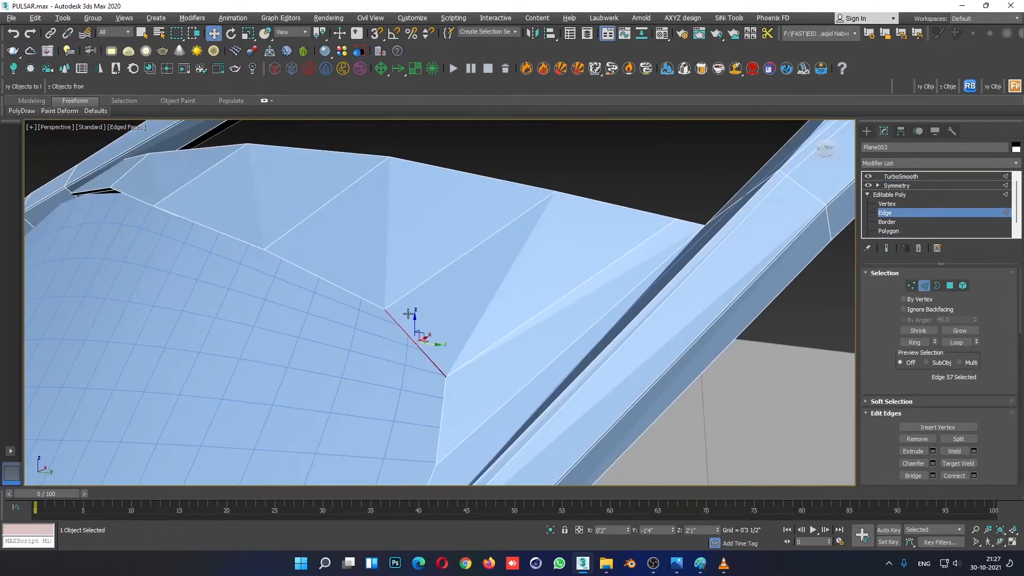
# Compare the frame's upper corner with the headlight surround in the 3699887.jpg reference photo.
pyautogui.moveTo(677, 564)
pyautogui.click(574, 504)
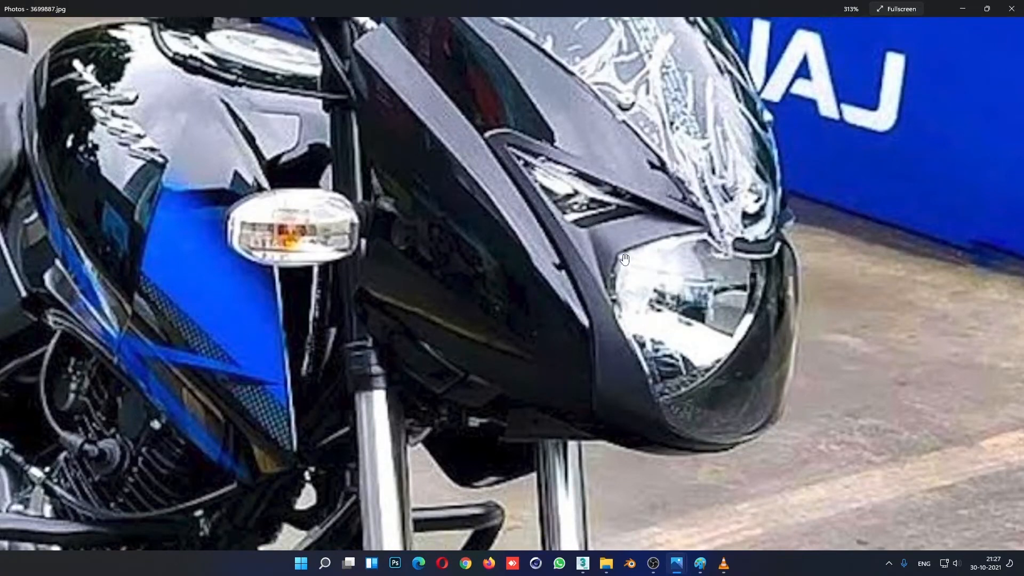
pyautogui.click(962, 9)
pyautogui.keyDown('alt'); pyautogui.moveTo(551, 335); pyautogui.dragTo(619, 425, button='middle'); pyautogui.keyUp('alt')
pyautogui.moveTo(677, 564)
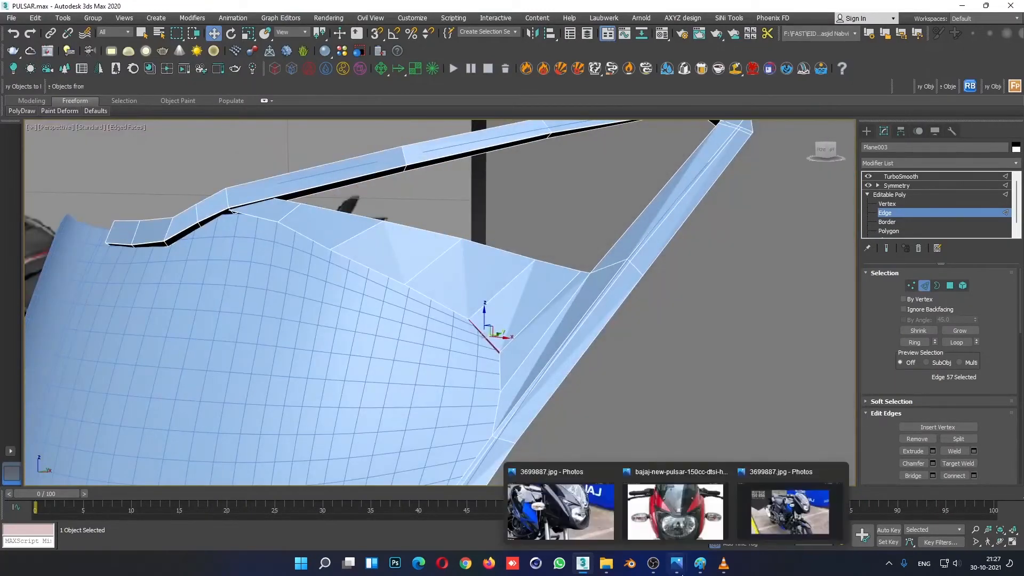
pyautogui.click(565, 512)
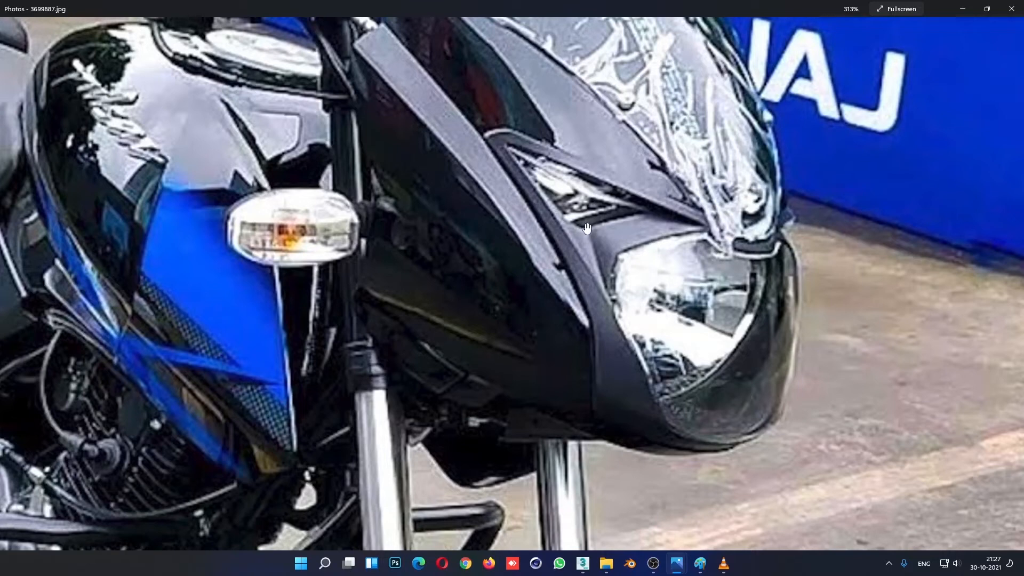
pyautogui.click(959, 7)
pyautogui.keyDown('alt'); pyautogui.moveTo(579, 365); pyautogui.dragTo(573, 341, button='middle'); pyautogui.keyUp('alt')
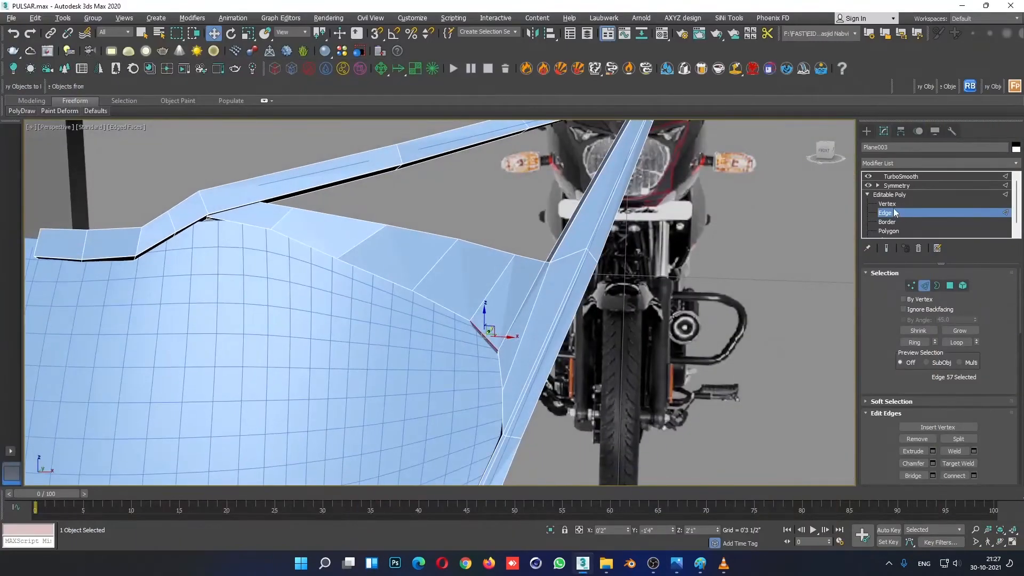
# Select the three frame vertices at the triangular opening's lower corner and check that corner against the 3699887.jpg photo.
pyautogui.click(888, 203)
pyautogui.keyDown('alt'); pyautogui.moveTo(528, 310); pyautogui.dragTo(571, 284, button='middle'); pyautogui.keyUp('alt')
pyautogui.keyDown('ctrl'); pyautogui.click(554, 249); pyautogui.keyUp('ctrl')
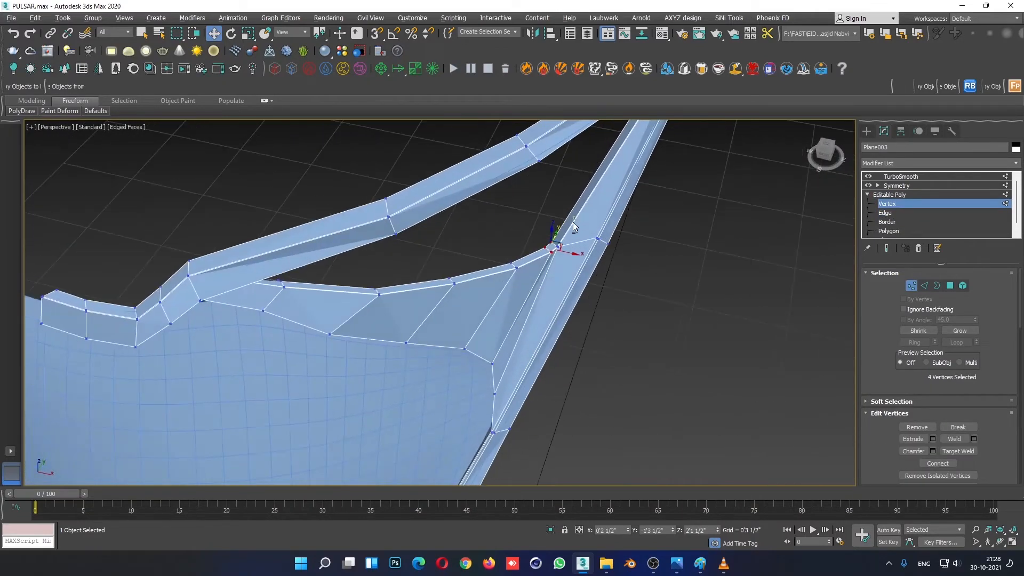
pyautogui.keyDown('alt'); pyautogui.moveTo(552, 243); pyautogui.dragTo(553, 259); pyautogui.keyUp('alt')
pyautogui.keyDown('alt'); pyautogui.moveTo(552, 259); pyautogui.dragTo(451, 343, button='middle'); pyautogui.keyUp('alt')
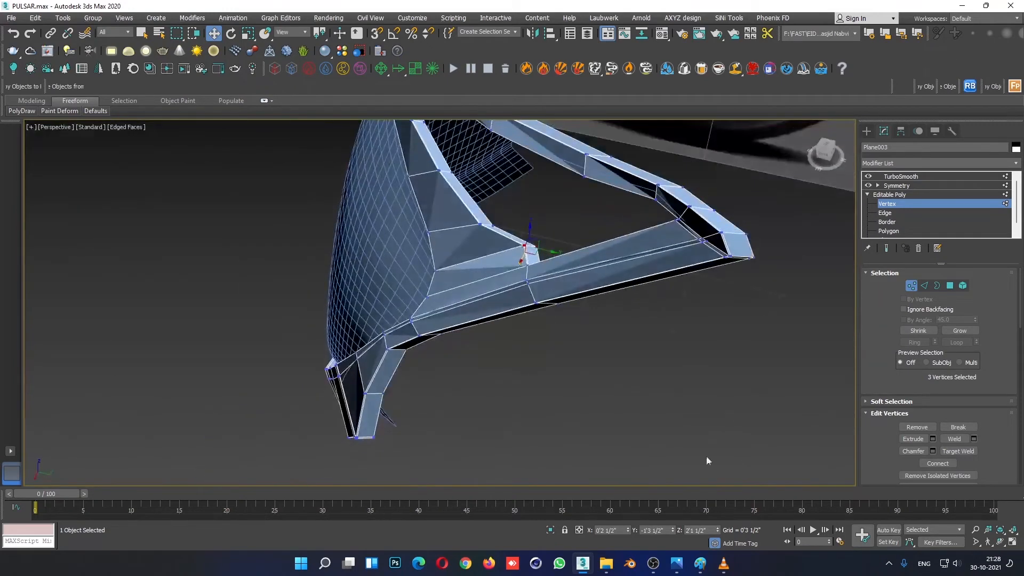
pyautogui.moveTo(711, 566)
pyautogui.moveTo(676, 565)
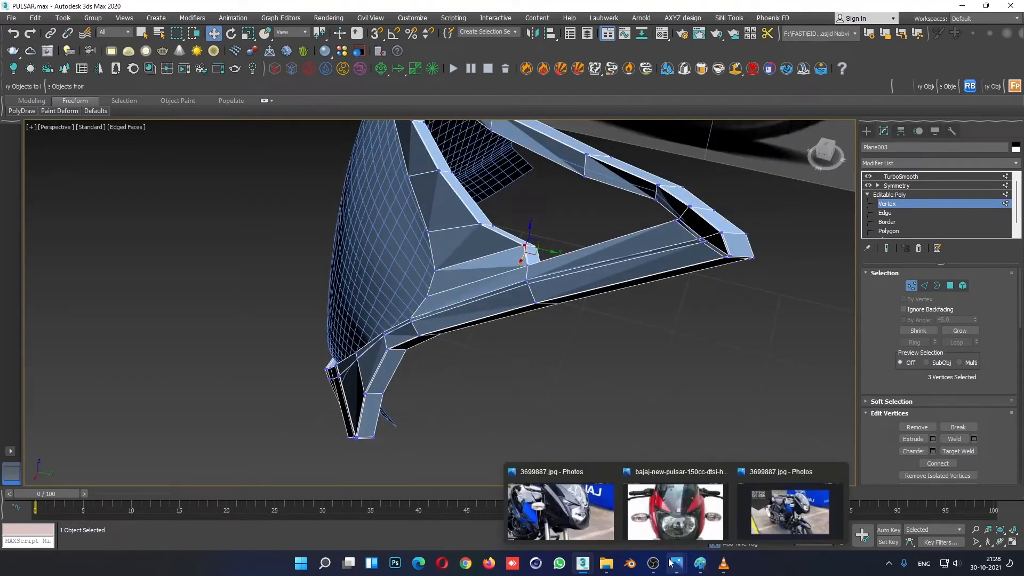
pyautogui.click(554, 499)
pyautogui.click(555, 499)
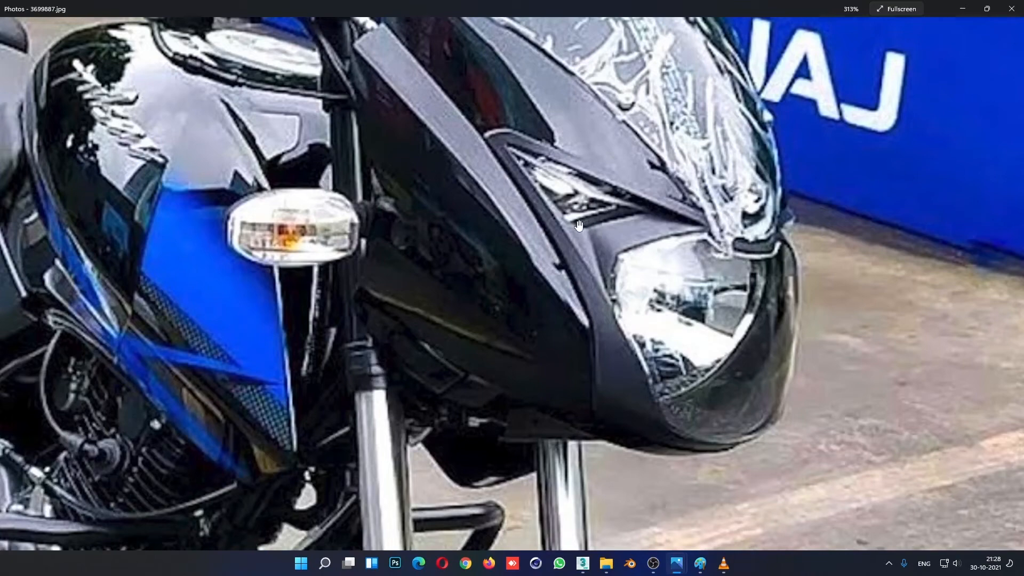
pyautogui.click(963, 9)
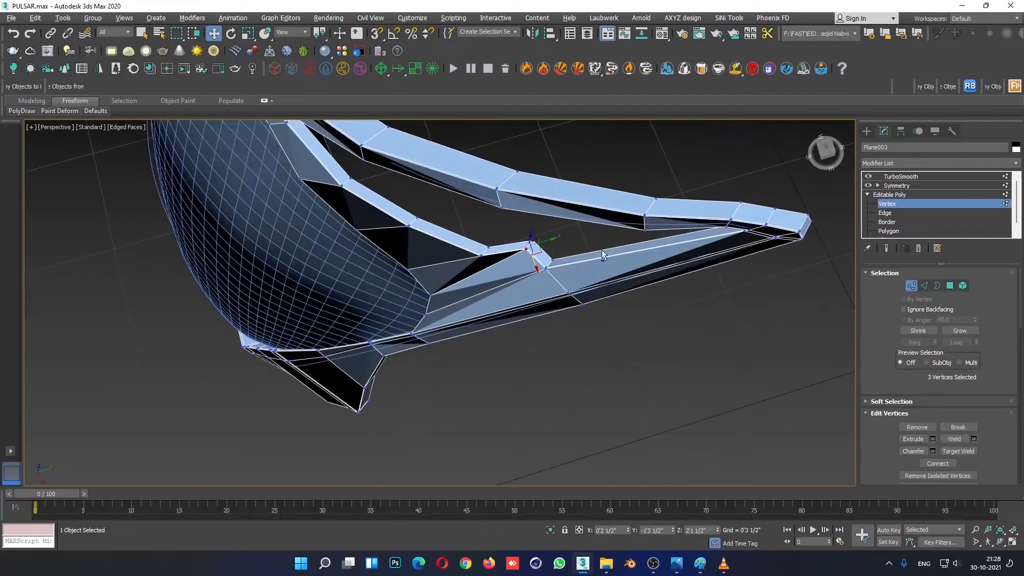
# Move the three selected corner vertices inward from the side strut toward the glass and adjust their depth.
pyautogui.moveTo(552, 242); pyautogui.dragTo(541, 245)
pyautogui.keyDown('alt'); pyautogui.moveTo(537, 291); pyautogui.dragTo(555, 268, button='middle'); pyautogui.keyUp('alt')
pyautogui.moveTo(537, 262); pyautogui.dragTo(525, 251)
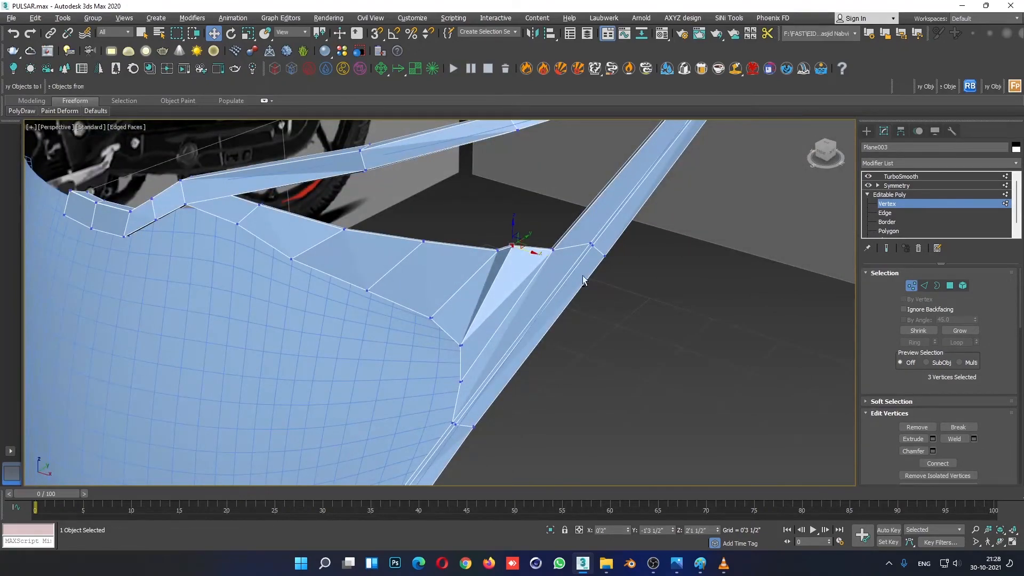
pyautogui.keyDown('alt'); pyautogui.moveTo(525, 251); pyautogui.dragTo(532, 253, button='middle'); pyautogui.keyUp('alt')
pyautogui.moveTo(532, 253); pyautogui.dragTo(520, 251)
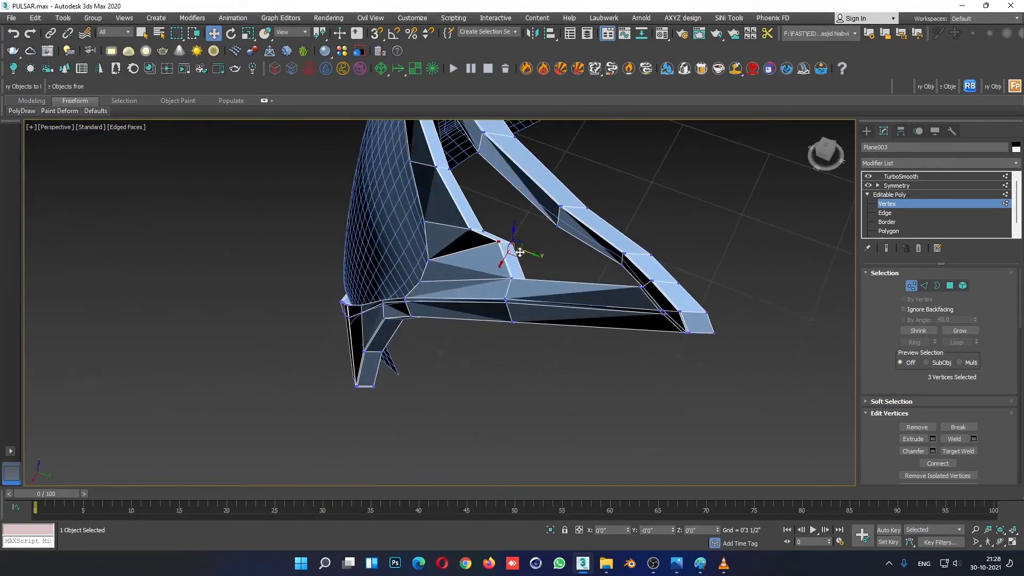
pyautogui.keyDown('alt'); pyautogui.moveTo(520, 252); pyautogui.dragTo(571, 273, button='middle'); pyautogui.keyUp('alt')
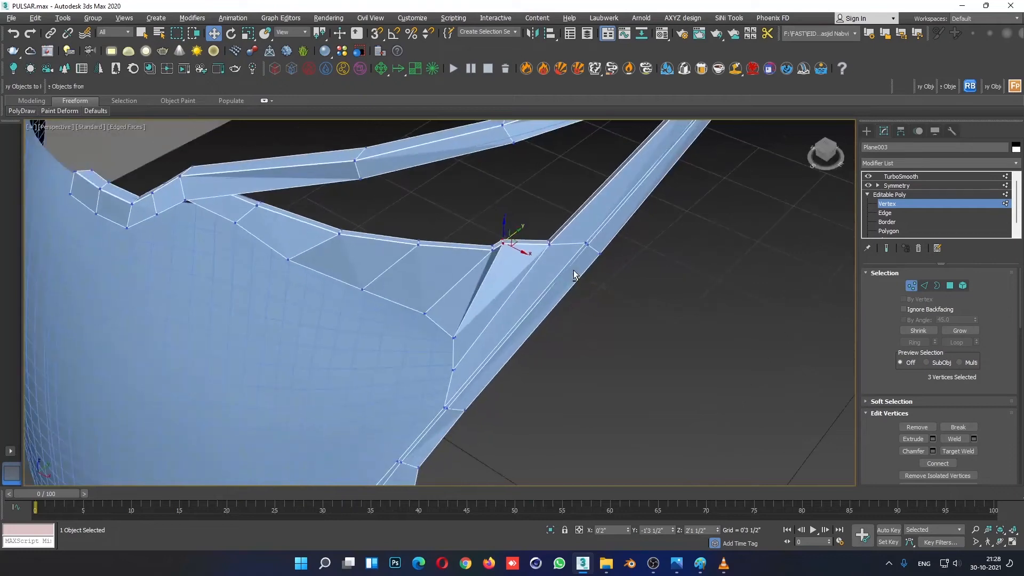
# In the front view, shift the opening's lower corner vertices inward, raise the vertex beside the strut, and end vertex editing.
pyautogui.keyDown('alt'); pyautogui.moveTo(501, 275); pyautogui.dragTo(664, 242, button='middle'); pyautogui.keyUp('alt')
pyautogui.hotkey('alt', 'w')
pyautogui.hotkey('alt', 'w')
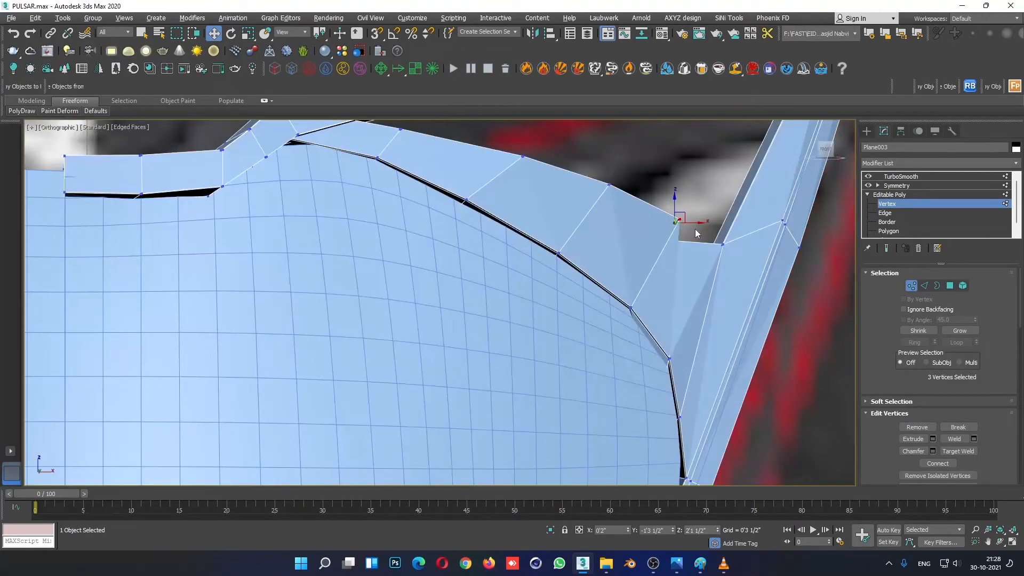
pyautogui.moveTo(694, 221); pyautogui.dragTo(734, 264)
pyautogui.click(667, 241)
pyautogui.moveTo(723, 226); pyautogui.dragTo(723, 214)
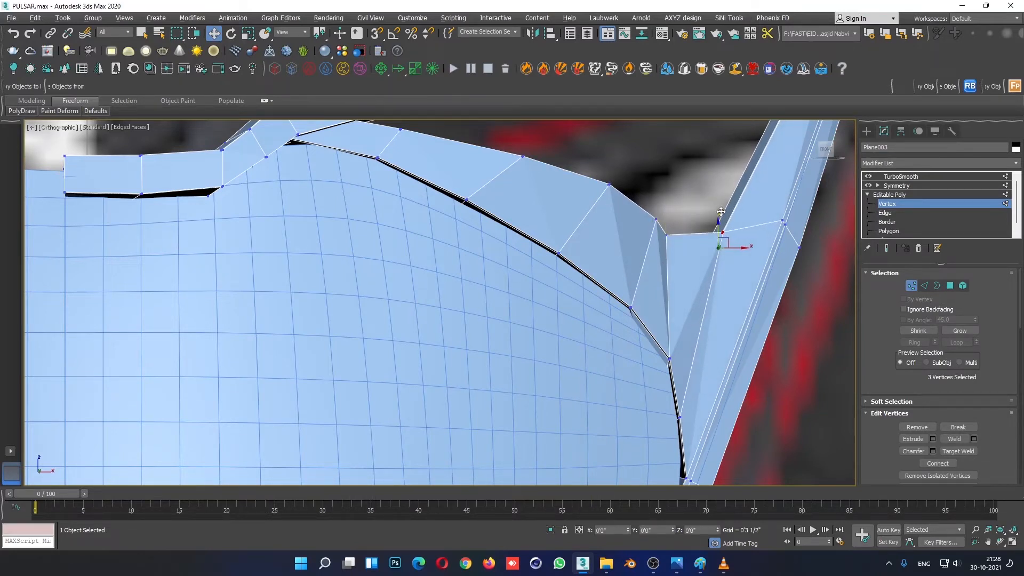
pyautogui.click(907, 194)
pyautogui.click(814, 358)
pyautogui.press('F4')
pyautogui.scroll(-6, 792, 392)
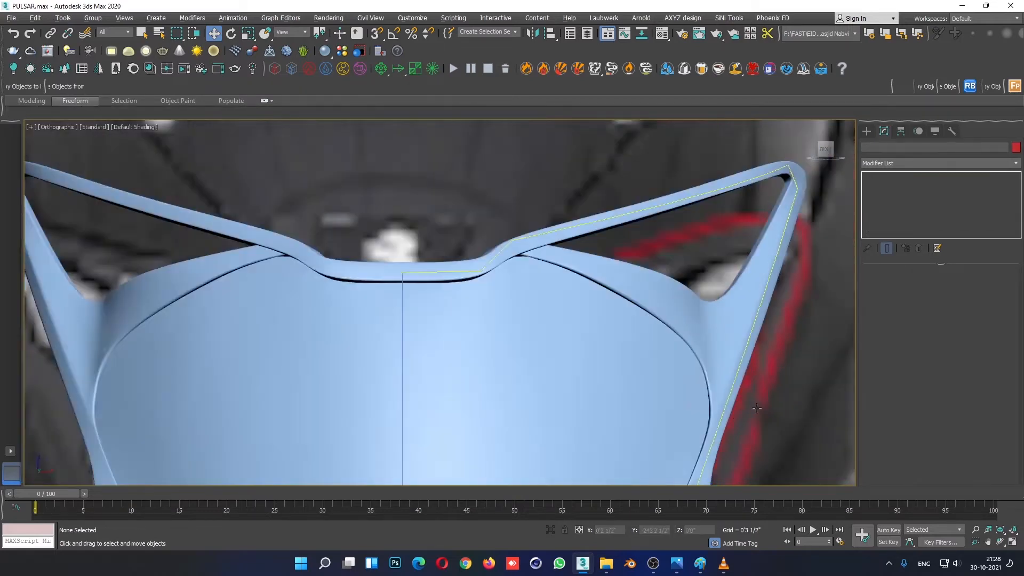
# Lower the frame's inner-edge vertices around the glass's upper outer corner in the front view so they follow the glass curve.
pyautogui.moveTo(761, 419); pyautogui.dragTo(677, 311, button='middle')
pyautogui.scroll(5, 677, 311)
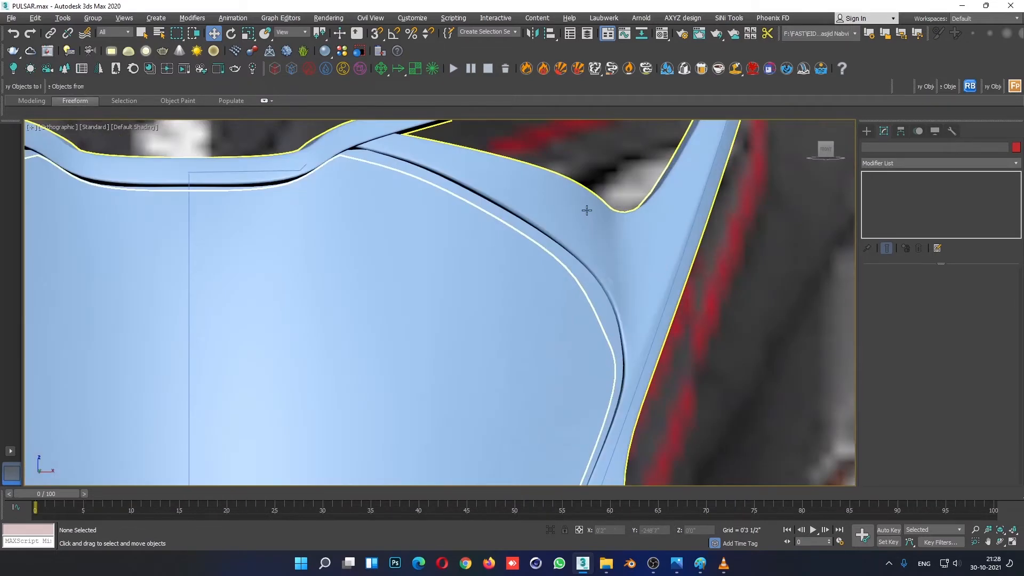
pyautogui.click(587, 208)
pyautogui.click(887, 204)
pyautogui.press('F4')
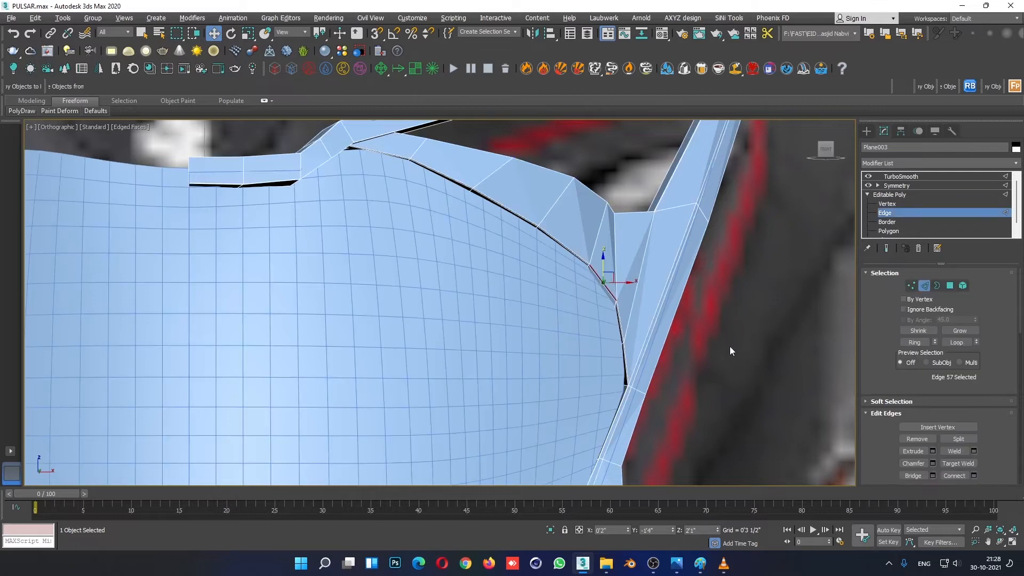
pyautogui.scroll(2, 631, 284)
pyautogui.click(896, 204)
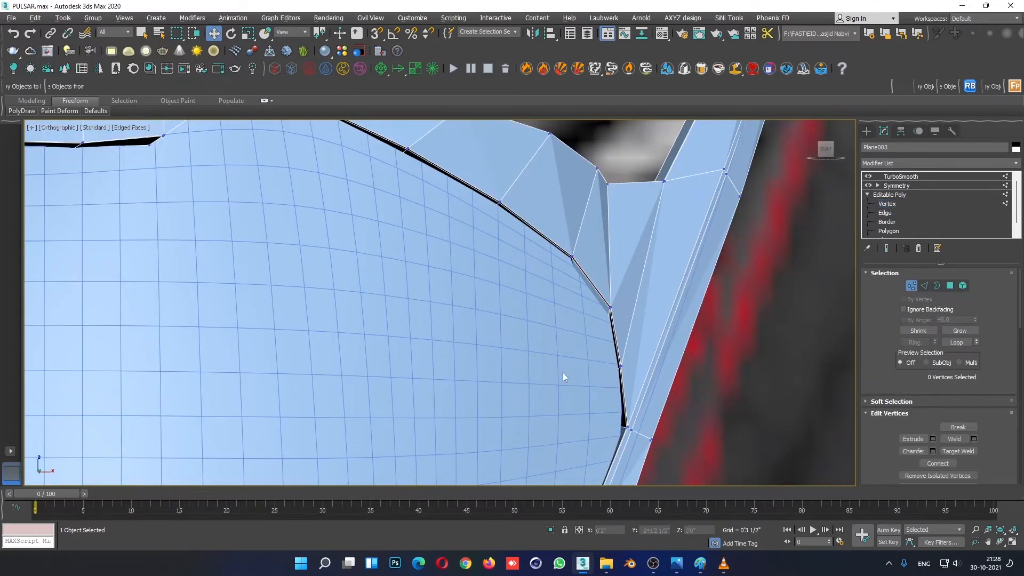
pyautogui.moveTo(611, 344); pyautogui.dragTo(639, 381)
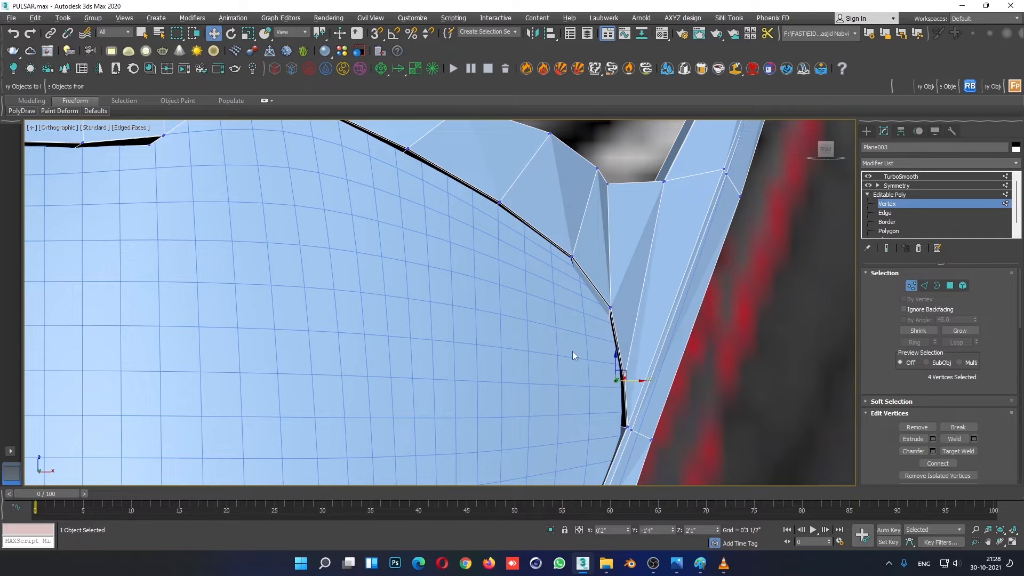
pyautogui.moveTo(610, 289)
pyautogui.mouseDown()
pyautogui.moveTo(631, 334)
pyautogui.moveTo(641, 330)
pyautogui.moveTo(614, 302)
pyautogui.mouseUp()
pyautogui.moveTo(591, 224); pyautogui.dragTo(573, 244)
pyautogui.click(596, 259)
pyautogui.hotkey('ctrl', 'z')
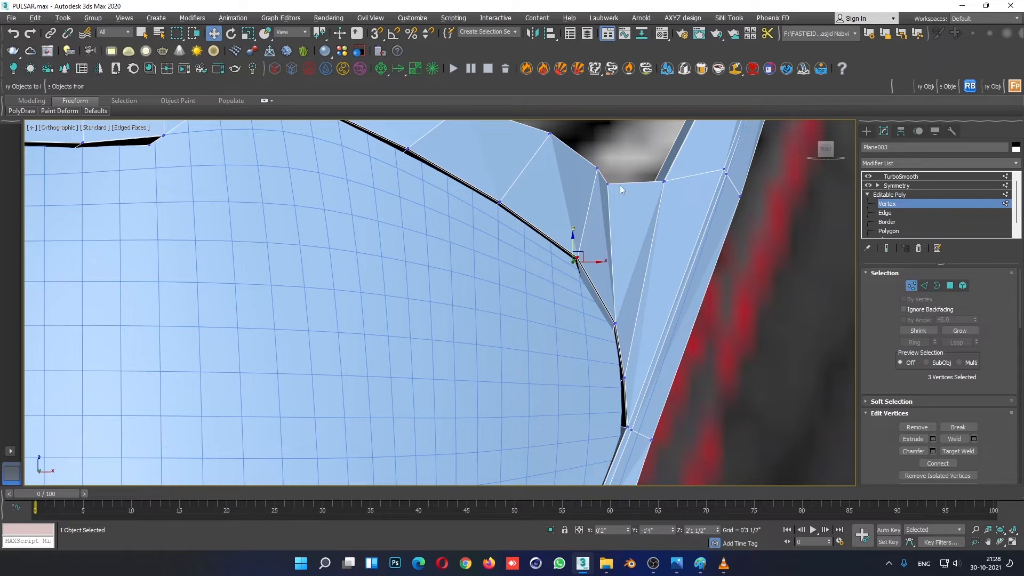
# End vertex editing, hide the edged faces, and check the smoothed frame against the front motorcycle reference.
pyautogui.click(899, 206)
pyautogui.click(732, 373)
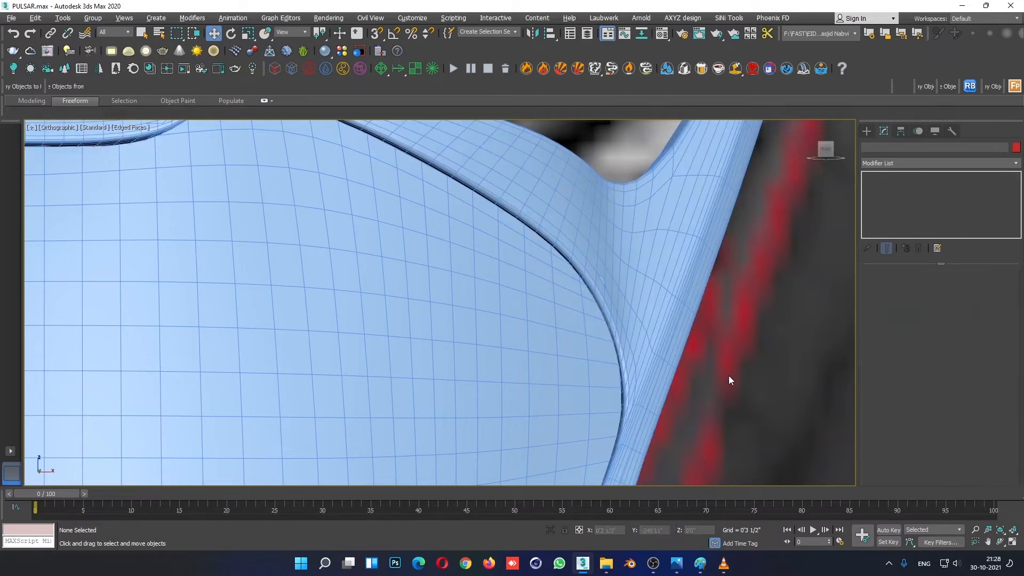
pyautogui.press('F4')
pyautogui.scroll(-6, 710, 399)
pyautogui.scroll(-4, 664, 342)
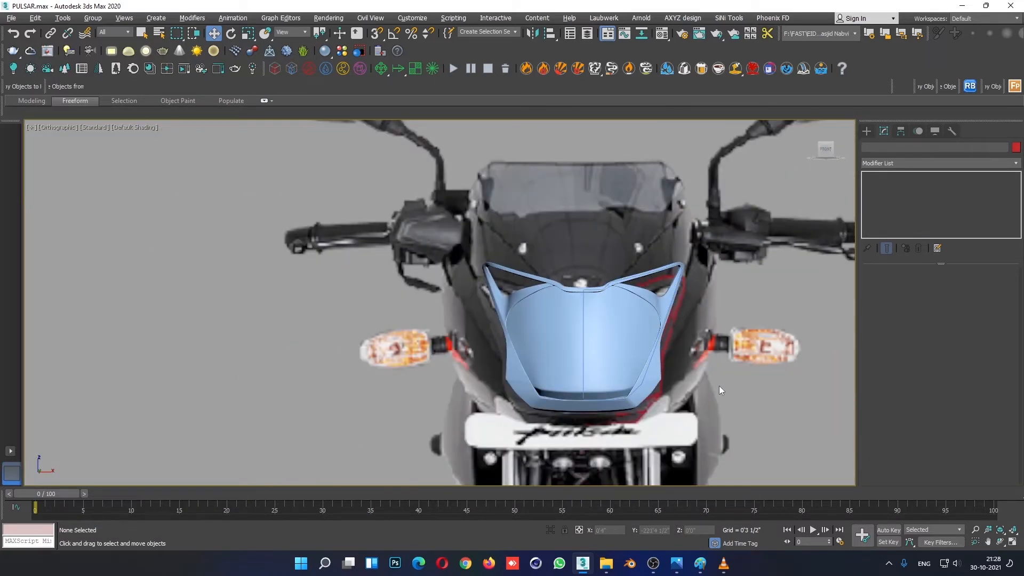
# Connect the edge ring across the frame at the opening's lower corner with 1 segment, pinch 0 and slide 92.
pyautogui.click(688, 322)
pyautogui.scroll(10, 688, 321)
pyautogui.click(885, 213)
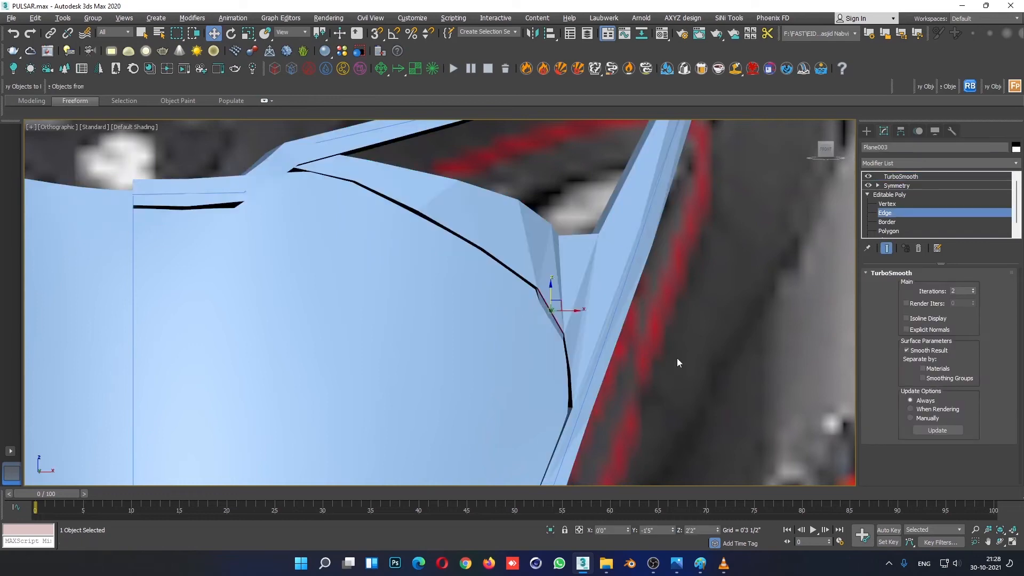
pyautogui.press('F4')
pyautogui.scroll(2, 586, 262)
pyautogui.click(563, 222)
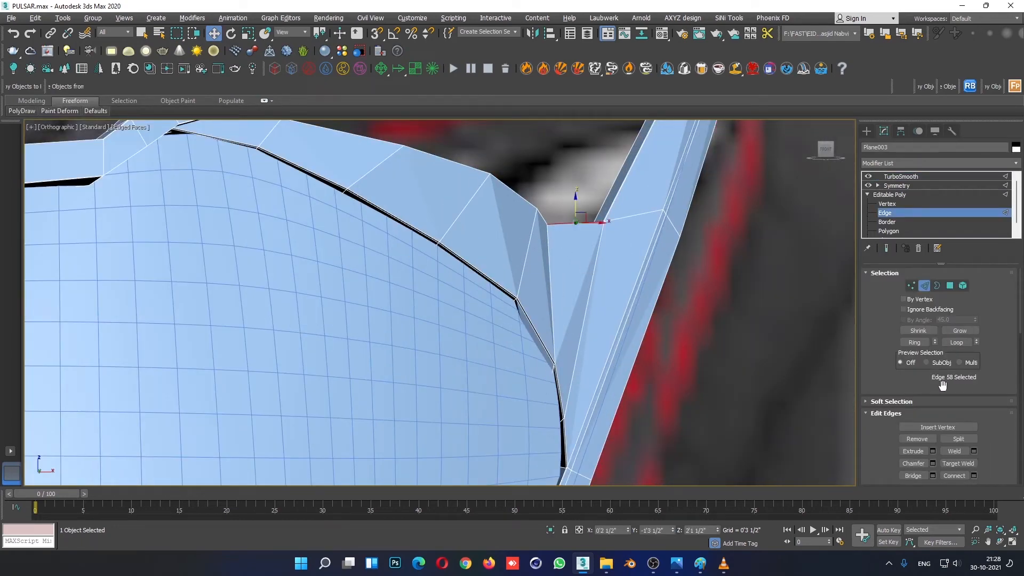
pyautogui.click(913, 341)
pyautogui.rightClick(650, 246)
pyautogui.click(562, 288)
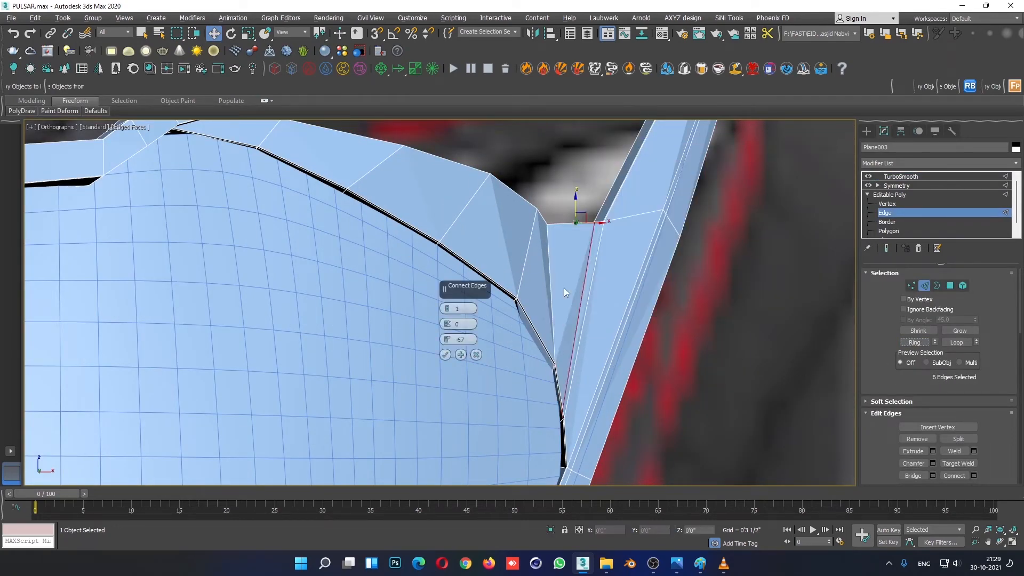
pyautogui.moveTo(451, 342); pyautogui.dragTo(422, 140)
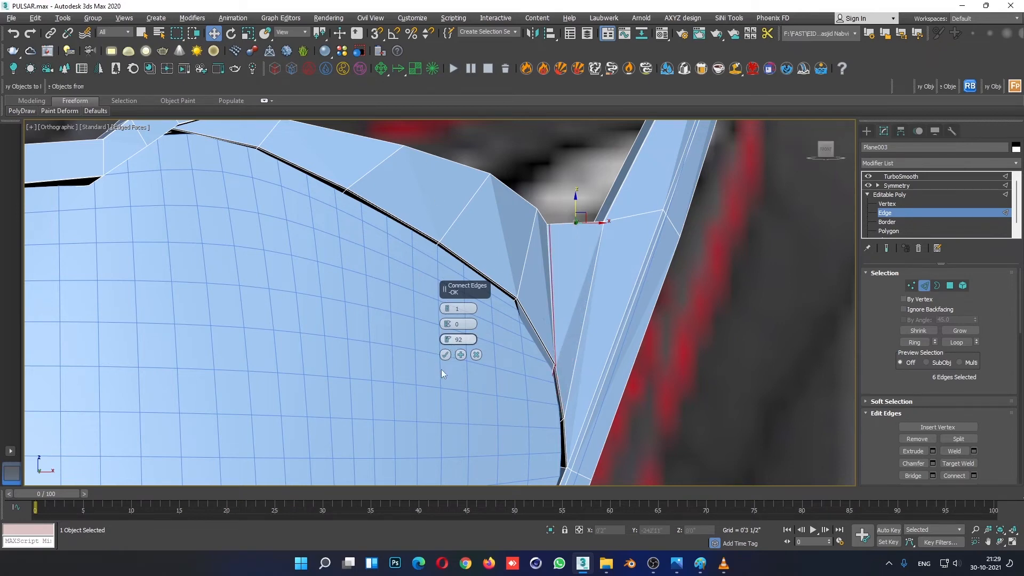
pyautogui.click(445, 354)
# End edge editing, hide the edged faces, and examine the sharpened frame crease from the front.
pyautogui.click(910, 196)
pyautogui.click(688, 438)
pyautogui.press('F4')
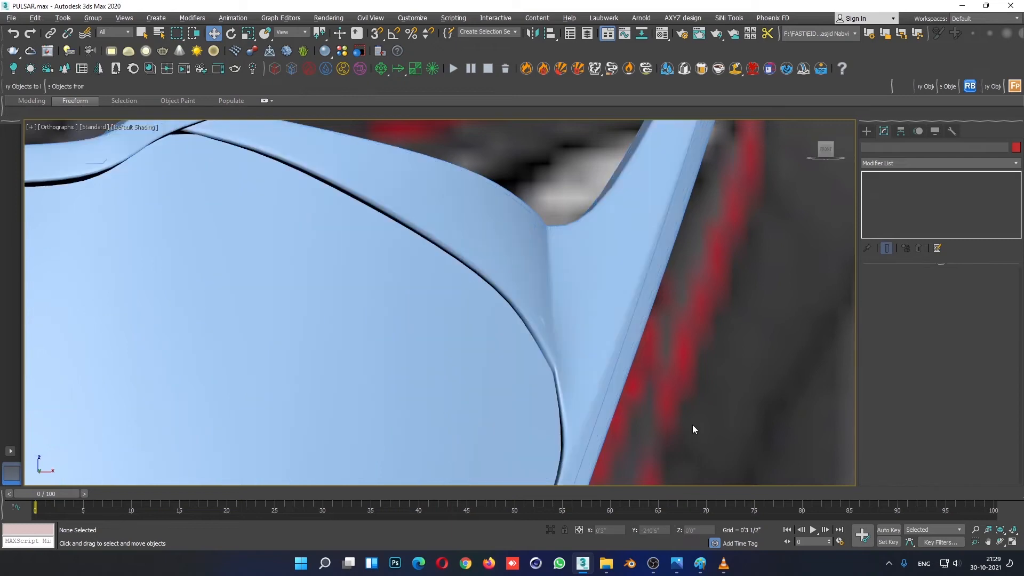
pyautogui.scroll(-6, 692, 424)
pyautogui.moveTo(731, 428); pyautogui.dragTo(734, 338, button='middle')
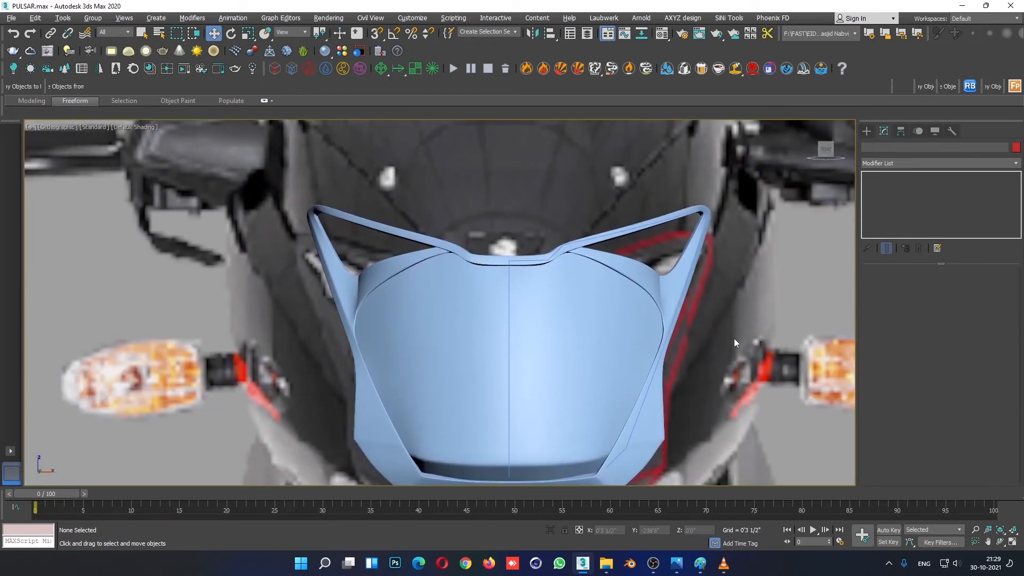
pyautogui.scroll(-4, 734, 338)
pyautogui.scroll(8, 685, 262)
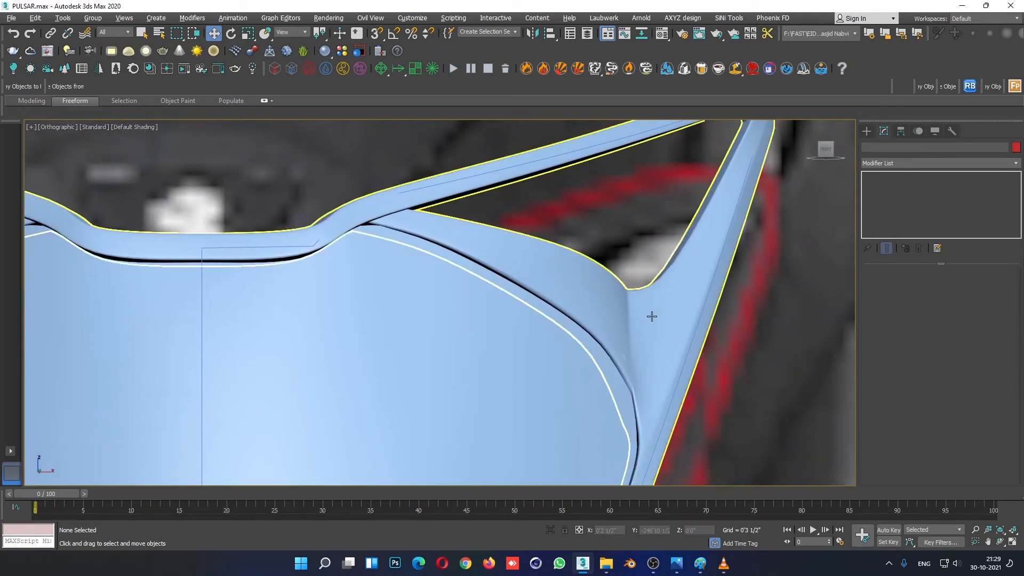
# Move the frame's vertices between the glass's upper outer corner and the side opening's lower edge in the front view to even out both curves.
pyautogui.click(652, 316)
pyautogui.click(885, 215)
pyautogui.click(894, 205)
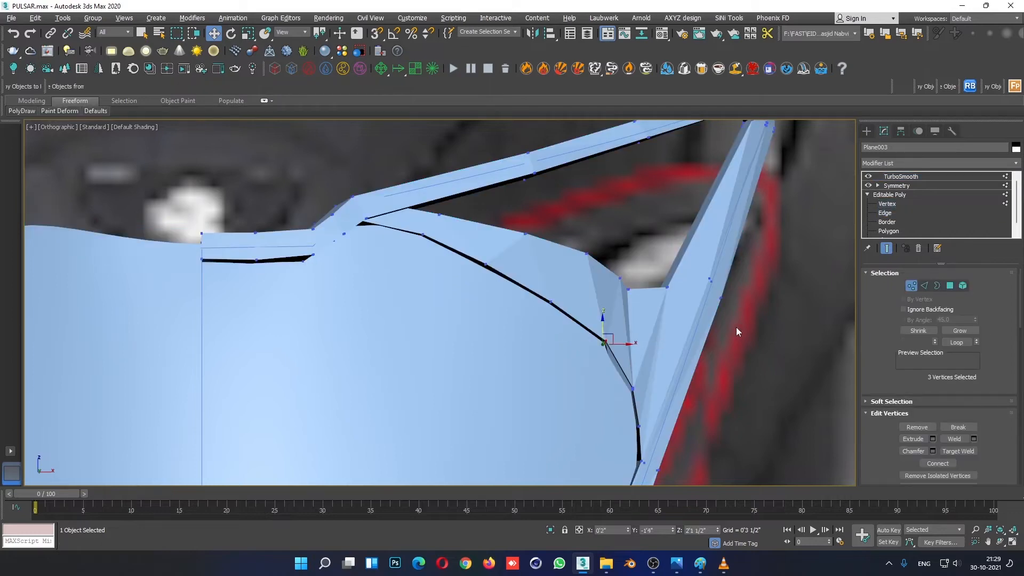
pyautogui.scroll(3, 677, 296)
pyautogui.moveTo(573, 299); pyautogui.dragTo(574, 298)
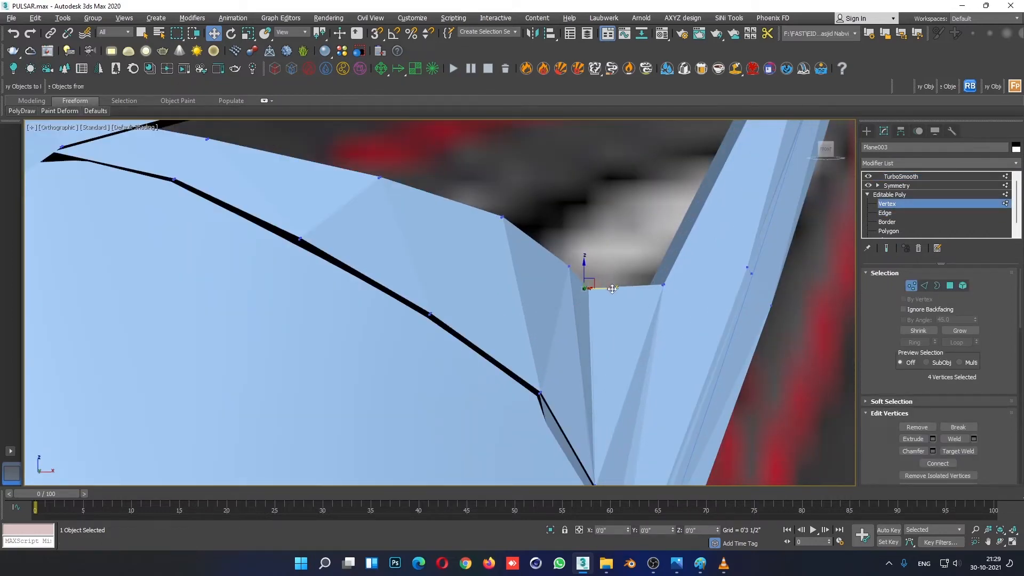
pyautogui.moveTo(627, 399); pyautogui.dragTo(651, 224, button='middle')
pyautogui.moveTo(591, 296); pyautogui.dragTo(617, 294)
pyautogui.moveTo(618, 252); pyautogui.dragTo(617, 411, button='middle')
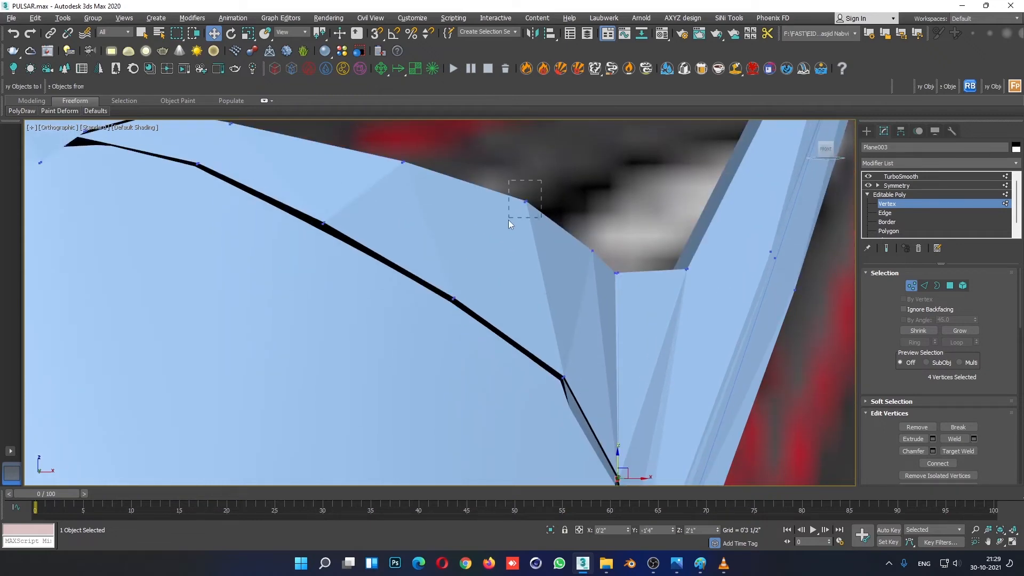
pyautogui.moveTo(525, 181); pyautogui.dragTo(526, 189)
# Switch to the perspective view and examine the frame's side openings in the front headlight reference photo.
pyautogui.hotkey('alt', 'w')
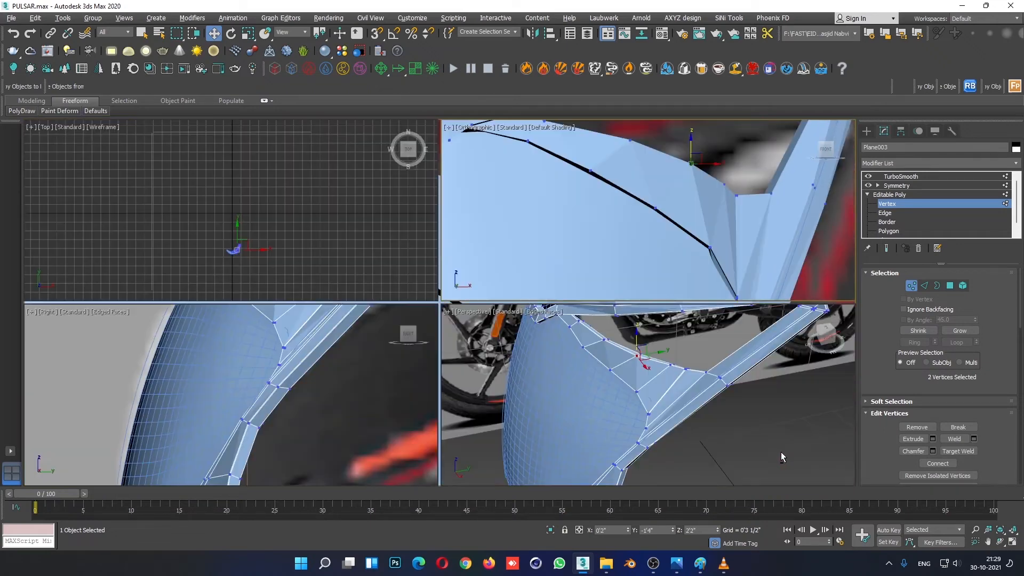
pyautogui.rightClick(780, 452)
pyautogui.hotkey('alt', 'w')
pyautogui.keyDown('alt'); pyautogui.moveTo(725, 414); pyautogui.dragTo(607, 344, button='middle'); pyautogui.keyUp('alt')
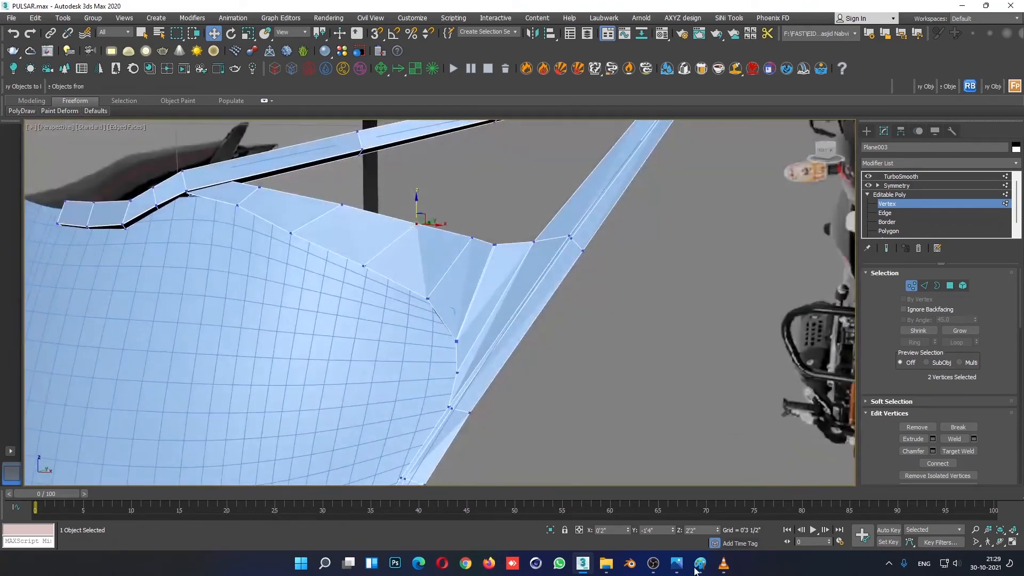
pyautogui.moveTo(684, 571)
pyautogui.click(684, 507)
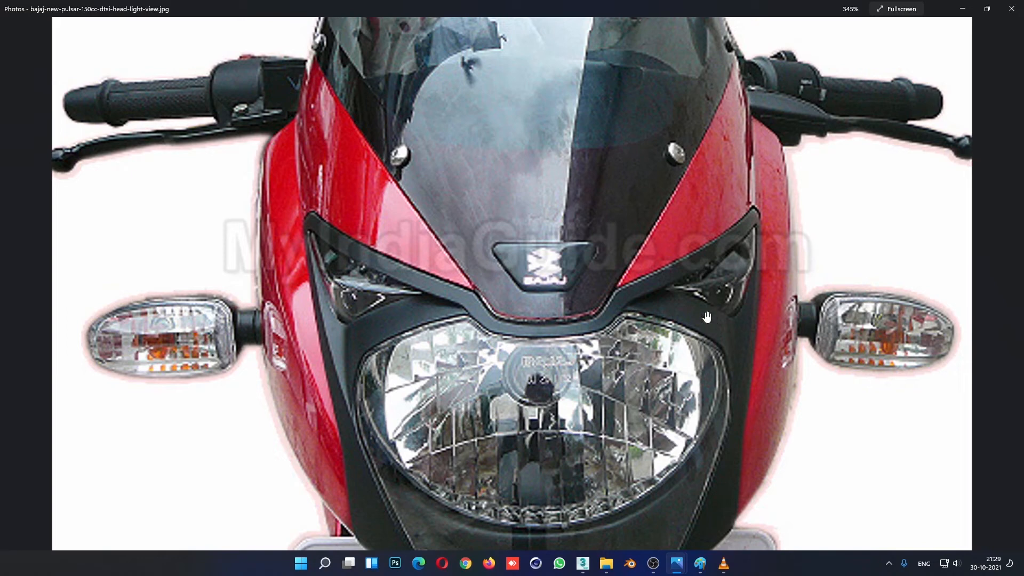
pyautogui.click(963, 8)
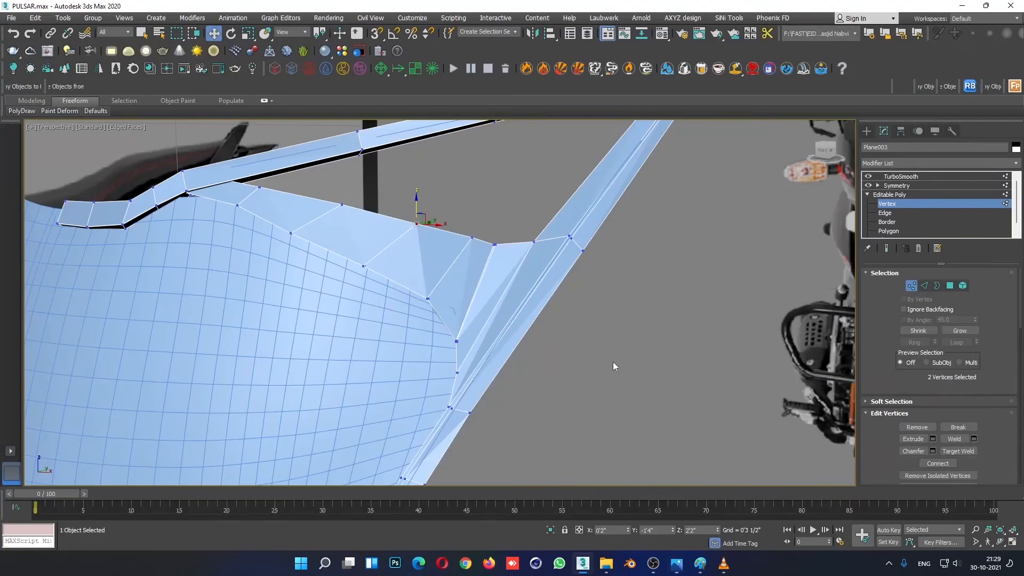
# Shift three vertices on the side opening's lower edge along the depth axis in the perspective view to smooth the frame's profile.
pyautogui.keyDown('alt'); pyautogui.moveTo(496, 338); pyautogui.dragTo(414, 287, button='middle'); pyautogui.keyUp('alt')
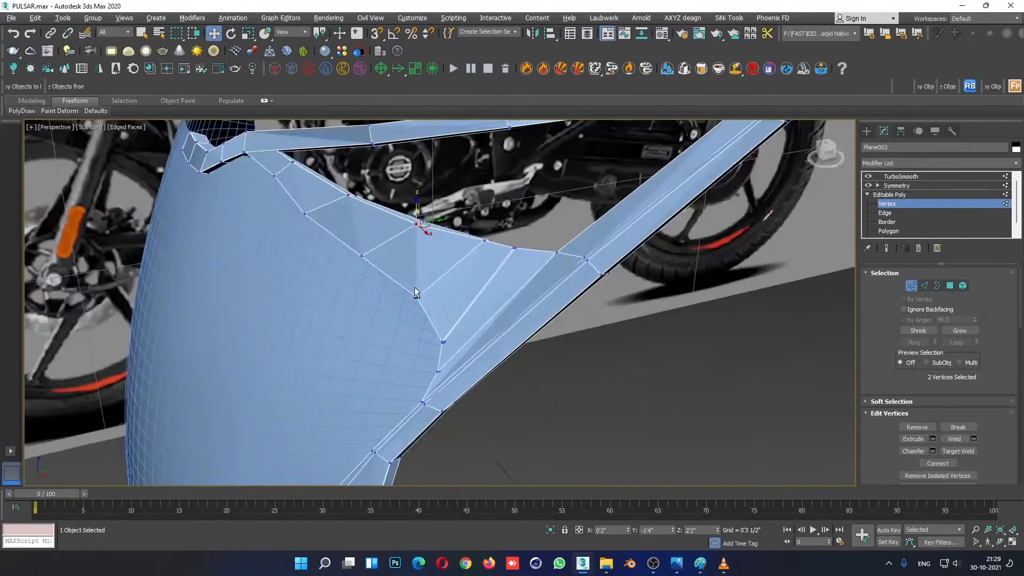
pyautogui.keyDown('ctrl'); pyautogui.moveTo(456, 257); pyautogui.dragTo(458, 252); pyautogui.keyUp('ctrl')
pyautogui.keyDown('alt'); pyautogui.moveTo(458, 252); pyautogui.dragTo(443, 281, button='middle'); pyautogui.keyUp('alt')
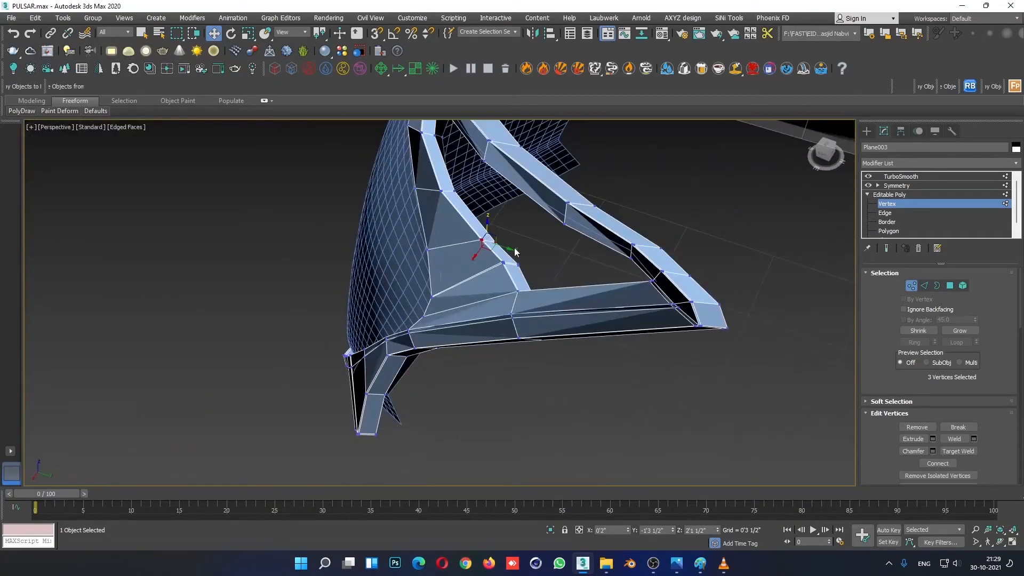
pyautogui.moveTo(507, 248); pyautogui.dragTo(497, 246)
pyautogui.keyDown('alt'); pyautogui.moveTo(496, 246); pyautogui.dragTo(523, 178, button='middle'); pyautogui.keyUp('alt')
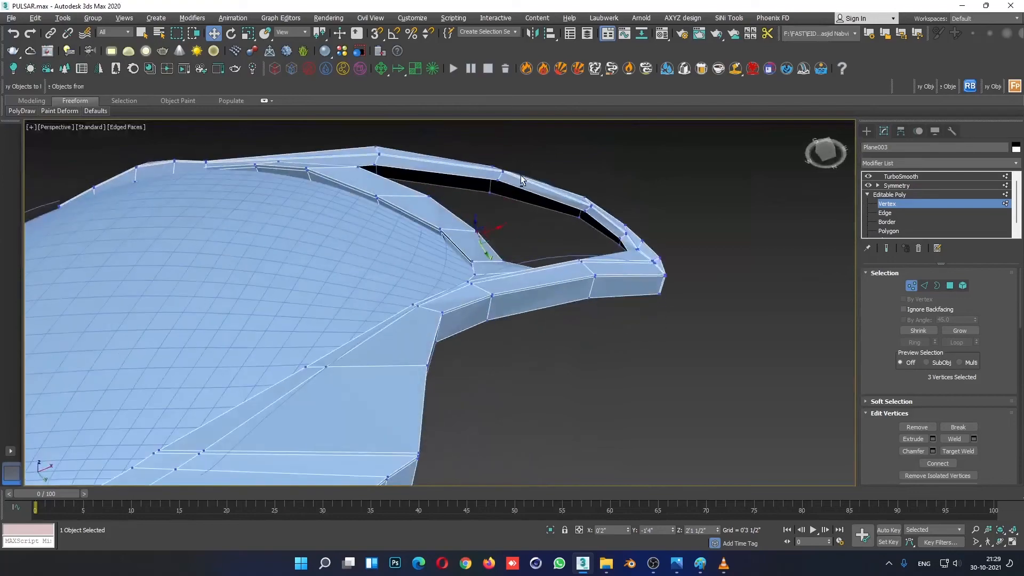
pyautogui.moveTo(483, 252); pyautogui.dragTo(481, 248)
pyautogui.keyDown('alt'); pyautogui.moveTo(481, 247); pyautogui.dragTo(453, 331, button='middle'); pyautogui.keyUp('alt')
pyautogui.moveTo(497, 234); pyautogui.dragTo(490, 233)
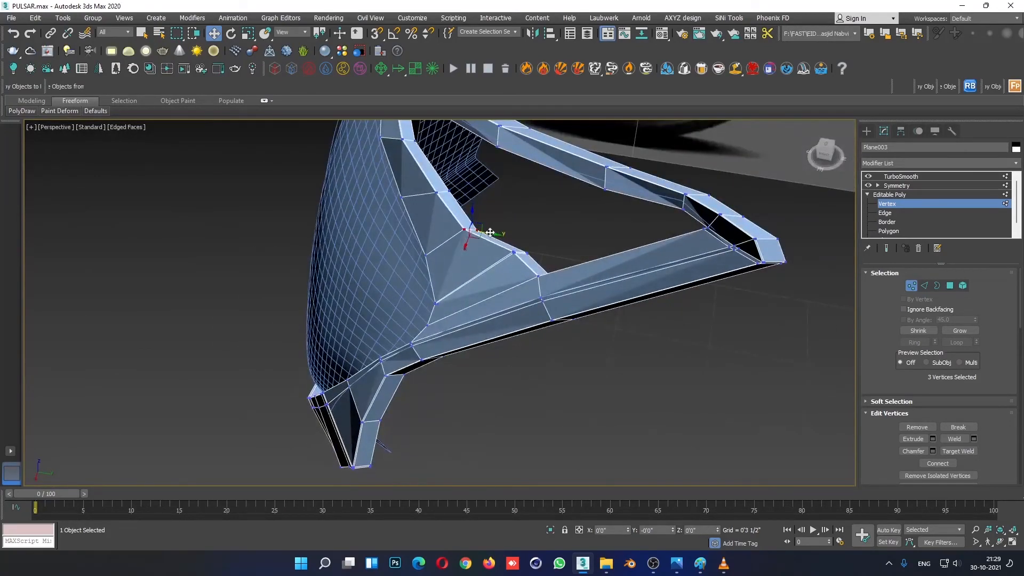
pyautogui.keyDown('alt'); pyautogui.moveTo(428, 261); pyautogui.dragTo(484, 201, button='middle'); pyautogui.keyUp('alt')
# End vertex editing, hide the edged faces, and examine the smoothed frame from the front.
pyautogui.click(904, 195)
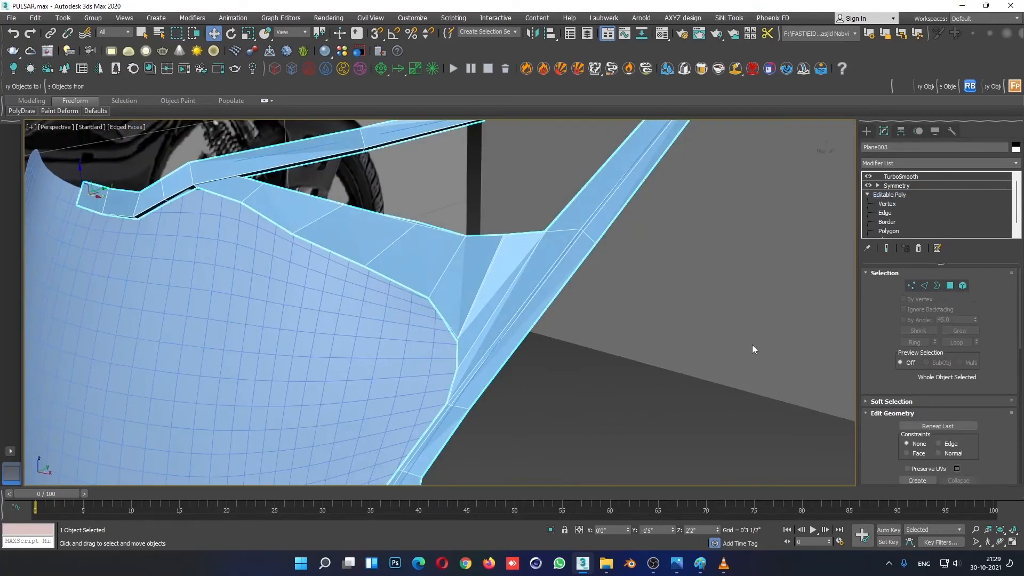
pyautogui.click(751, 345)
pyautogui.scroll(-5, 585, 414)
pyautogui.keyDown('alt'); pyautogui.moveTo(583, 414); pyautogui.dragTo(664, 398, button='middle'); pyautogui.keyUp('alt')
pyautogui.press('F4')
pyautogui.scroll(-4, 678, 398)
pyautogui.scroll(5, 615, 382)
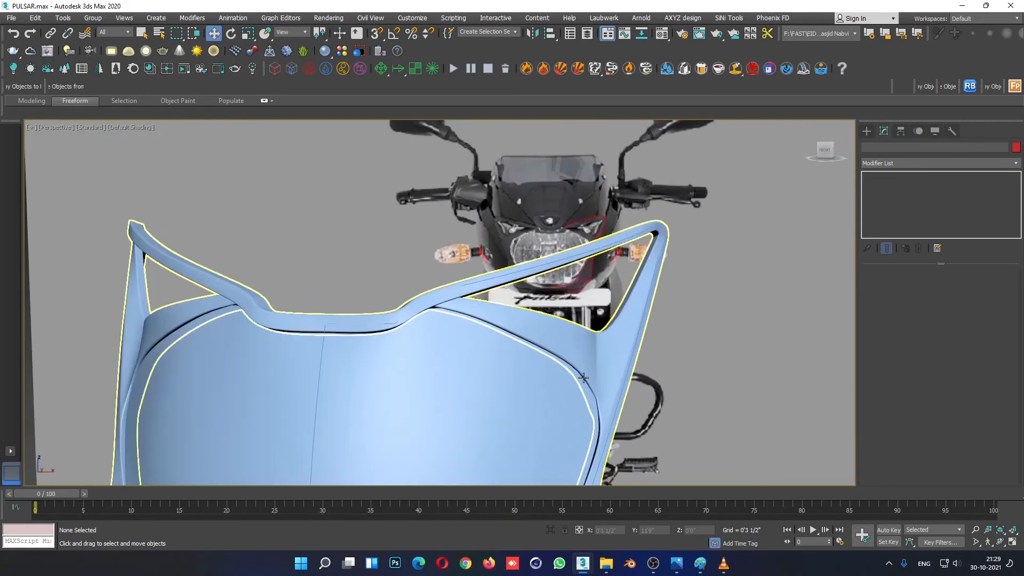
# Shift the frame's inner-edge vertices beside the glass's outer edge horizontally in the front view so they follow the glass outline.
pyautogui.click(608, 358)
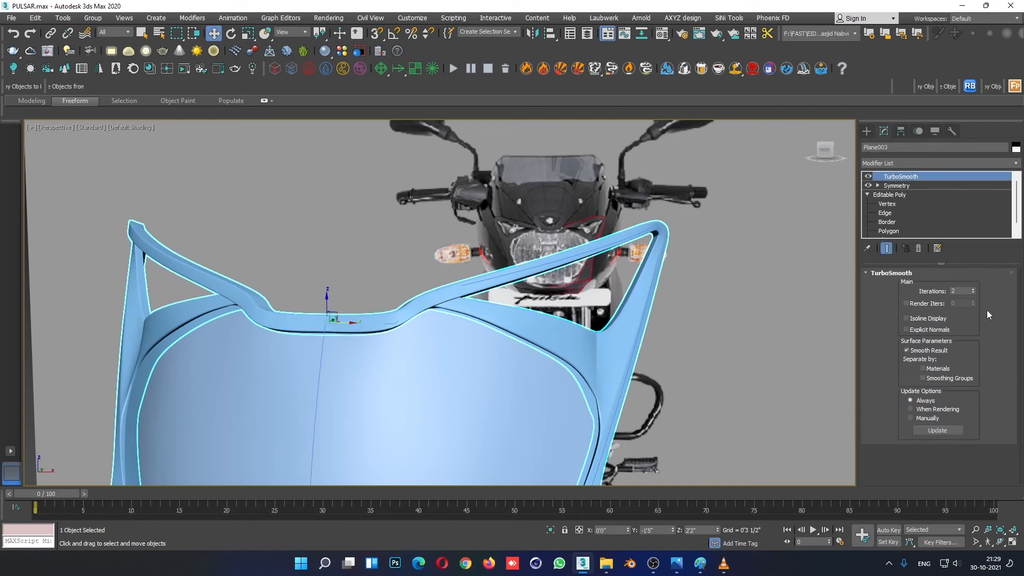
pyautogui.click(894, 204)
pyautogui.moveTo(644, 413); pyautogui.dragTo(644, 373, button='middle')
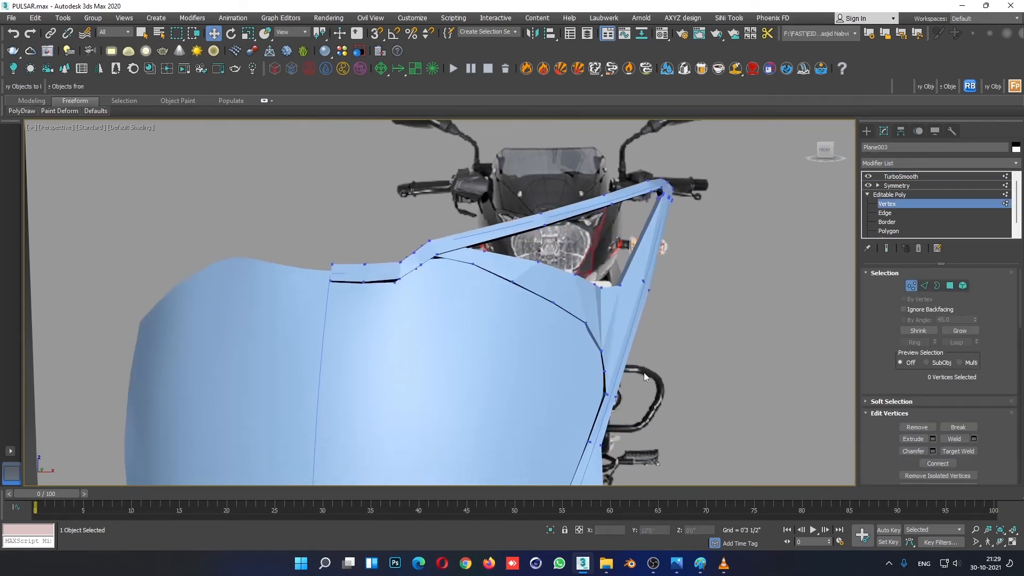
pyautogui.press('F4')
pyautogui.scroll(4, 621, 390)
pyautogui.scroll(1, 578, 364)
pyautogui.hotkey('alt', 'w')
pyautogui.middleClick(713, 231)
pyautogui.hotkey('alt', 'w')
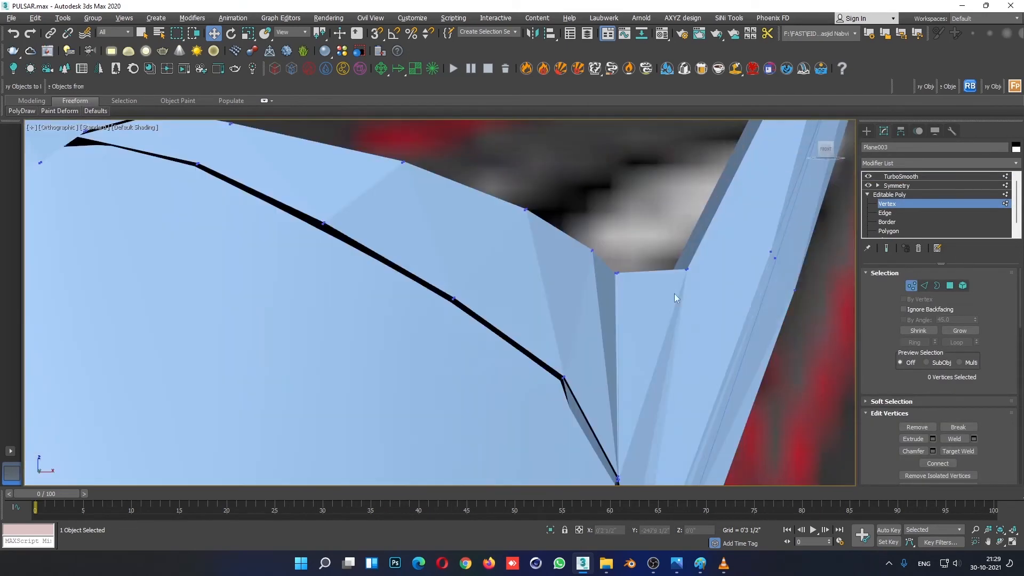
pyautogui.scroll(-3, 674, 293)
pyautogui.moveTo(648, 411); pyautogui.dragTo(673, 271, button='middle')
pyautogui.scroll(3, 676, 209)
pyautogui.moveTo(660, 247); pyautogui.dragTo(711, 273)
pyautogui.press('F3')
pyautogui.press('F3')
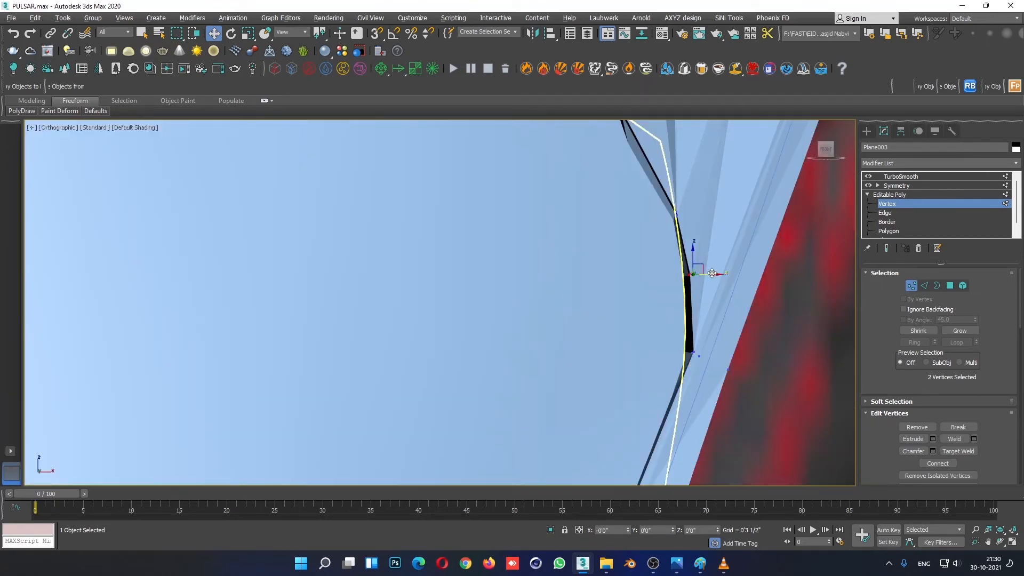
pyautogui.moveTo(655, 227); pyautogui.dragTo(683, 205)
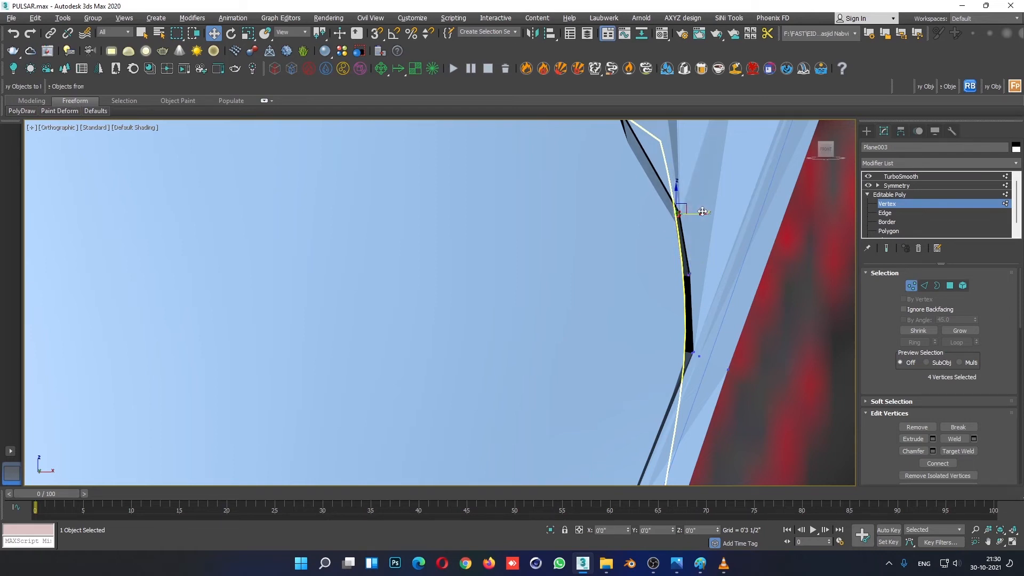
pyautogui.scroll(4, 663, 288)
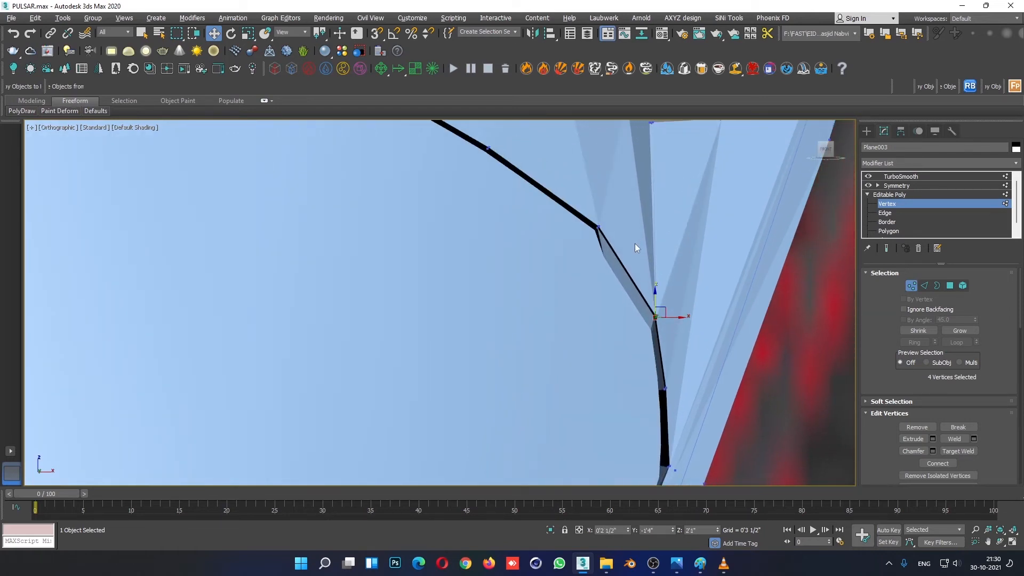
# End vertex editing and examine how the smoothed frame fits around the glass in the front view.
pyautogui.scroll(-3, 713, 288)
pyautogui.click(894, 196)
pyautogui.click(727, 399)
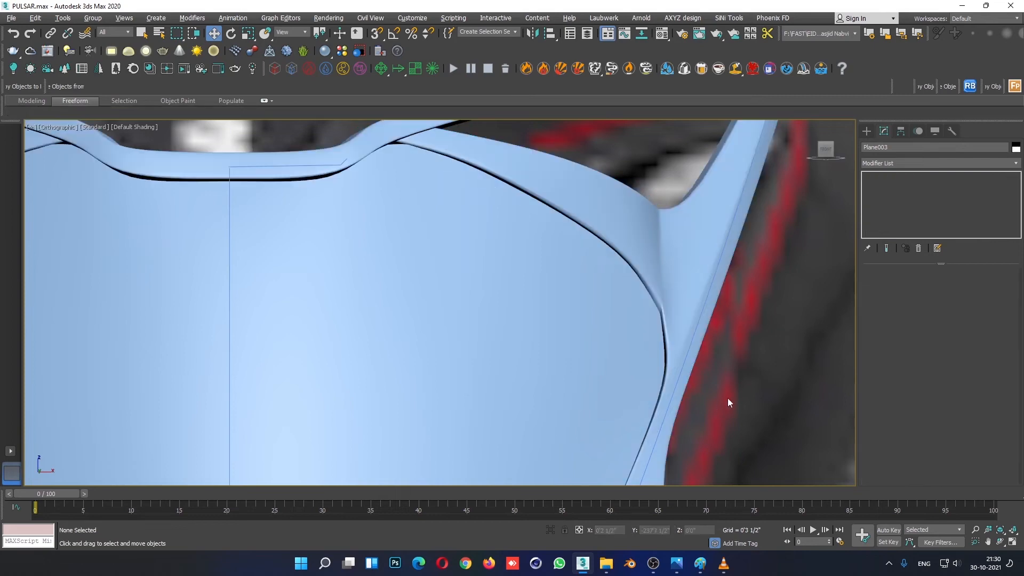
pyautogui.press('F4')
pyautogui.scroll(-4, 746, 375)
pyautogui.press('F4')
pyautogui.scroll(3, 713, 274)
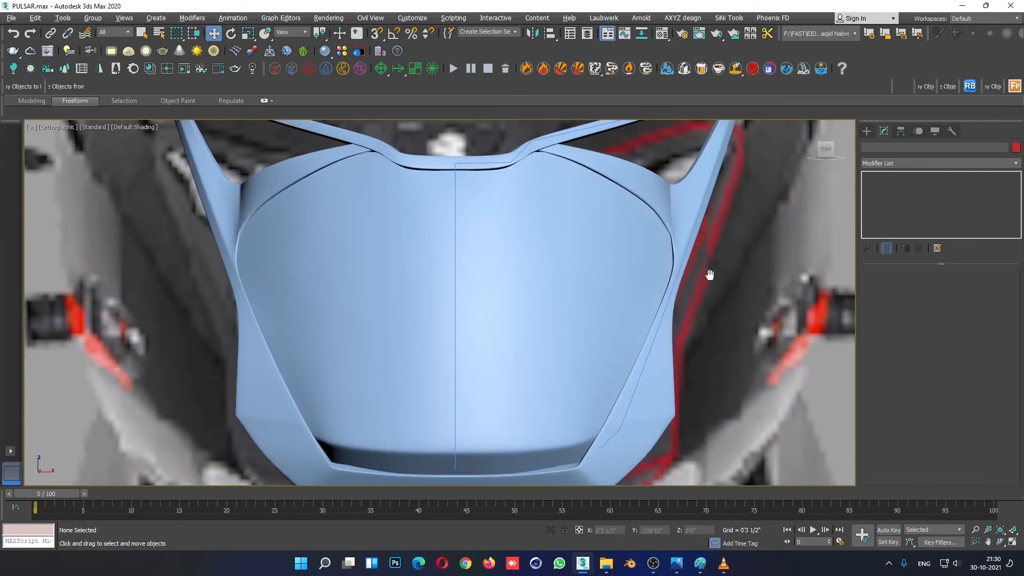
pyautogui.scroll(-3, 670, 224)
pyautogui.scroll(5, 687, 290)
# Nudge the two vertices at the kink in the frame's inner edge near the glass's outer corner in the front view.
pyautogui.click(687, 290)
pyautogui.click(890, 204)
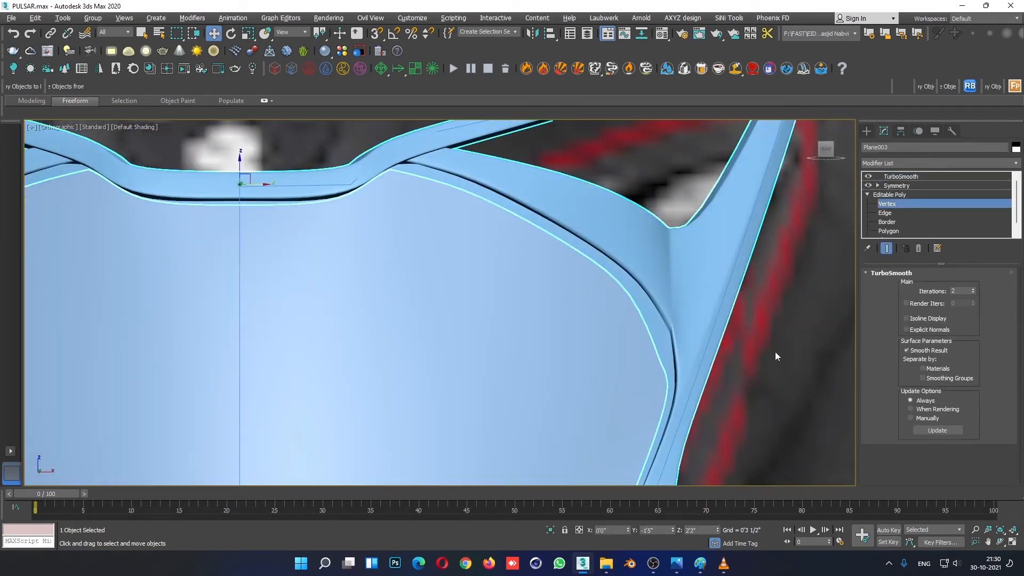
pyautogui.press('F4')
pyautogui.scroll(3, 677, 328)
pyautogui.scroll(4, 676, 328)
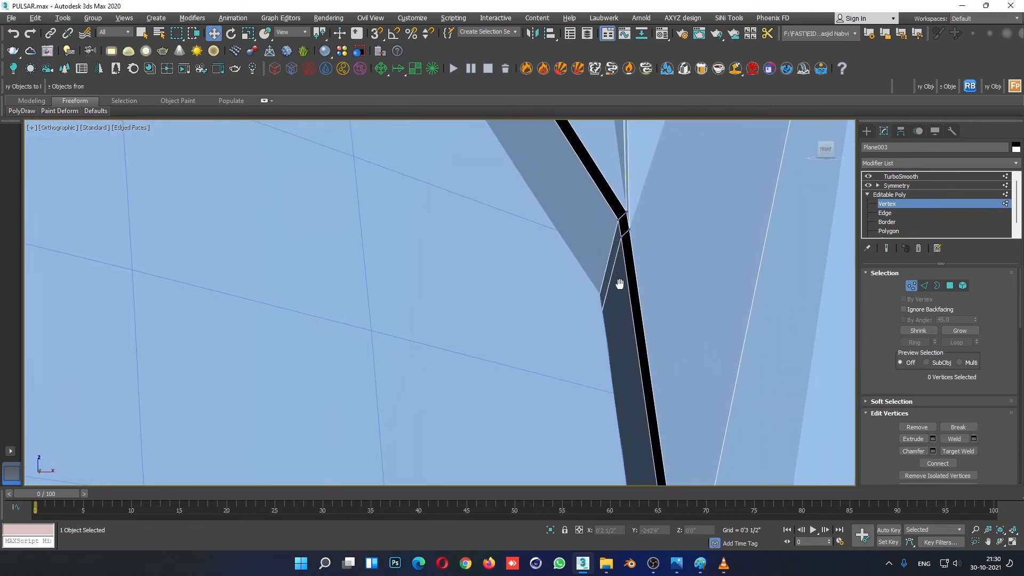
pyautogui.moveTo(635, 250)
pyautogui.mouseDown()
pyautogui.moveTo(615, 216)
pyautogui.moveTo(645, 237)
pyautogui.mouseUp()
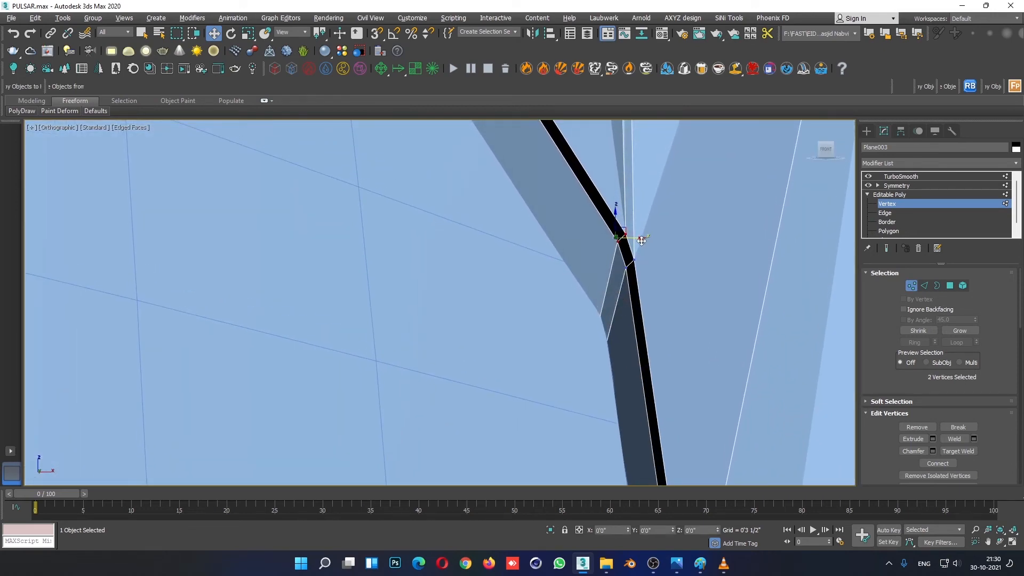
pyautogui.click(641, 229)
pyautogui.scroll(-4, 668, 321)
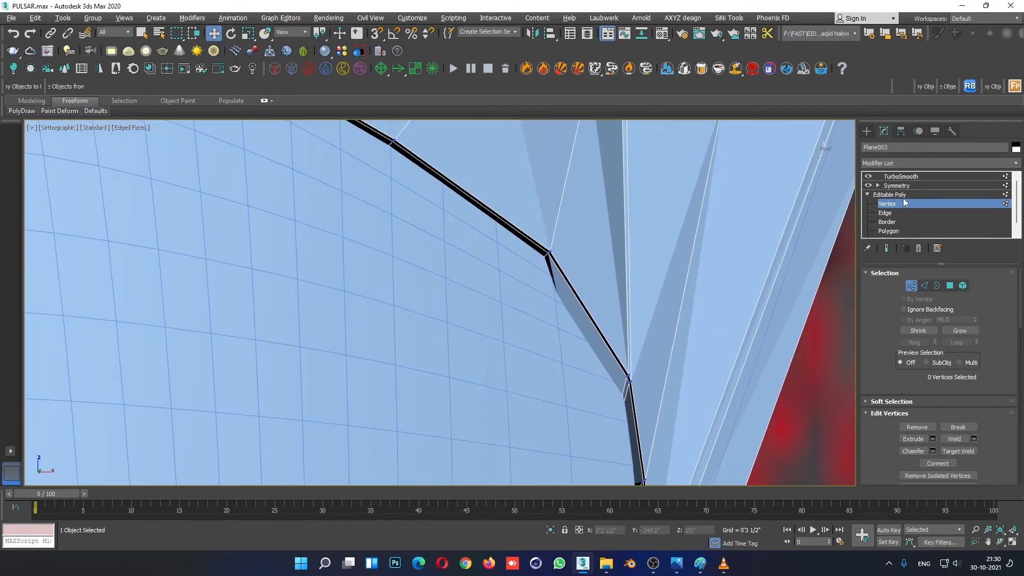
# End vertex editing, hide the edged faces, and compare the whole smoothed frame with the front motorcycle reference.
pyautogui.click(901, 195)
pyautogui.click(787, 396)
pyautogui.press('F4')
pyautogui.scroll(-5, 721, 362)
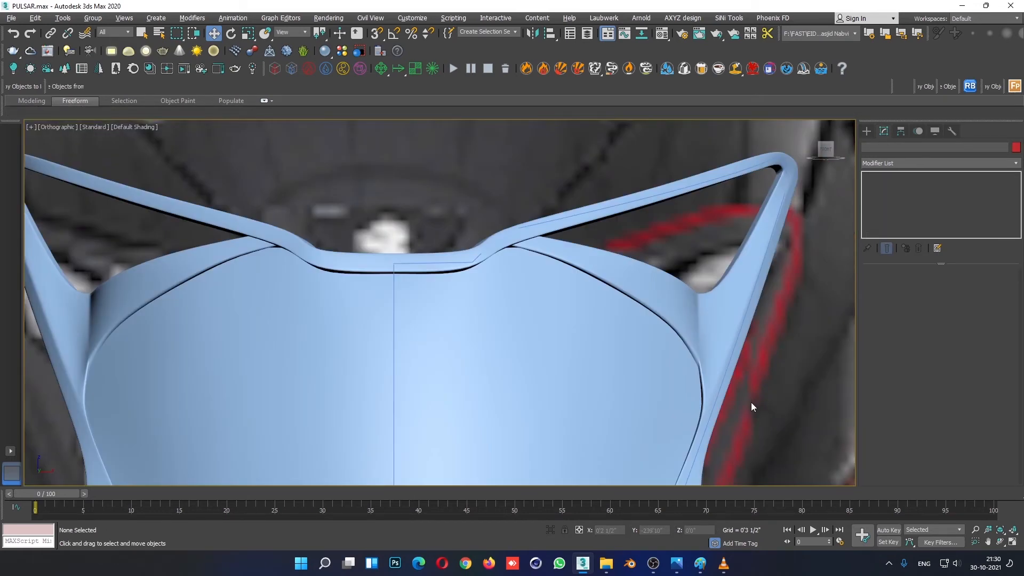
pyautogui.click(751, 403)
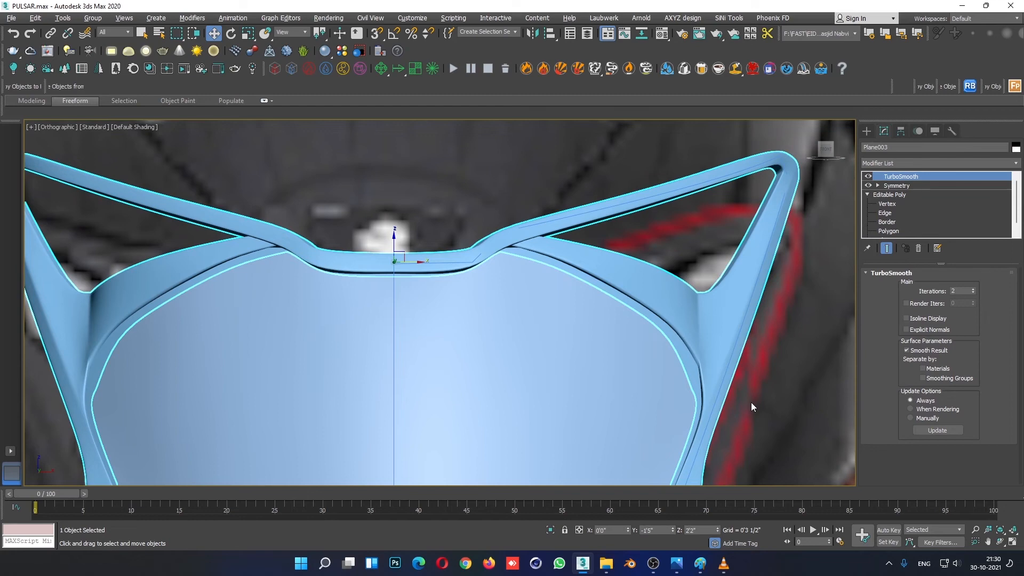
pyautogui.click(751, 403)
pyautogui.scroll(-8, 715, 347)
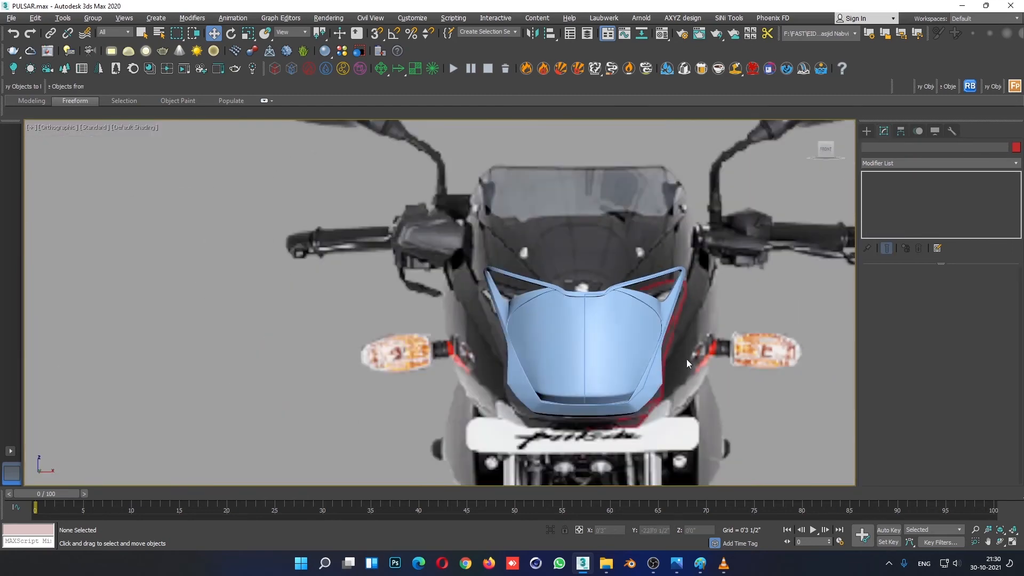
pyautogui.scroll(10, 674, 342)
# Open the frame's vertices for editing with edged faces shown and select the inner-edge vertex near the glass's lower outer corner.
pyautogui.click(734, 304)
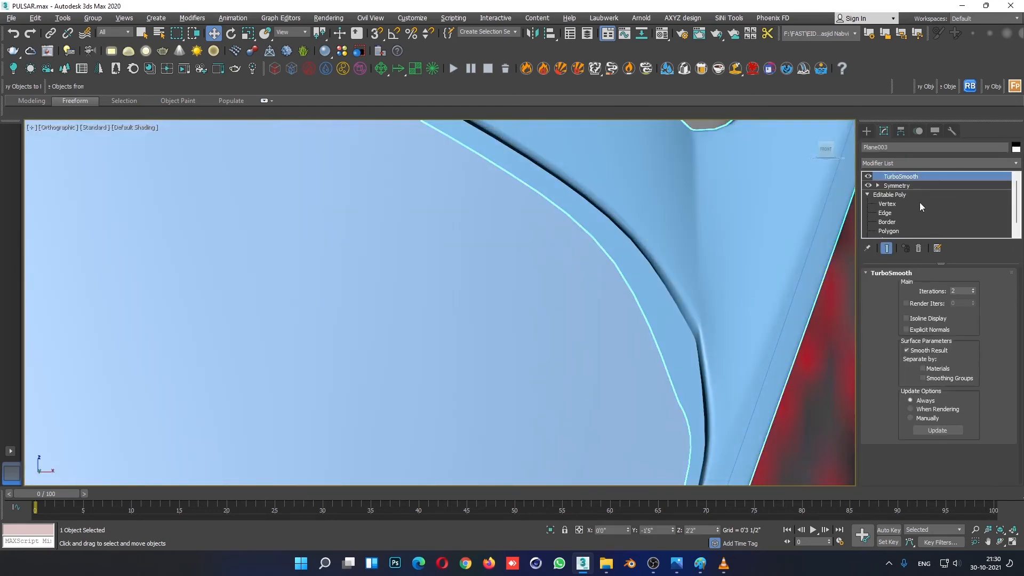
pyautogui.click(919, 203)
pyautogui.press('F4')
pyautogui.scroll(6, 718, 348)
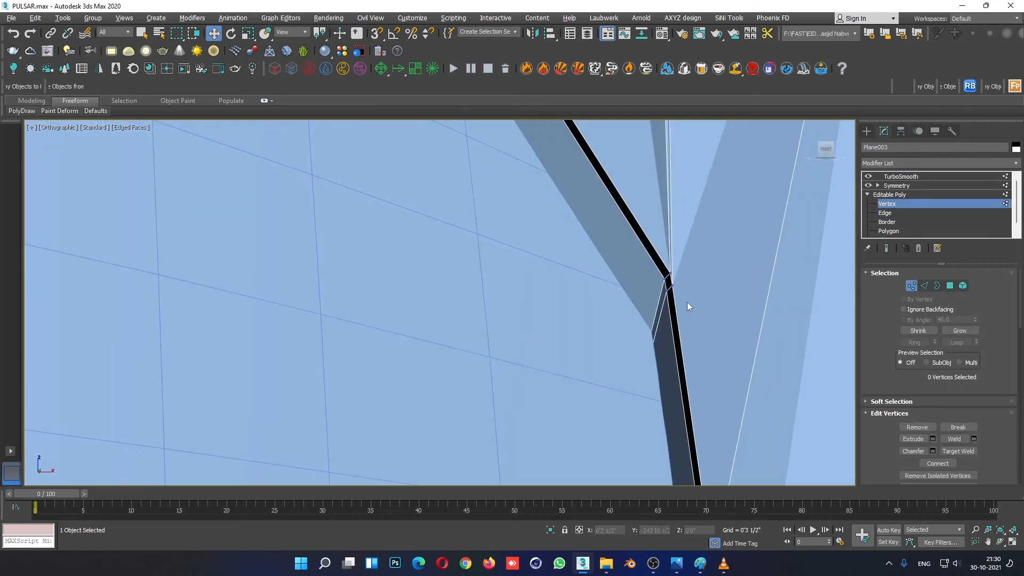
pyautogui.hotkey('alt', 'w')
pyautogui.click(757, 424)
pyautogui.scroll(5, 677, 374)
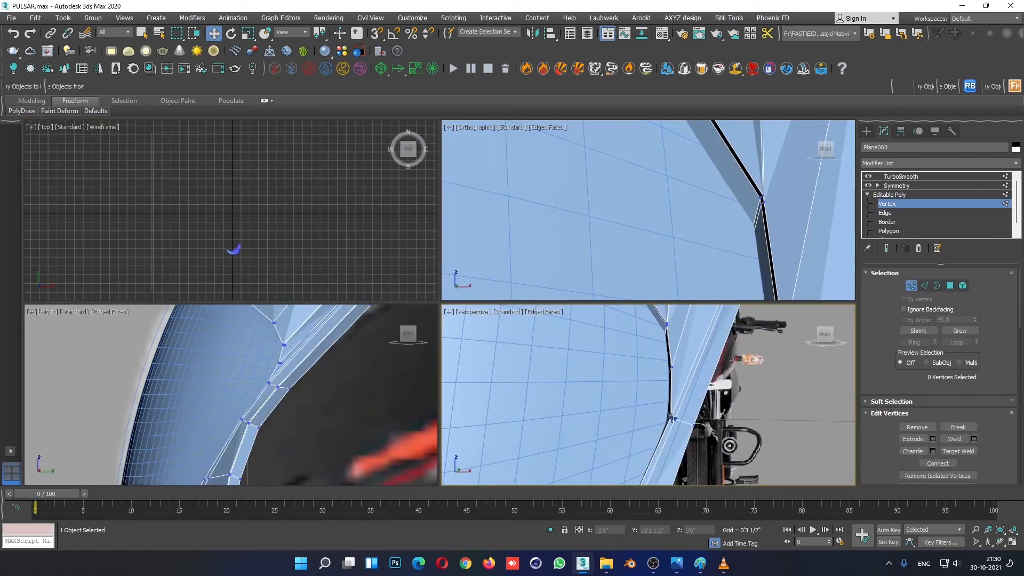
pyautogui.click(673, 419)
pyautogui.hotkey('alt', 'w')
# Shift the selected frame vertex and its neighbours at the inner corner in depth so that corner sits closer to the glass.
pyautogui.keyDown('alt'); pyautogui.moveTo(549, 365); pyautogui.dragTo(607, 304, button='middle'); pyautogui.keyUp('alt')
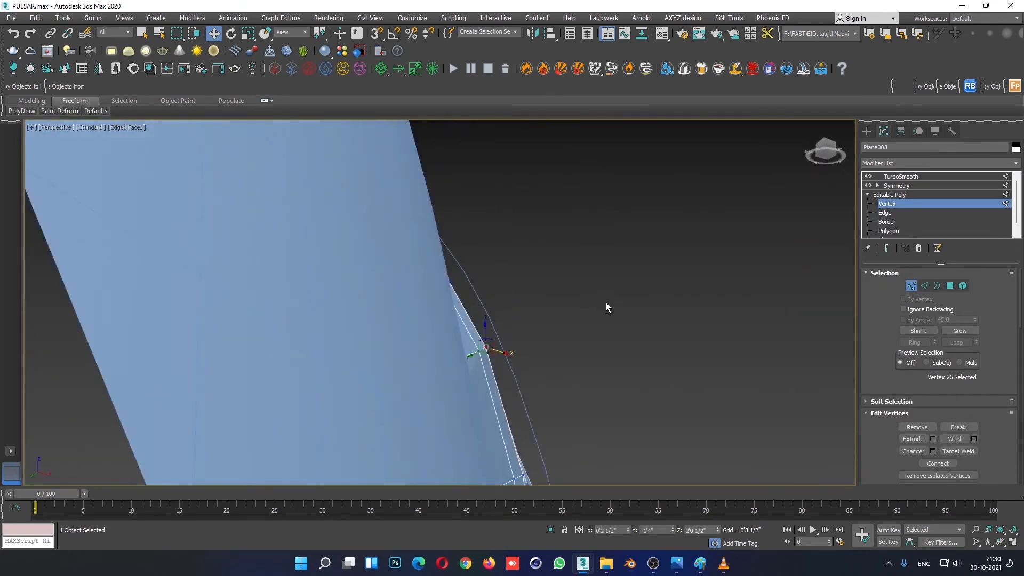
pyautogui.press('z')
pyautogui.keyDown('alt'); pyautogui.moveTo(501, 348); pyautogui.dragTo(458, 374, button='middle'); pyautogui.keyUp('alt')
pyautogui.scroll(-4, 488, 361)
pyautogui.click(477, 345)
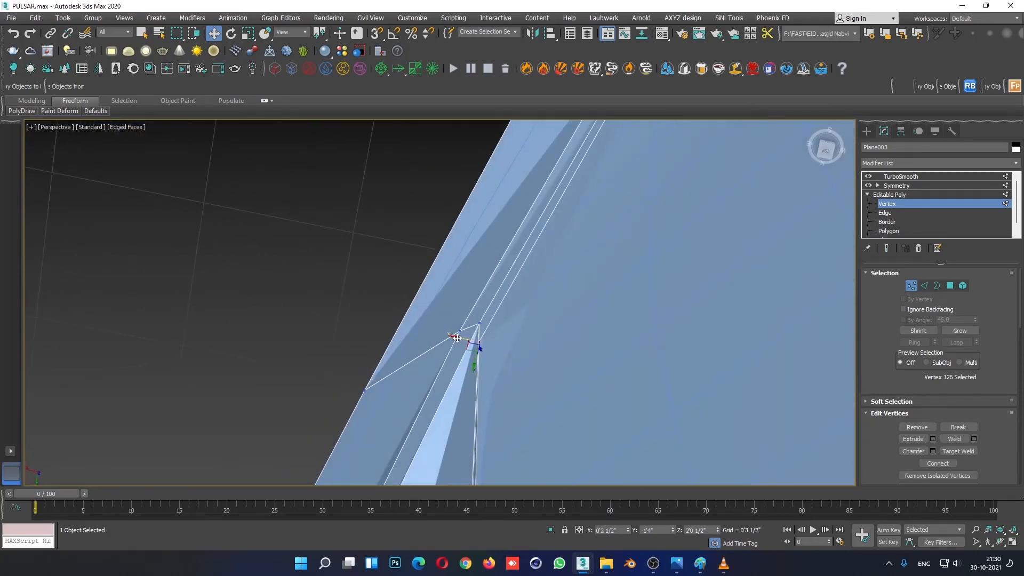
pyautogui.keyDown('alt'); pyautogui.moveTo(560, 373); pyautogui.dragTo(527, 237, button='middle'); pyautogui.keyUp('alt')
pyautogui.keyDown('ctrl'); pyautogui.click(505, 334); pyautogui.keyUp('ctrl')
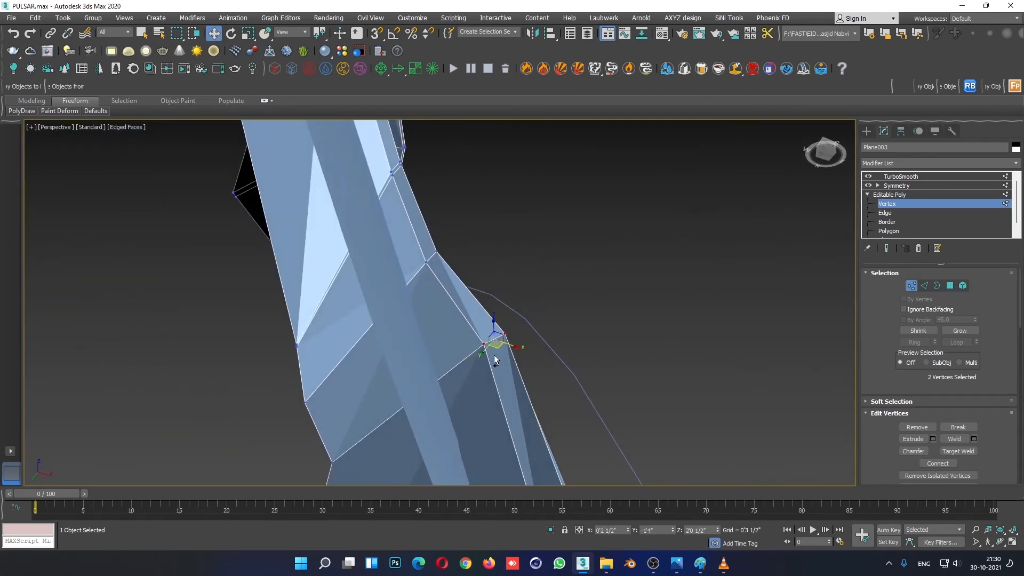
pyautogui.moveTo(480, 355); pyautogui.dragTo(511, 365)
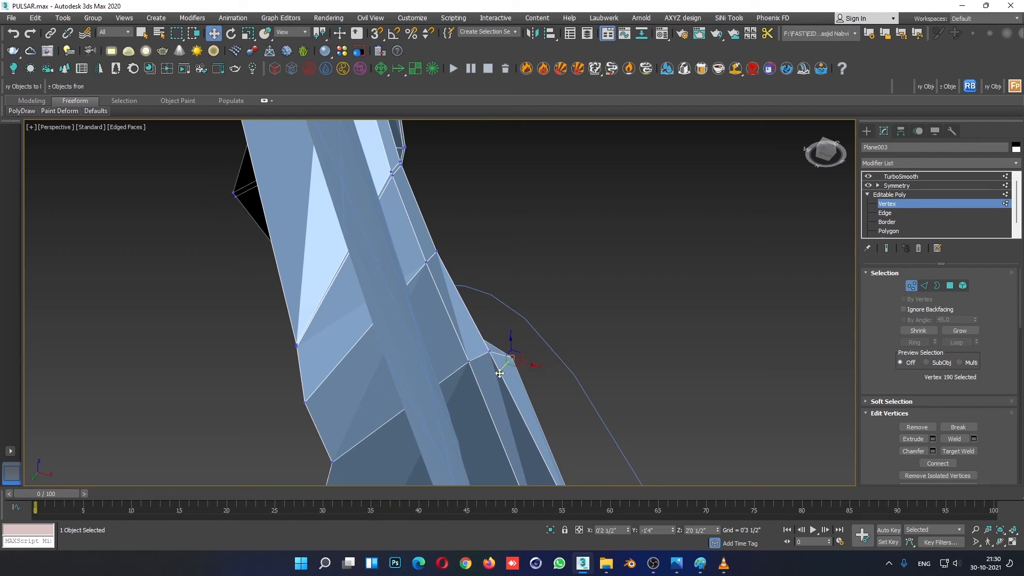
pyautogui.scroll(10, 487, 384)
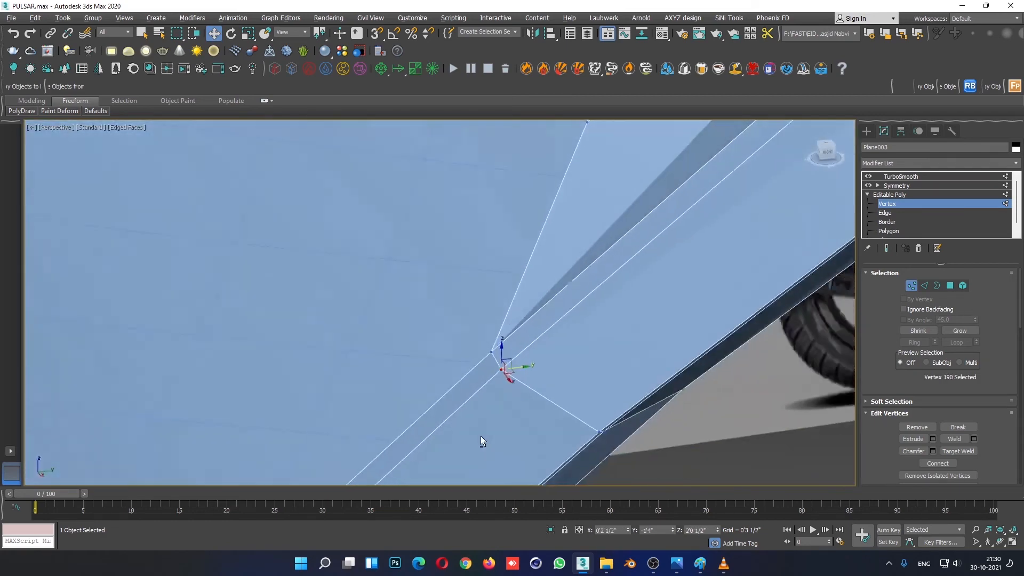
pyautogui.keyDown('alt'); pyautogui.moveTo(481, 436); pyautogui.dragTo(526, 463, button='middle'); pyautogui.keyUp('alt')
pyautogui.scroll(-5, 559, 341)
pyautogui.keyDown('alt'); pyautogui.moveTo(650, 341); pyautogui.dragTo(743, 319, button='middle'); pyautogui.keyUp('alt')
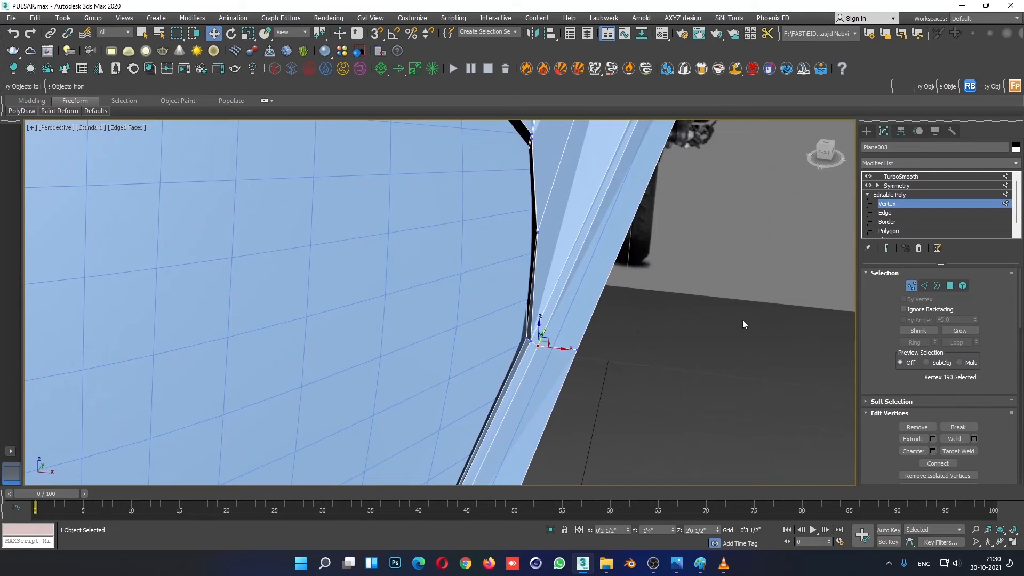
# Add an edge loop close to the frame's inner edge by connecting its edge ring with 1 segment, pinch 0 and slide 92.
pyautogui.click(896, 214)
pyautogui.click(546, 306)
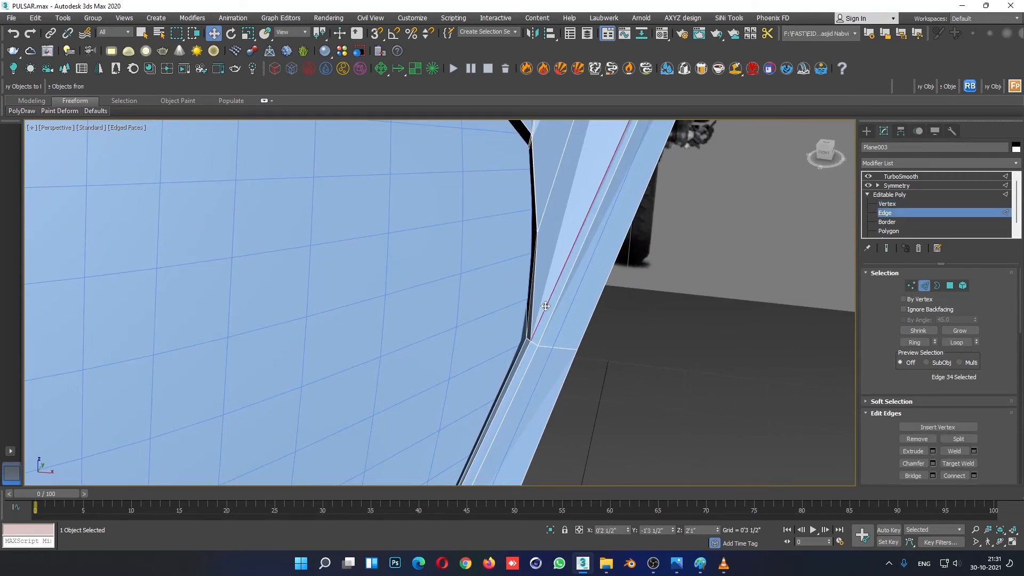
pyautogui.click(915, 342)
pyautogui.rightClick(641, 273)
pyautogui.click(725, 240)
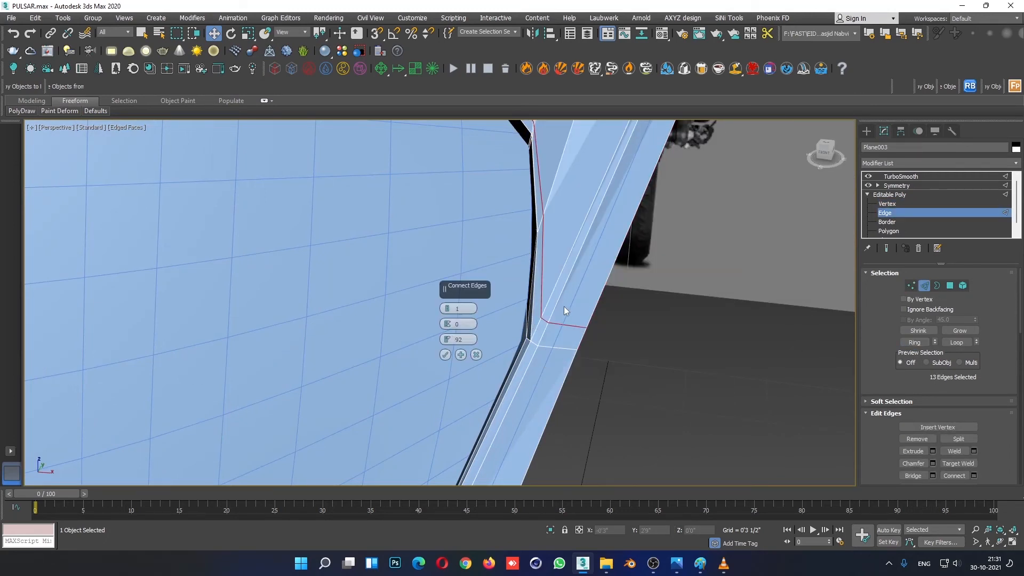
pyautogui.scroll(-2, 533, 249)
pyautogui.keyDown('alt'); pyautogui.moveTo(533, 249); pyautogui.dragTo(568, 356, button='middle'); pyautogui.keyUp('alt')
pyautogui.click(445, 355)
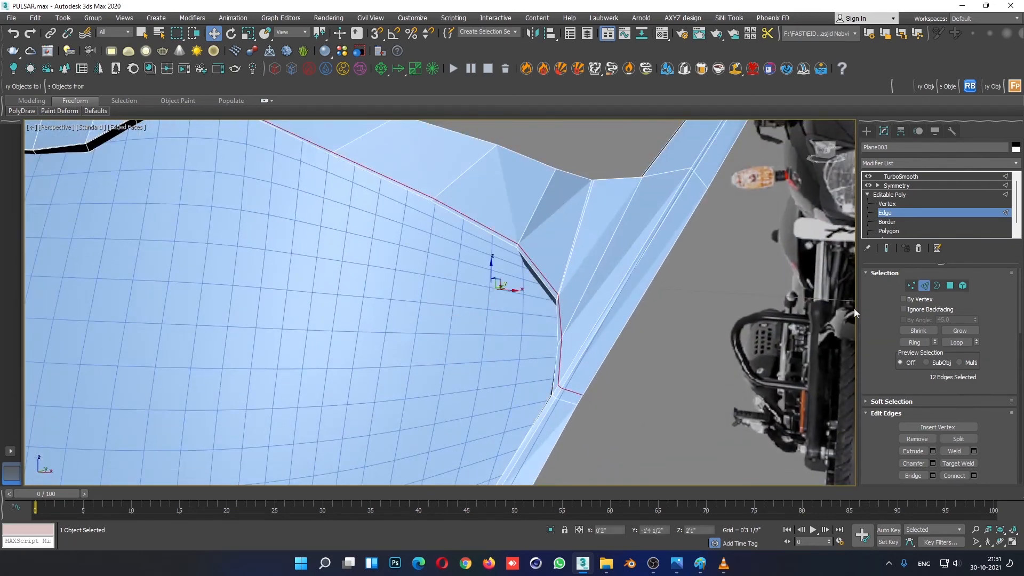
# End edge editing, hide the edged faces, and examine the smoothed frame and glass against the front and side motorcycle references.
pyautogui.click(889, 195)
pyautogui.click(732, 369)
pyautogui.press('F4')
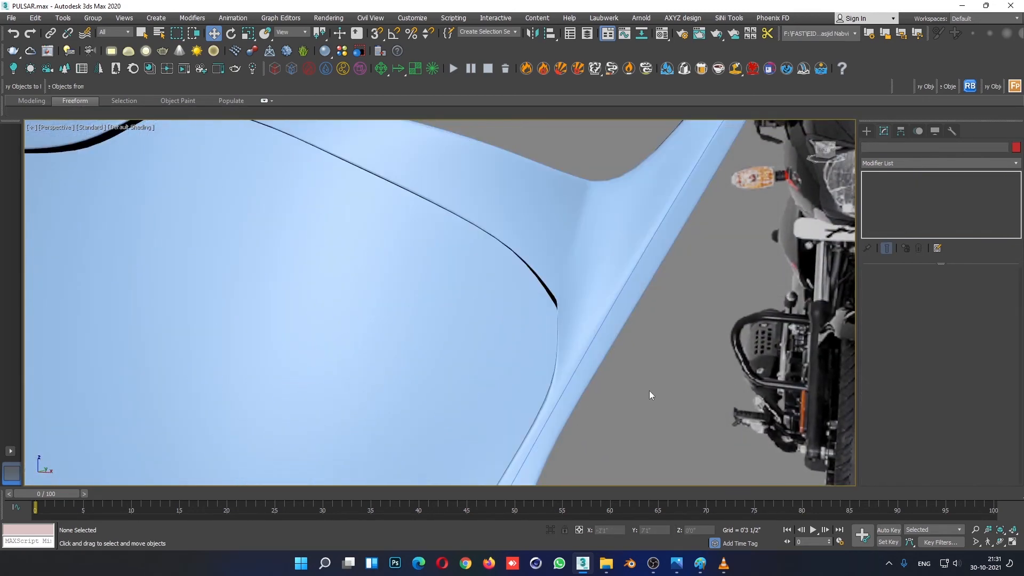
pyautogui.scroll(-5, 649, 390)
pyautogui.keyDown('alt'); pyautogui.moveTo(685, 411); pyautogui.dragTo(664, 385, button='middle'); pyautogui.keyUp('alt')
pyautogui.scroll(-10, 677, 368)
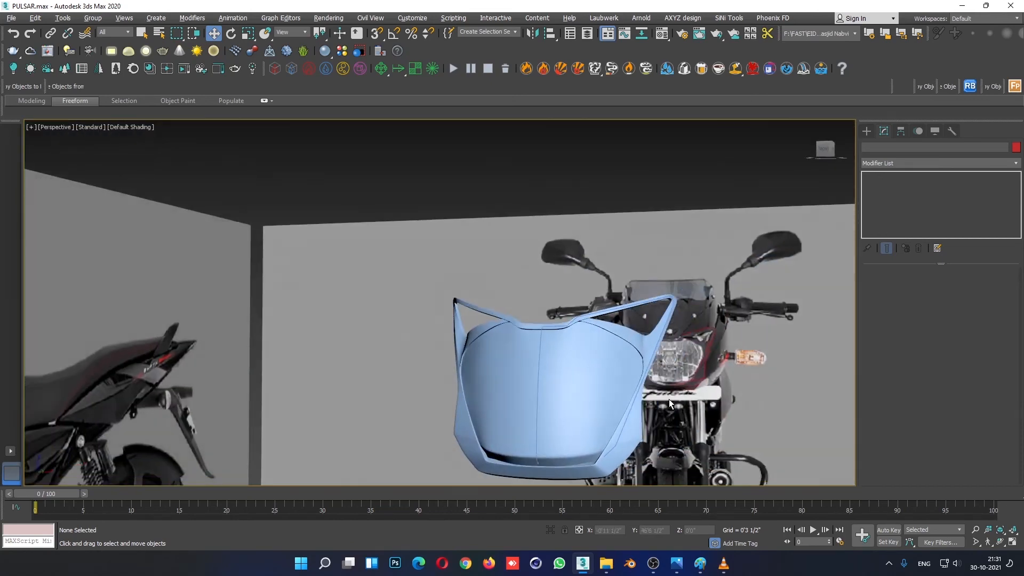
pyautogui.moveTo(718, 415)
pyautogui.keyDown('alt'); pyautogui.mouseDown(button='middle')
pyautogui.moveTo(755, 413)
pyautogui.moveTo(702, 411)
pyautogui.mouseUp(button='middle'); pyautogui.keyUp('alt')
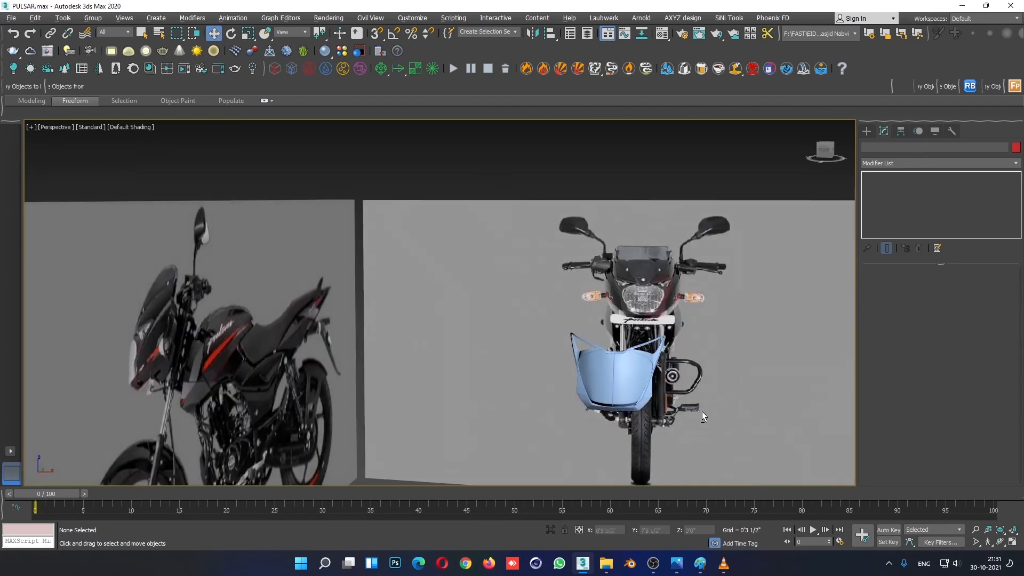
pyautogui.scroll(3, 630, 399)
pyautogui.keyDown('alt'); pyautogui.moveTo(630, 399); pyautogui.dragTo(574, 404, button='middle'); pyautogui.keyUp('alt')
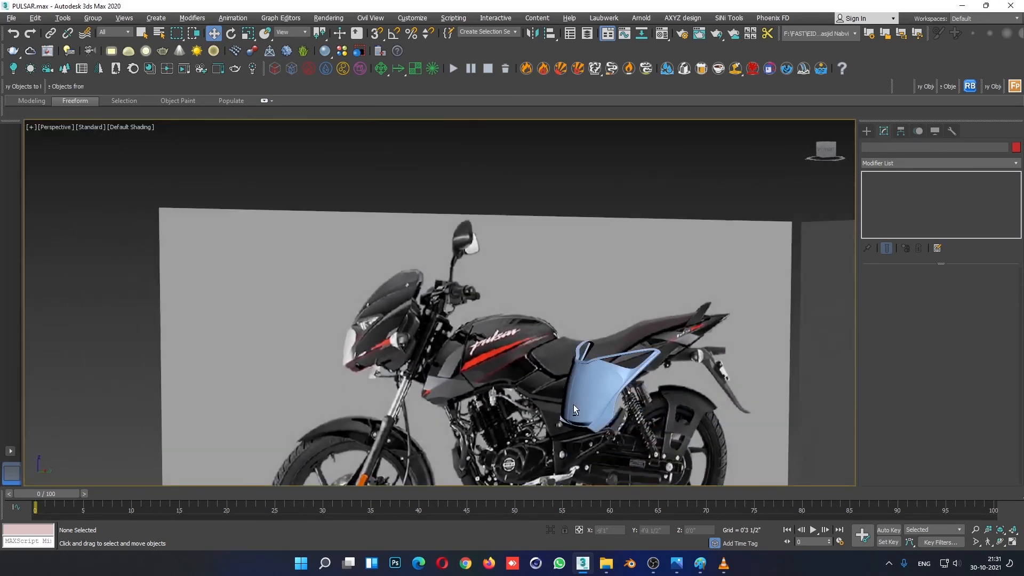
# Open the glass's vertices for editing and select the two at its upper outer corner in the side view.
pyautogui.click(600, 388)
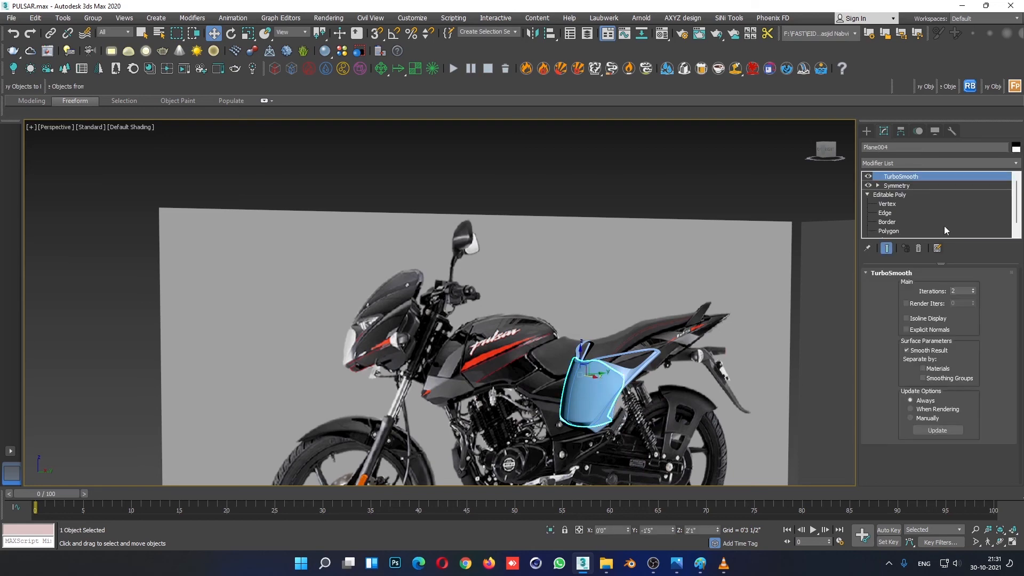
pyautogui.click(886, 204)
pyautogui.hotkey('alt', 'w')
pyautogui.hotkey('alt', 'w')
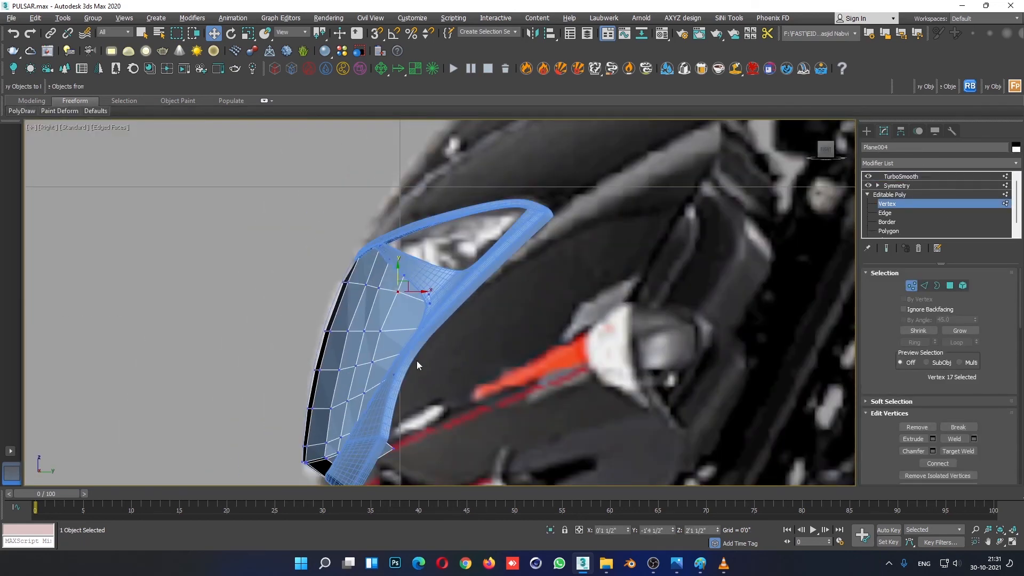
pyautogui.moveTo(333, 347); pyautogui.dragTo(309, 336)
pyautogui.scroll(2, 310, 380)
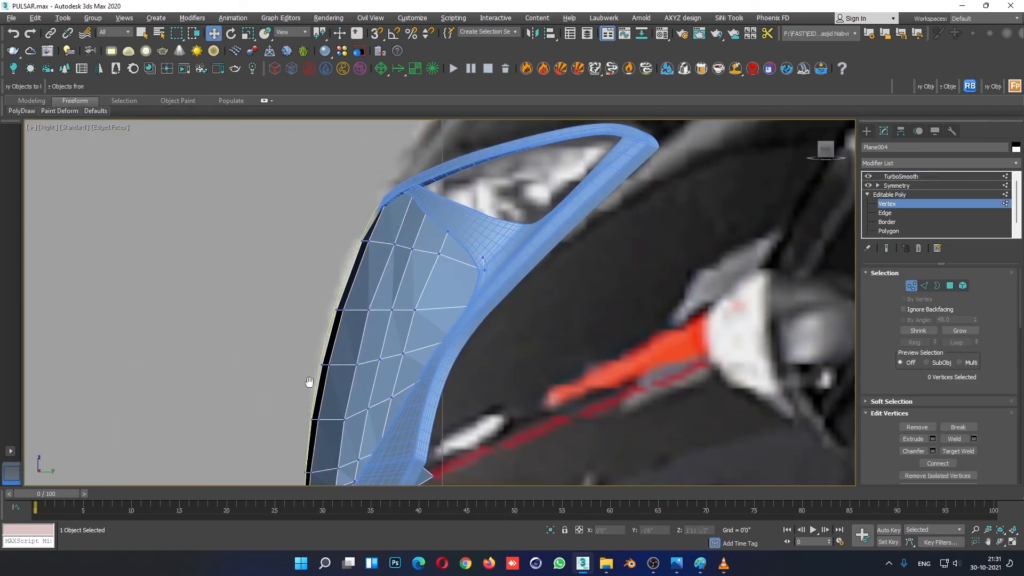
pyautogui.moveTo(454, 463); pyautogui.dragTo(442, 420, button='middle')
pyautogui.click(429, 284)
pyautogui.click(449, 304)
pyautogui.scroll(-2, 438, 416)
pyautogui.scroll(2, 467, 253)
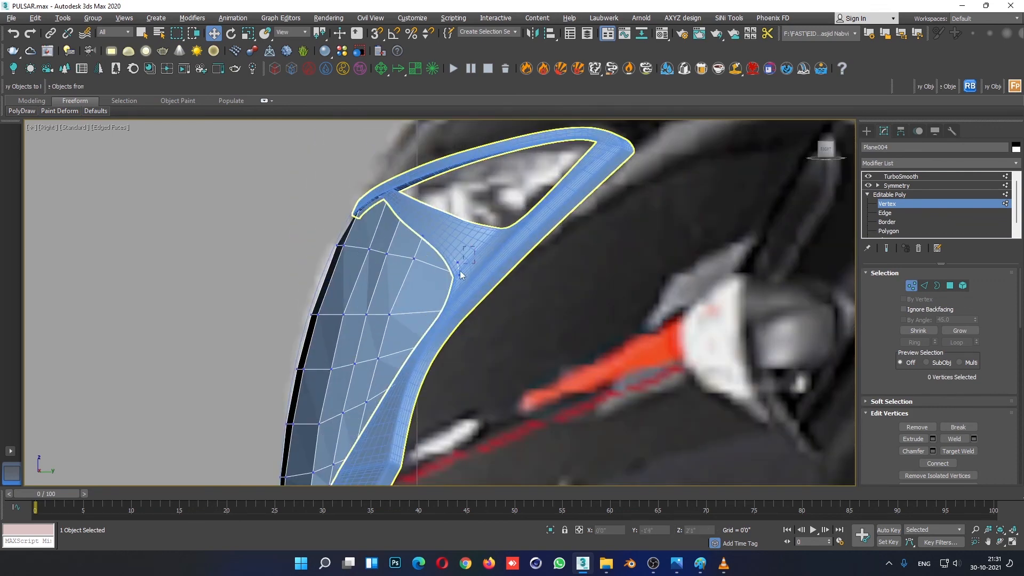
pyautogui.moveTo(461, 274); pyautogui.dragTo(462, 265)
pyautogui.scroll(3, 478, 263)
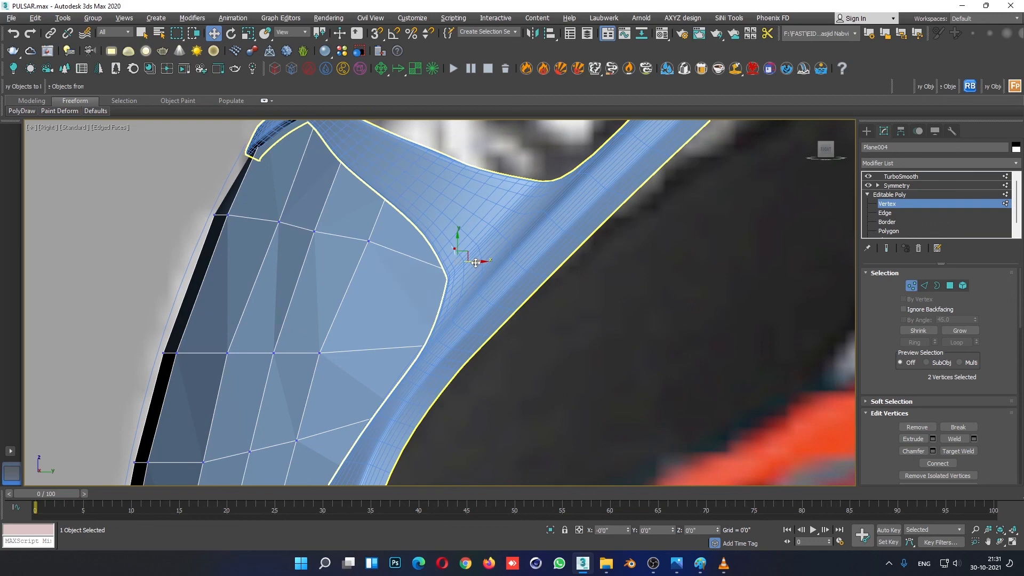
# Show edged faces in the perspective view and nudge the glass's outer-corner vertices sideways toward the frame to close the gap.
pyautogui.hotkey('alt', 'w')
pyautogui.hotkey('alt', 'w')
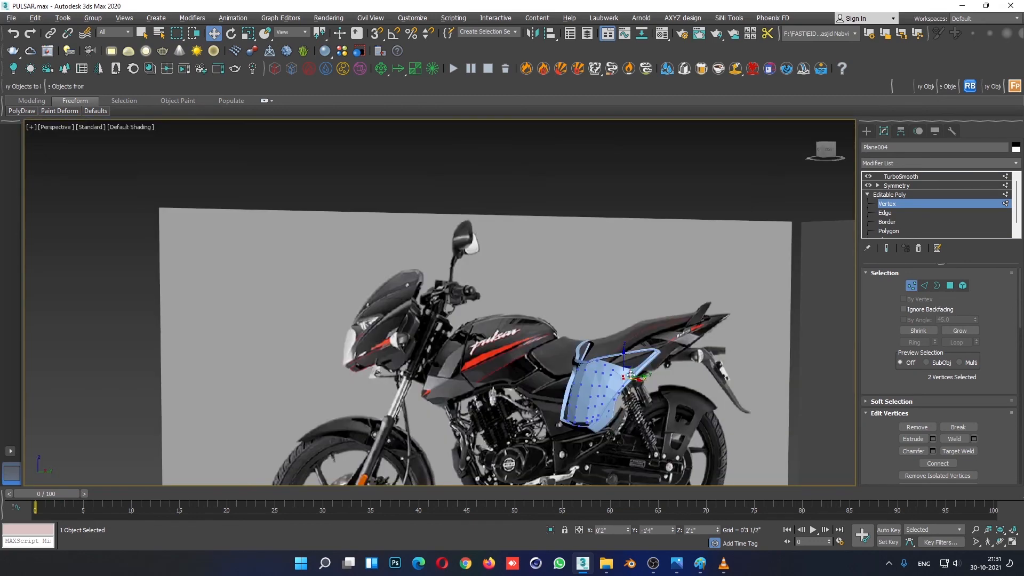
pyautogui.scroll(3, 661, 393)
pyautogui.scroll(5, 661, 392)
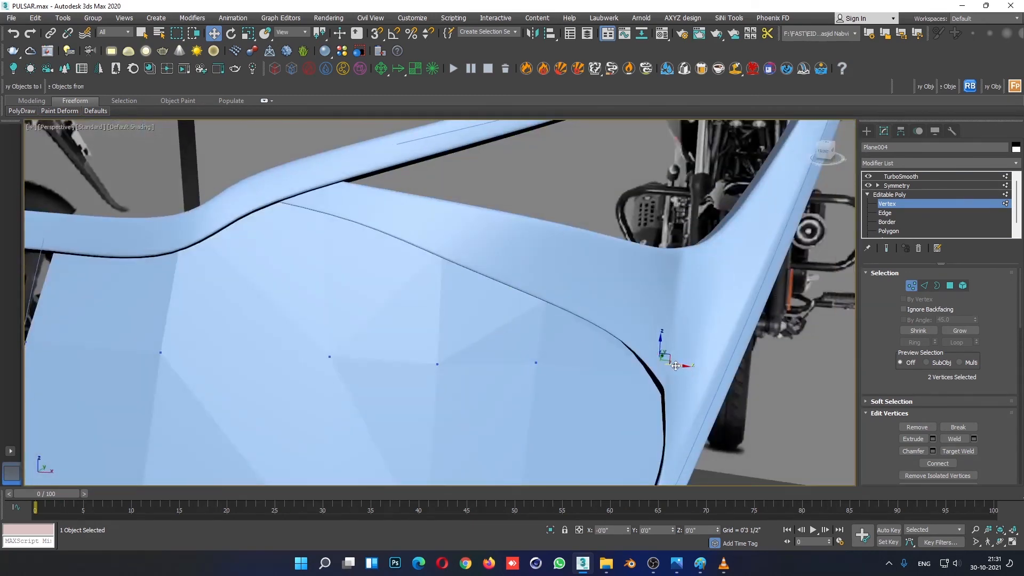
pyautogui.moveTo(678, 366)
pyautogui.keyDown('alt'); pyautogui.mouseDown(button='middle')
pyautogui.moveTo(711, 322)
pyautogui.moveTo(659, 380)
pyautogui.mouseUp(button='middle'); pyautogui.keyUp('alt')
pyautogui.press('F4')
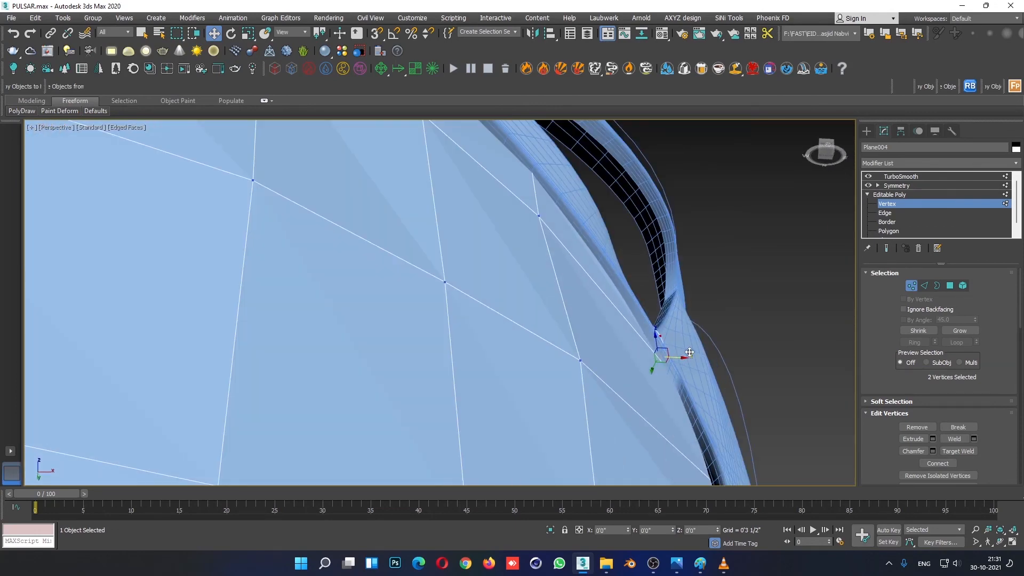
pyautogui.moveTo(682, 356); pyautogui.dragTo(676, 338)
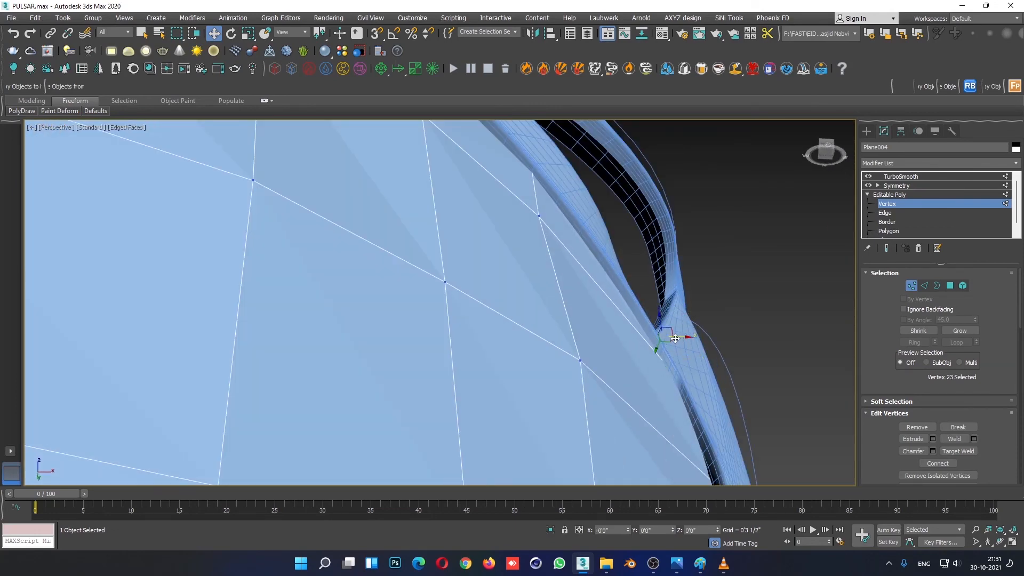
# Nudge the neighbouring vertices along the glass's upper outer edge sideways toward the frame.
pyautogui.keyDown('alt'); pyautogui.moveTo(625, 301); pyautogui.dragTo(569, 207, button='middle'); pyautogui.keyUp('alt')
pyautogui.click(559, 251)
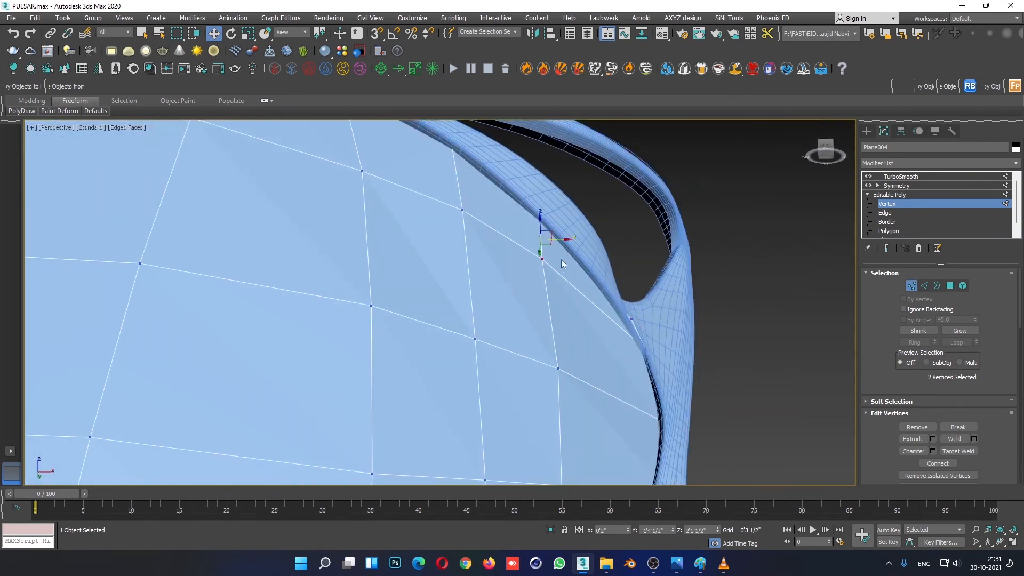
pyautogui.click(544, 254)
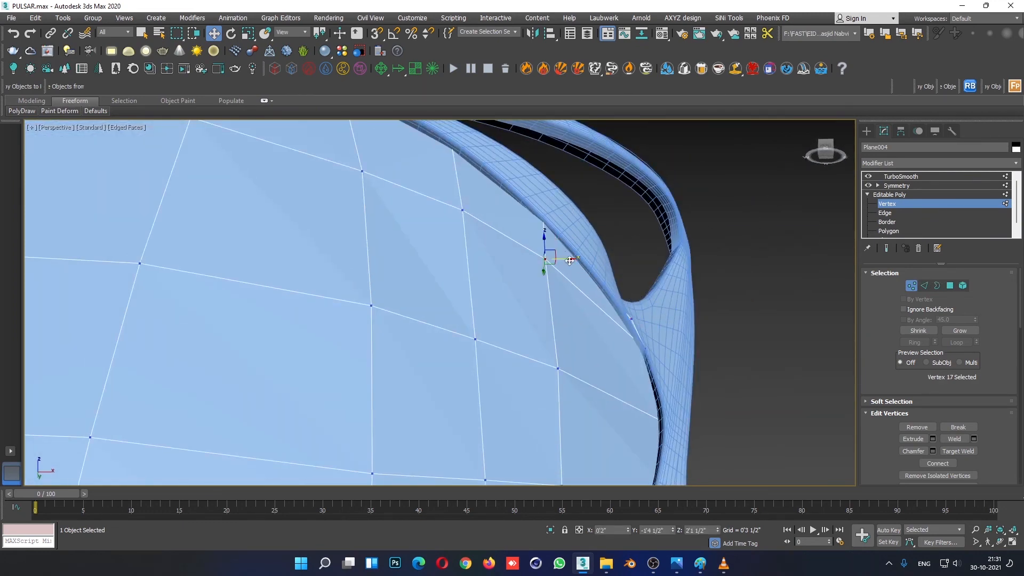
# End vertex editing on the glass, hide the edged faces, and compare the smoothed headlight assembly with the motorcycle references.
pyautogui.scroll(-4, 545, 225)
pyautogui.keyDown('alt'); pyautogui.moveTo(544, 225); pyautogui.dragTo(567, 313, button='middle'); pyautogui.keyUp('alt')
pyautogui.scroll(-4, 573, 323)
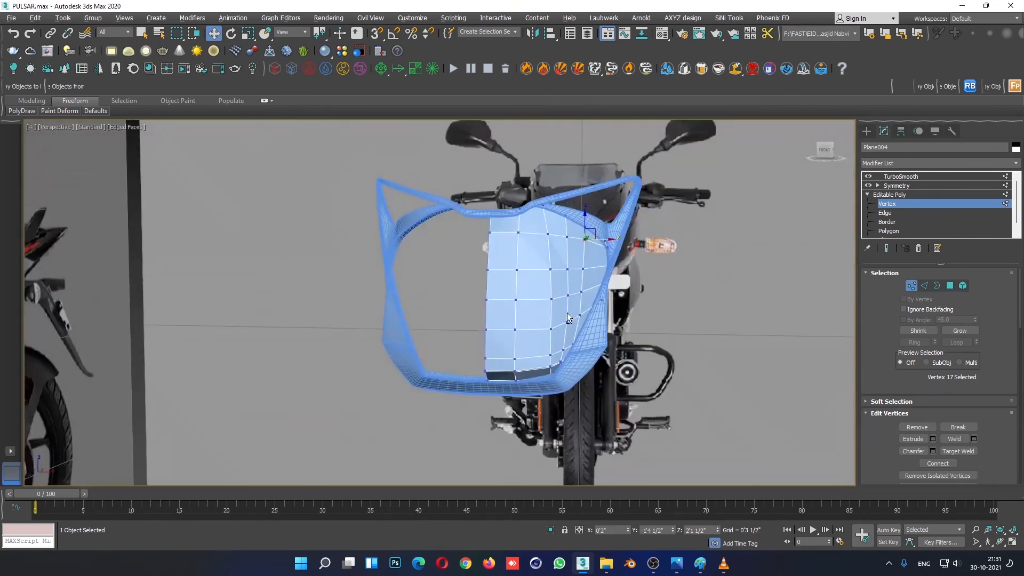
pyautogui.click(897, 194)
pyautogui.click(730, 335)
pyautogui.press('F4')
pyautogui.scroll(-5, 697, 368)
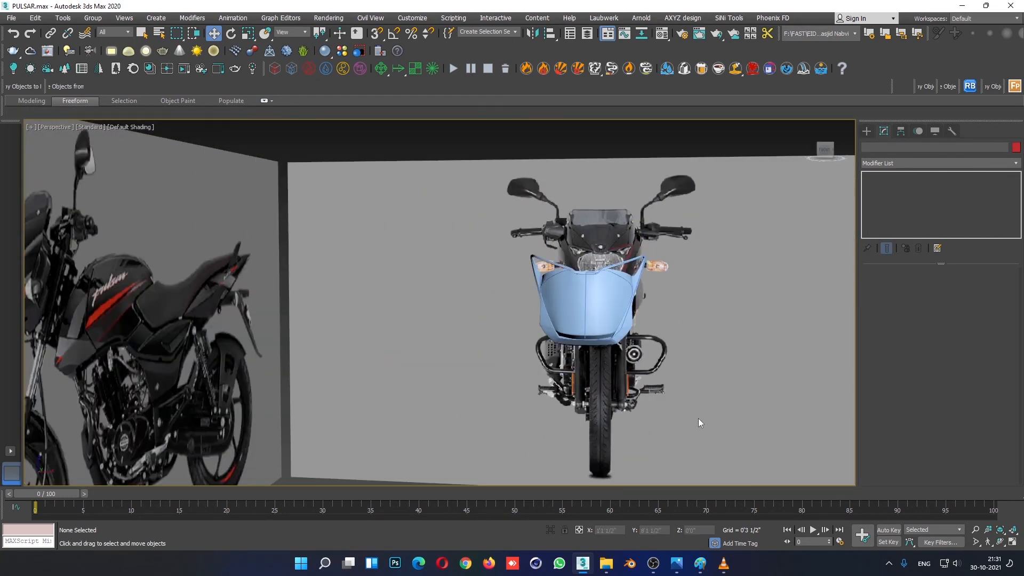
pyautogui.moveTo(699, 418)
pyautogui.keyDown('alt'); pyautogui.mouseDown(button='middle')
pyautogui.moveTo(670, 422)
pyautogui.moveTo(712, 421)
pyautogui.moveTo(692, 423)
pyautogui.mouseUp(button='middle'); pyautogui.keyUp('alt')
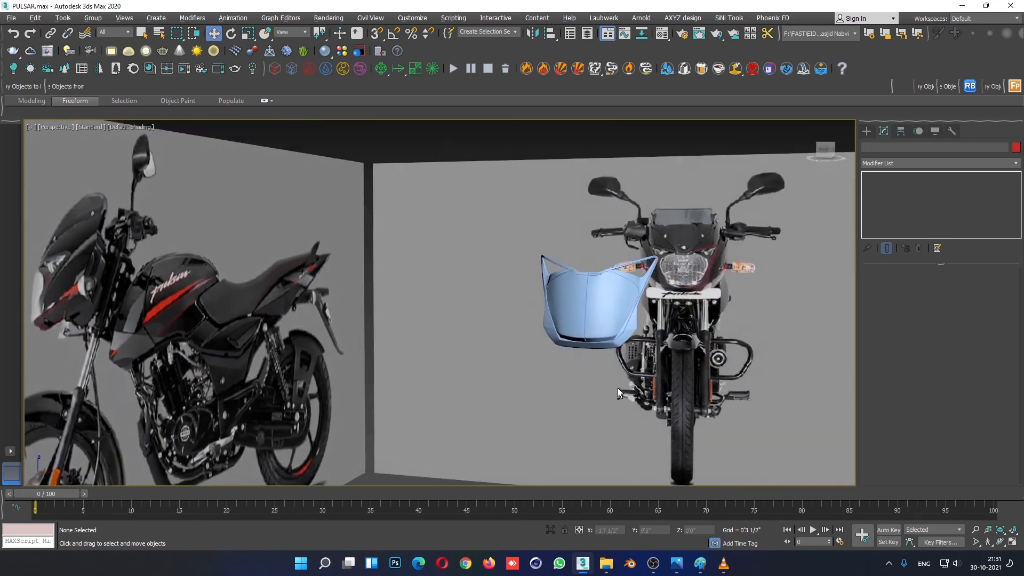
pyautogui.scroll(3, 611, 354)
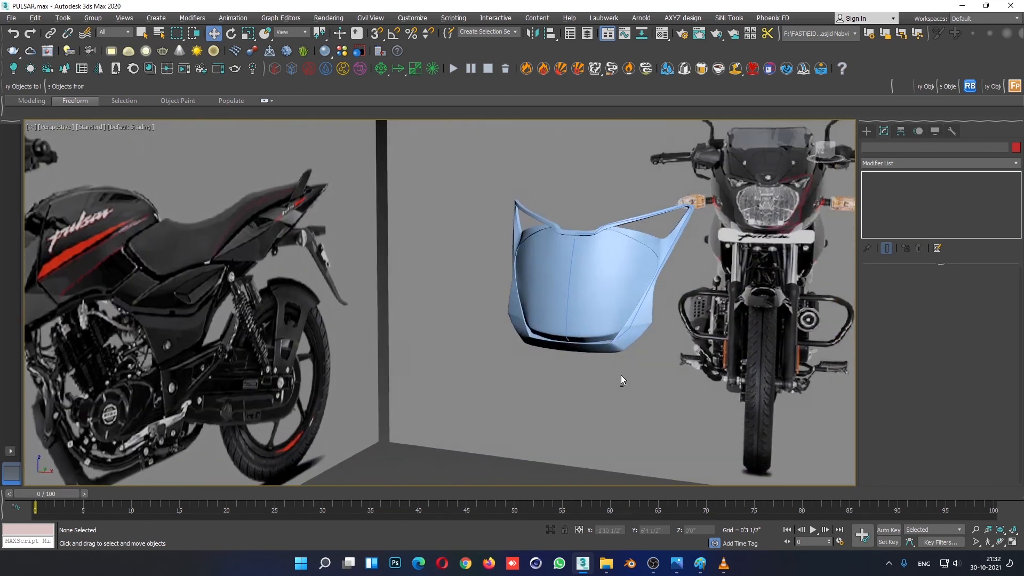